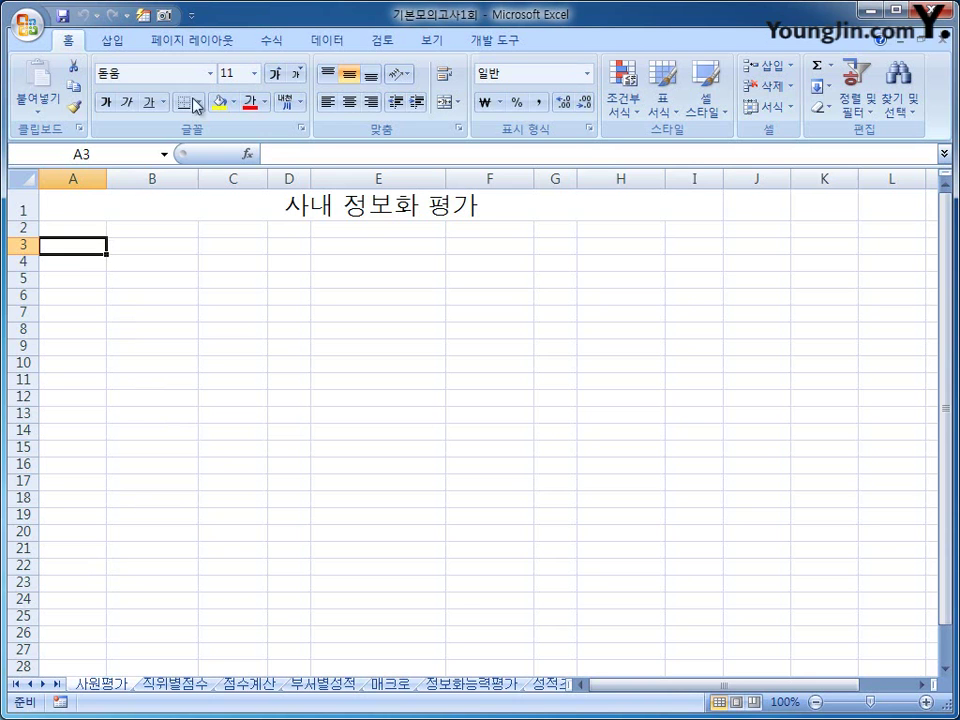
Start a Microsoft Query import from the Access database 사원평가.mdb
left_click(327, 42)
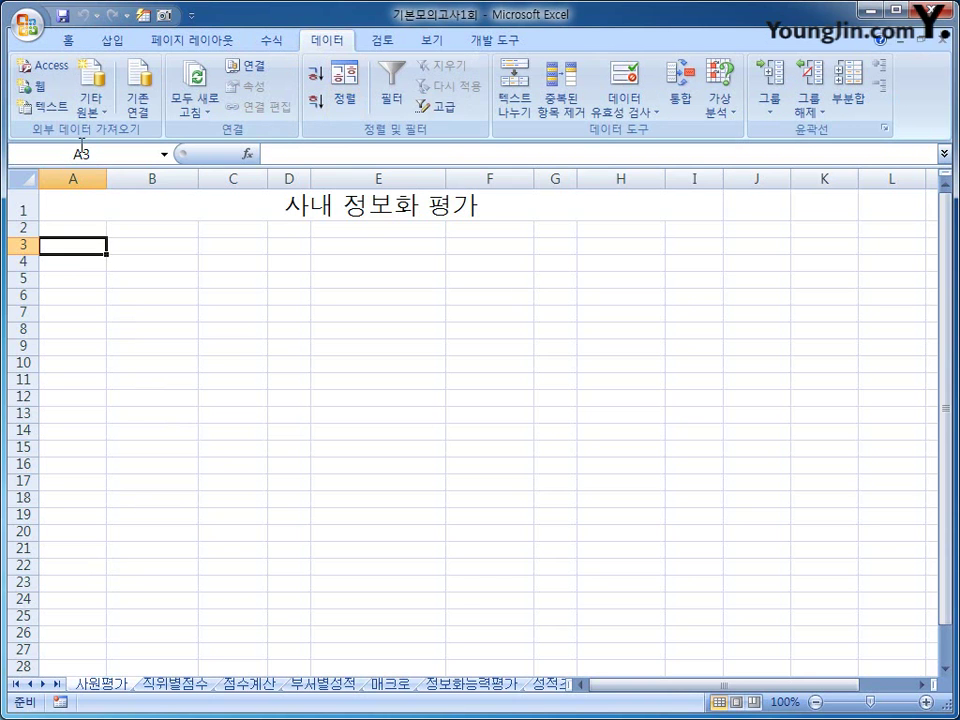
left_click(100, 103)
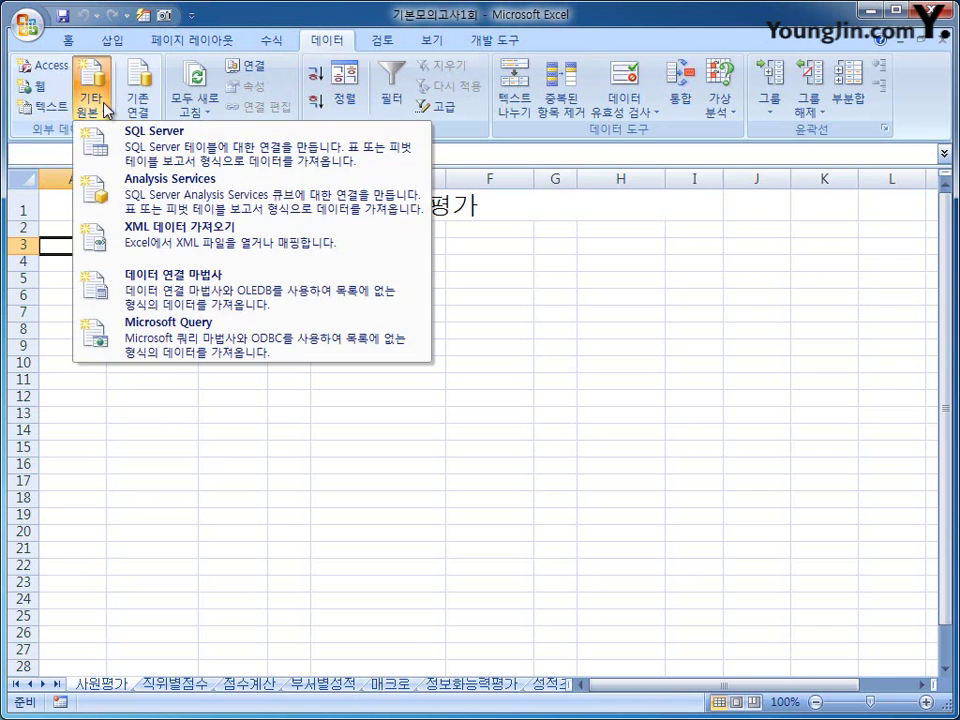
left_click(178, 345)
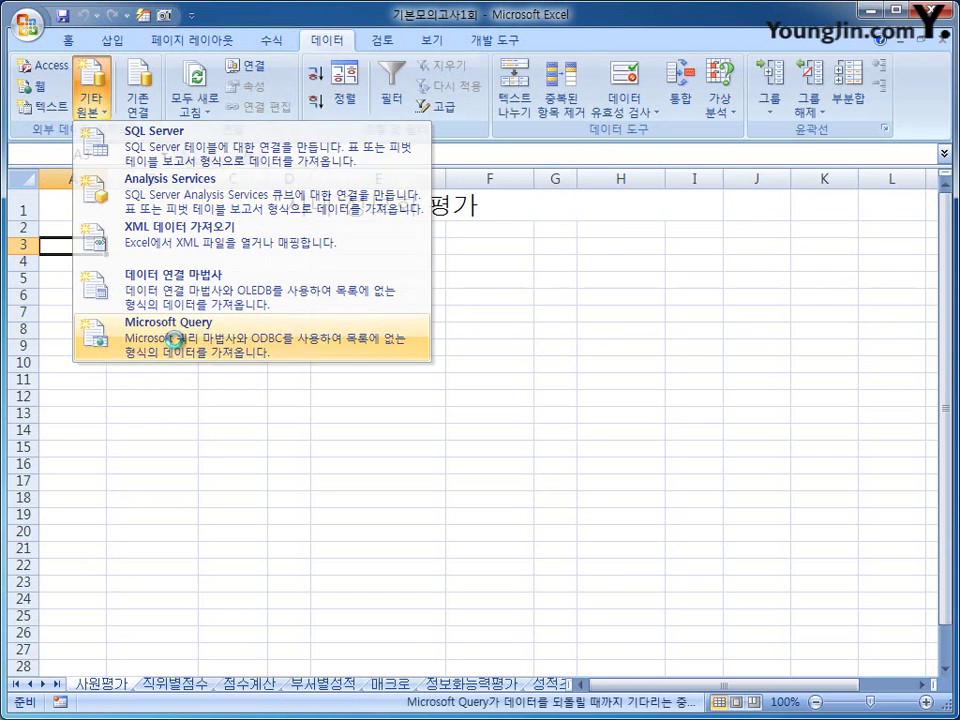
left_click(301, 390)
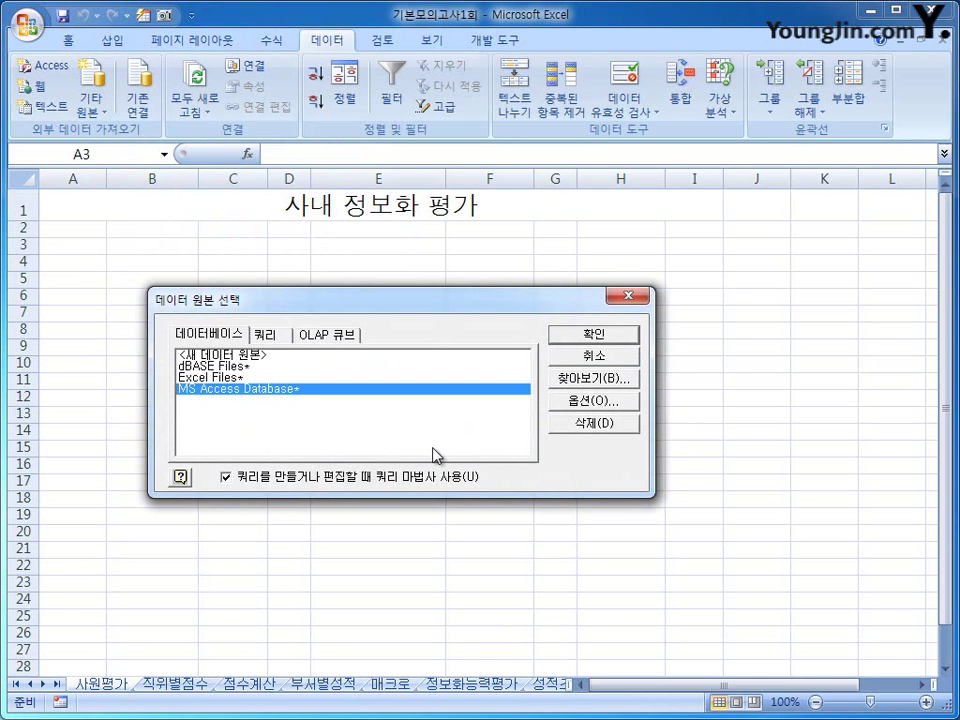
left_click(557, 340)
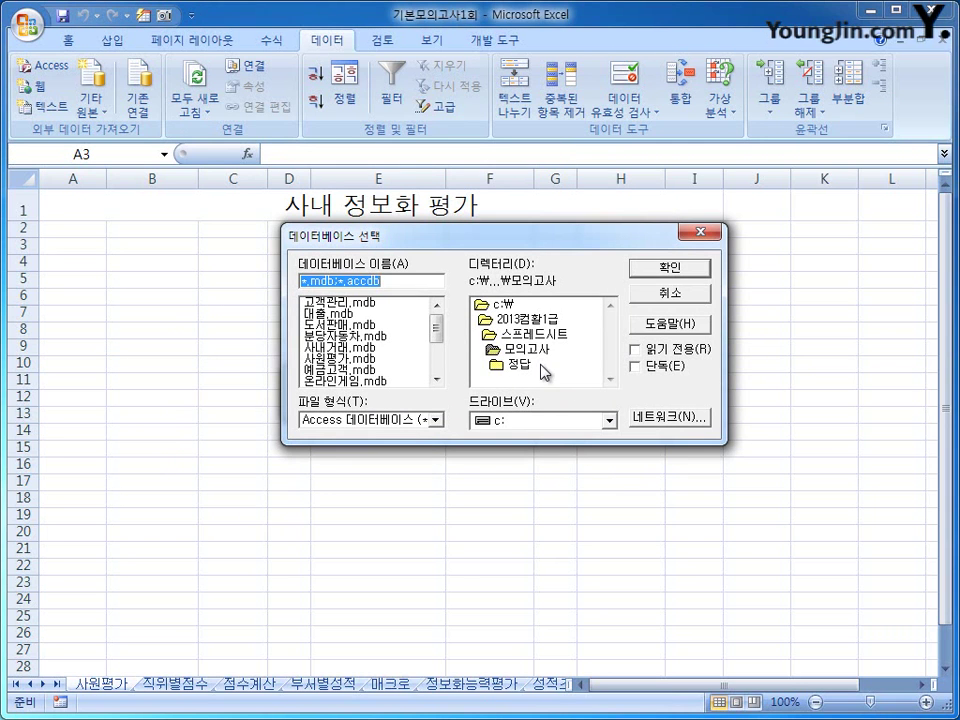
left_click(340, 358)
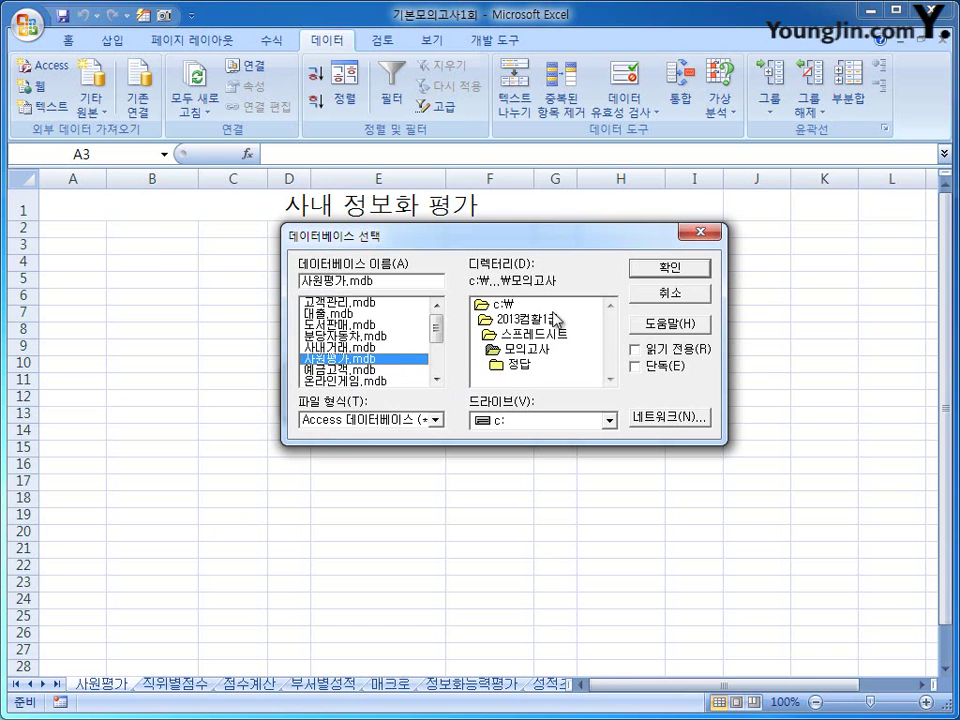
left_click(656, 270)
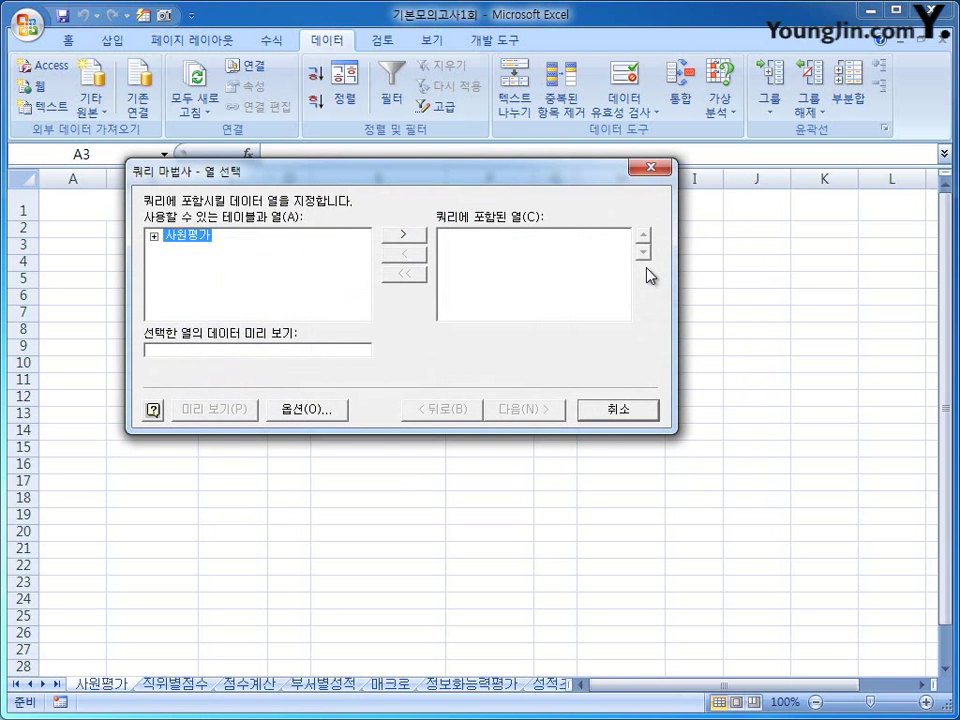
Expand the 사원평가 table and add 사원명, 사번 and 부서 to the query
double_click(188, 238)
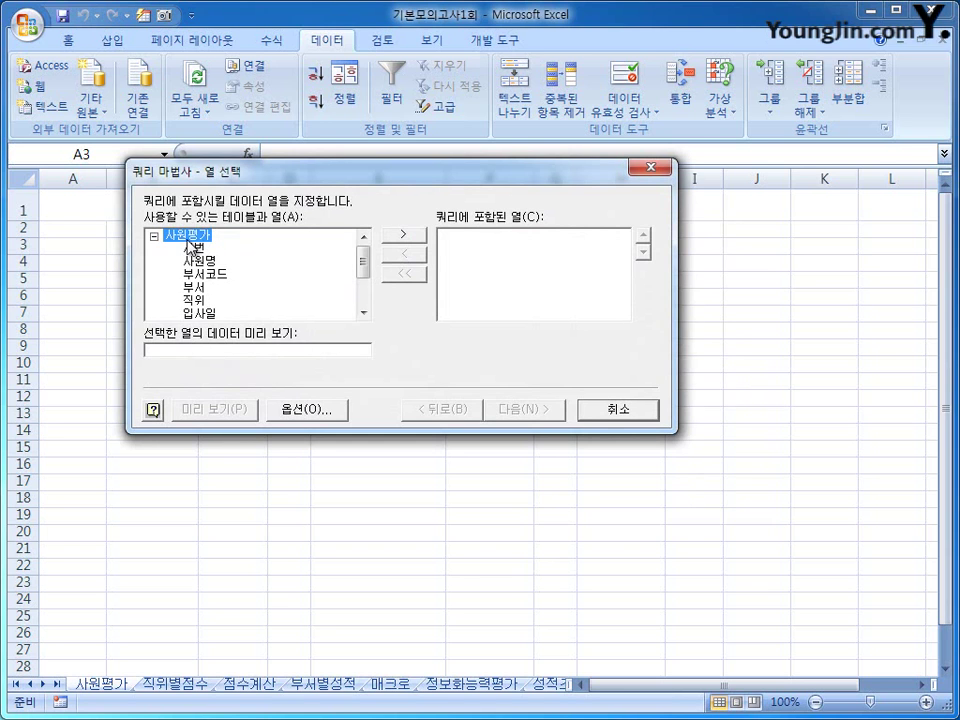
left_click(200, 261)
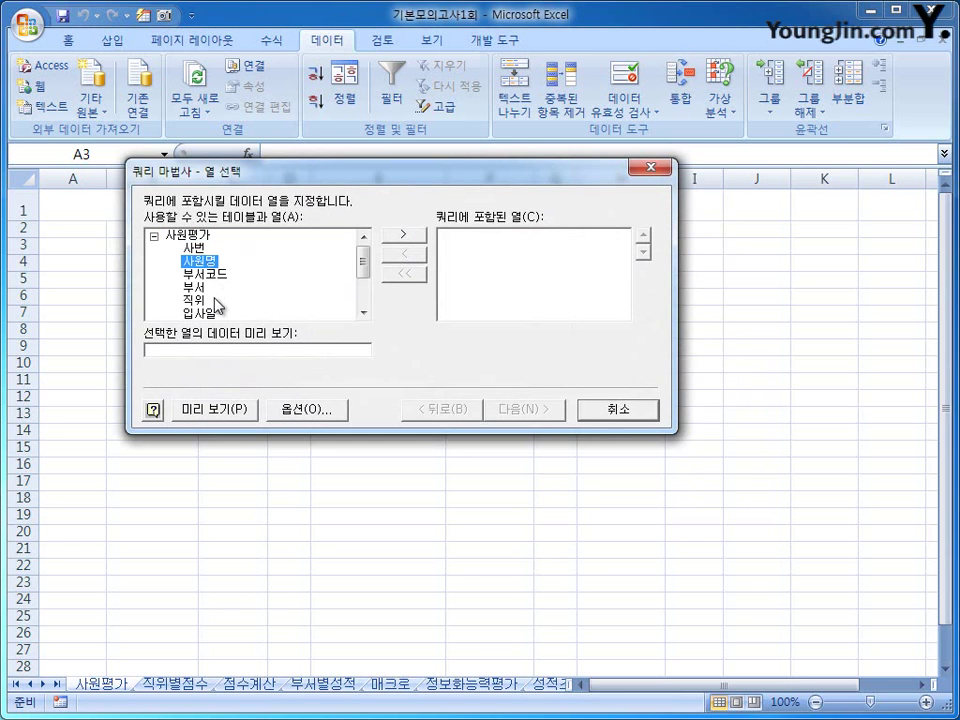
double_click(206, 266)
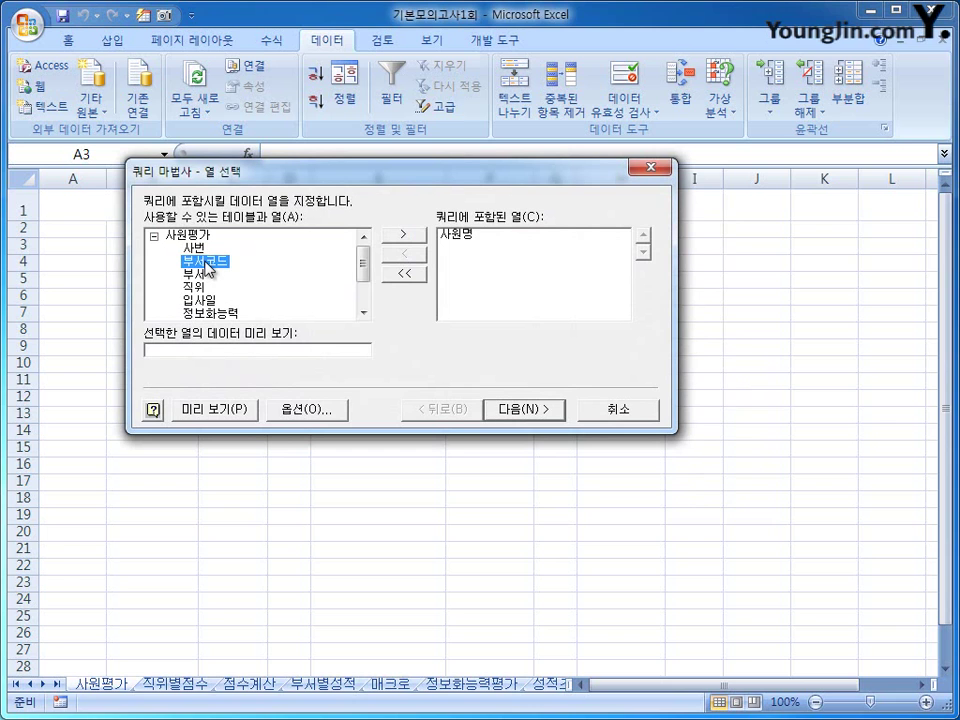
left_click(196, 248)
double_click(196, 248)
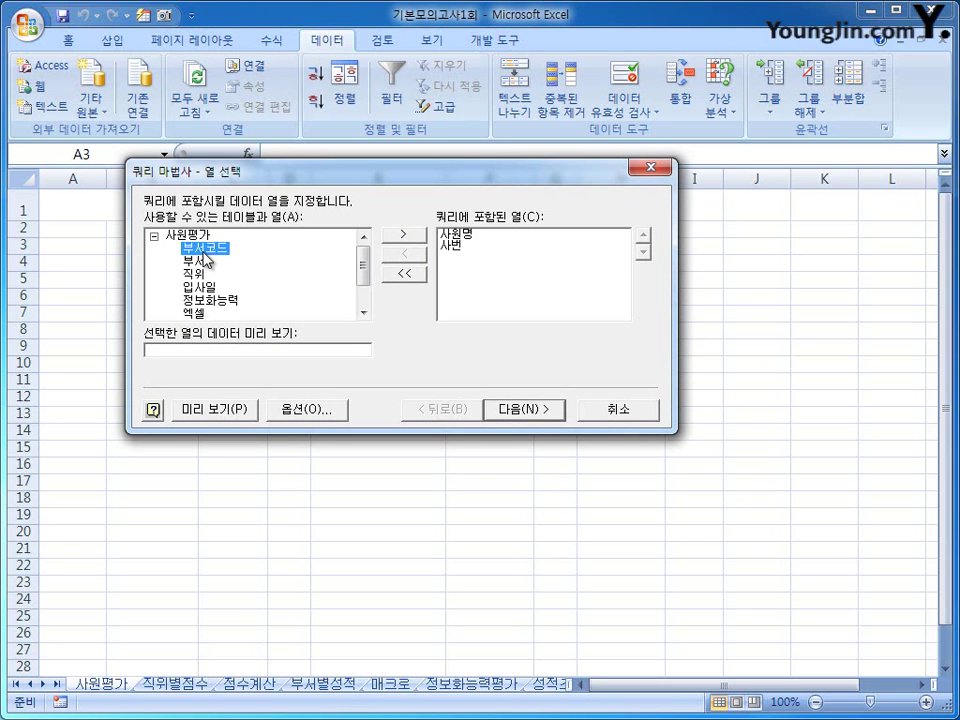
left_click(207, 259)
double_click(207, 259)
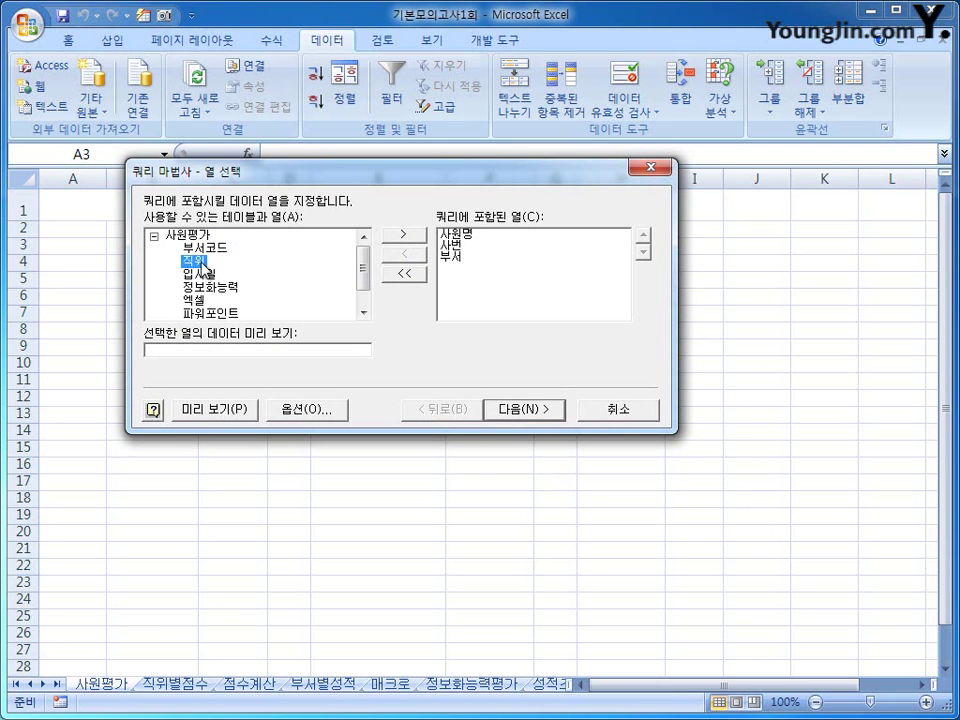
Add 직위, 입사일, 정보화능력, 엑셀, 파워포인트 and 인터넷, leaving out 부서코드 and 총점
double_click(203, 262)
double_click(203, 262)
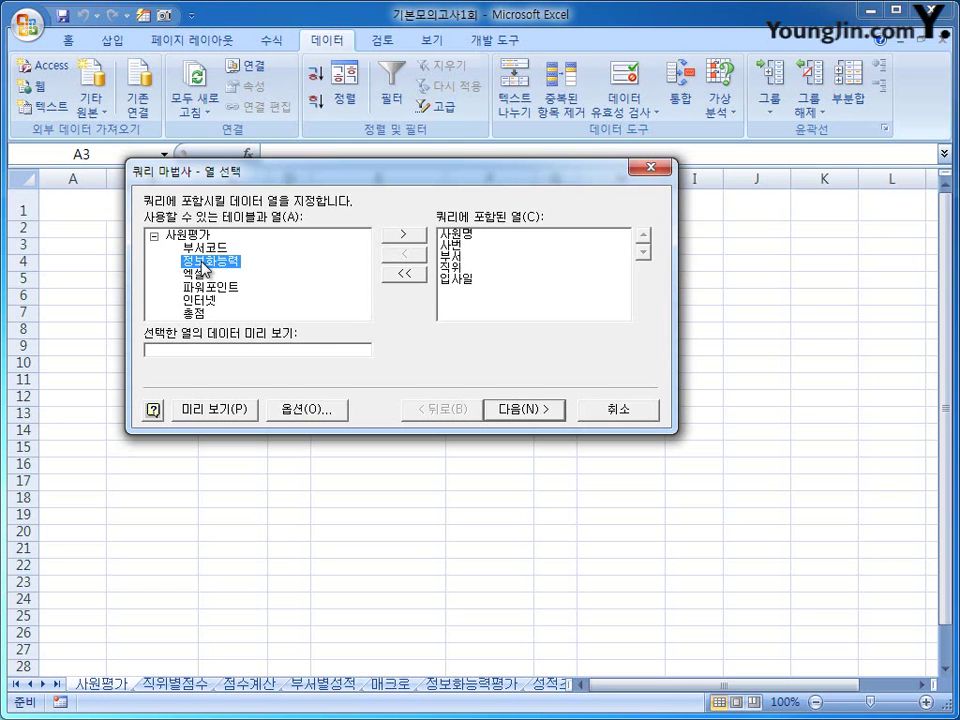
double_click(205, 262)
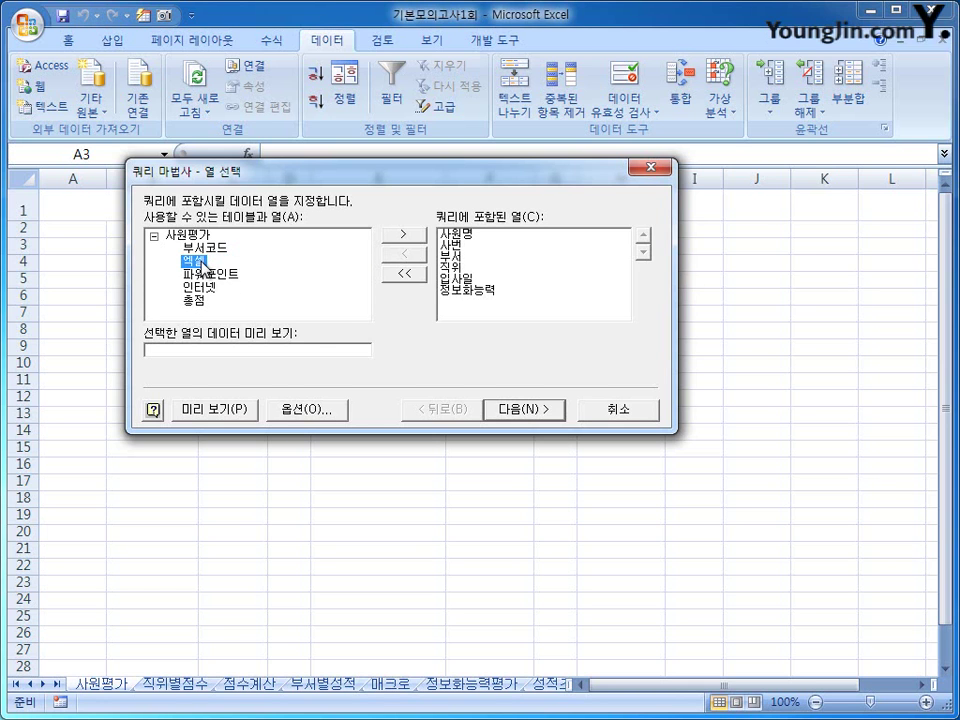
double_click(203, 262)
double_click(203, 262)
double_click(204, 262)
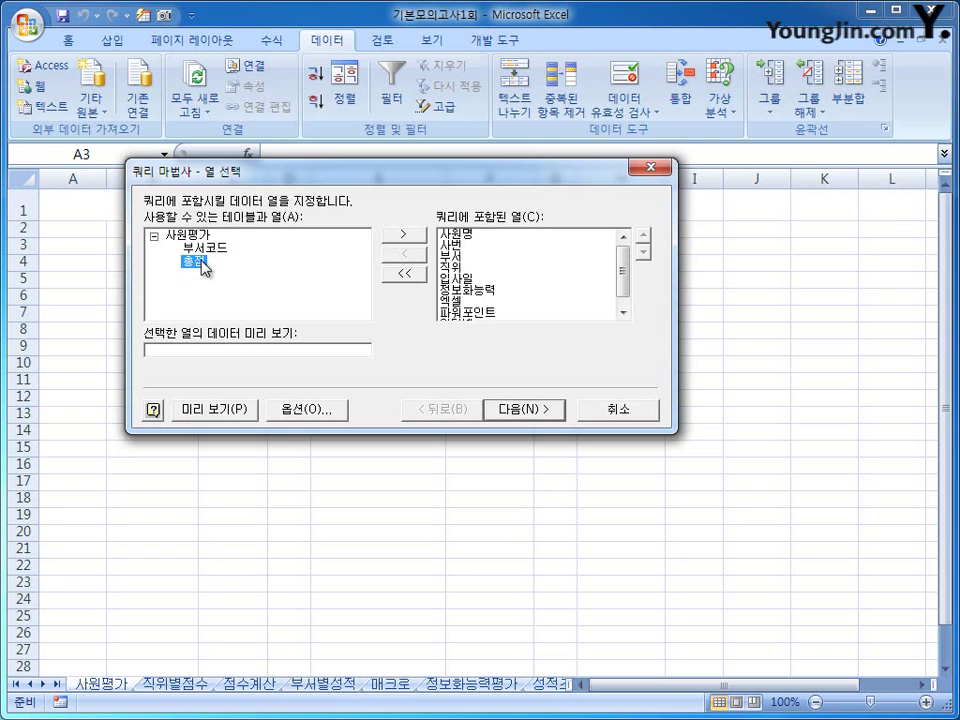
left_click(620, 266)
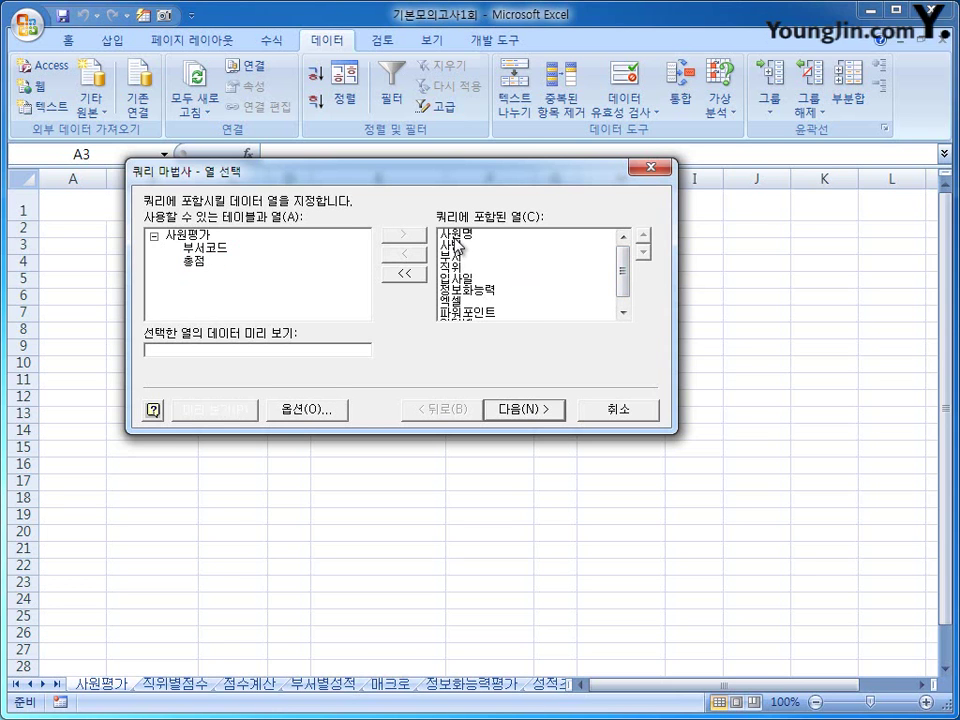
left_click(621, 310)
left_click(476, 313)
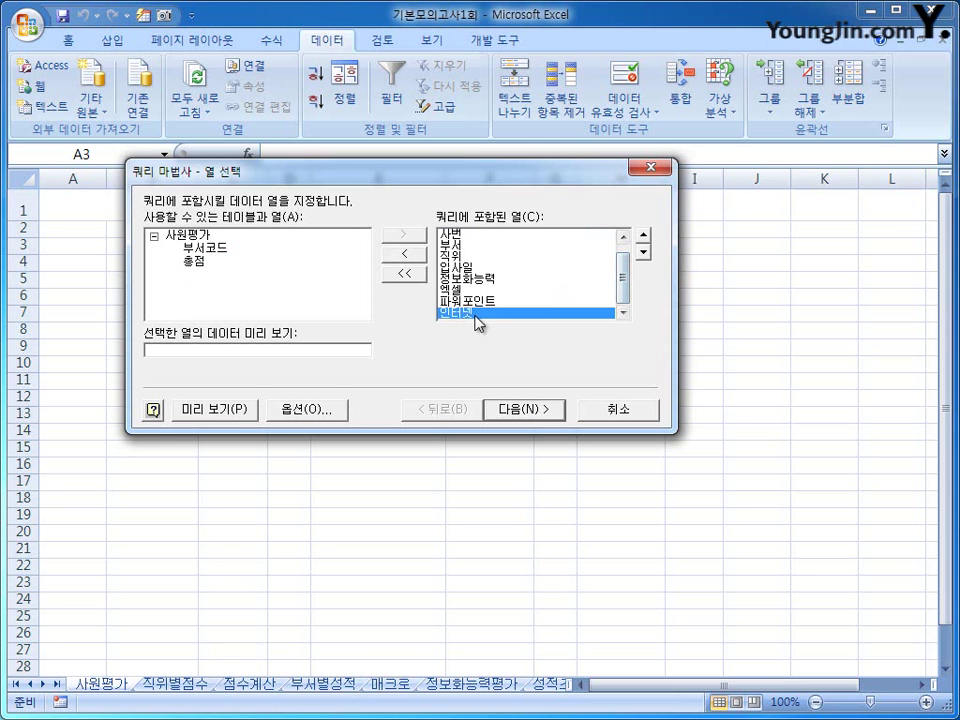
Filter the query so 부서 equals 사무처 or 관리과
left_click(530, 409)
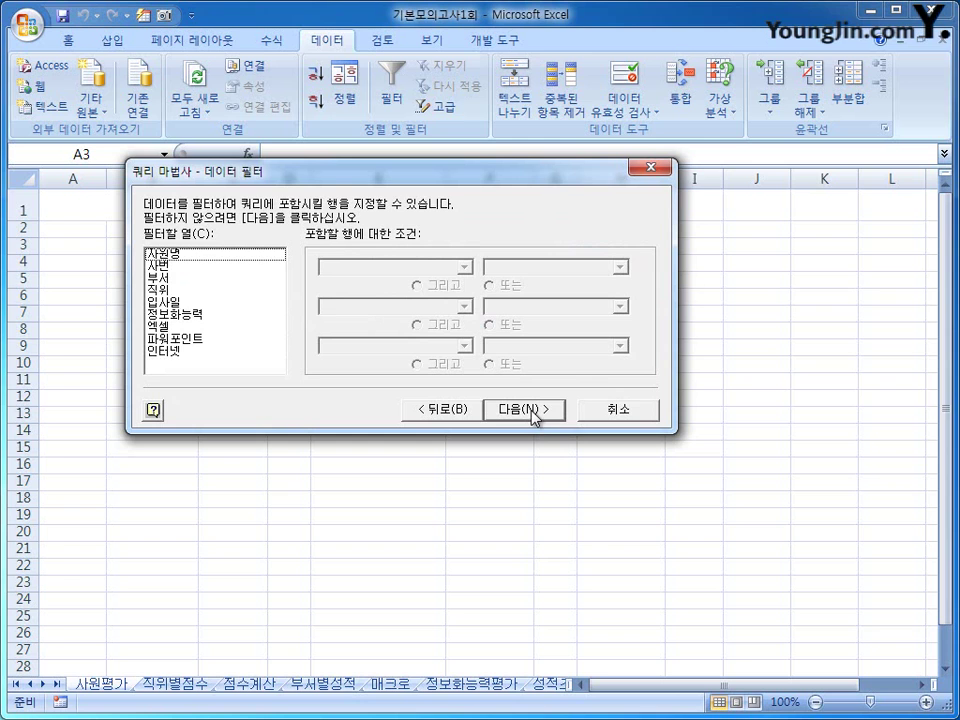
left_click(210, 282)
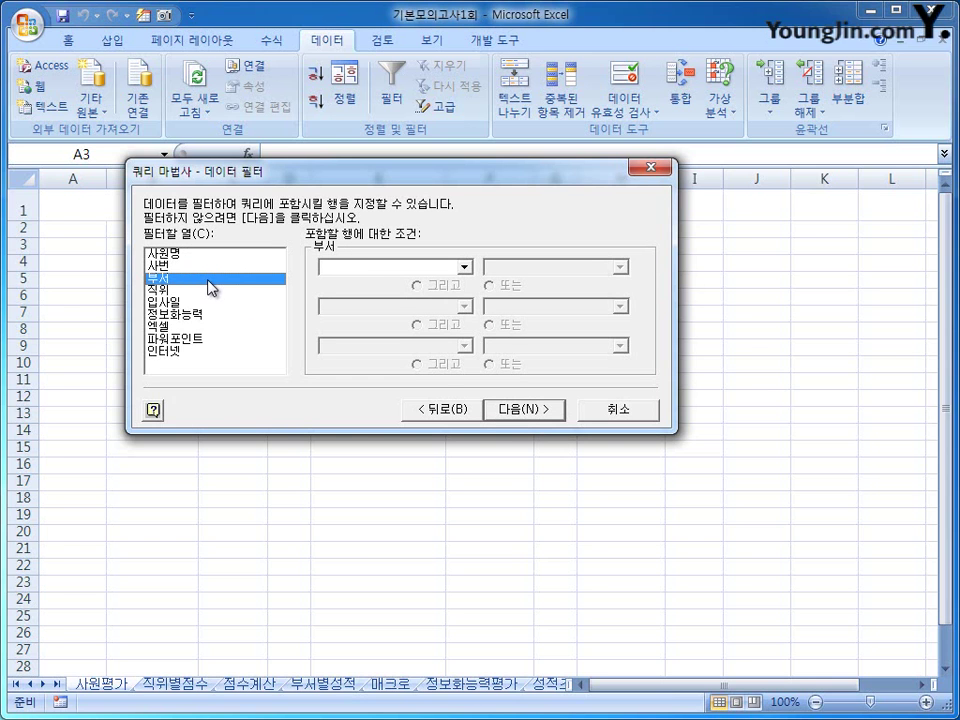
left_click(464, 267)
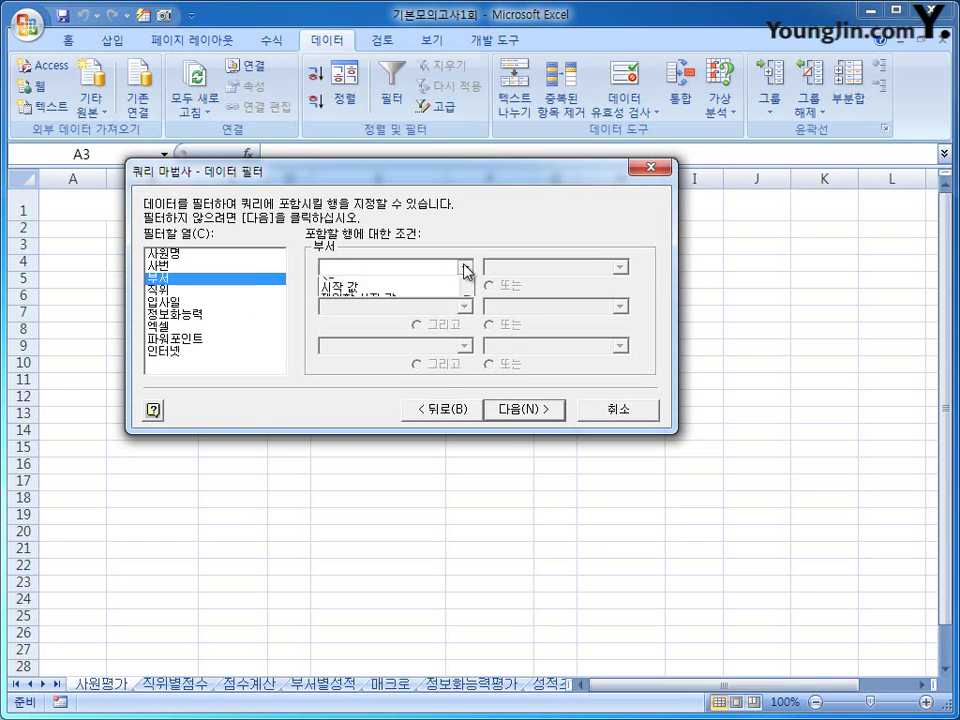
left_click(446, 300)
left_click(620, 268)
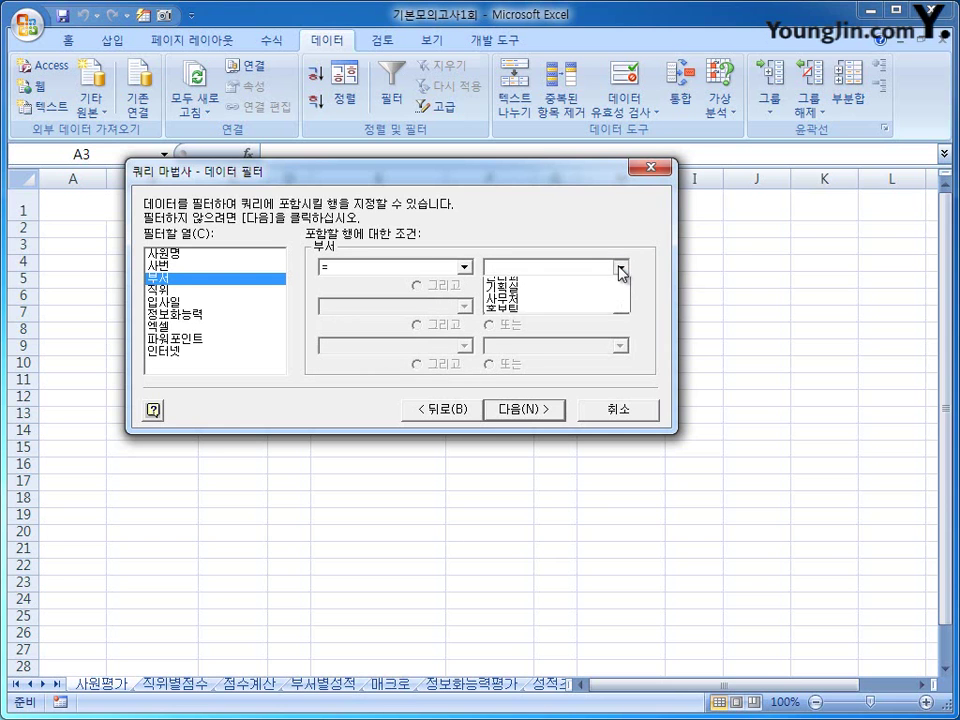
left_click(609, 306)
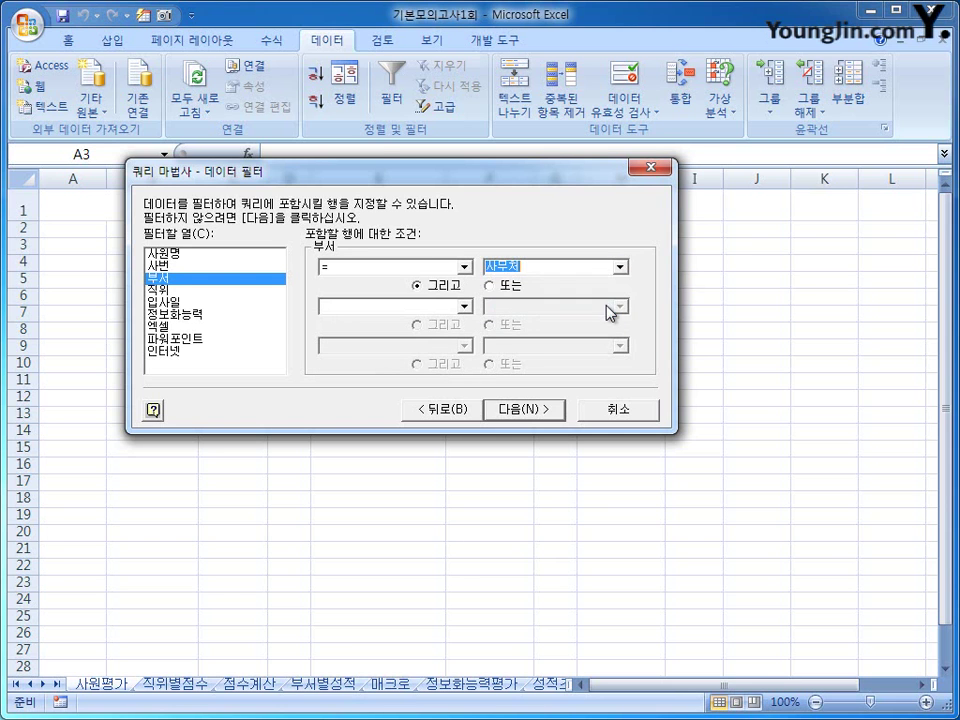
left_click(503, 286)
left_click(464, 306)
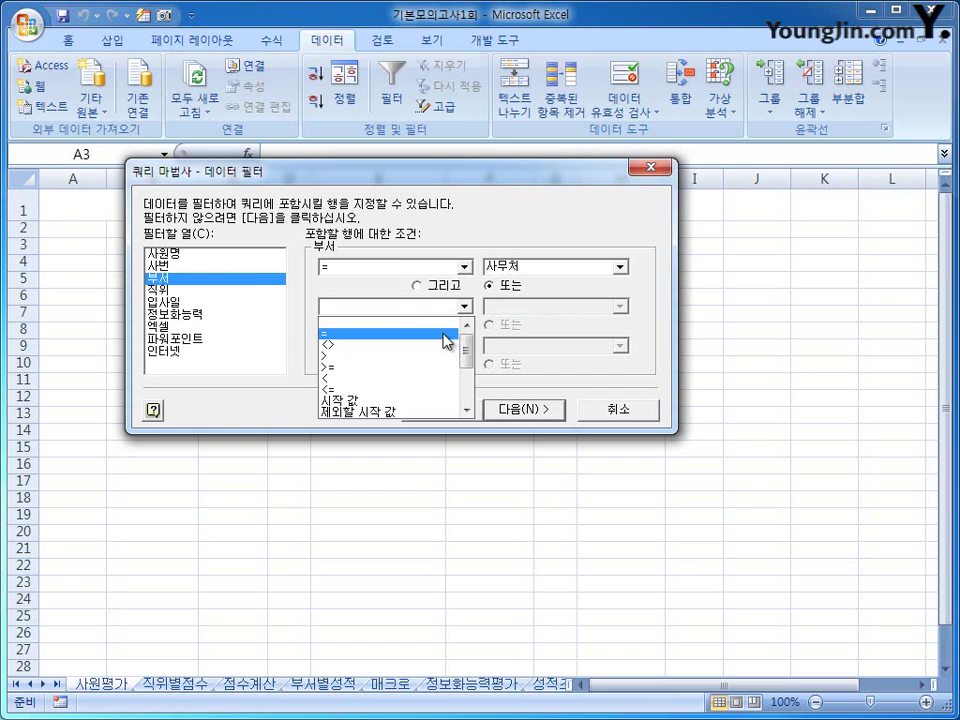
left_click(444, 334)
left_click(621, 307)
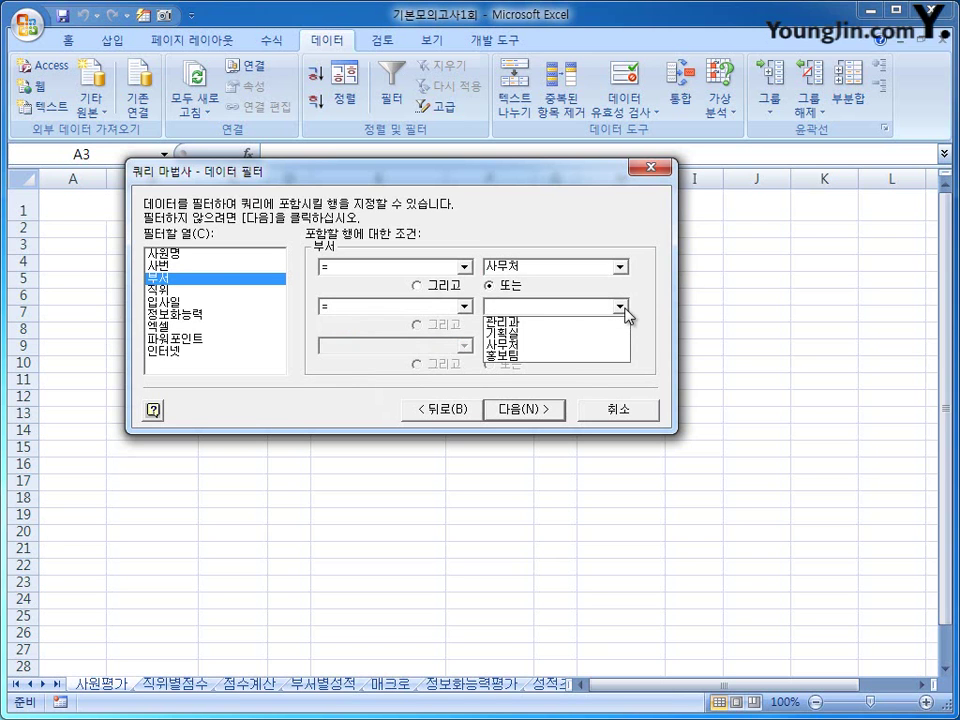
left_click(621, 324)
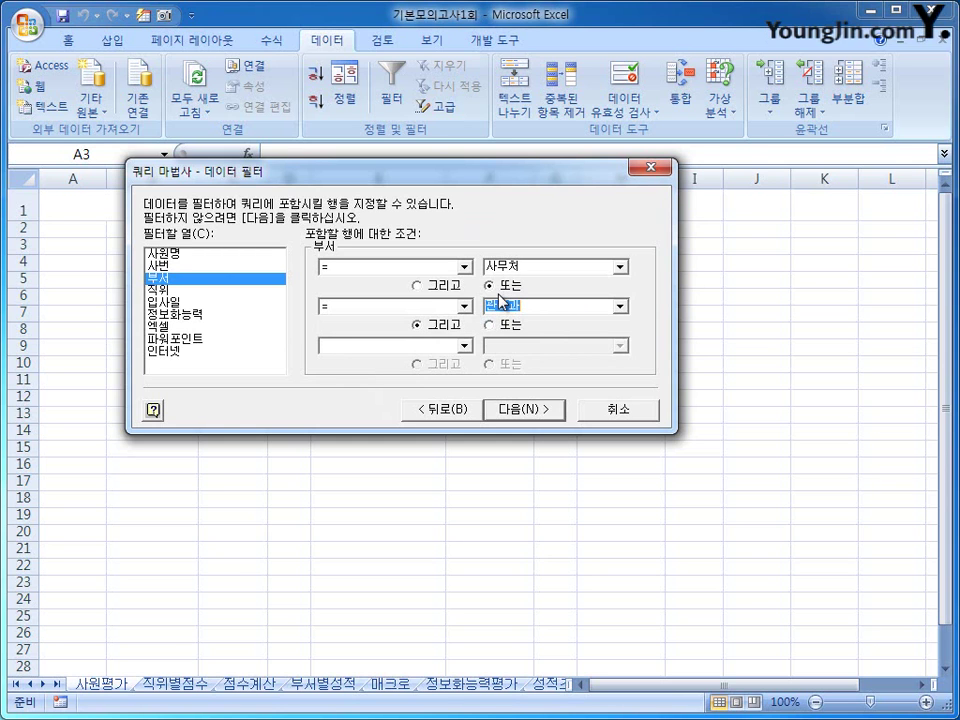
Add a filter limiting 입사일 to on or before 2006-12-31
left_click(205, 304)
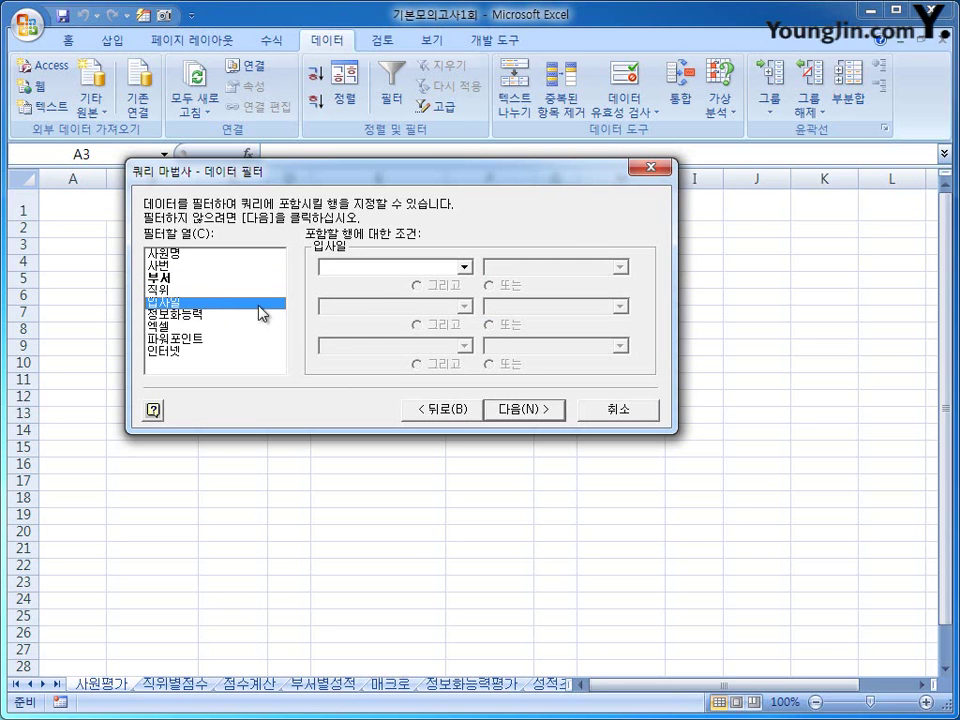
left_click(464, 267)
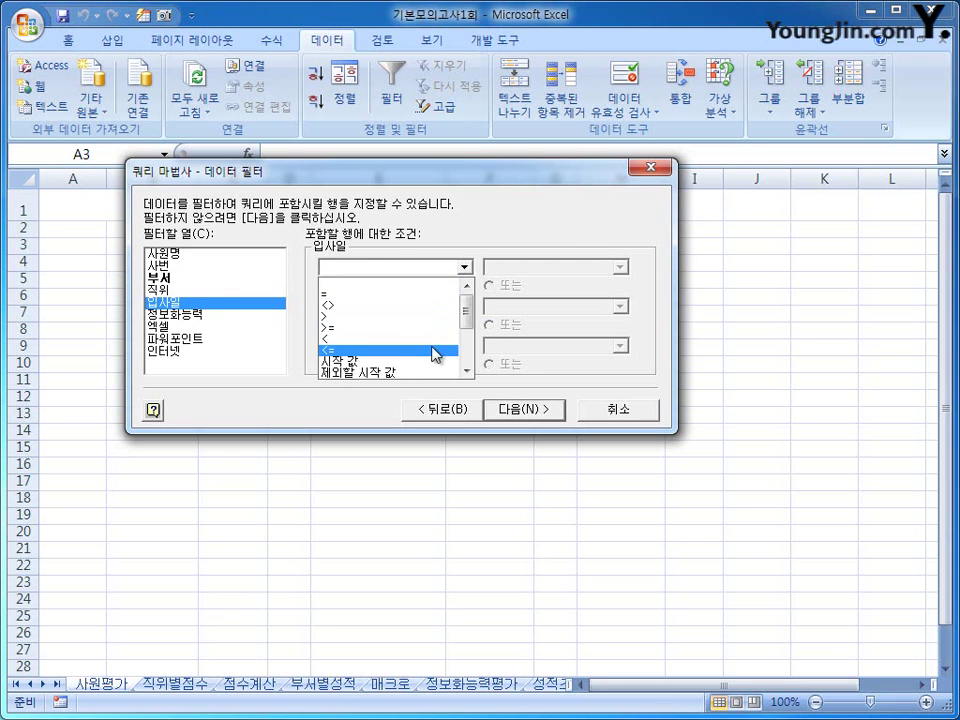
left_click(435, 350)
left_click(530, 268)
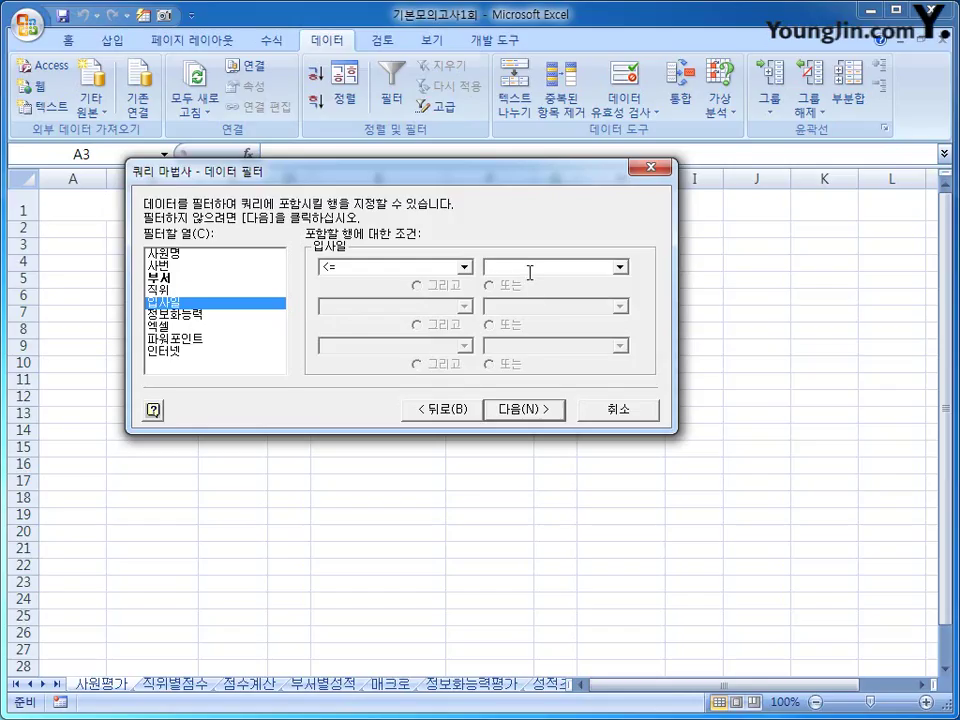
type("2")
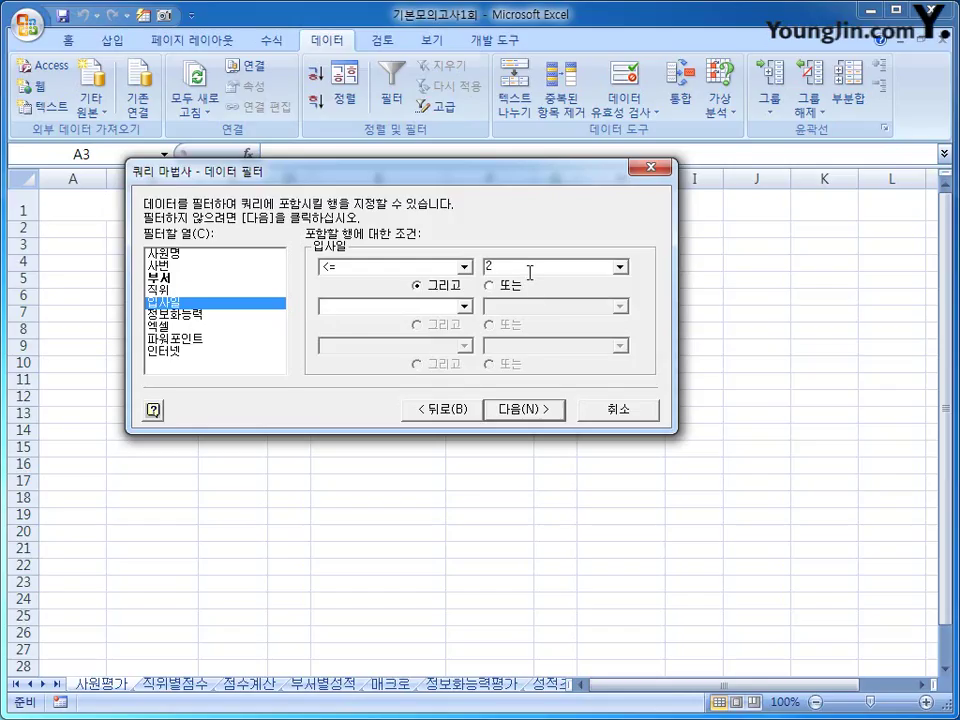
type("006-12-31")
Sort the query ascending by 입사일, then by 부서
left_click(545, 420)
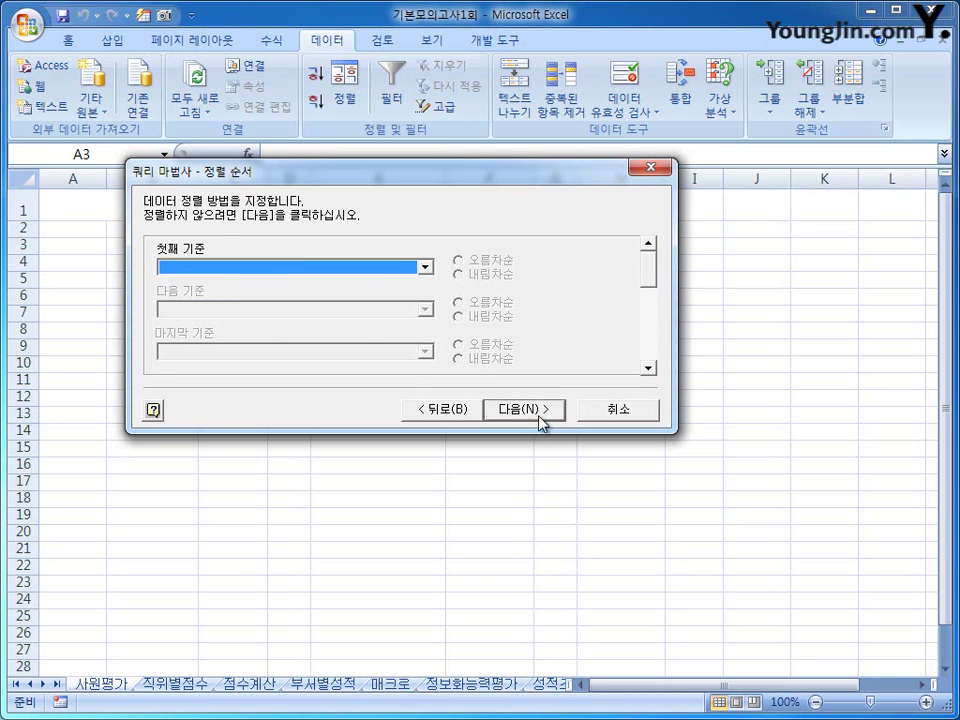
left_click(336, 268)
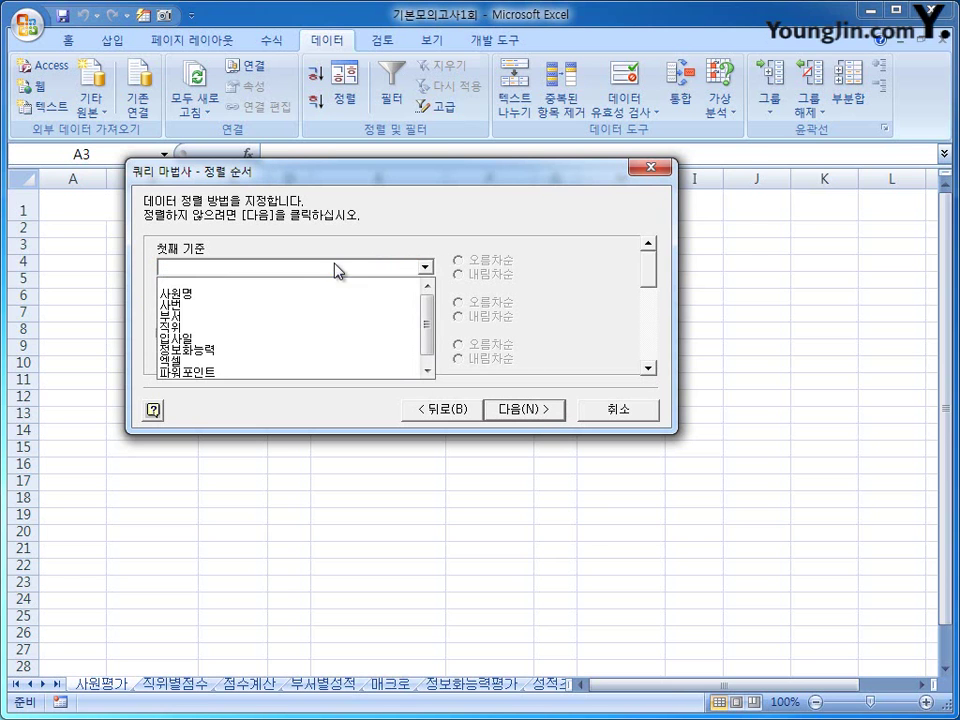
left_click(339, 341)
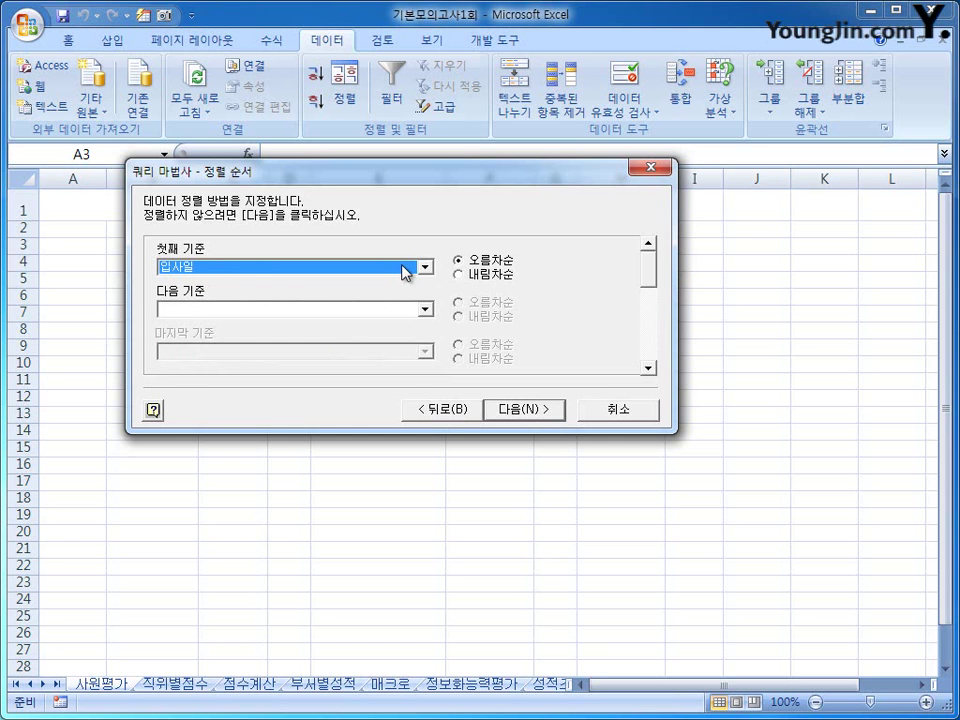
left_click(390, 310)
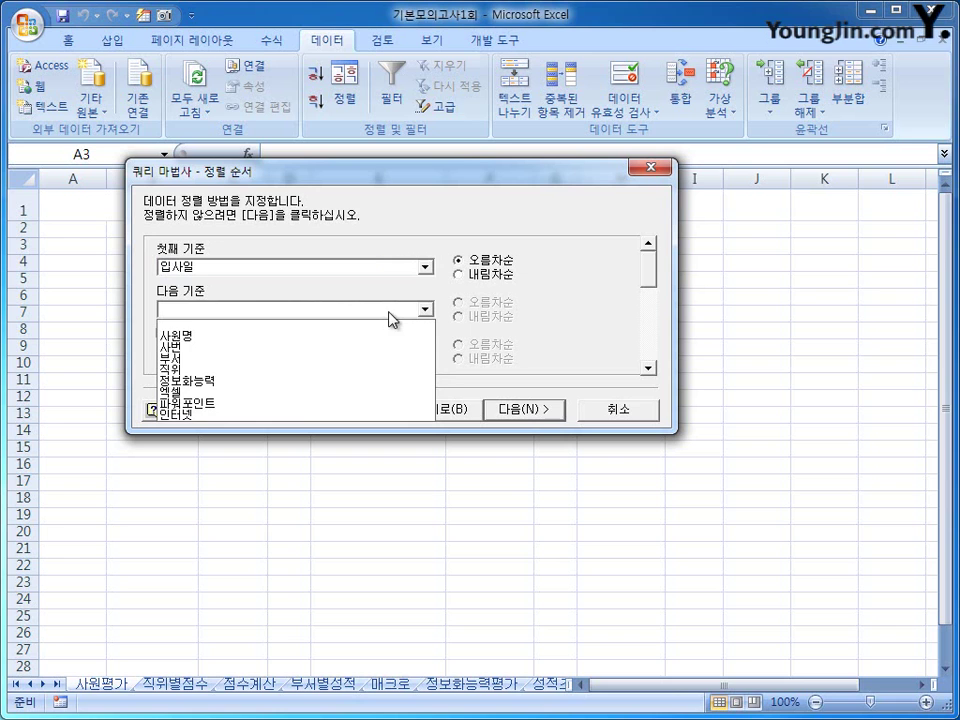
left_click(335, 360)
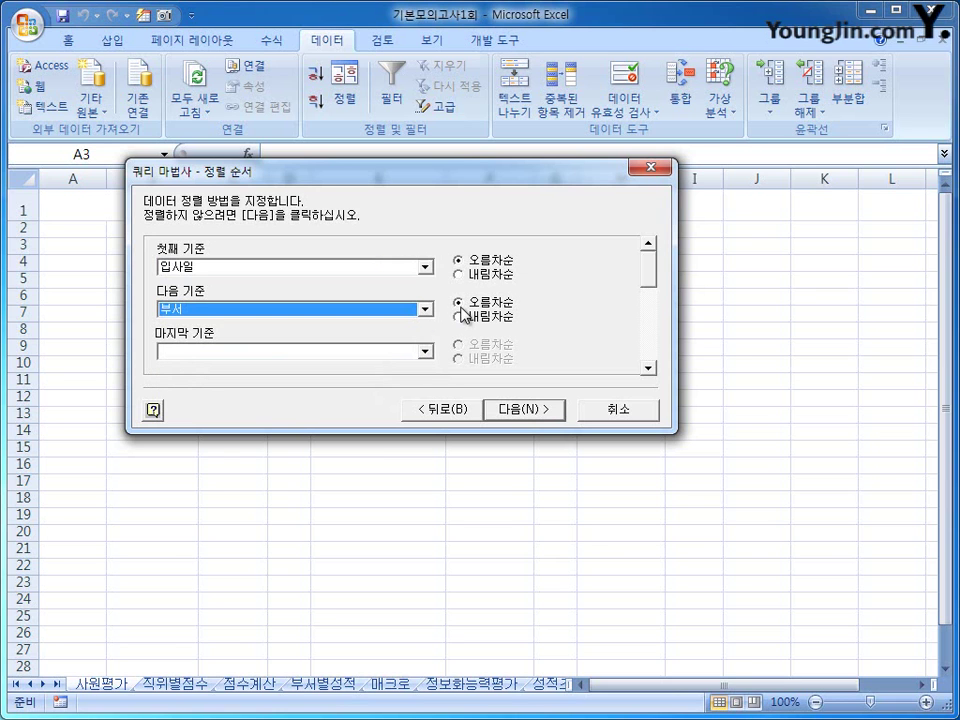
left_click(531, 409)
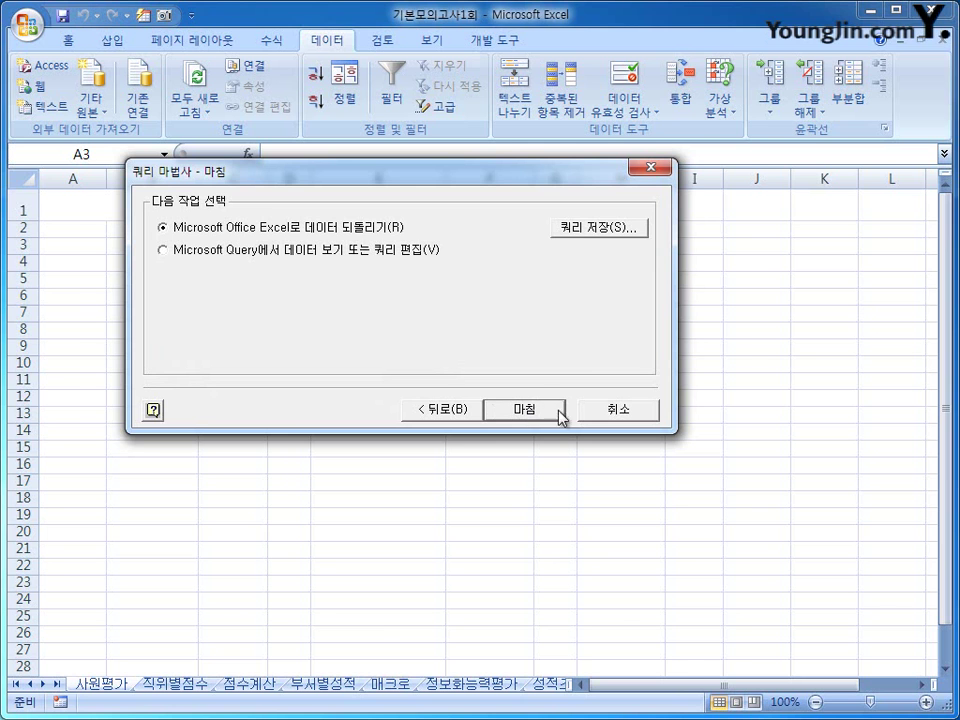
Return the query results to the worksheet as a table starting at $A$3
left_click(542, 412)
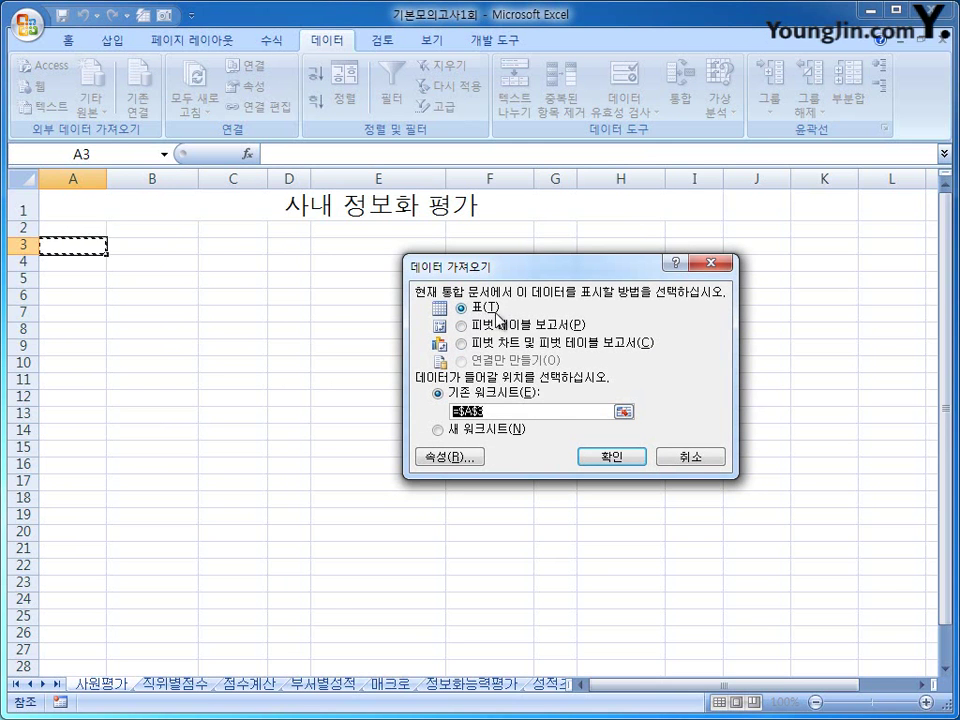
left_click(601, 462)
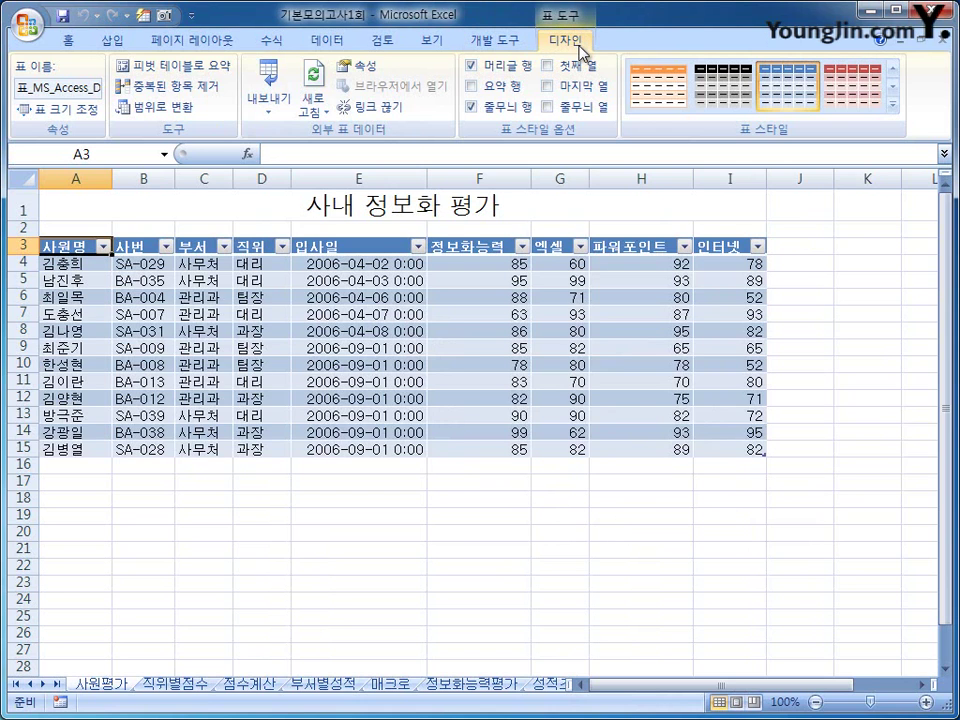
Convert the imported table to a normal range, then go to the 직위별점수 sheet
left_click(172, 113)
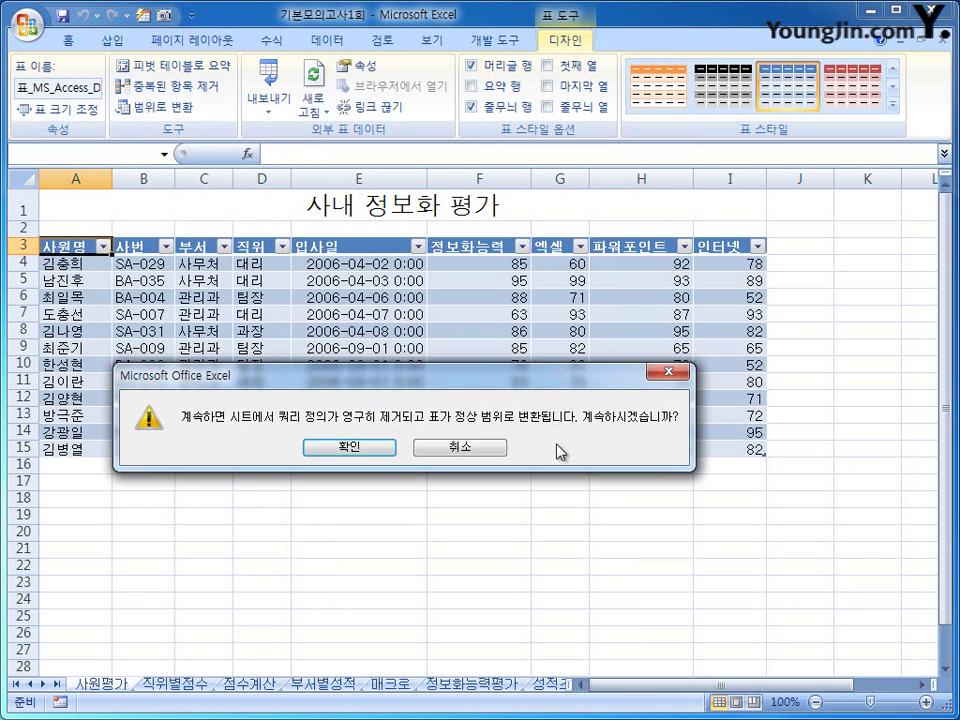
left_click_drag(466, 384, 506, 289)
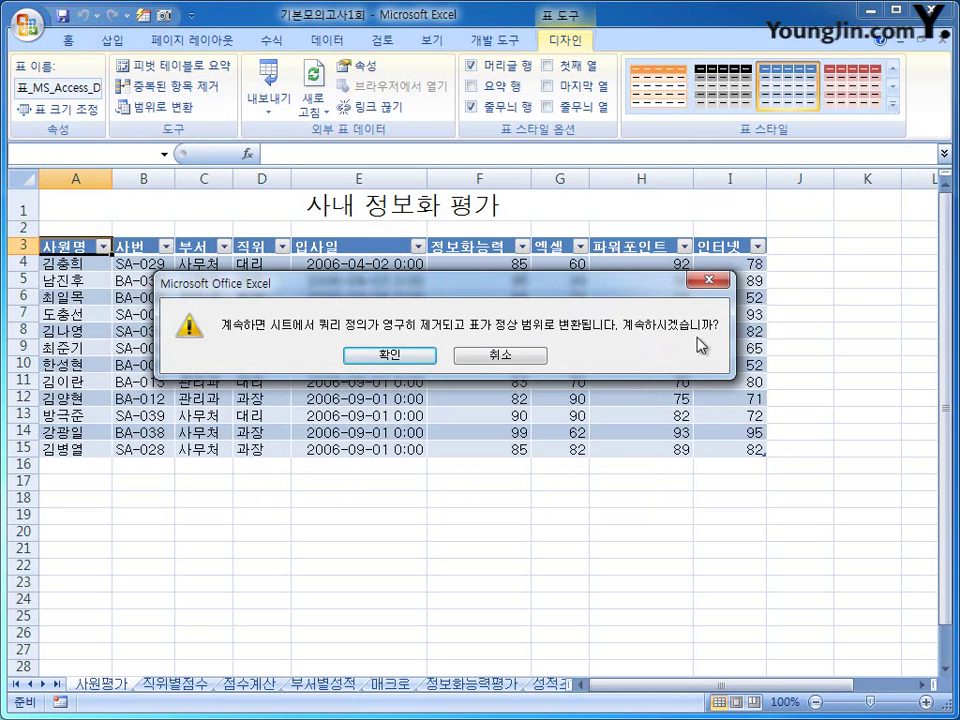
left_click(422, 358)
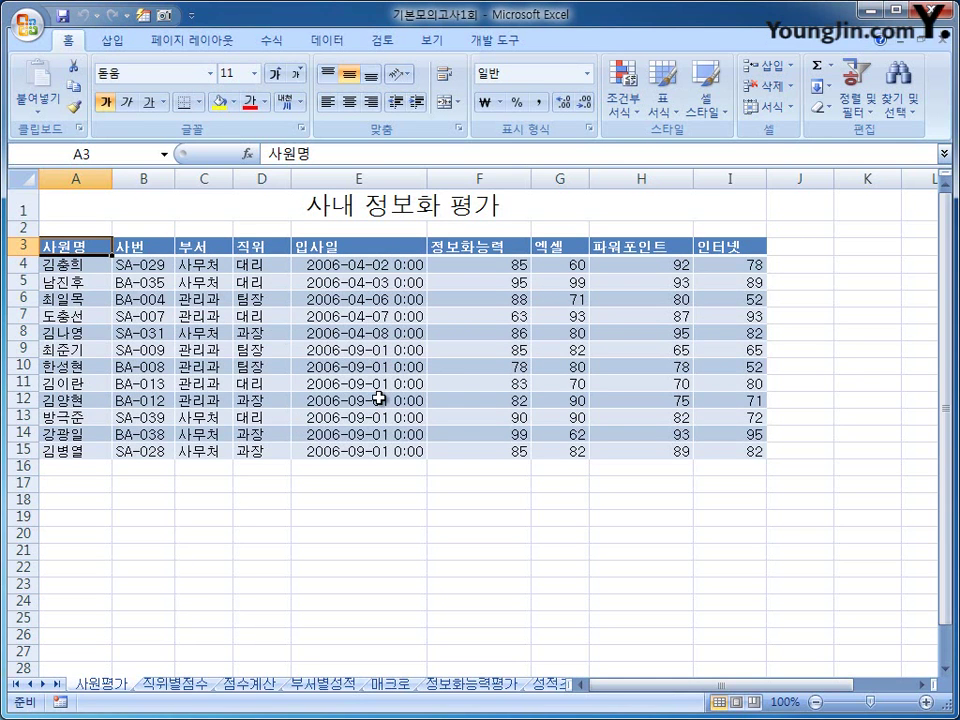
left_click(182, 684)
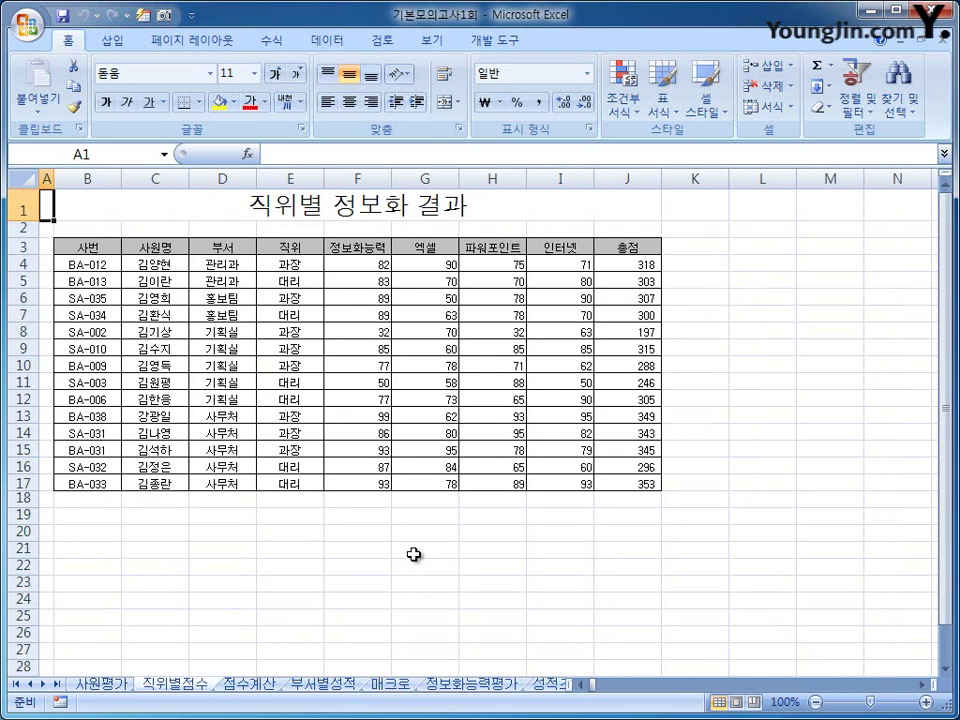
Copy the 직위 header and 과장 cell from E3:E4 to B19:B20
left_click_drag(306, 250, 315, 266)
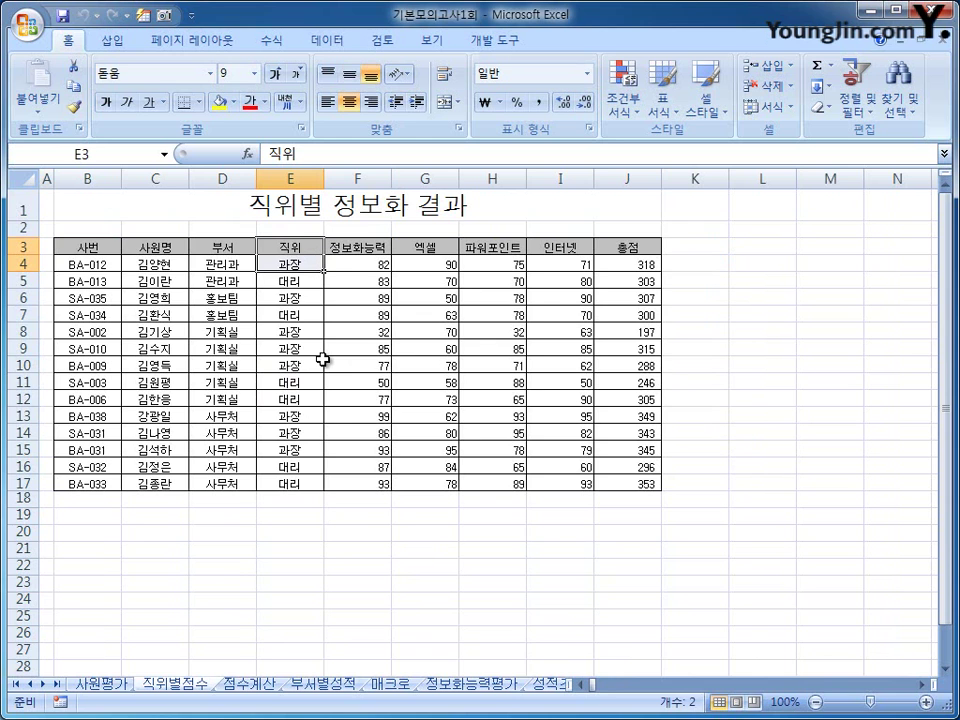
right_click(298, 260)
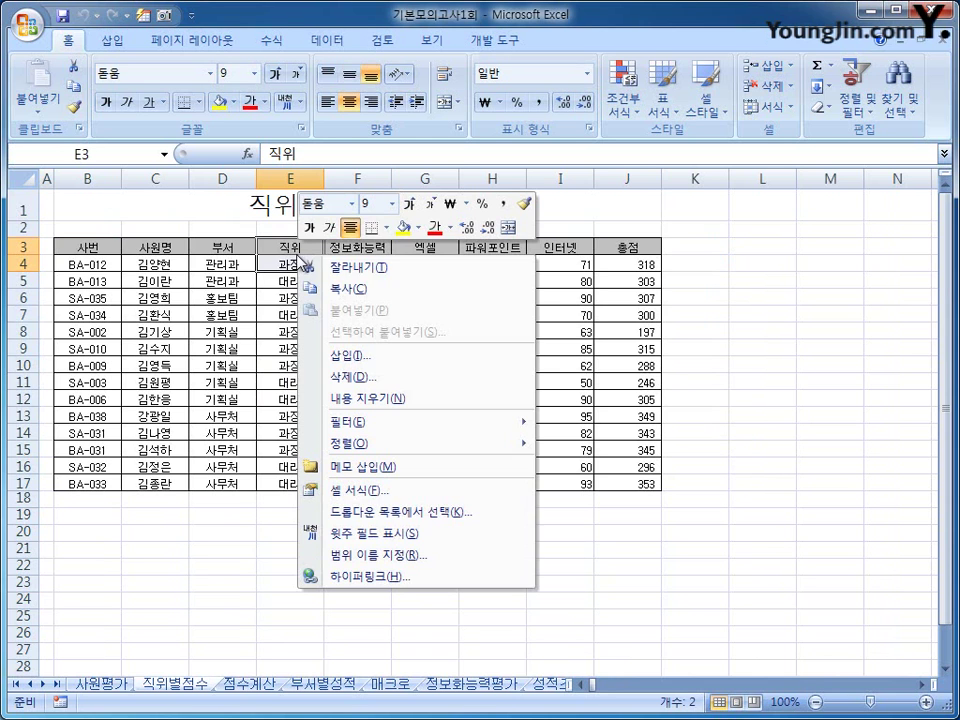
left_click(381, 289)
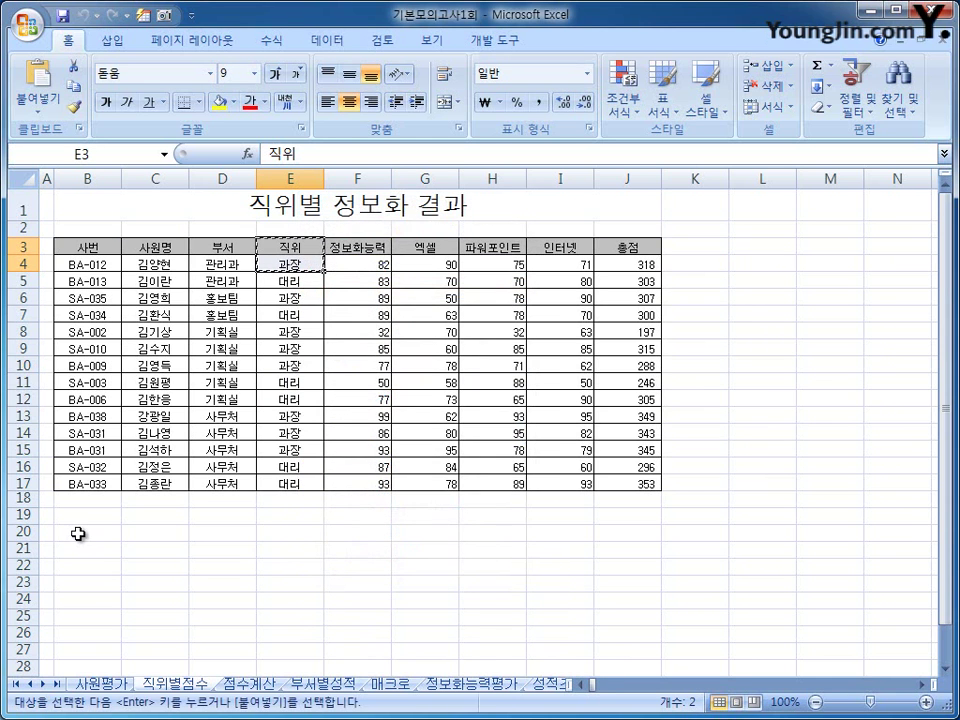
left_click(86, 519)
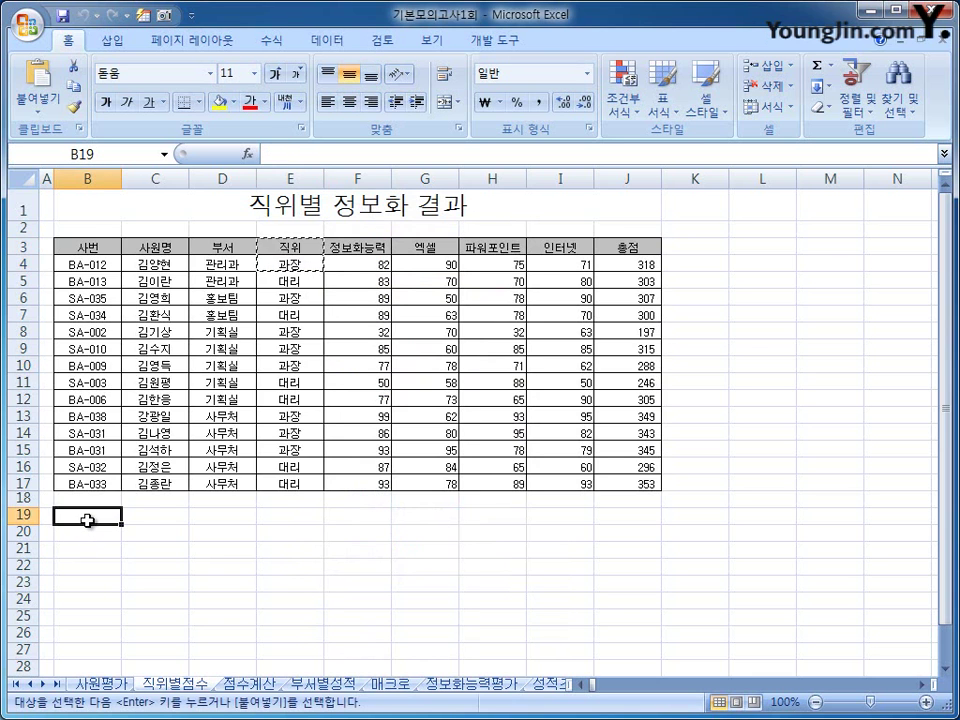
right_click(86, 519)
left_click(205, 242)
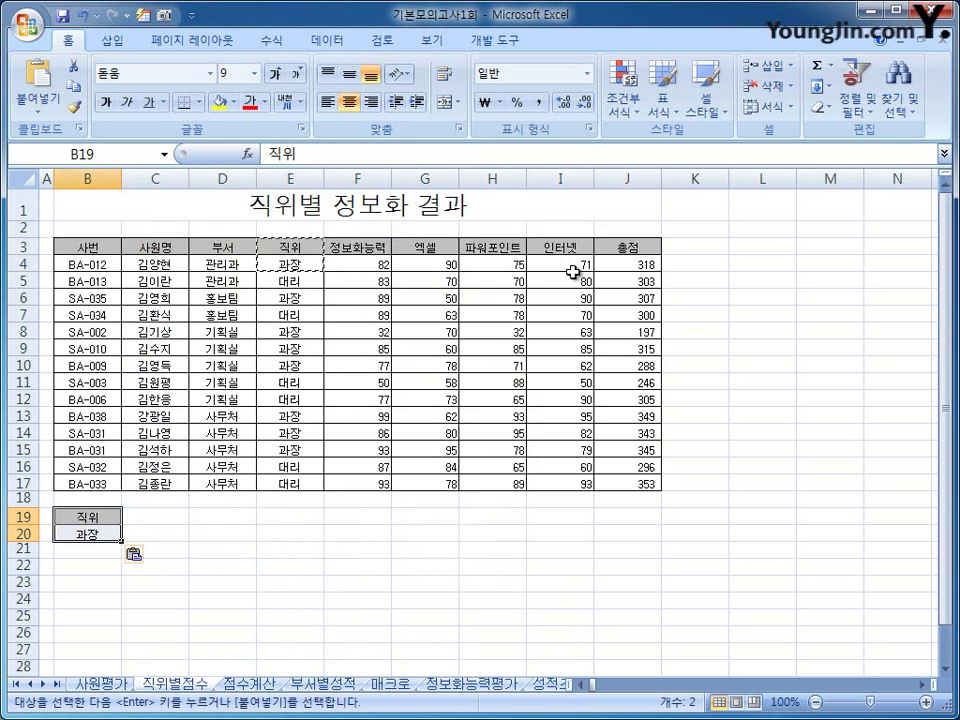
Copy the 총점 header from J3 to C19 and enter >=300 in C20
left_click(626, 246)
right_click(628, 247)
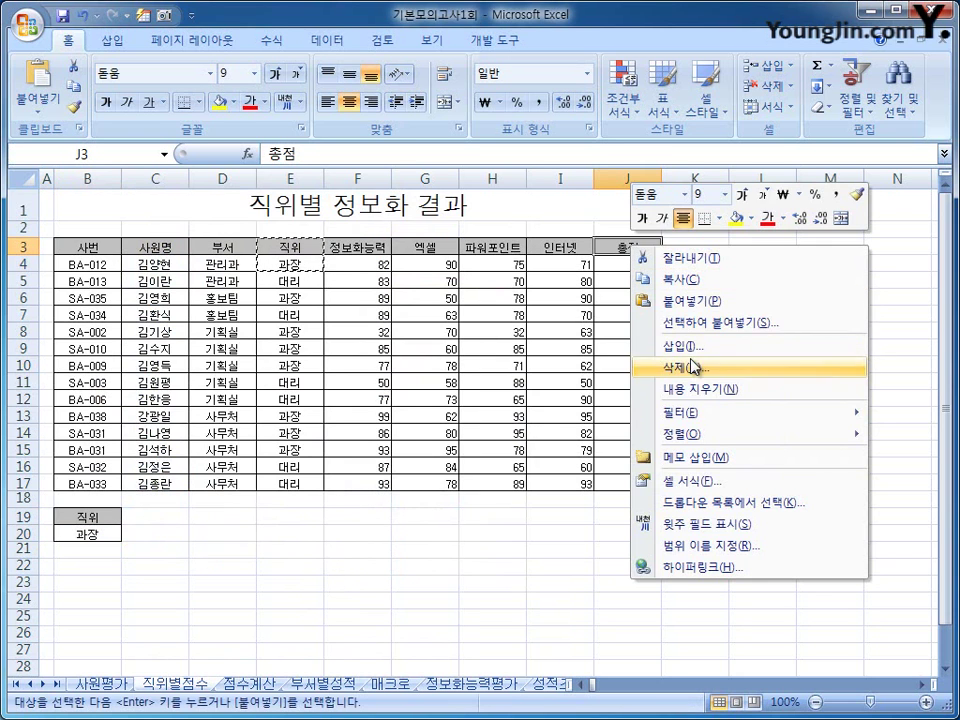
left_click(665, 279)
left_click(143, 519)
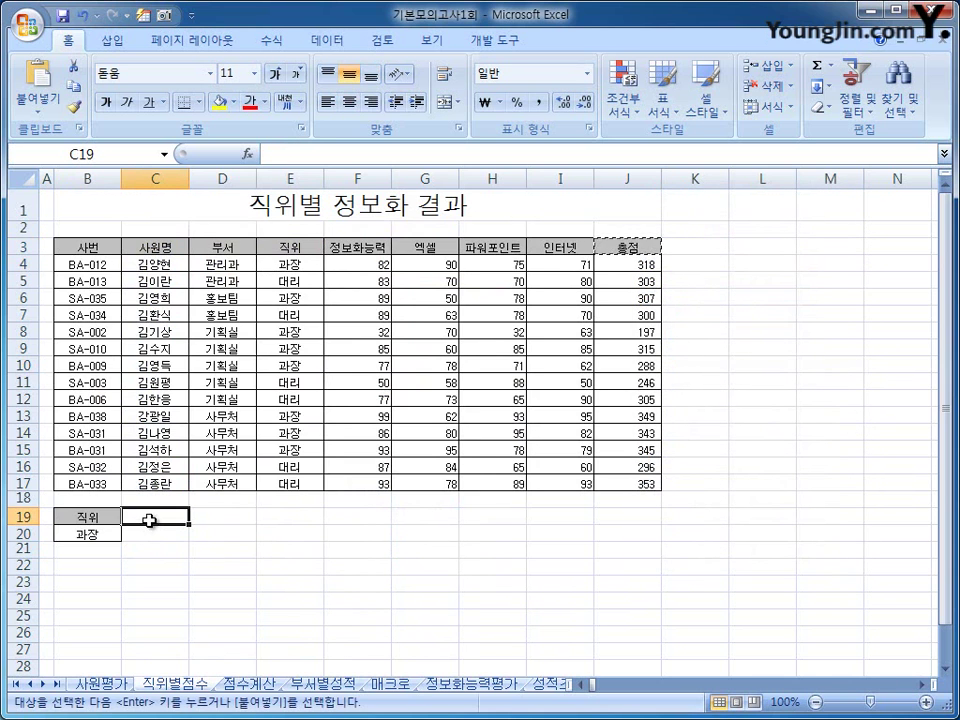
right_click(148, 518)
left_click(268, 243)
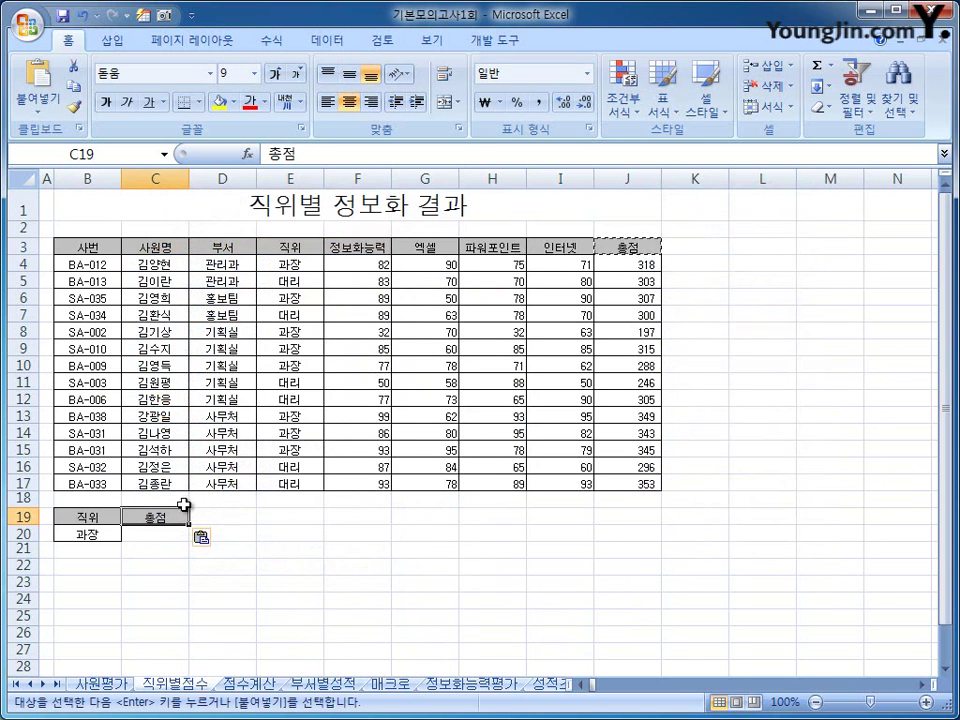
left_click(150, 546)
left_click(140, 534)
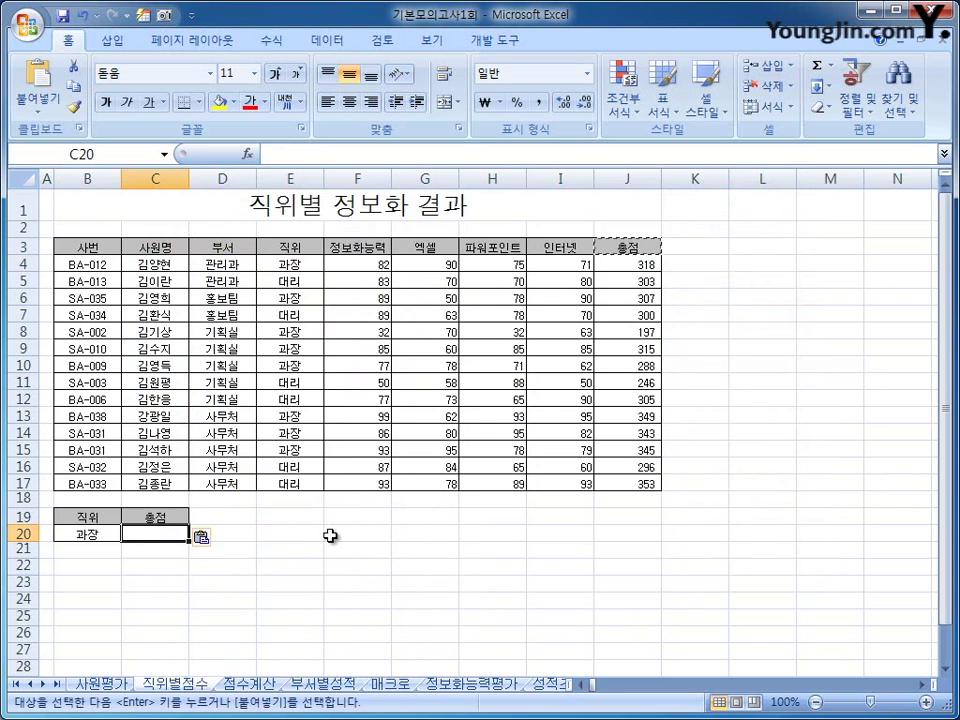
type(">=")
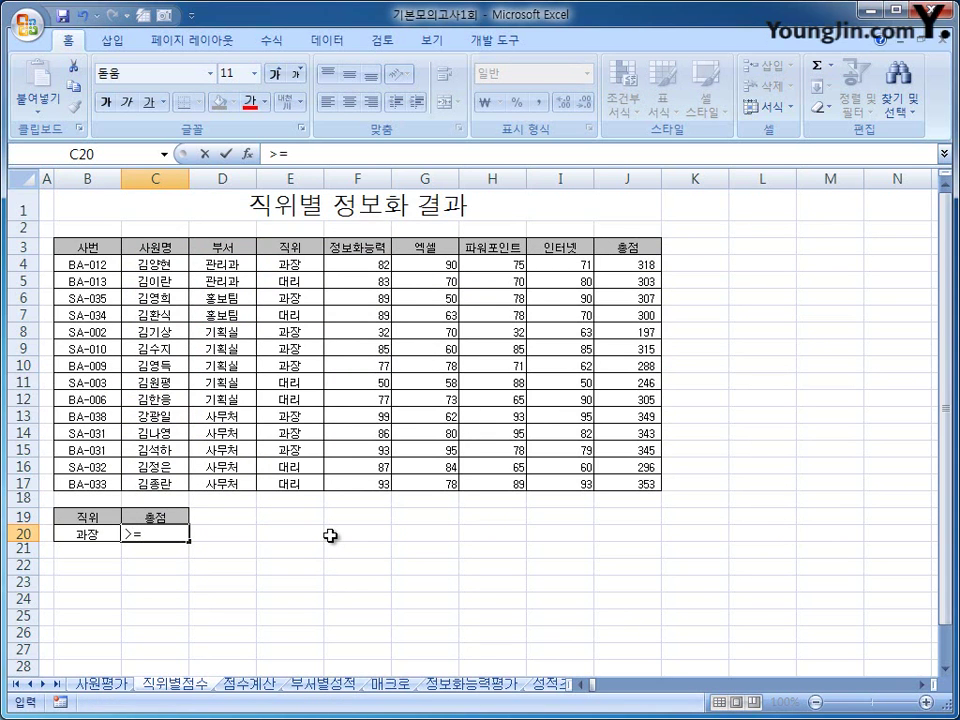
type("300")
key("Return")
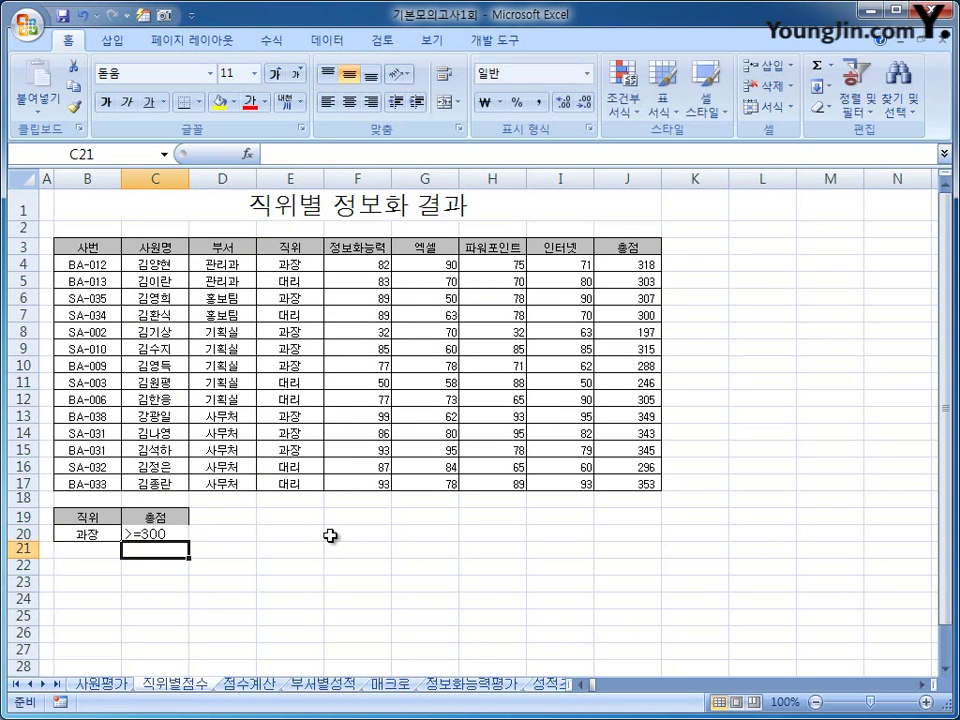
left_click_drag(81, 536, 165, 534)
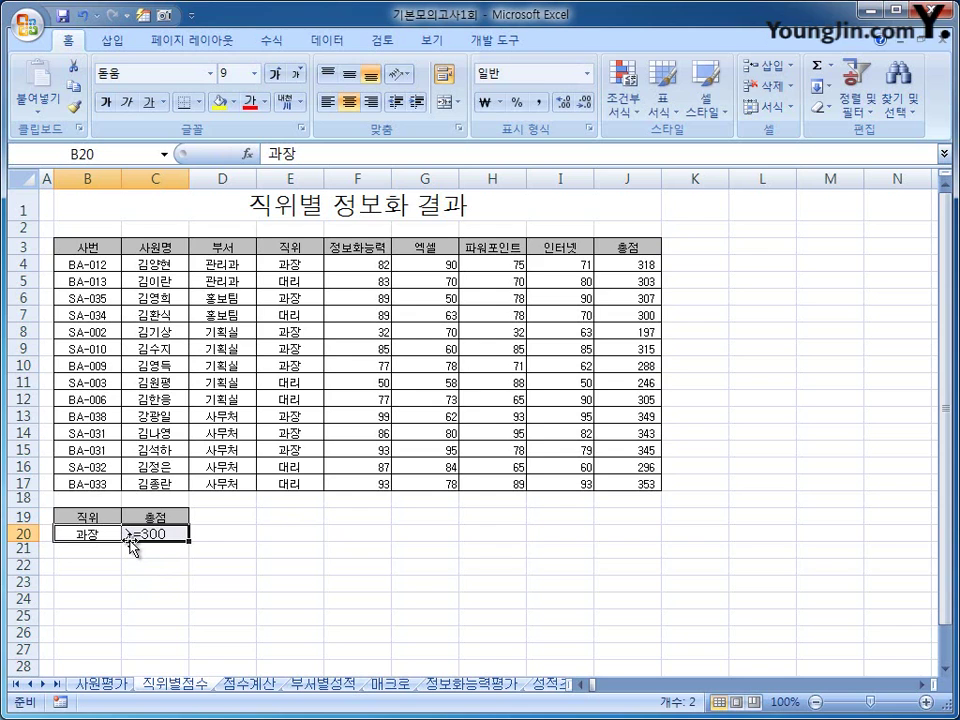
Copy headers 사번, 사원명, 부서, 정보화능력, 엑셀, 파워포인트, 인터넷 into B23:H23
left_click(100, 248)
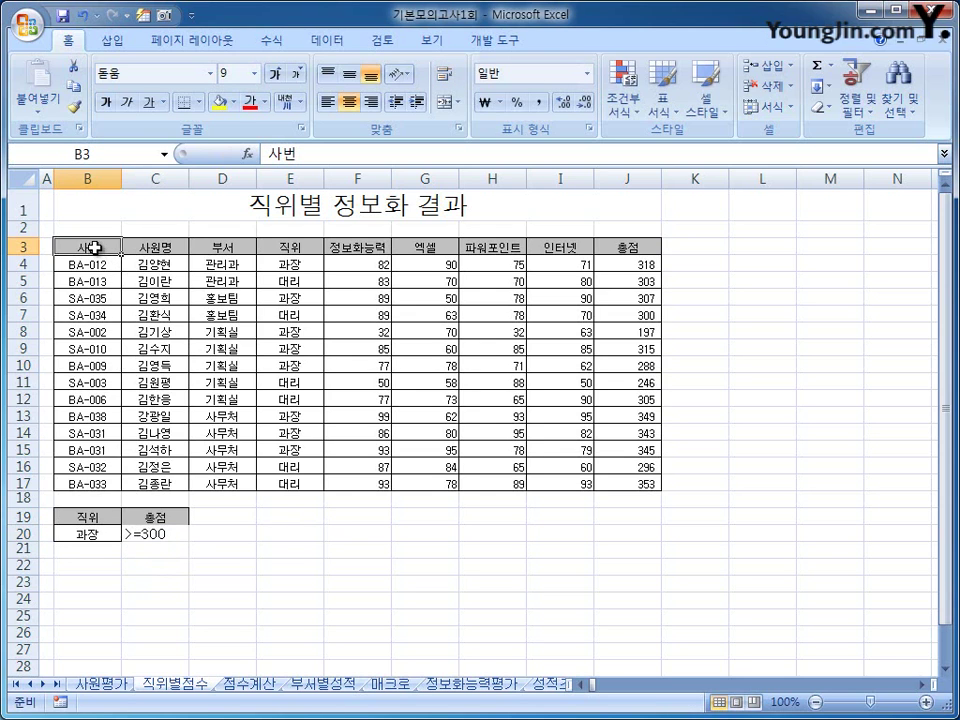
left_click_drag(71, 249, 218, 245)
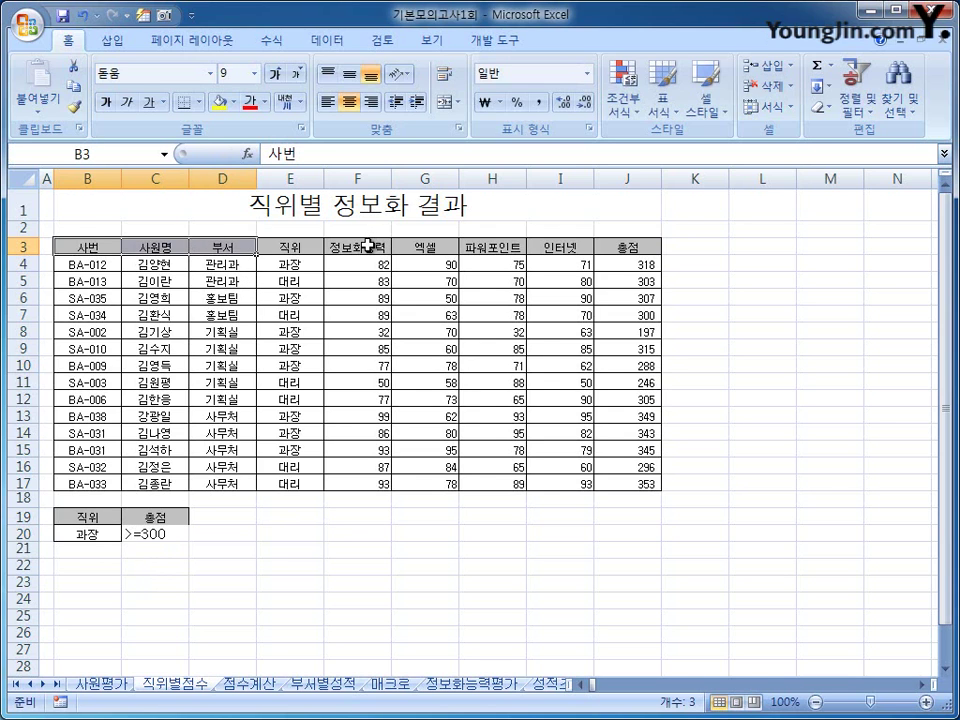
left_click_drag(368, 245, 555, 249)
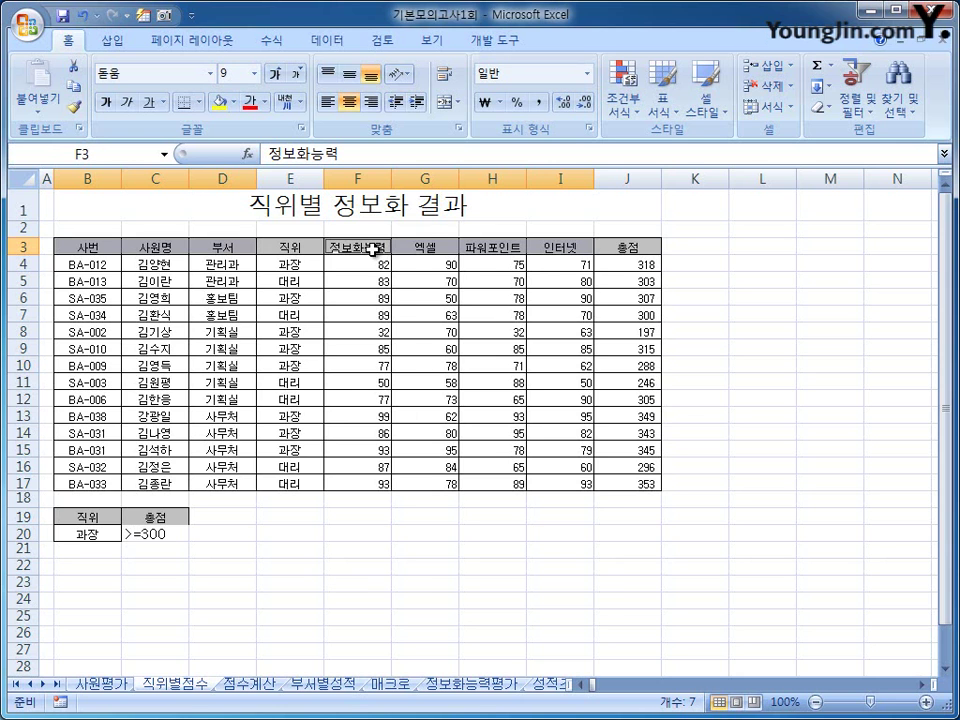
right_click(370, 251)
left_click(433, 284)
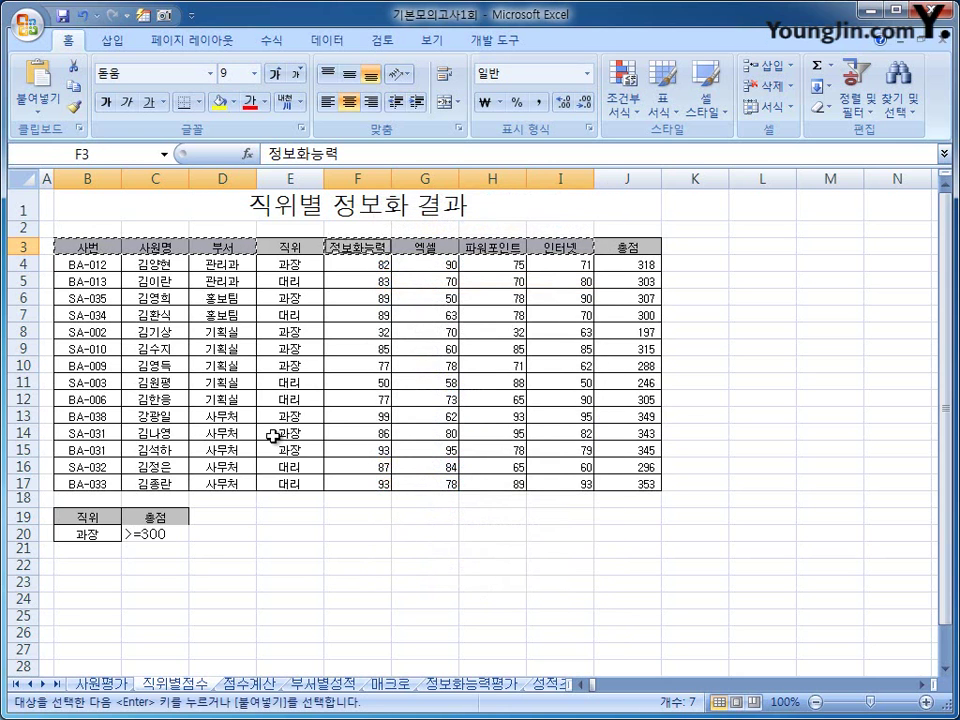
left_click(105, 585)
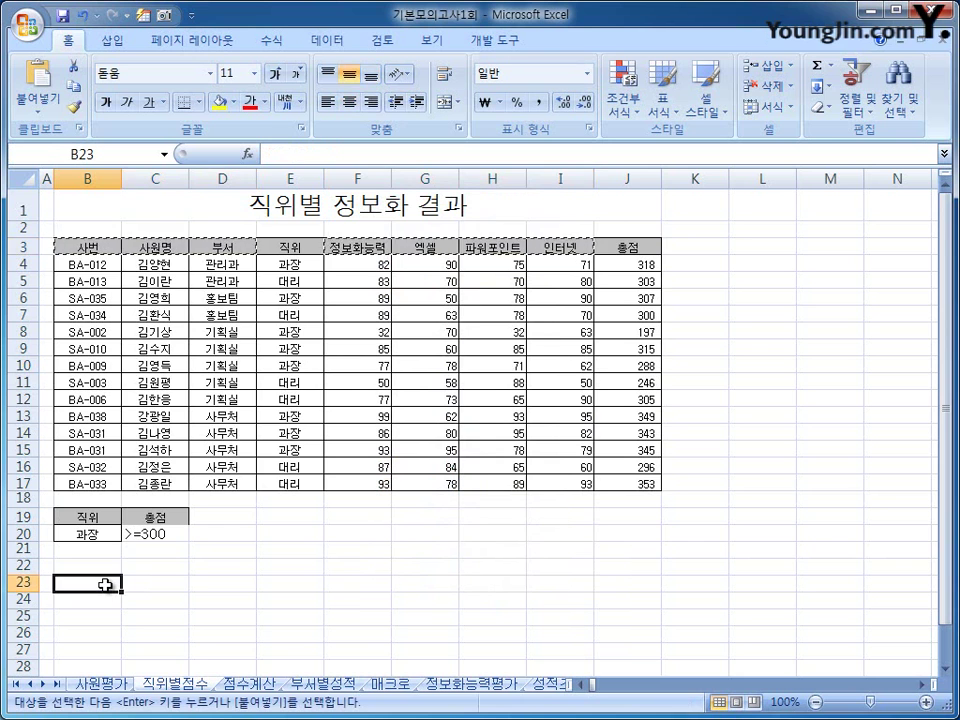
scroll(105, 587, "down", 1)
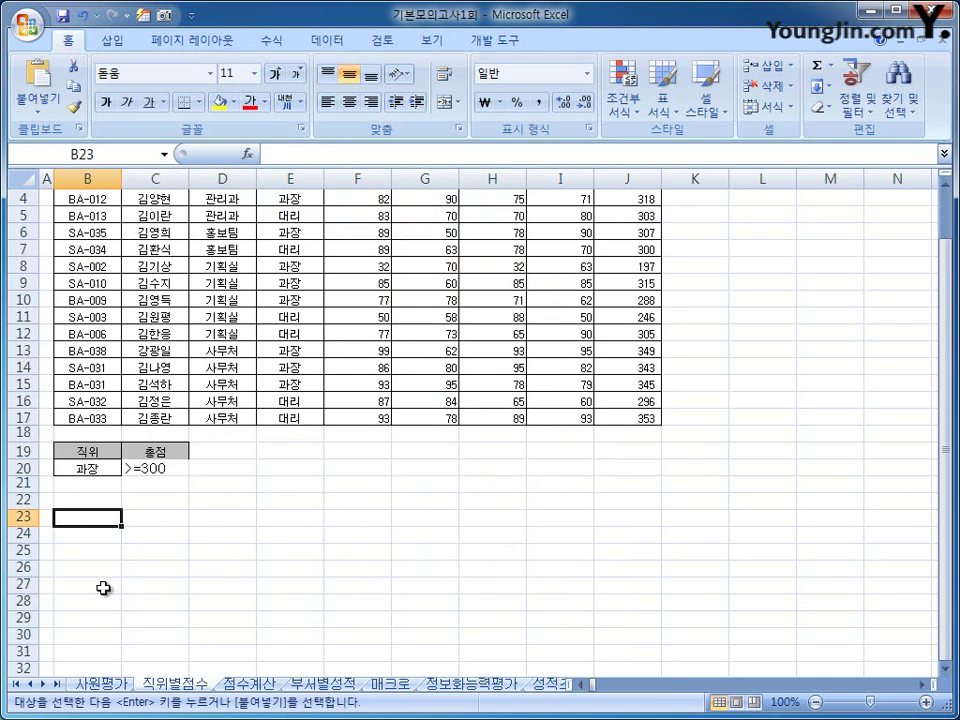
right_click(108, 522)
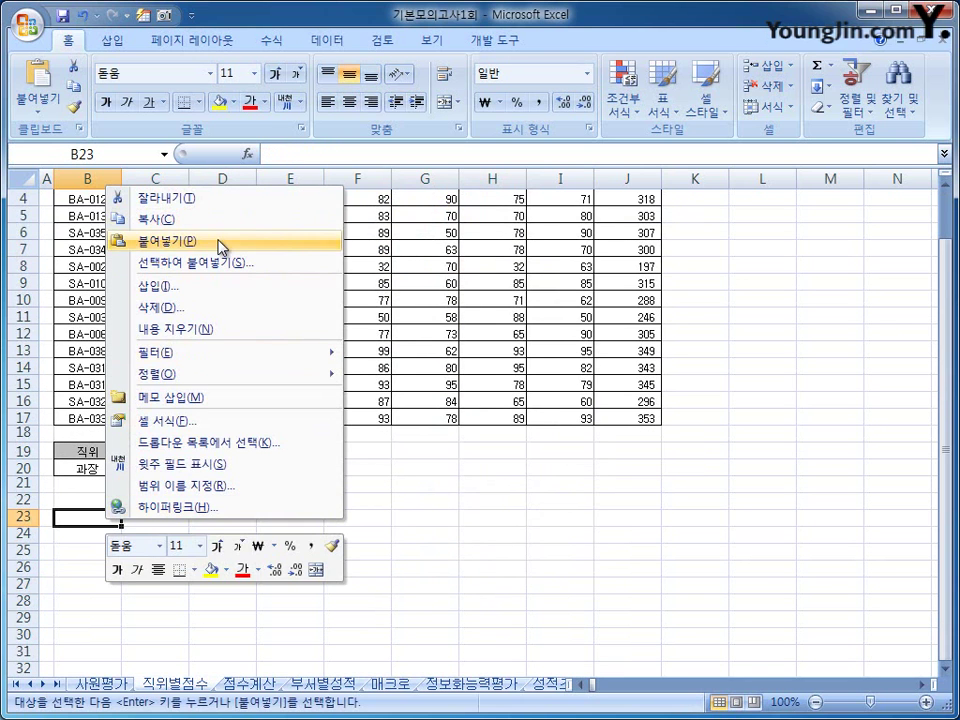
left_click(160, 241)
scroll(336, 428, "up", 1)
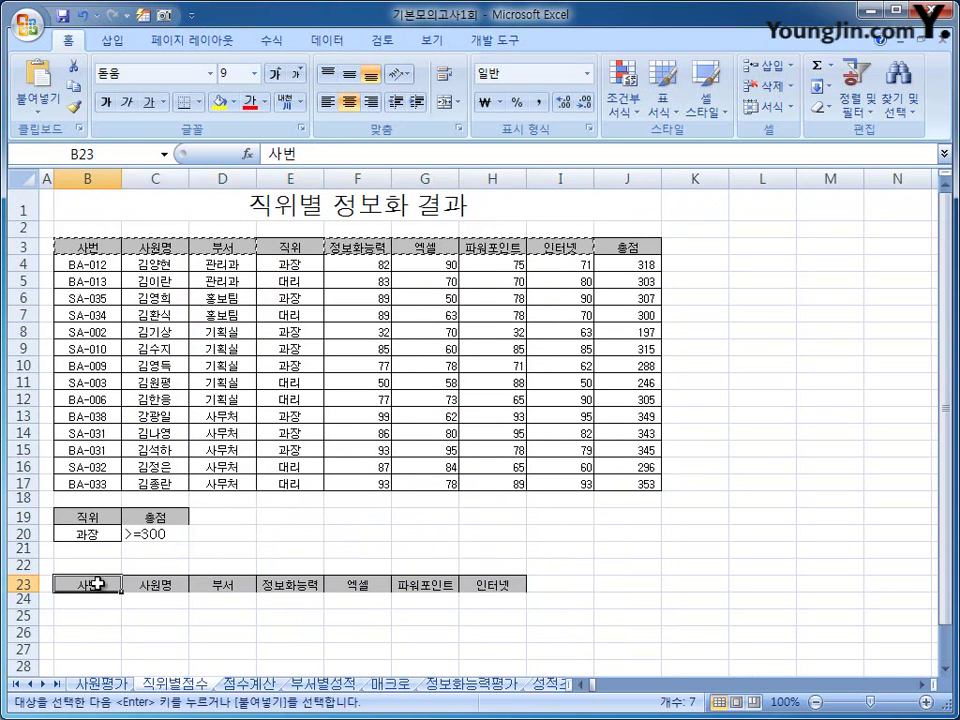
left_click_drag(117, 588, 469, 585)
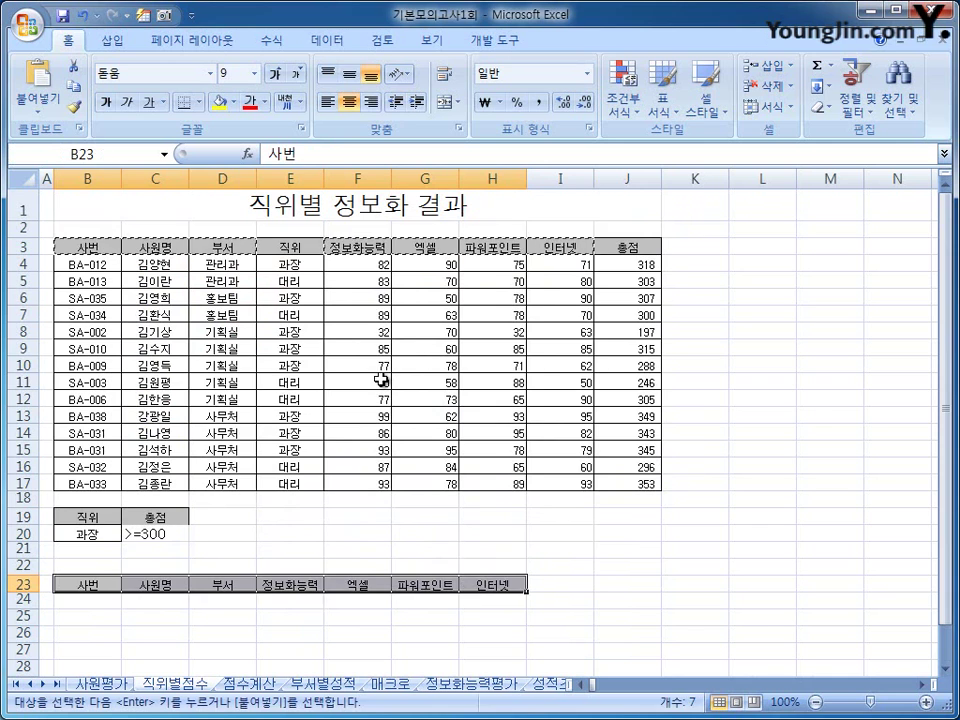
left_click(379, 377)
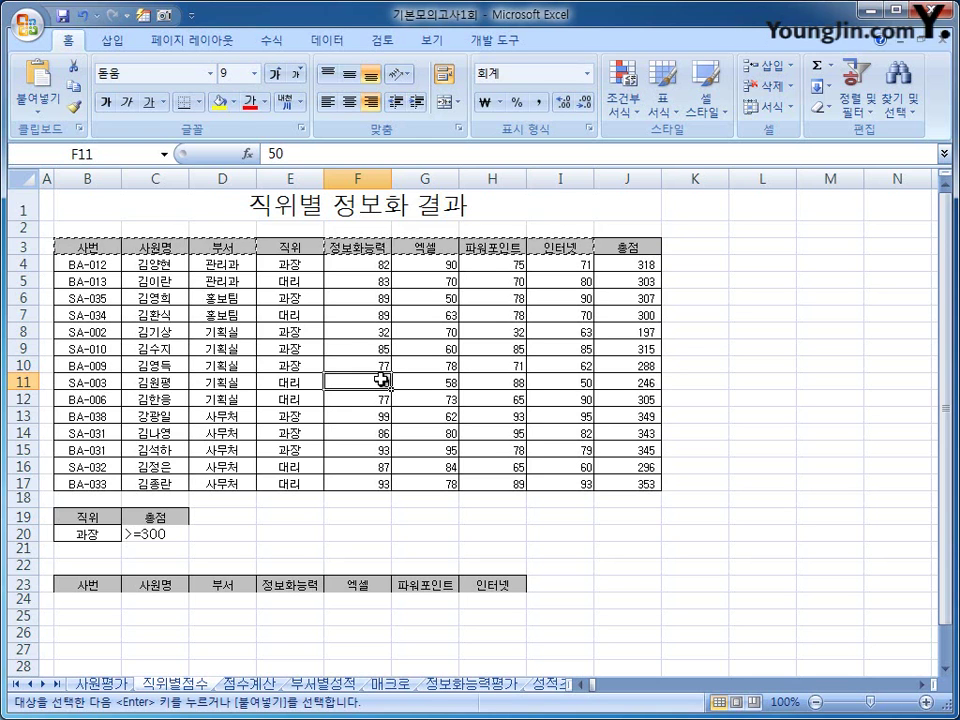
Advanced-filter $B$3:$J$17 with criteria $B$19:$C$20, copying results to $B$23:$H$23
left_click(330, 41)
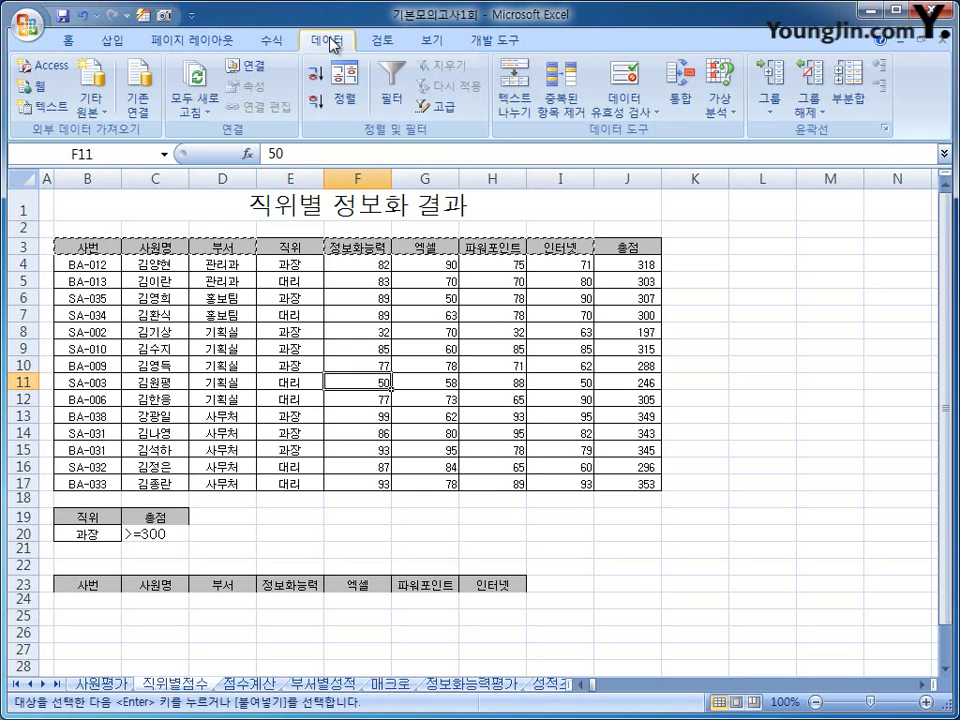
left_click(437, 106)
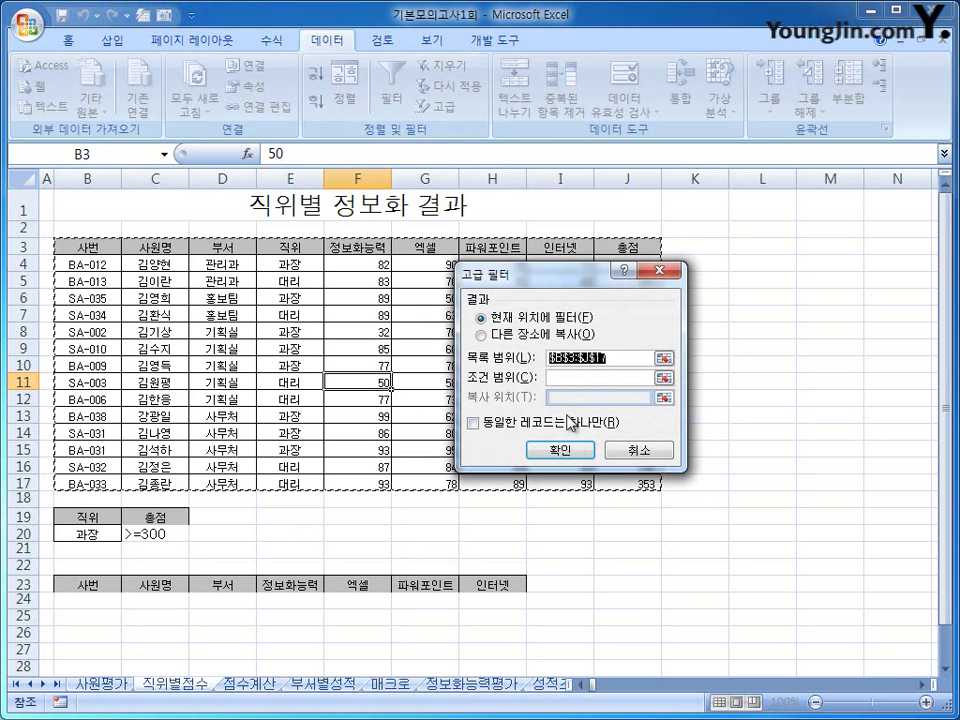
left_click(558, 378)
left_click_drag(112, 521, 141, 531)
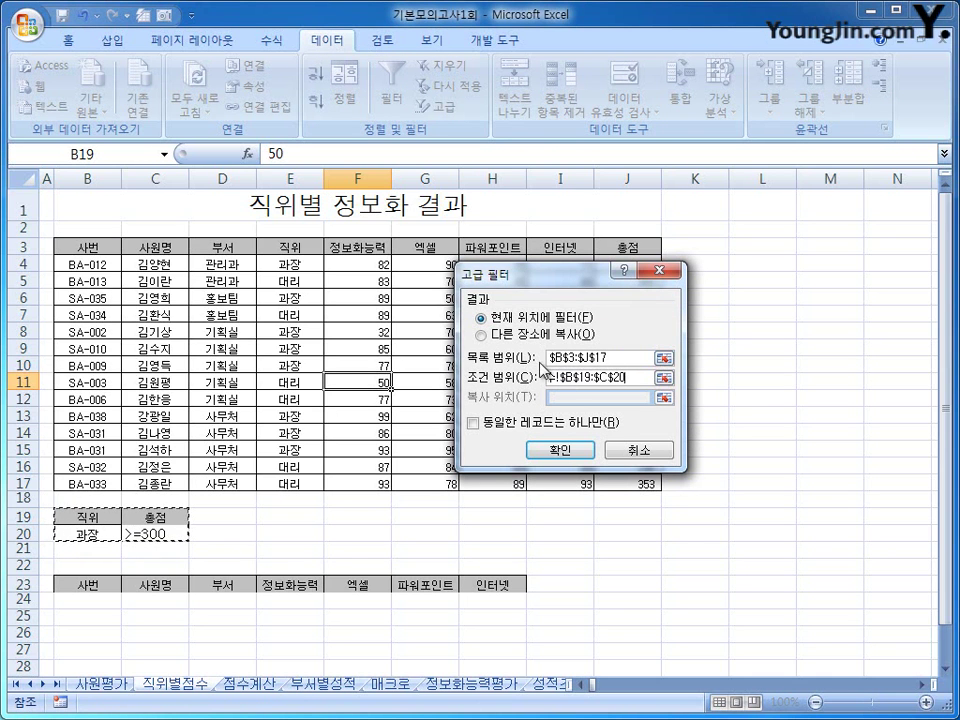
left_click(497, 343)
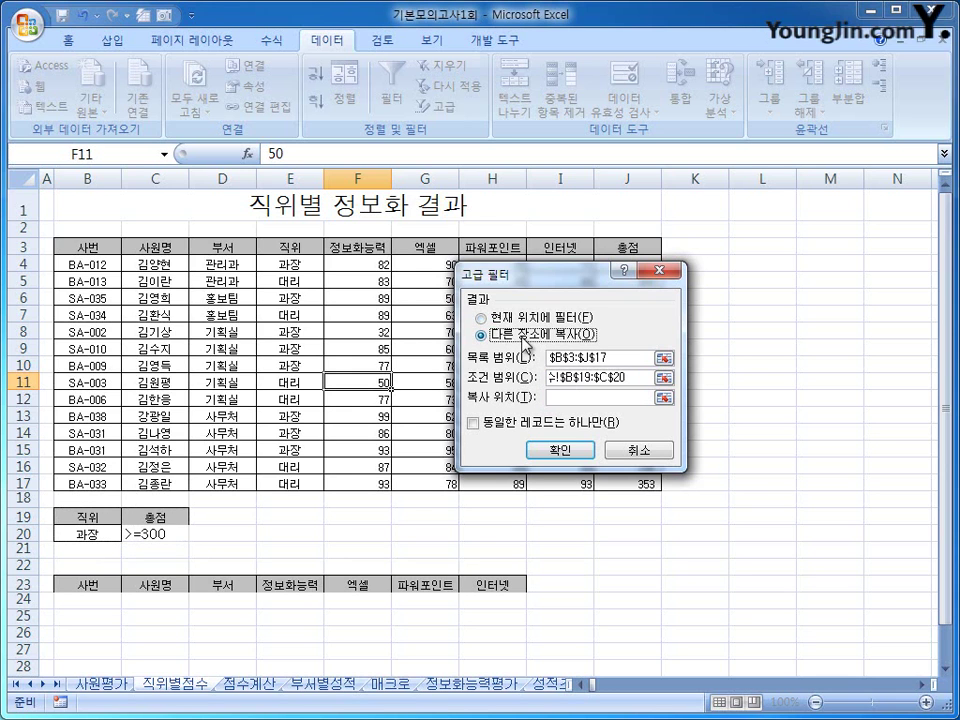
left_click(577, 398)
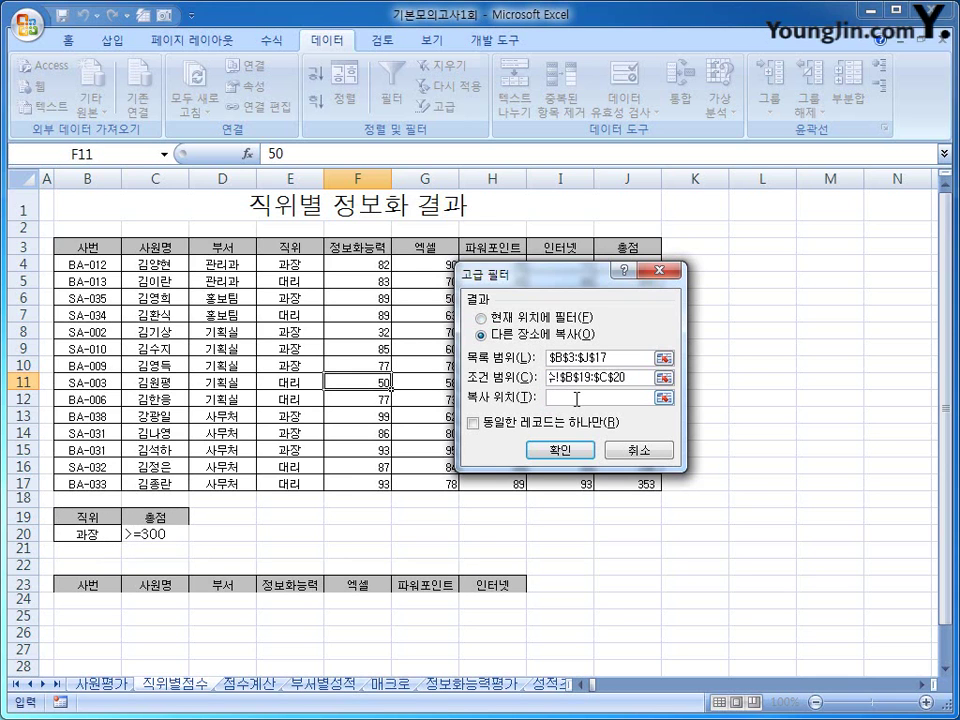
left_click_drag(88, 584, 470, 581)
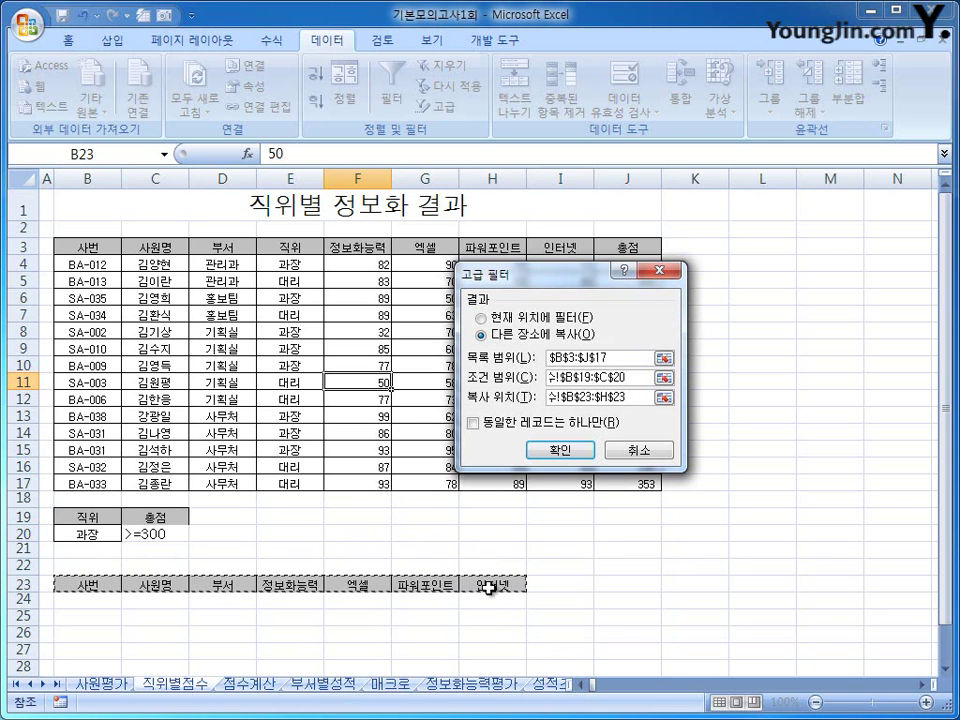
left_click(558, 450)
scroll(543, 469, "down", 3)
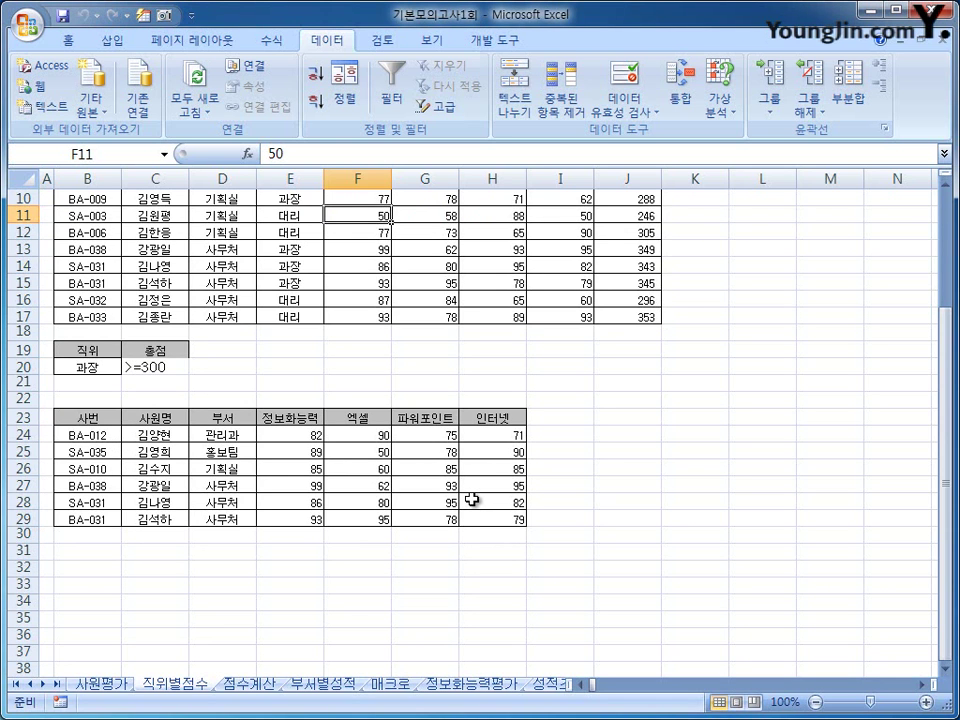
Select B4:J17 and start a new conditional formatting rule
scroll(471, 499, "up", 3)
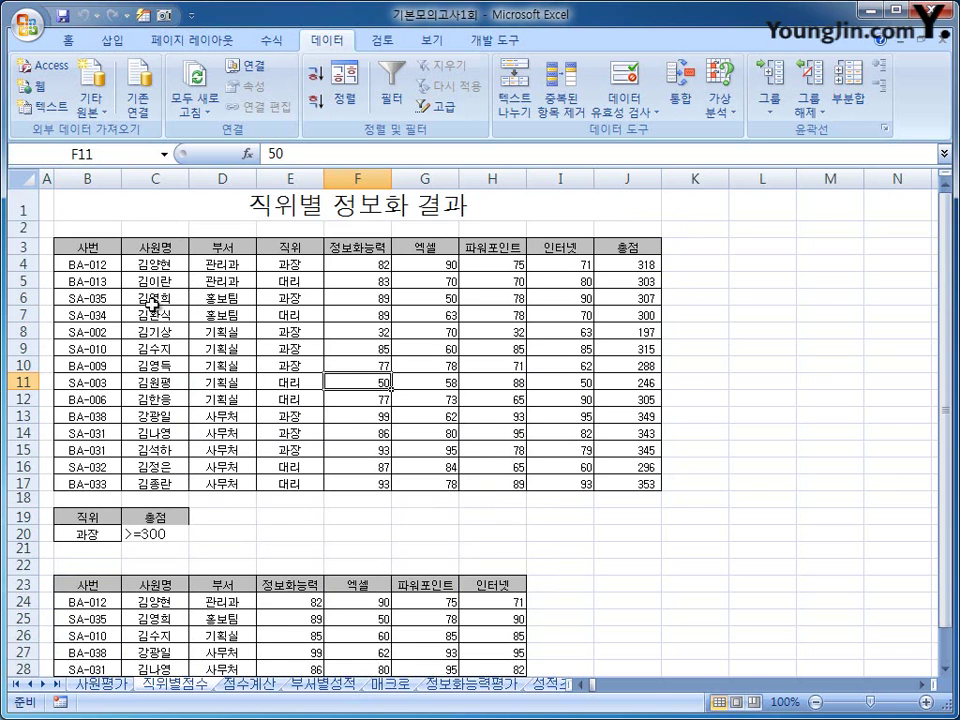
left_click_drag(80, 265, 597, 481)
left_click_drag(88, 266, 611, 479)
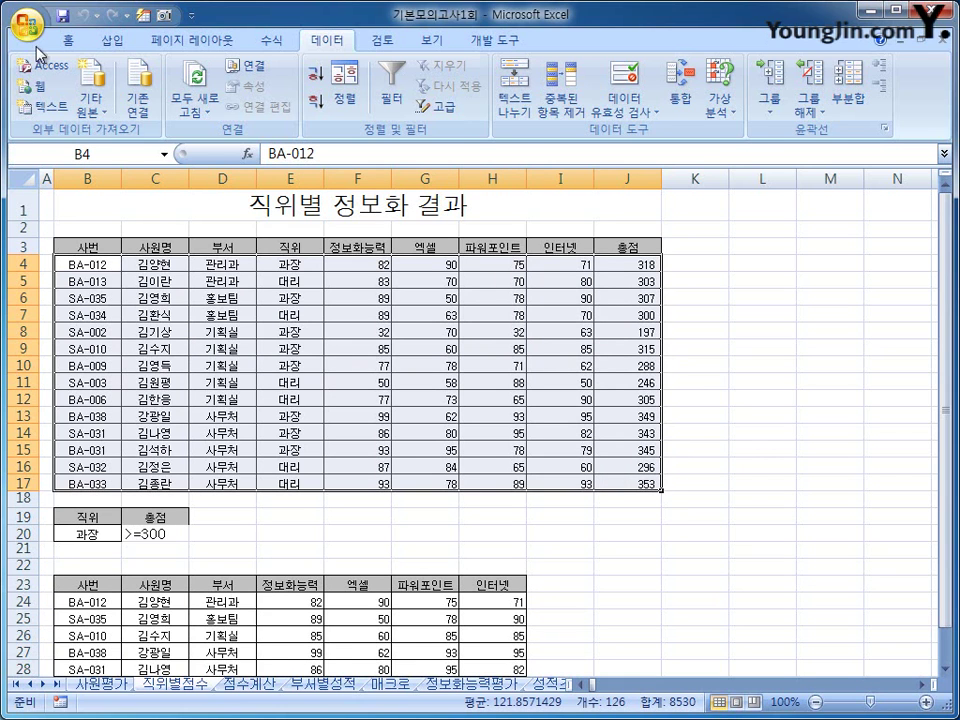
left_click(68, 40)
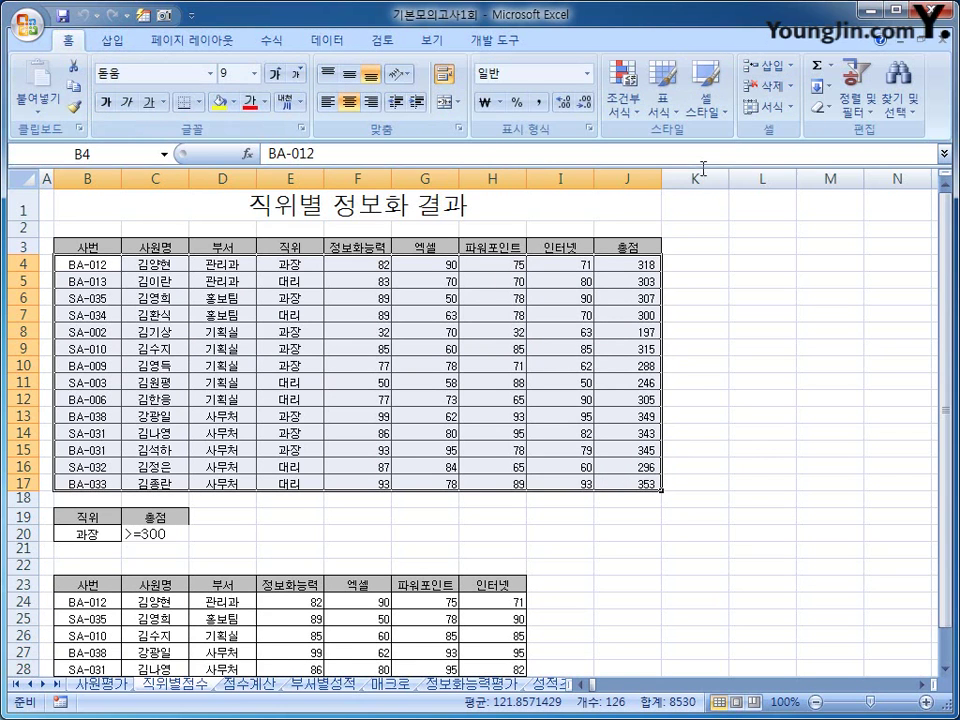
left_click(620, 112)
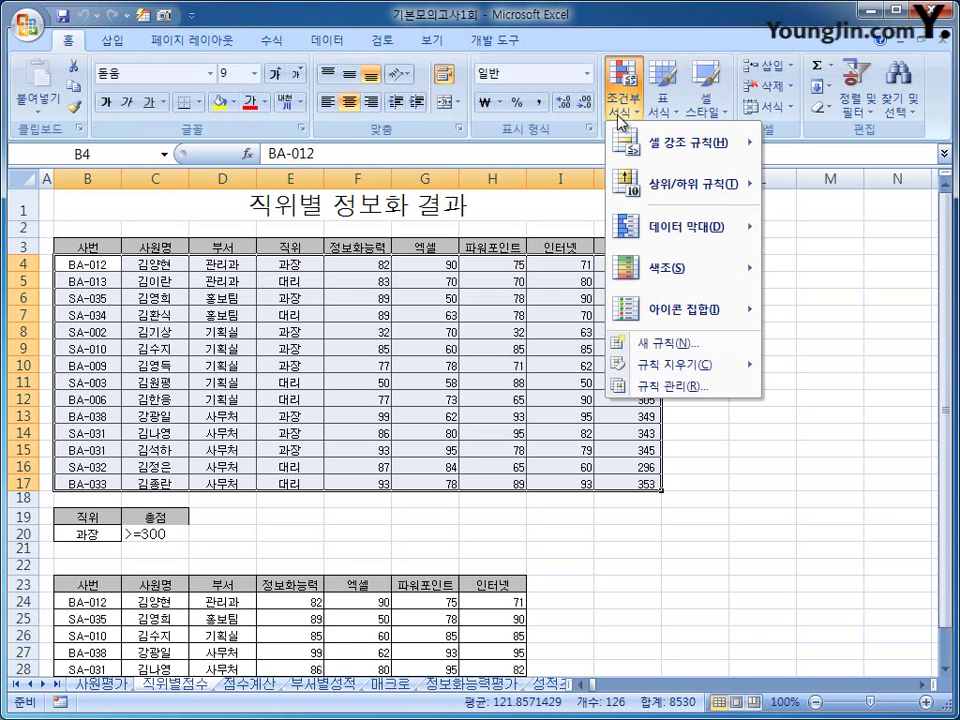
left_click(708, 343)
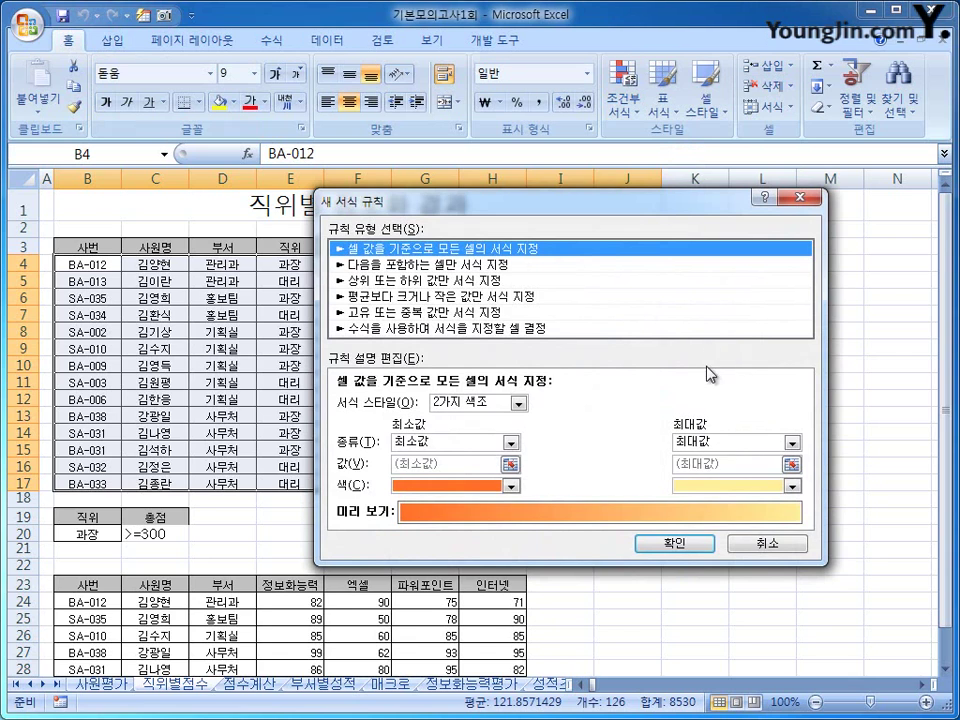
Create a formula-based rule with =AND($E4="대리",$J4>=300)
left_click(577, 329)
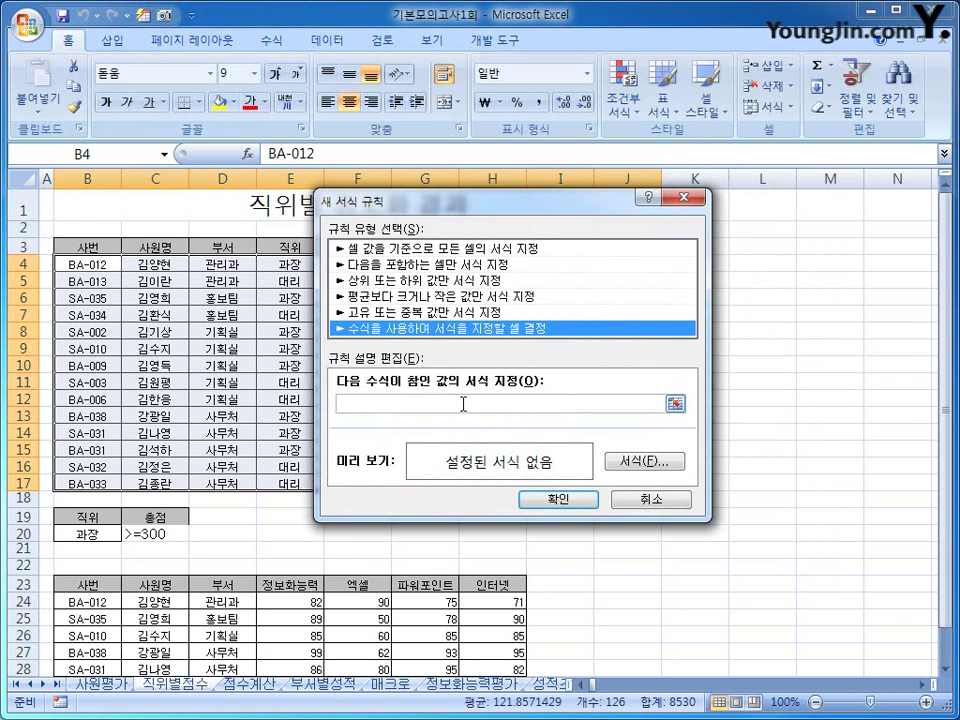
key("Tab")
left_click_drag(484, 210, 684, 142)
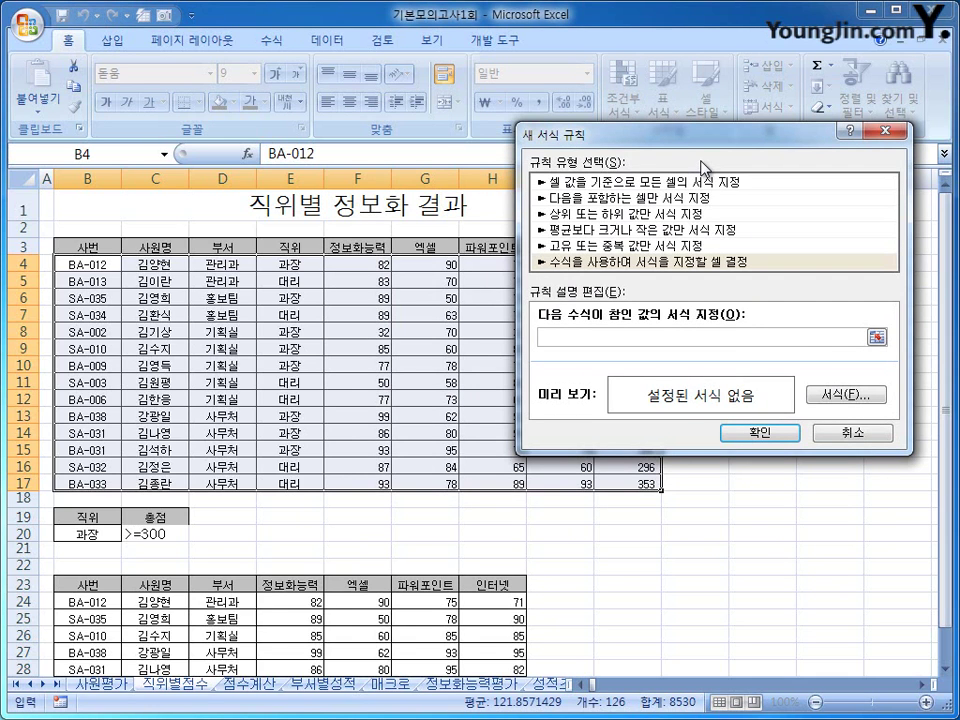
type("=and(")
left_click(290, 263)
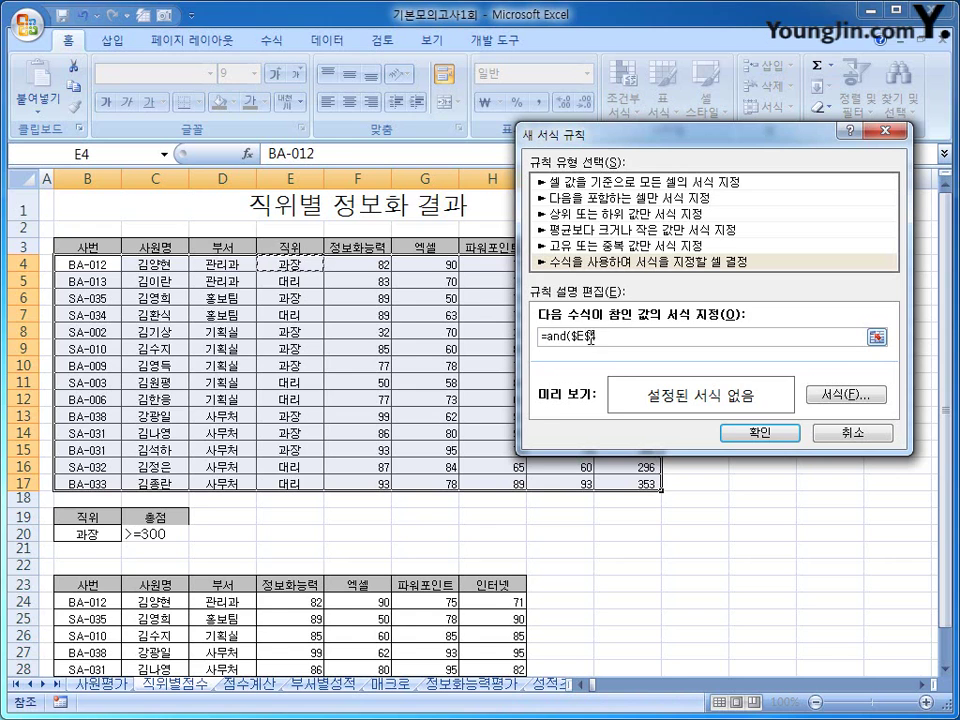
key("F2")
key("Left")
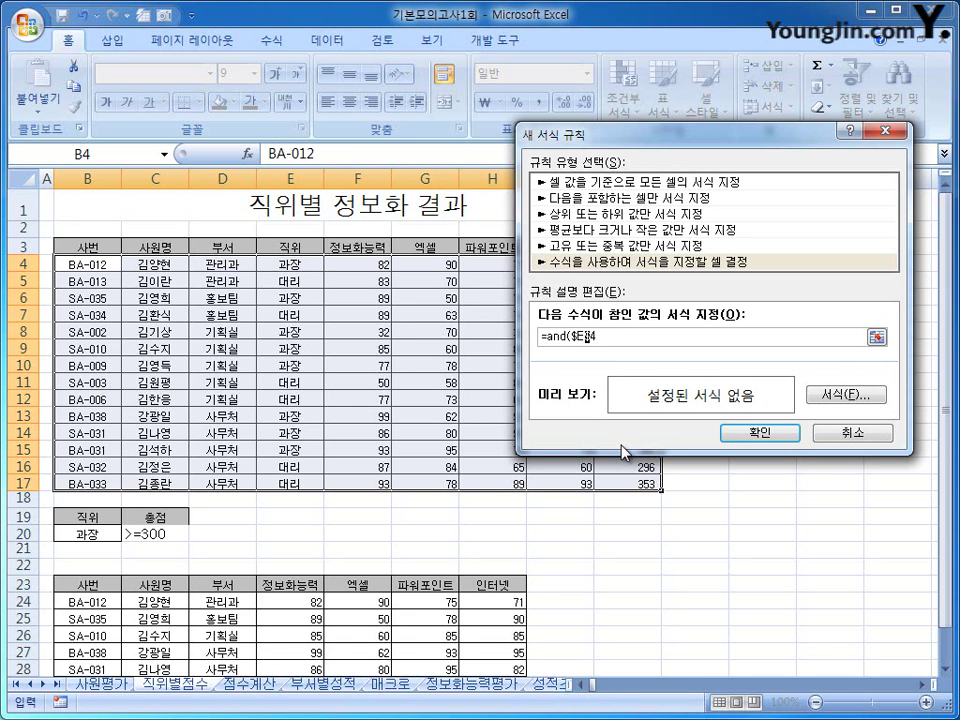
key("BackSpace")
type("ㄱ대리")
left_click_drag(625, 131, 263, 158)
left_click(622, 265)
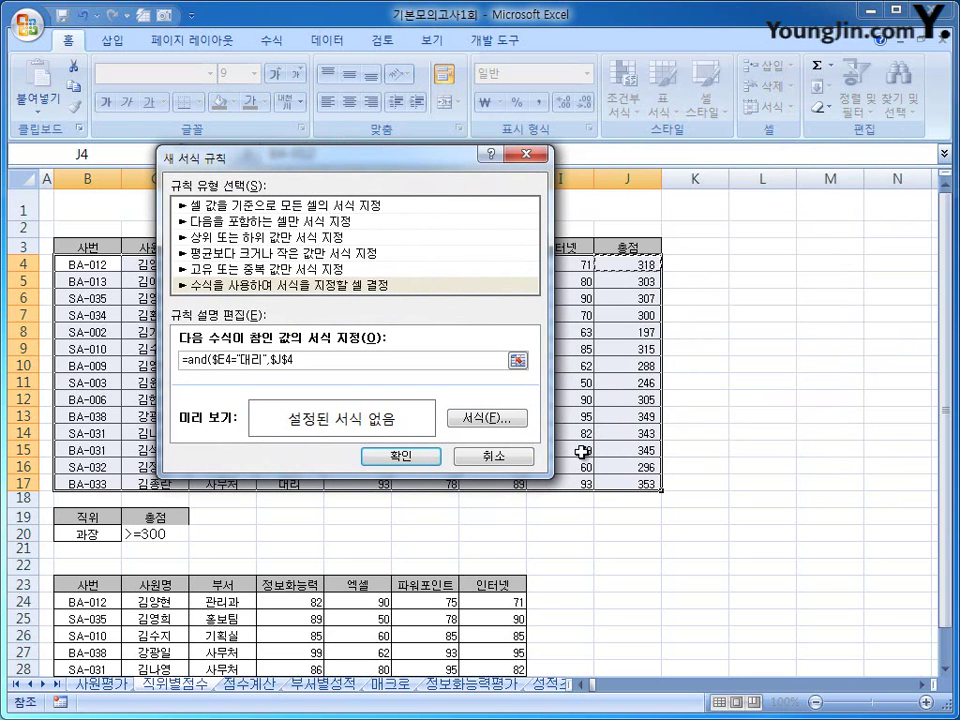
key("F4")
key("F4")
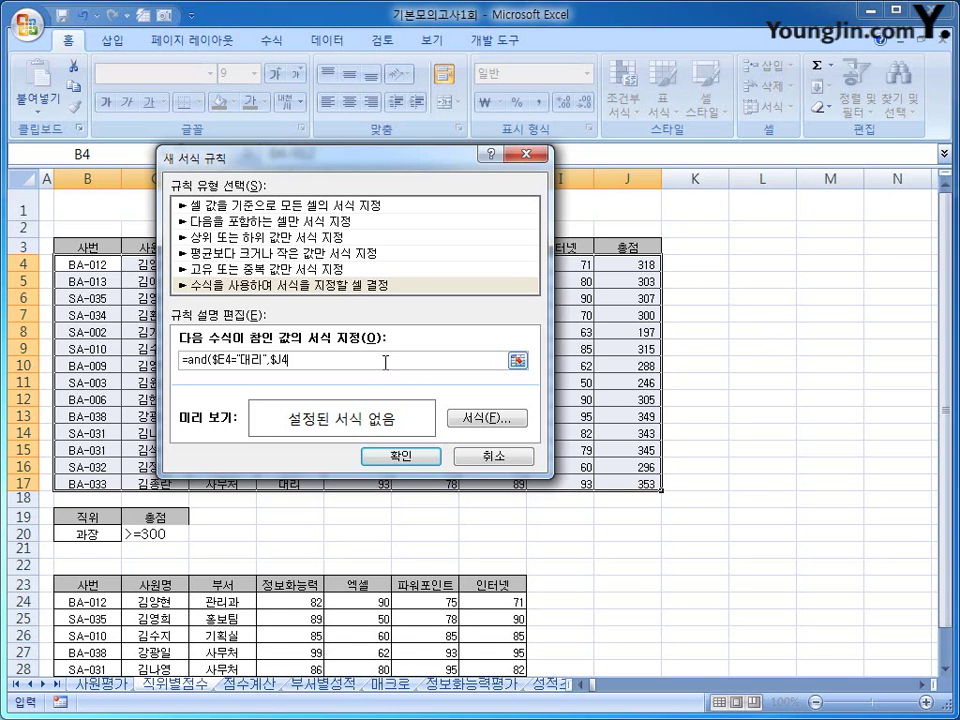
type(">=300")
Give matching rows a bold italic red font and apply the rule
left_click(483, 420)
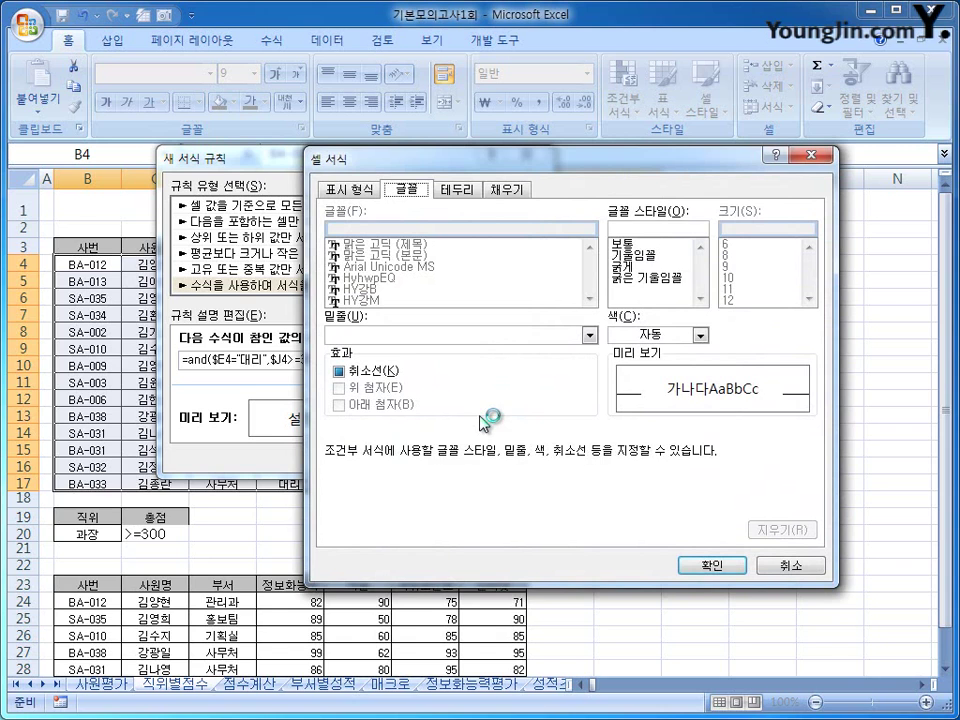
left_click(638, 279)
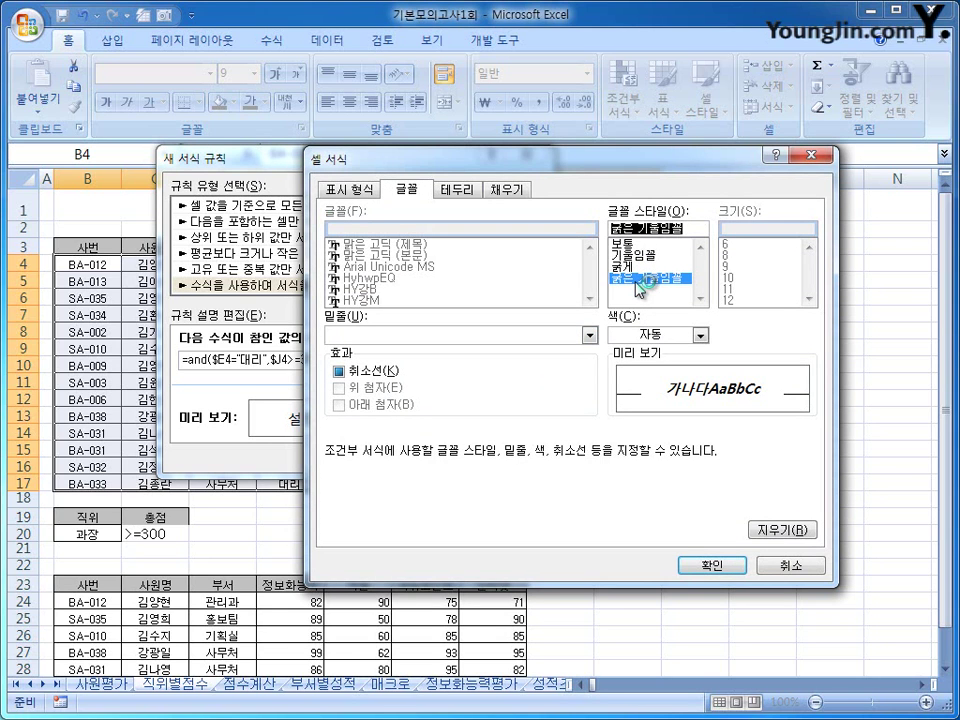
left_click(700, 336)
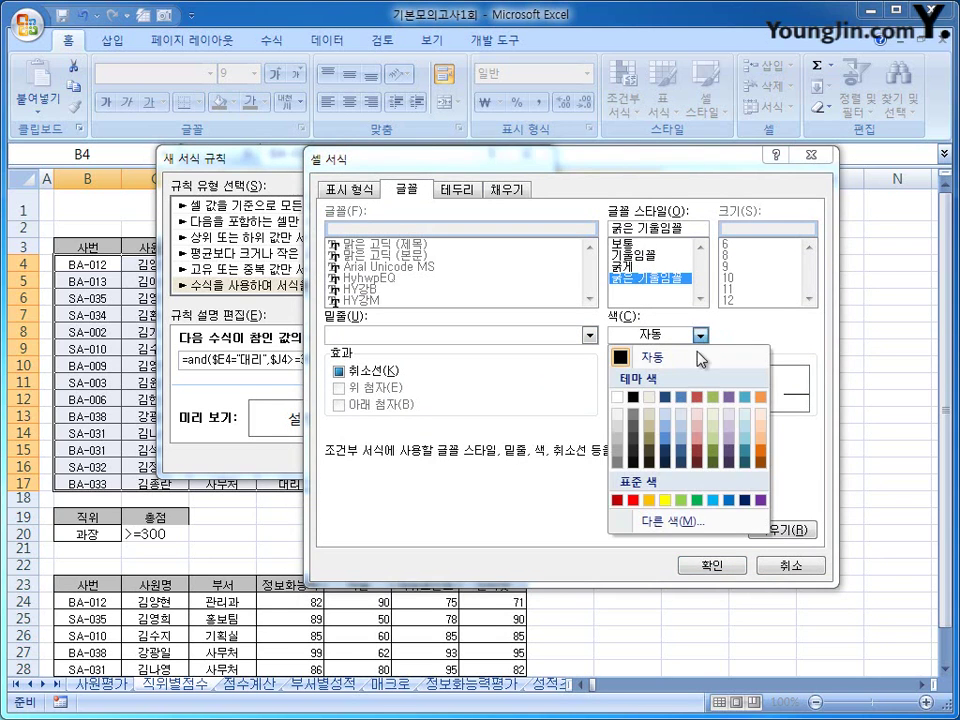
left_click(632, 500)
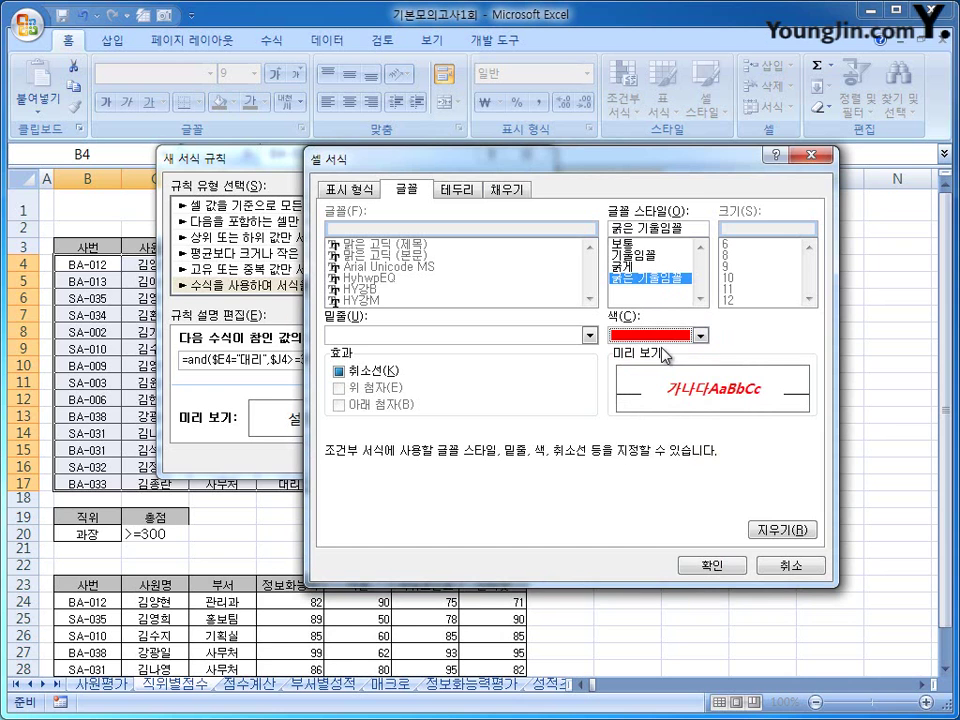
left_click(710, 566)
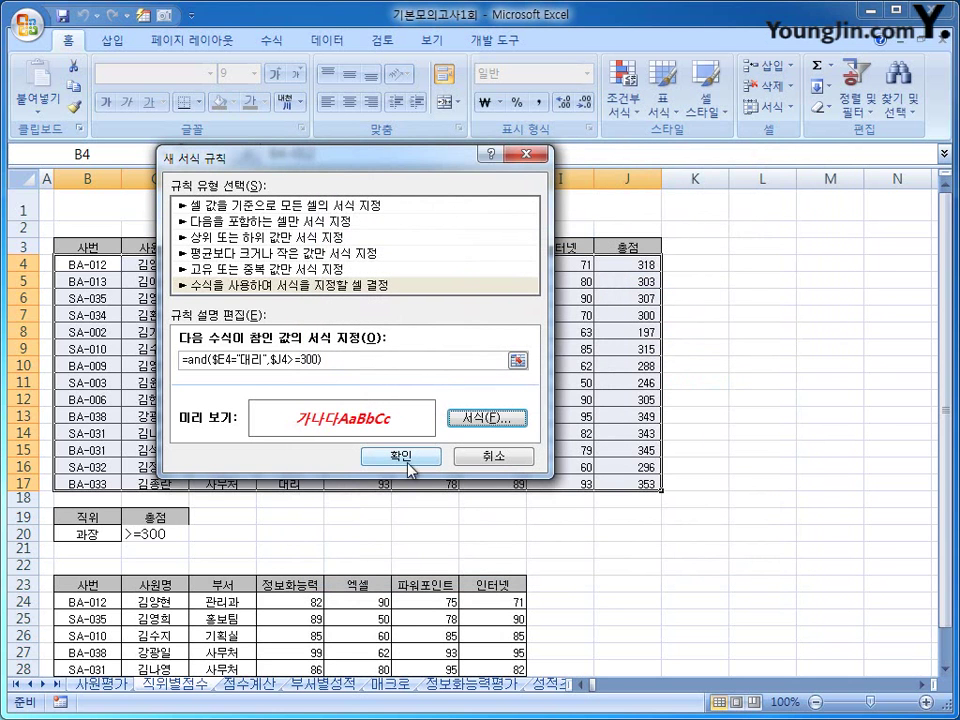
left_click(410, 468)
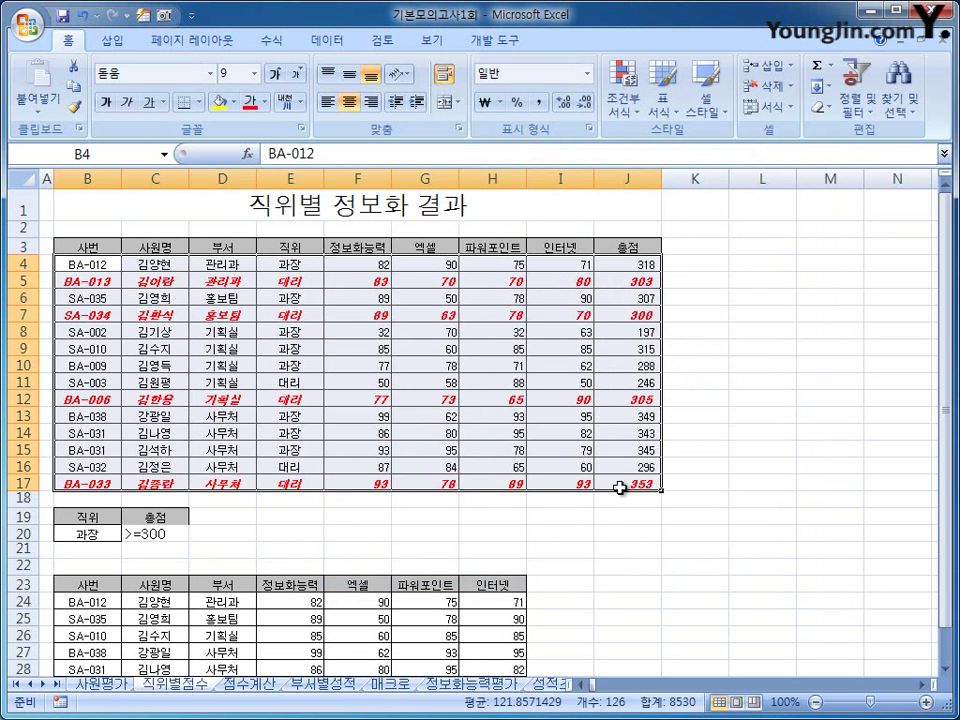
Look at the 사원평가 and 직위별점수 sheets, then move to the 점수계산 sheet
left_click(620, 487)
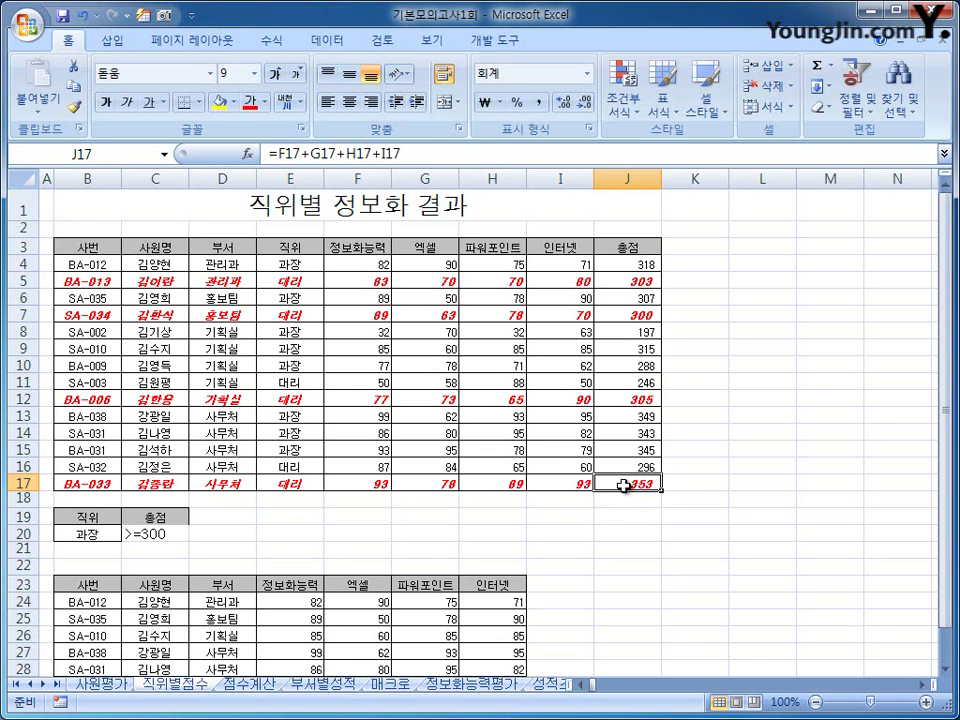
left_click(101, 684)
left_click(185, 685)
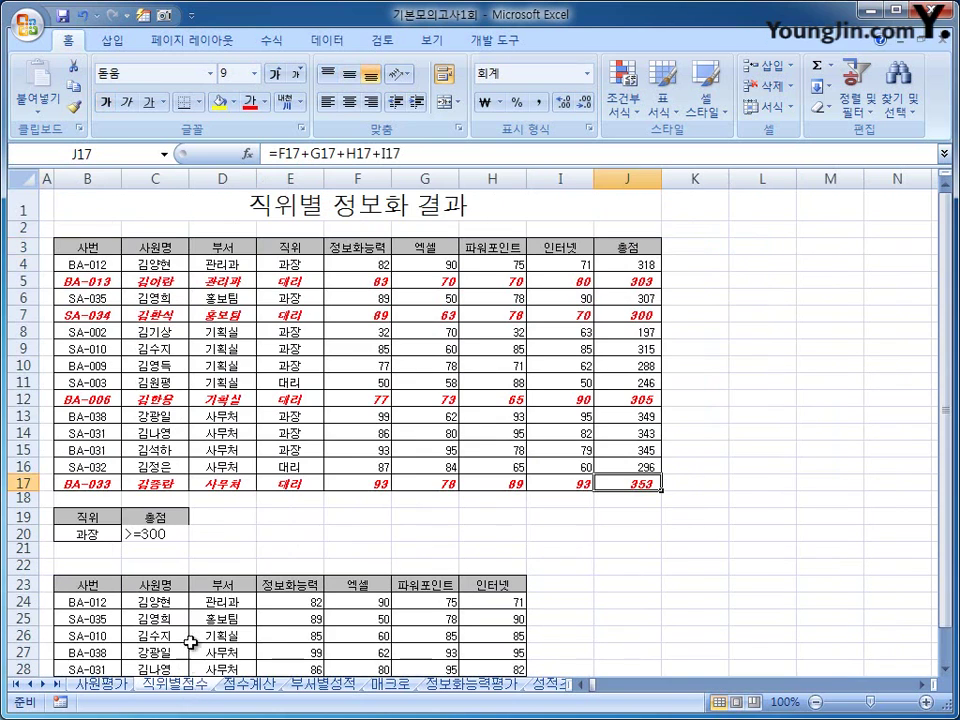
left_click(203, 617)
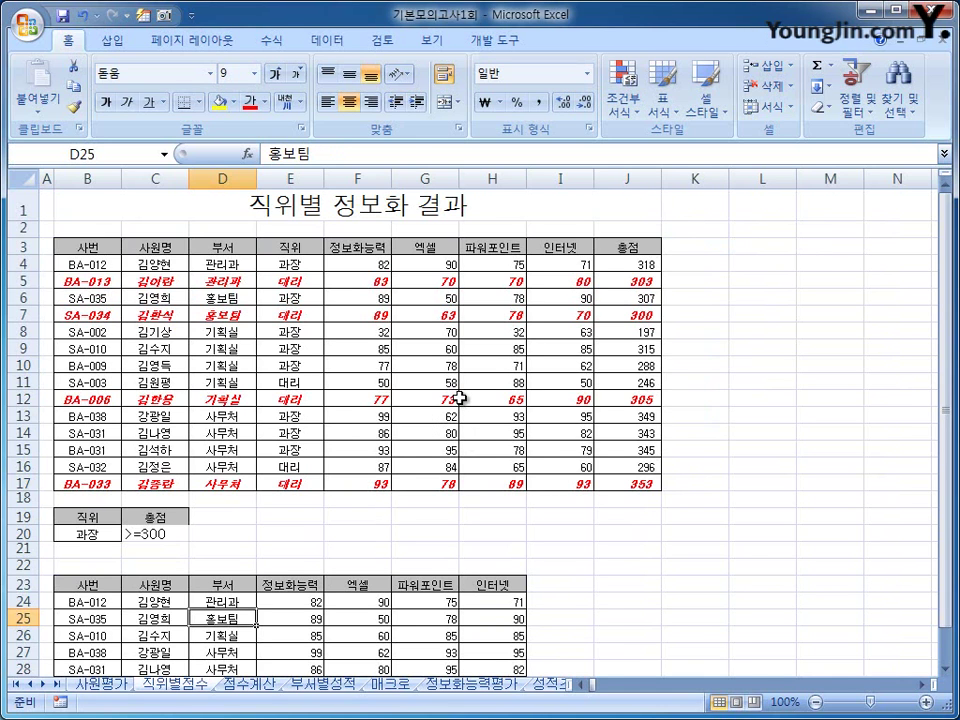
left_click(244, 686)
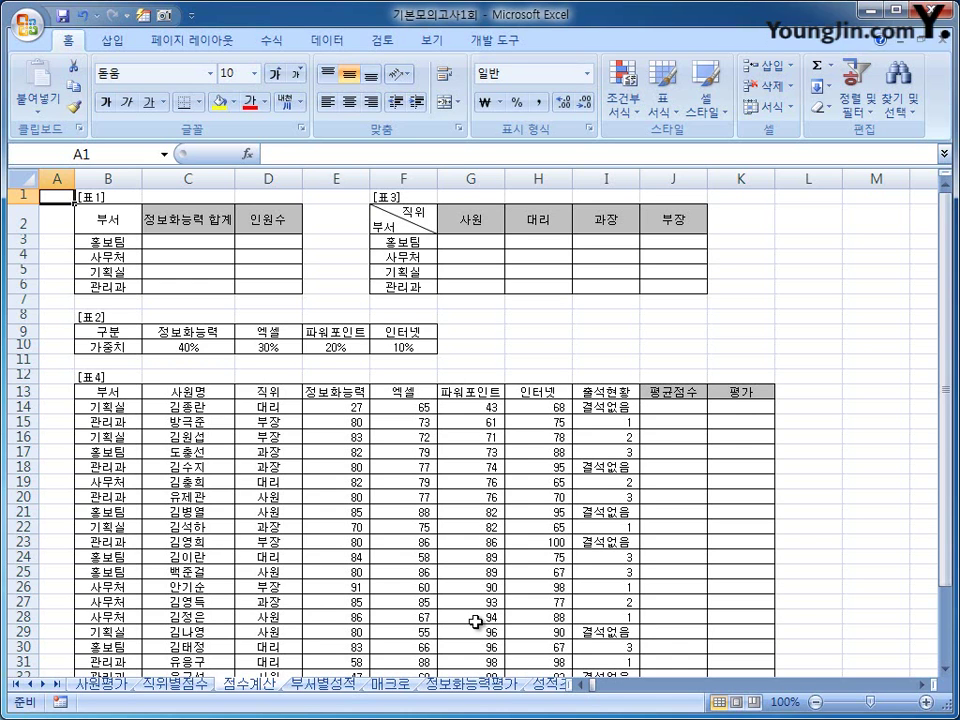
In C3, begin =sum(($B$14:$B$38=B3)* for 홍보팀's 정보화능력 total
left_click(210, 241)
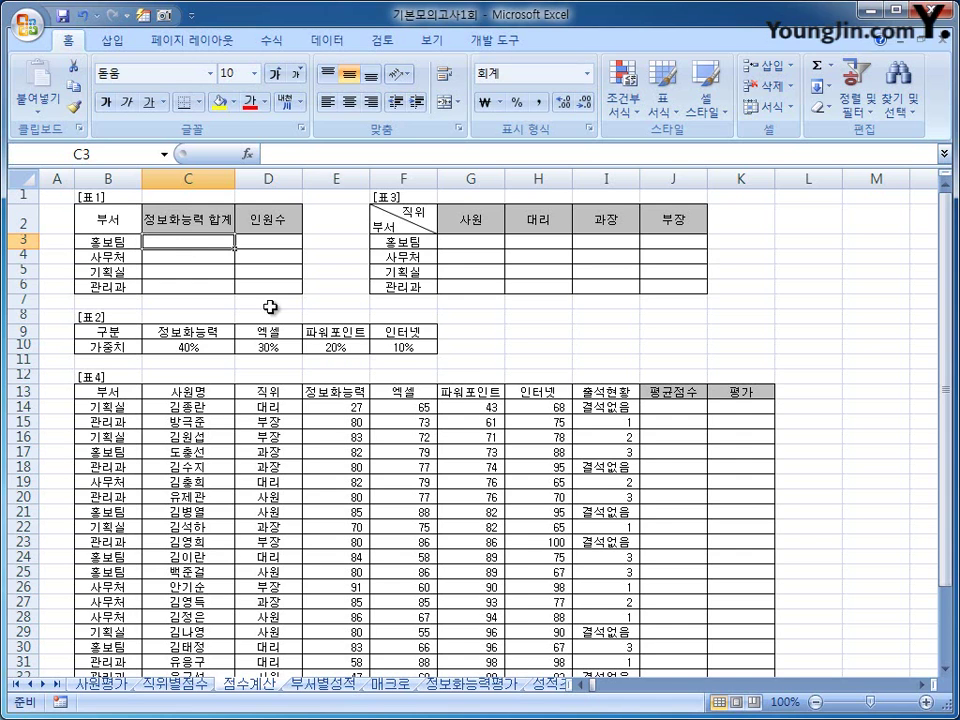
type("=")
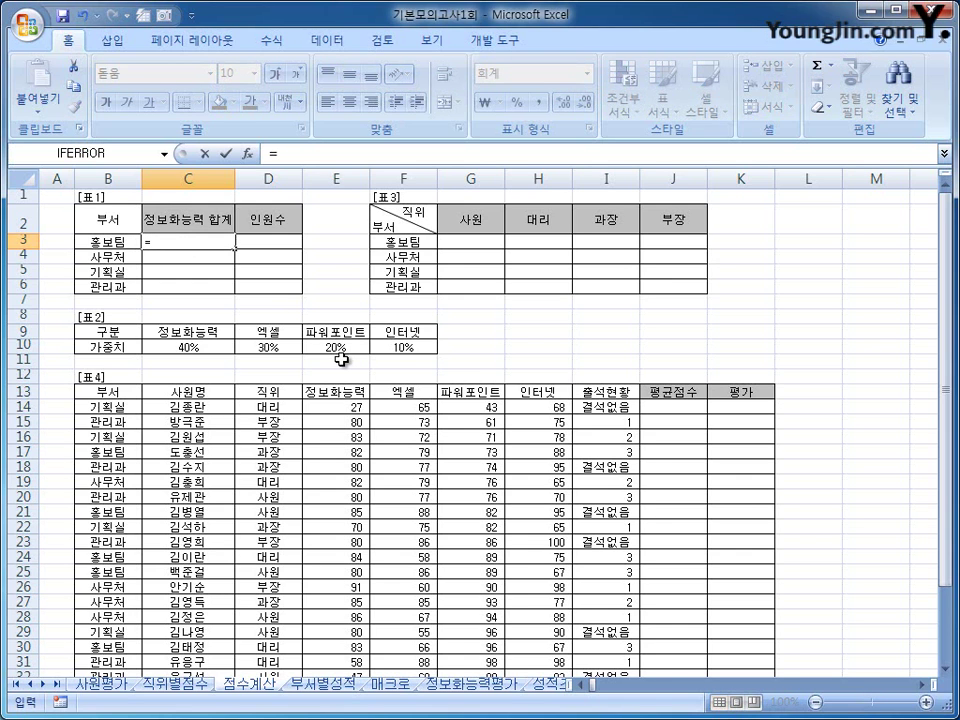
type("ㄴ")
key("BackSpace")
type("sum(")
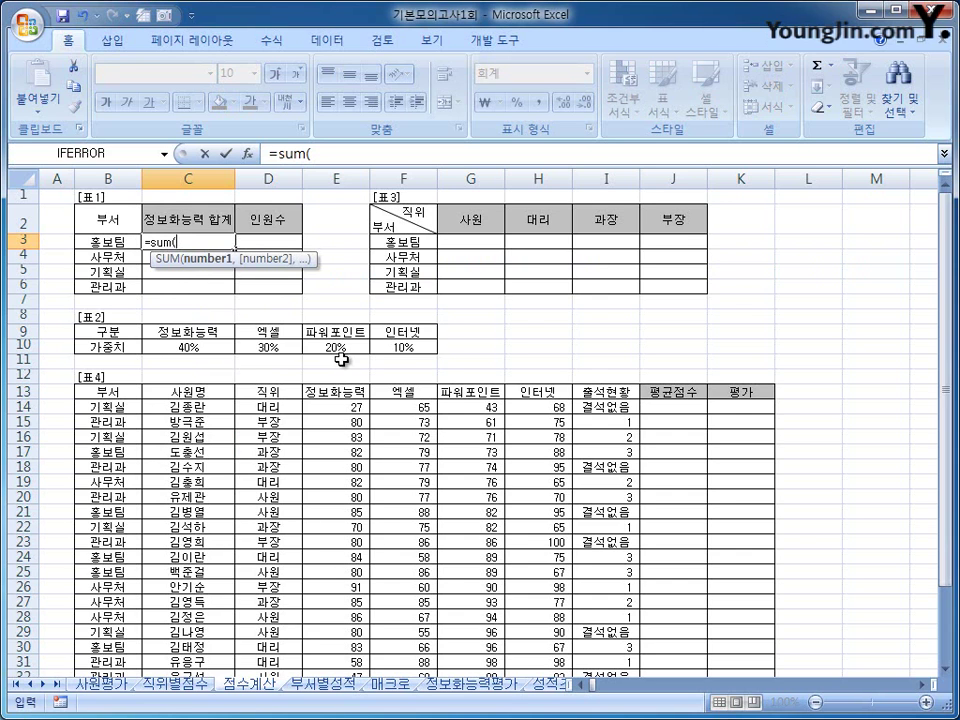
type("(")
left_click(122, 408)
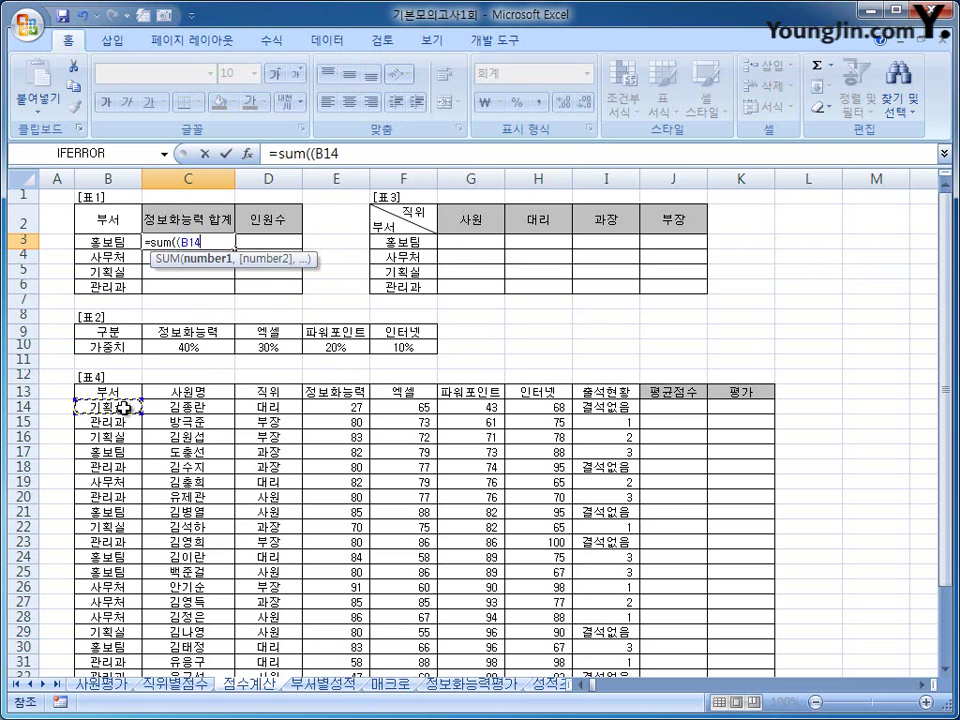
left_click_drag(122, 408, 124, 647)
scroll(253, 615, "up", 4)
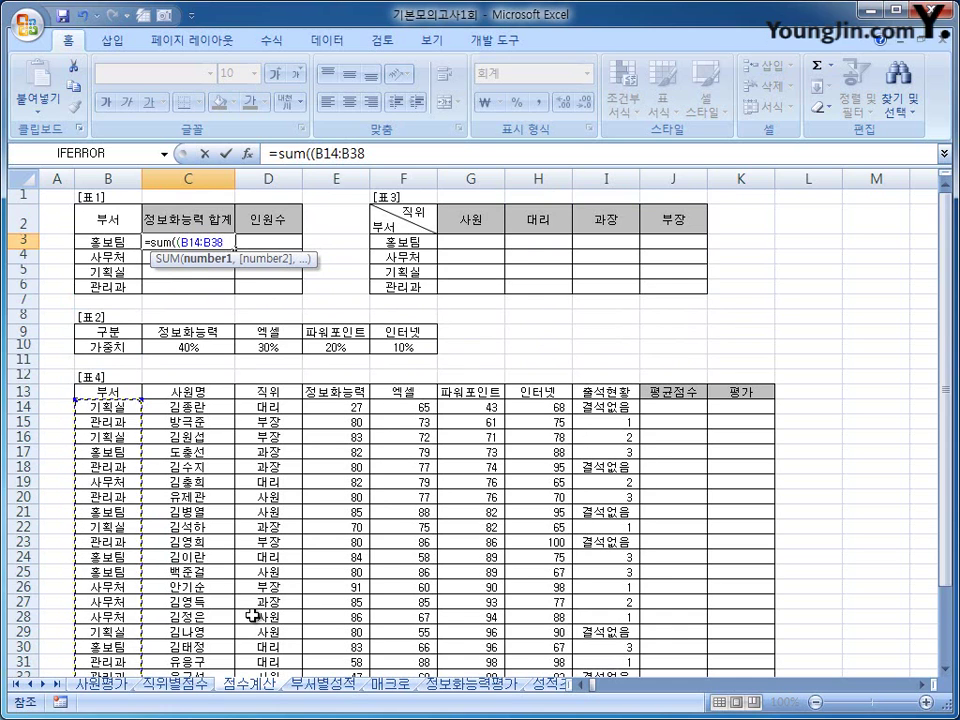
key("F4")
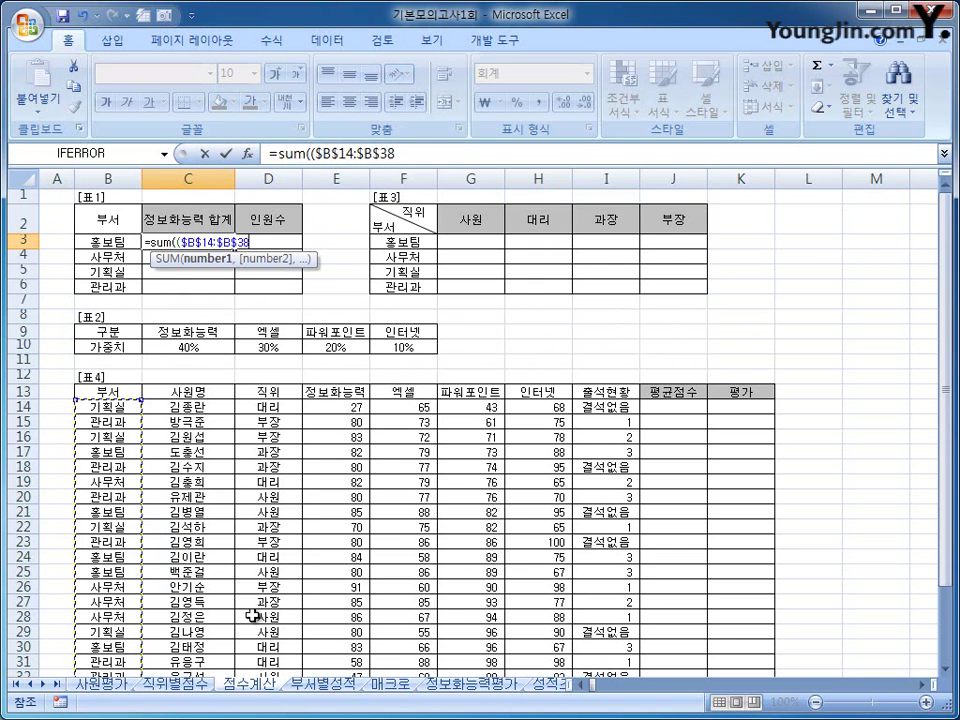
type("=")
key("Left")
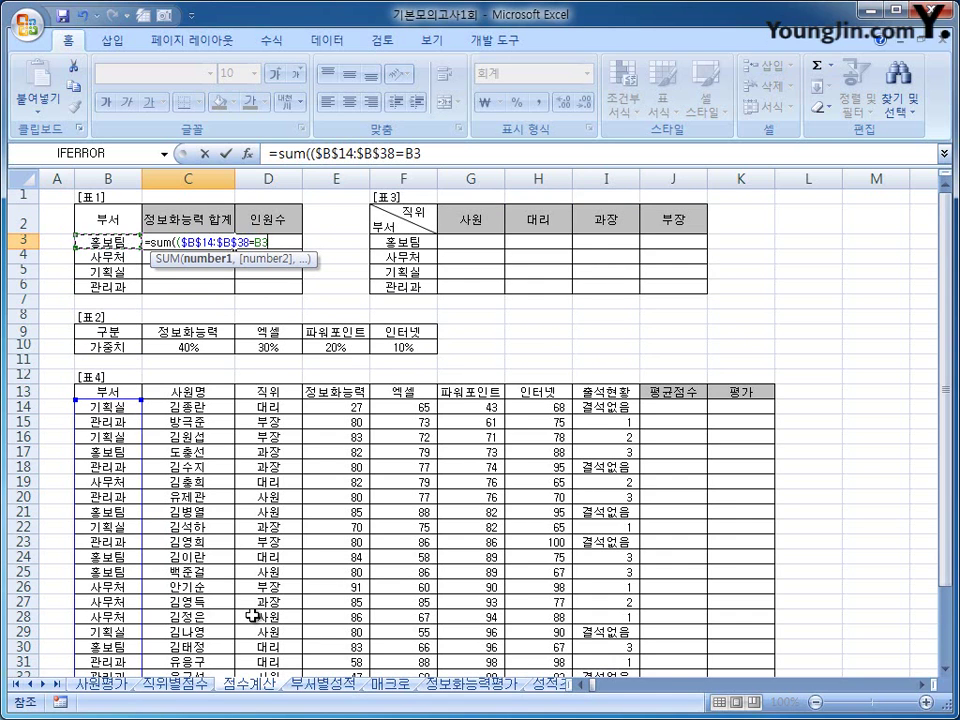
type(")*")
Finish C3 with $E$14:$E$38) as an array formula and fill it to C6 (585, 519, 260, 561)
left_click_drag(318, 407, 344, 656)
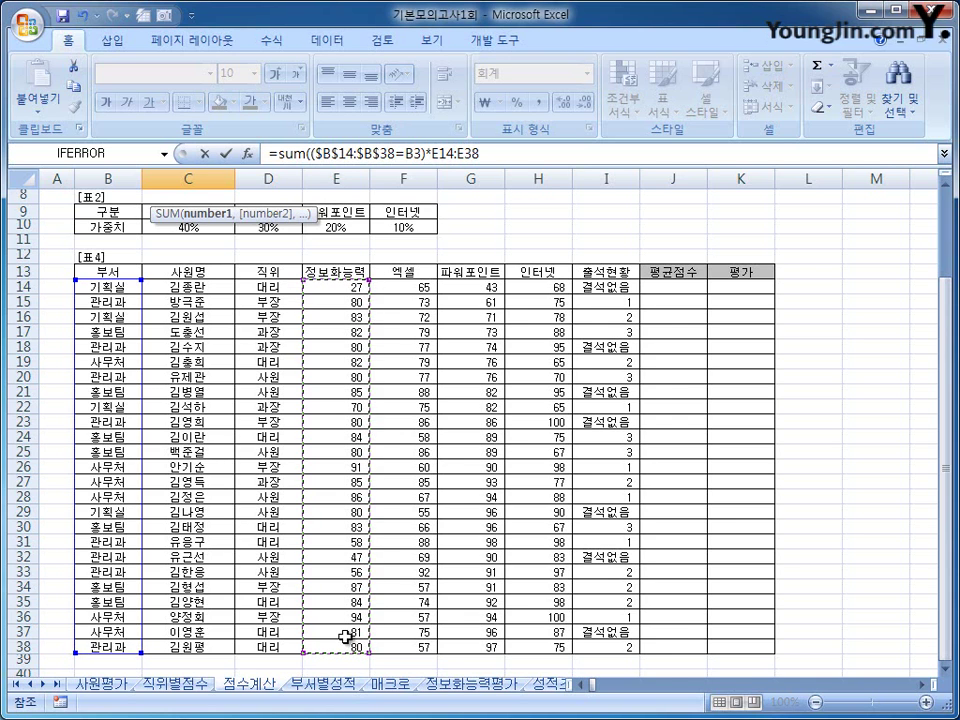
key("F4")
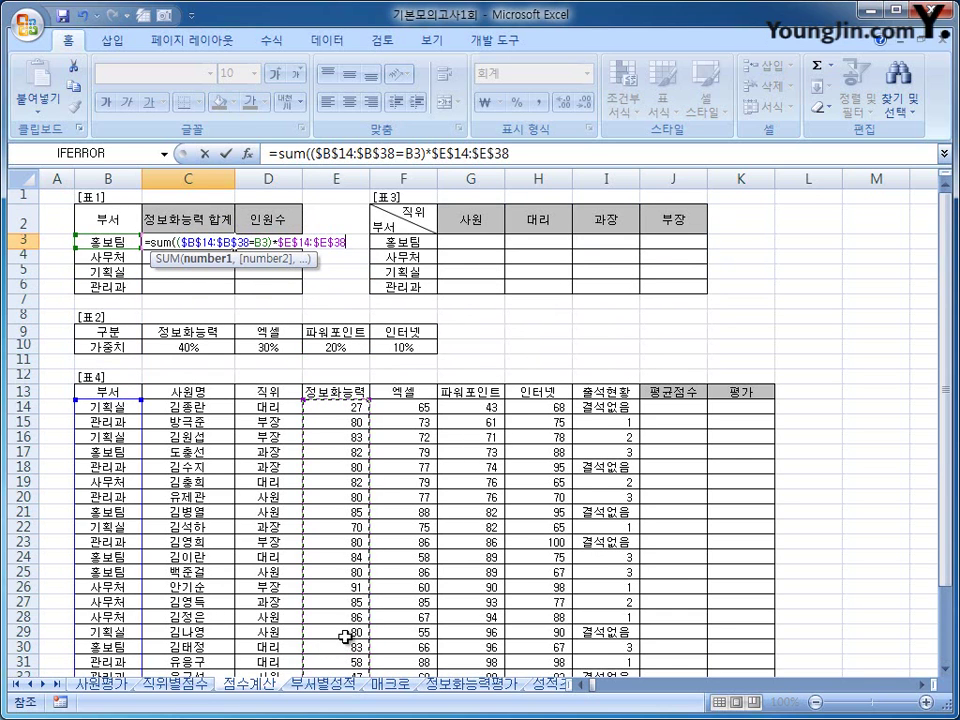
type(")")
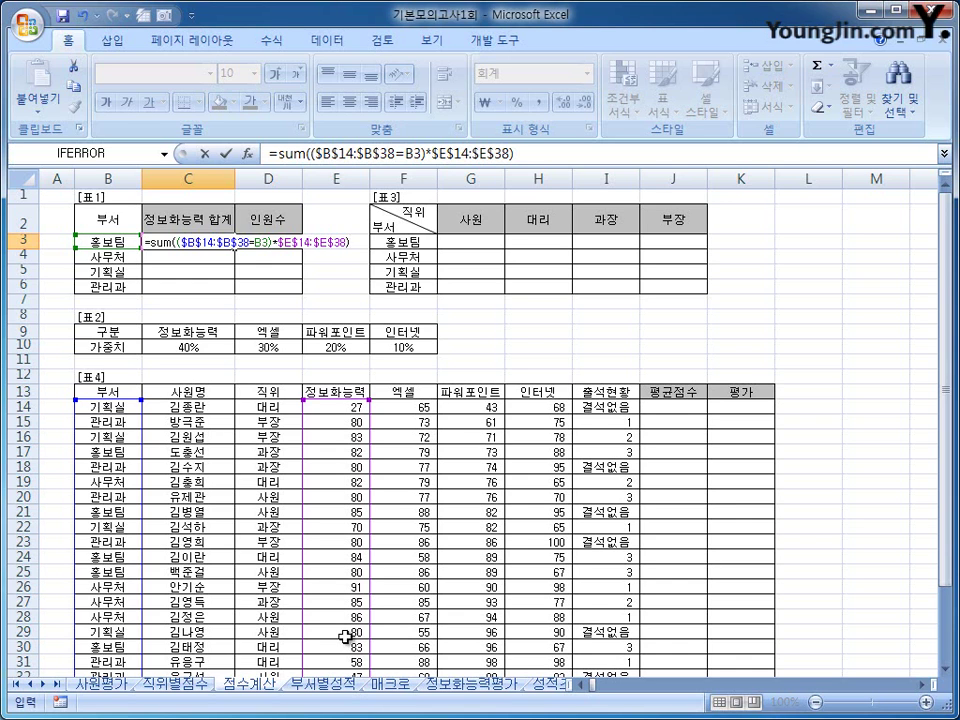
key("ctrl+shift+Return")
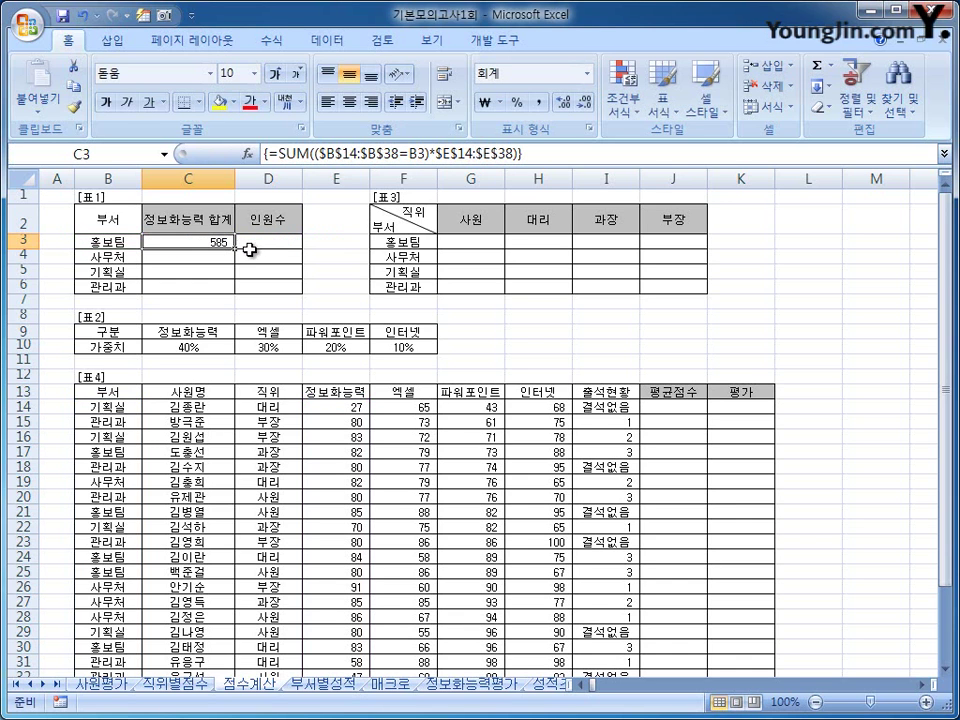
left_click_drag(238, 248, 238, 292)
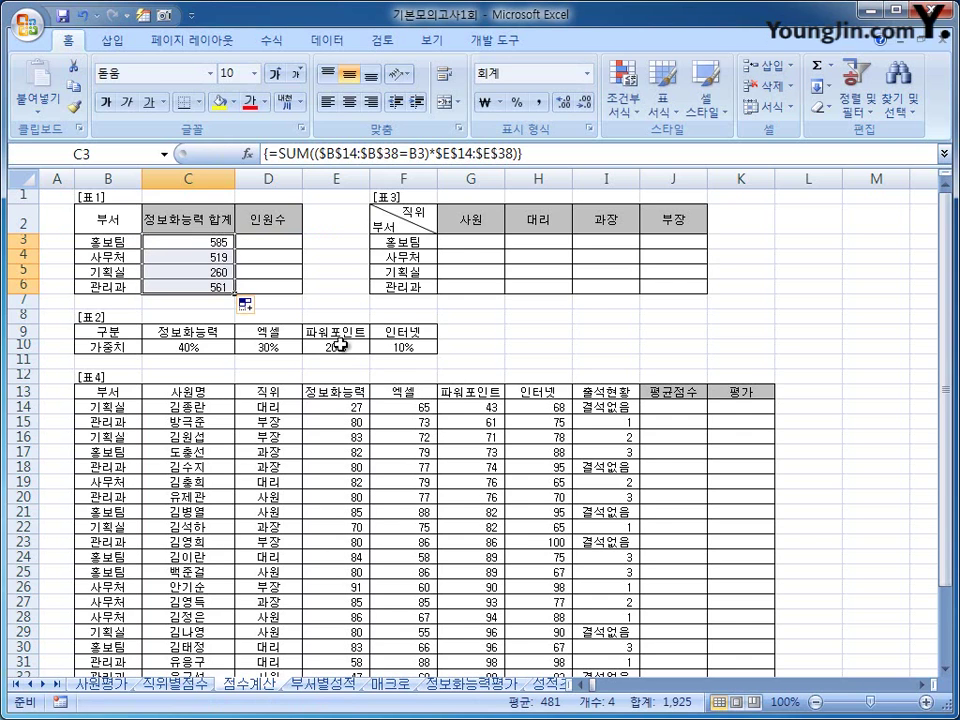
Enter the array formula {=SUM(IF($B$14:$B$38=B3,1,0))&"명"} in D3, showing 7명
left_click(272, 241)
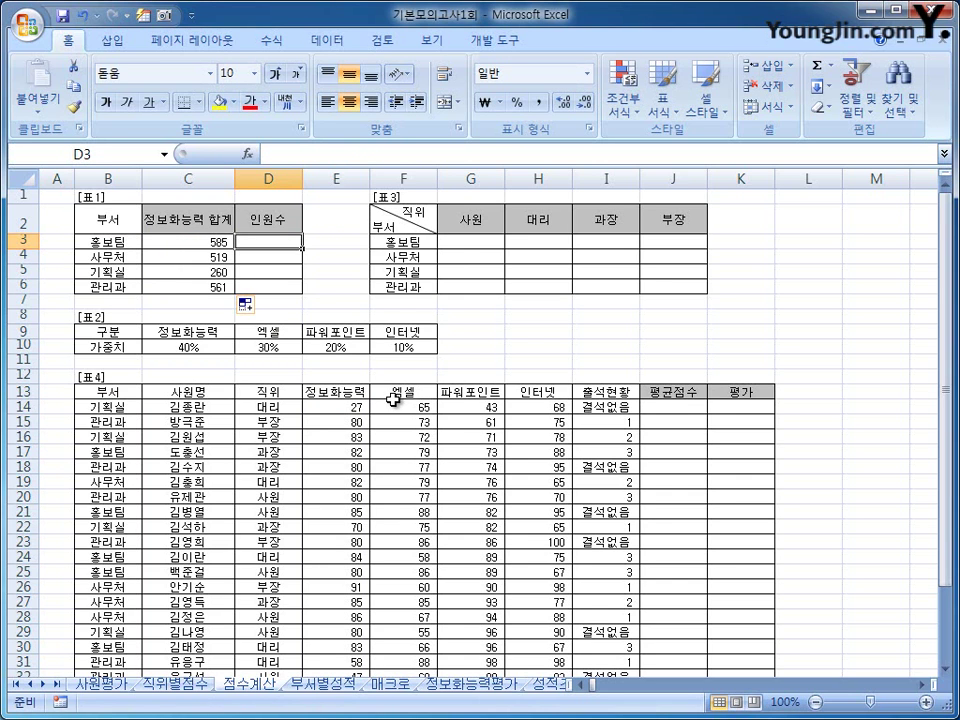
type("=s")
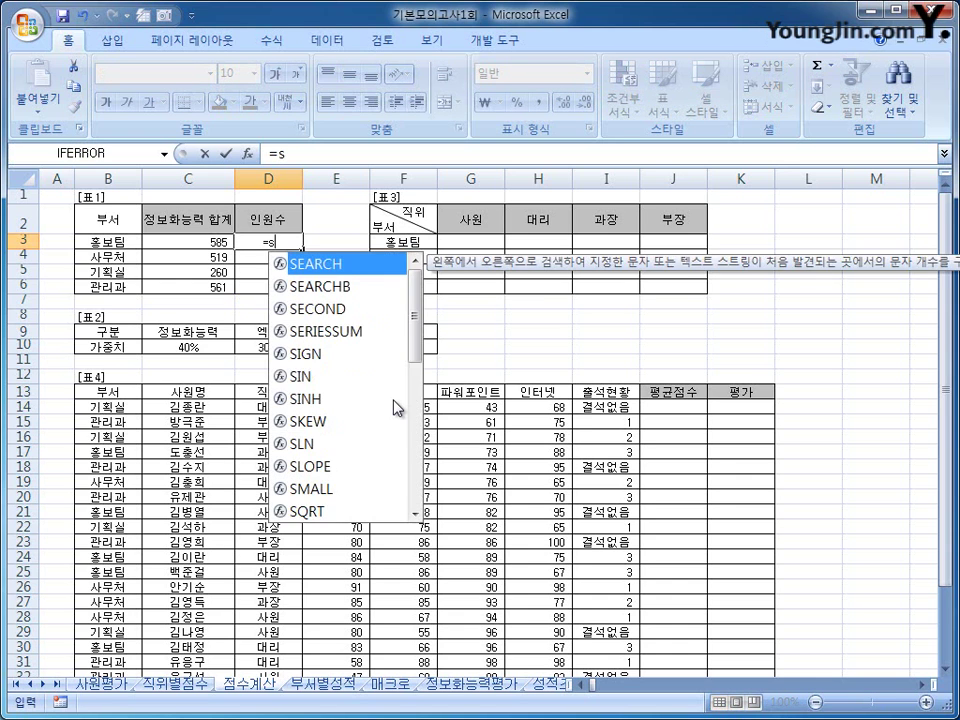
type("um(")
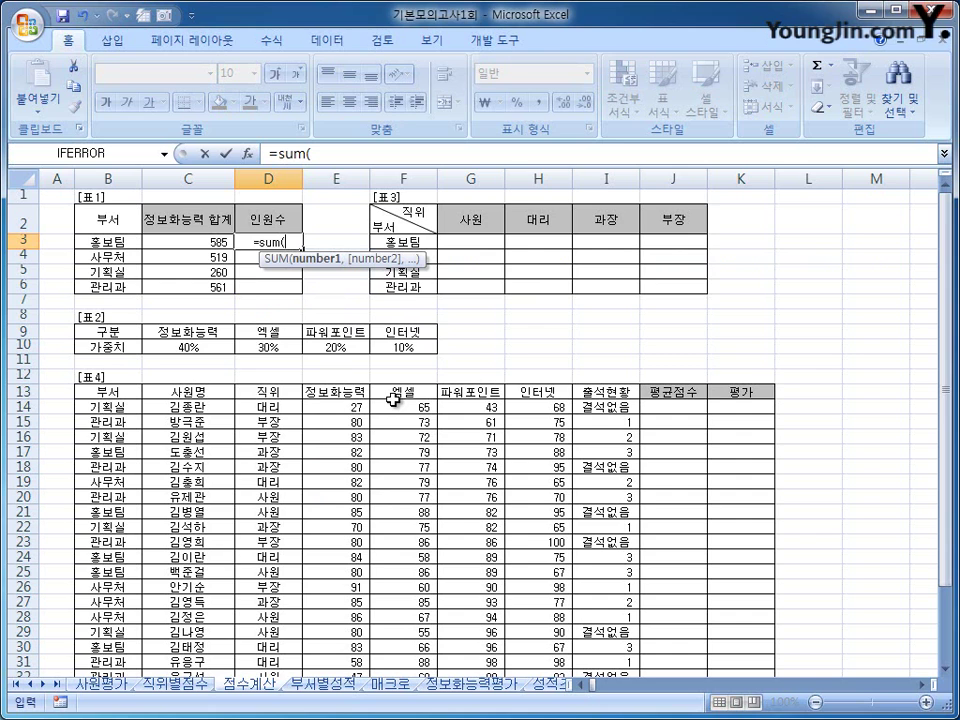
type("if(")
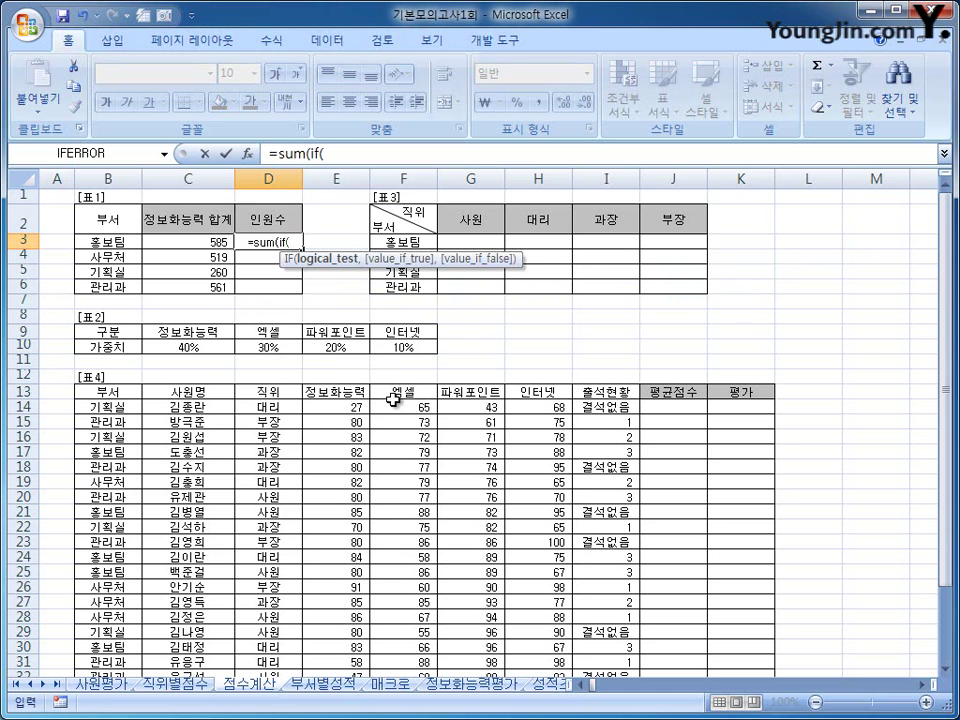
left_click_drag(78, 404, 130, 650)
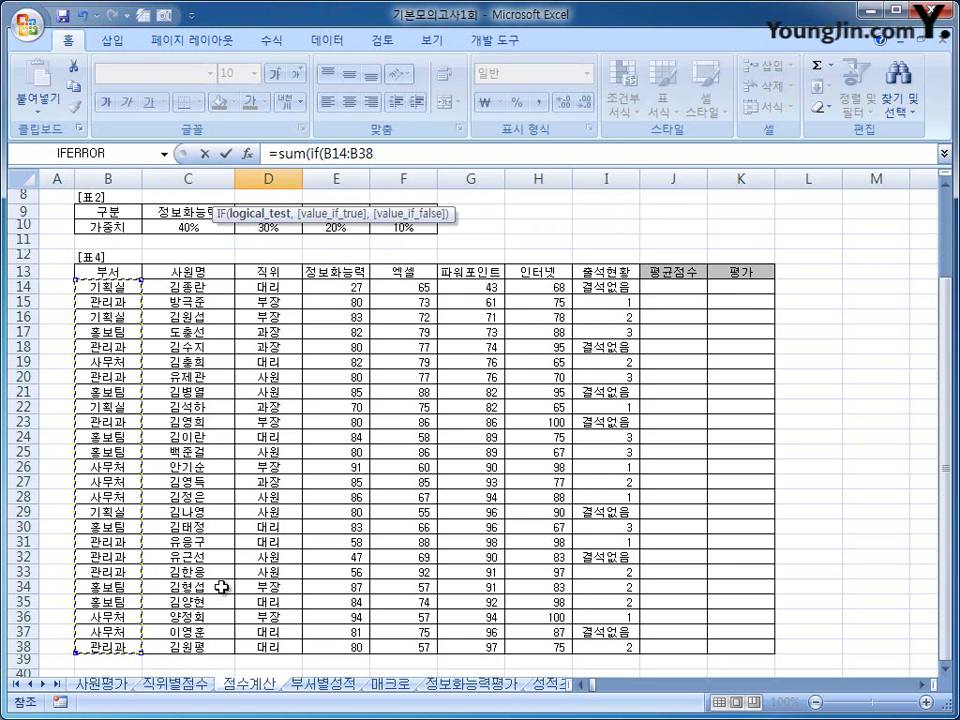
scroll(221, 643, "up", 2)
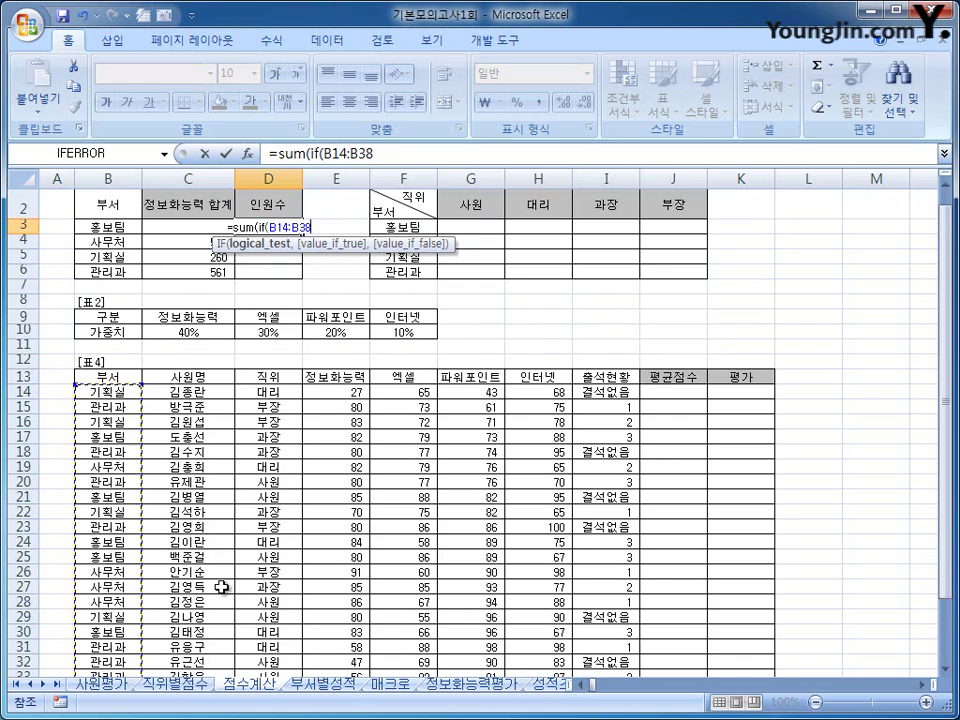
key("F4")
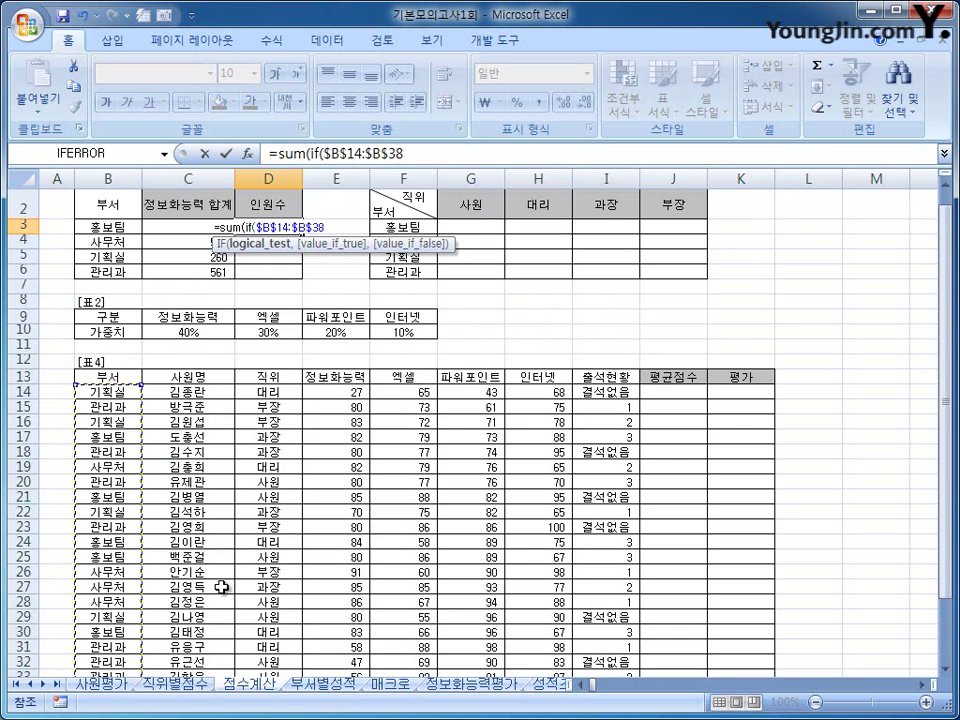
type("=")
key("Left")
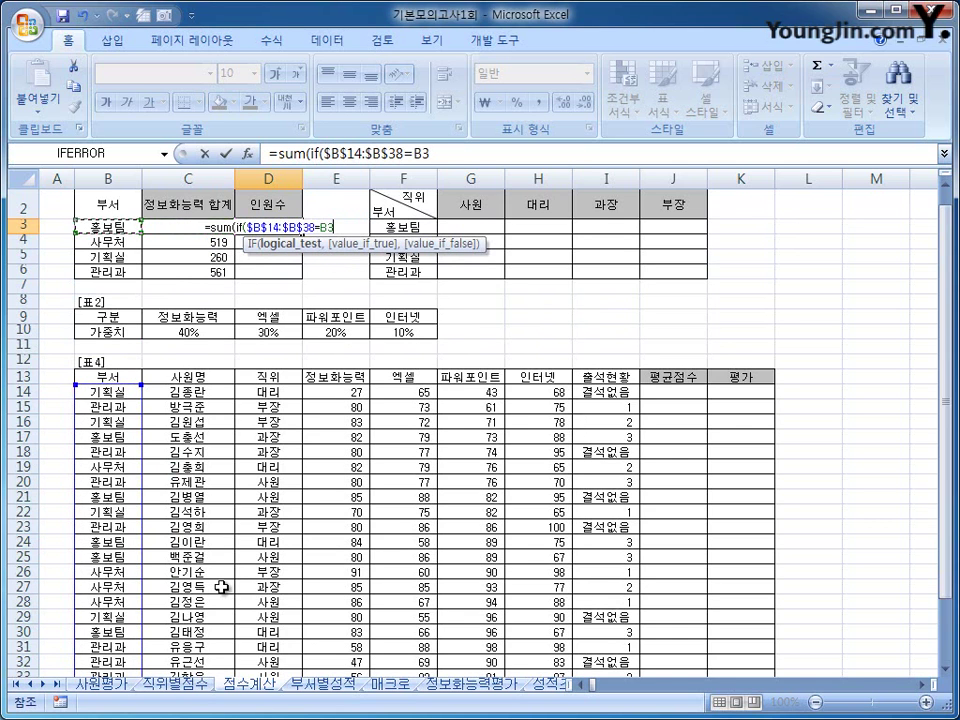
type(",")
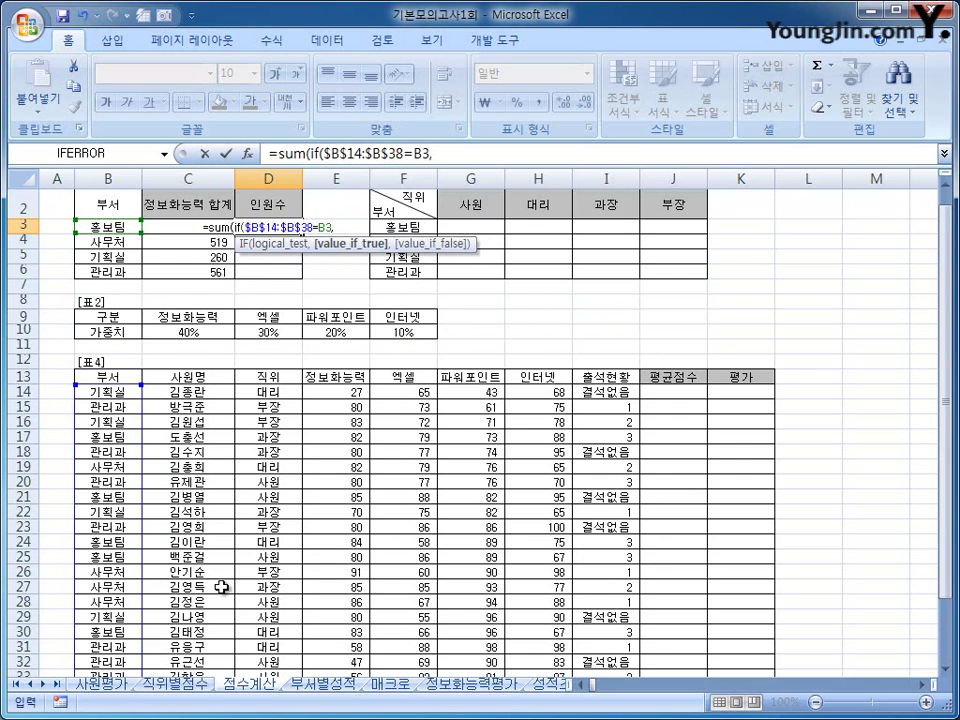
type("1,")
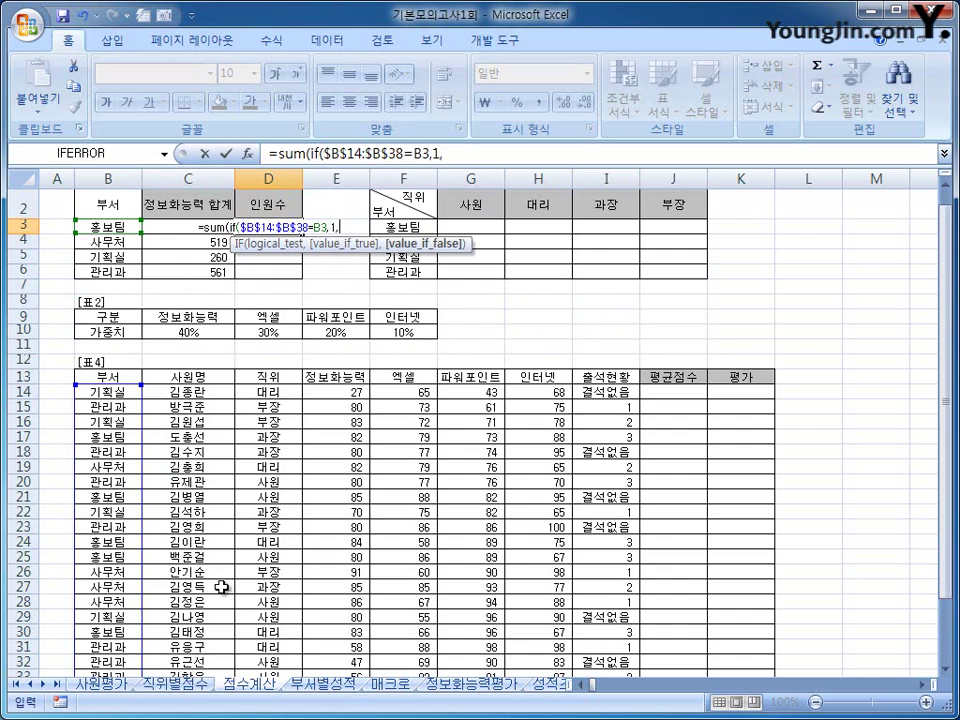
type("0)")
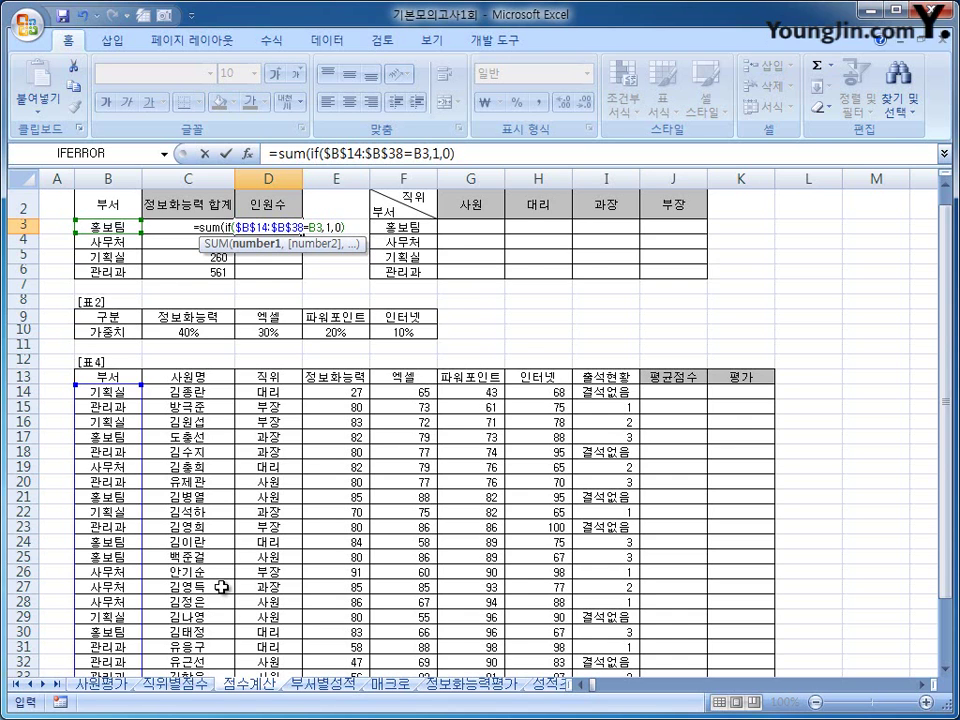
type(")")
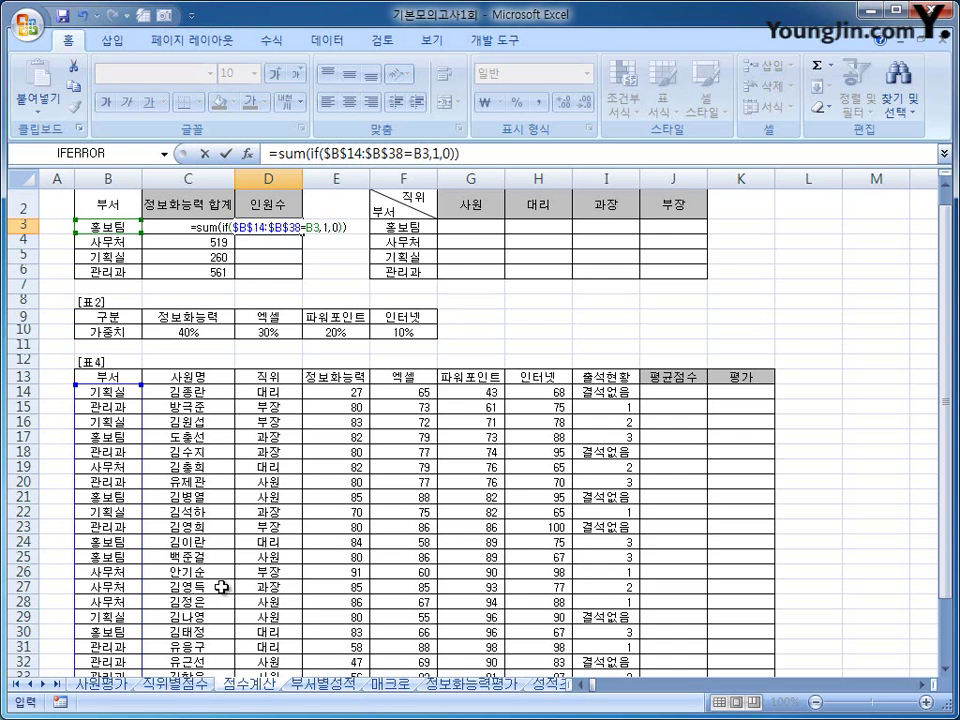
type("&")
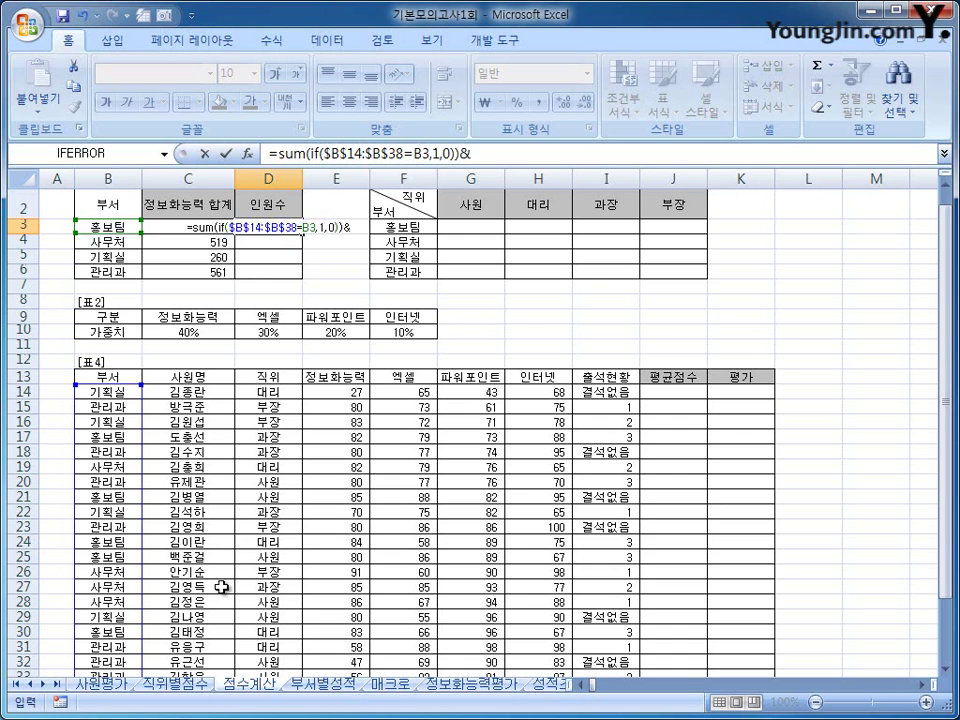
type("\"")
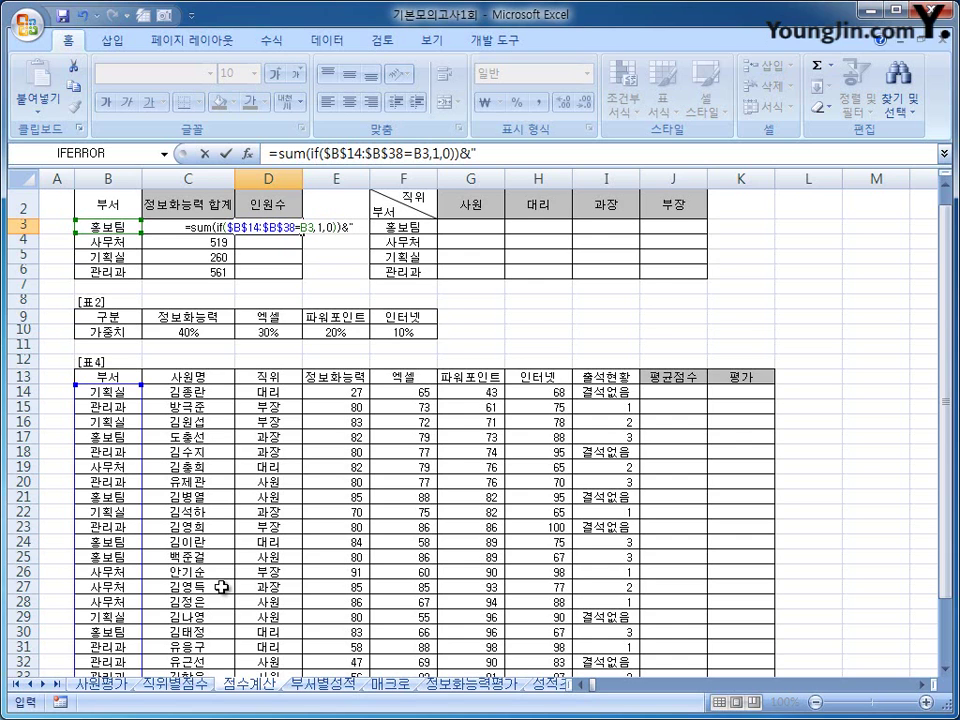
type("명")
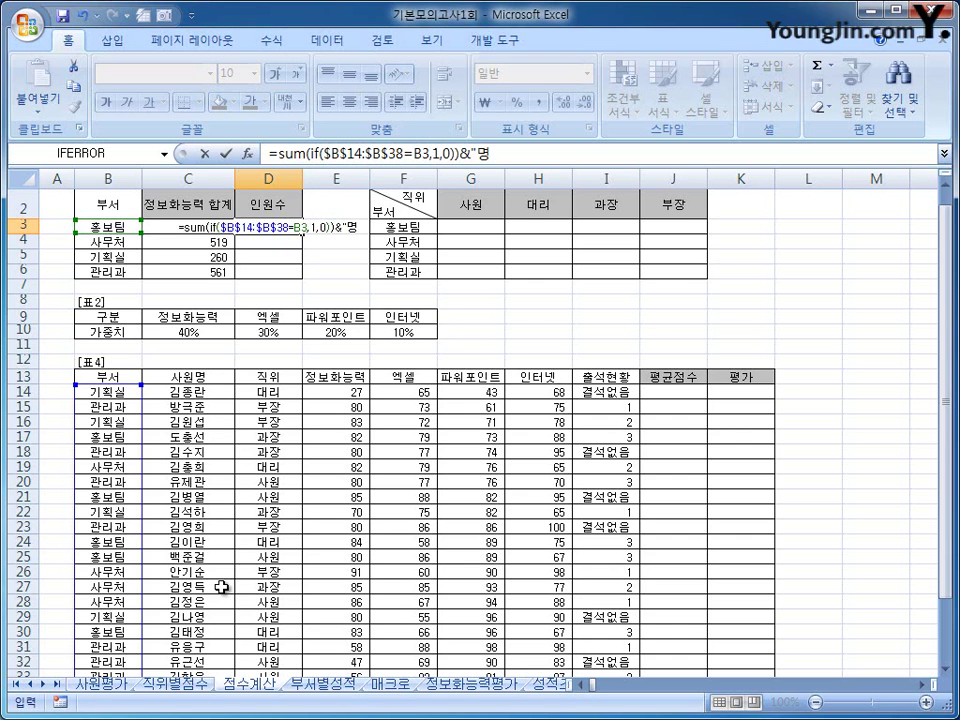
type("\"")
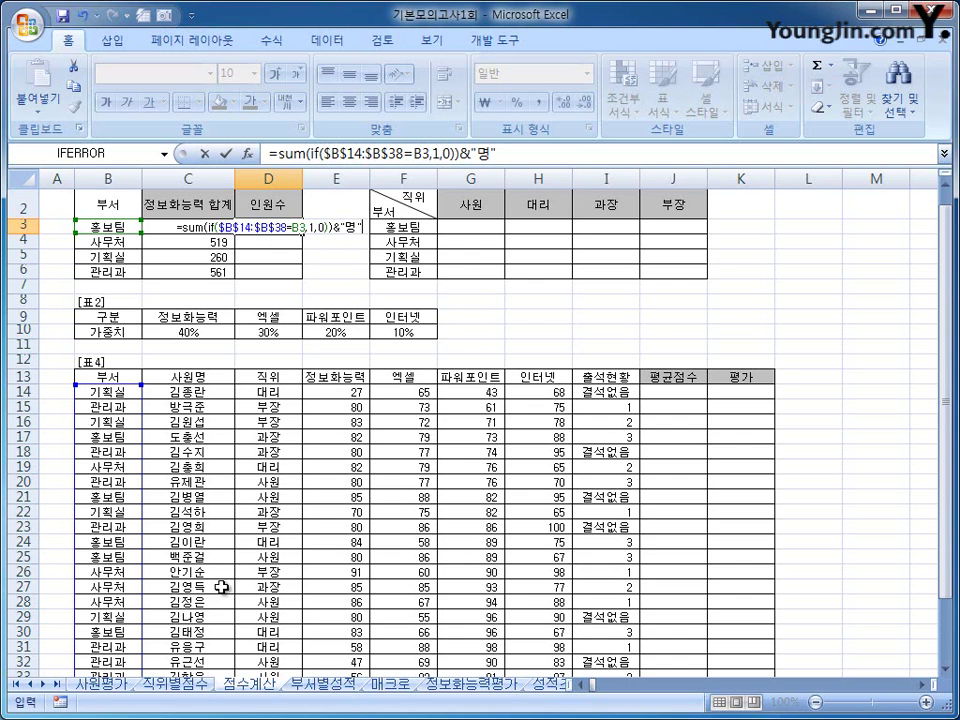
key("ctrl+shift+Return")
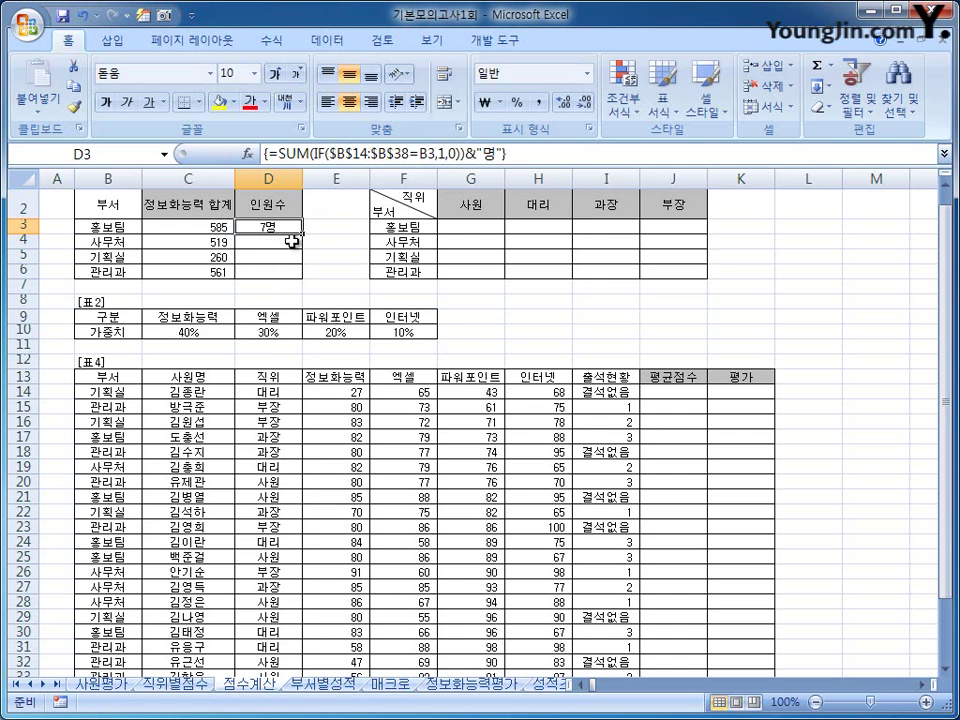
Copy the D3 headcount formula down to D6, giving 7명, 6명, 4명 and 8명
left_click_drag(301, 233, 302, 274)
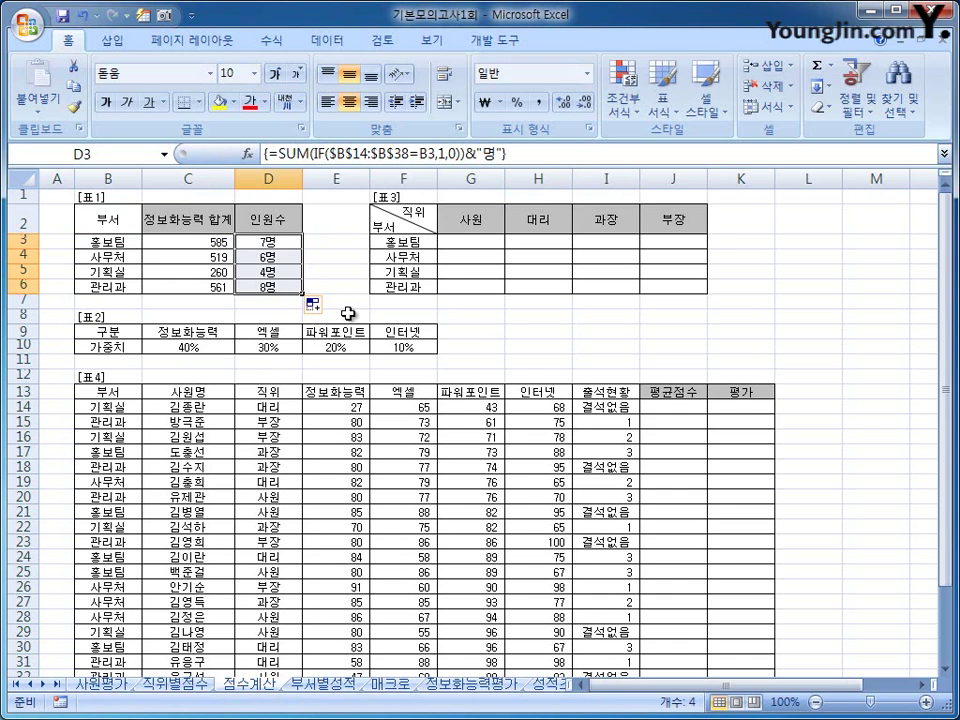
left_click(672, 410)
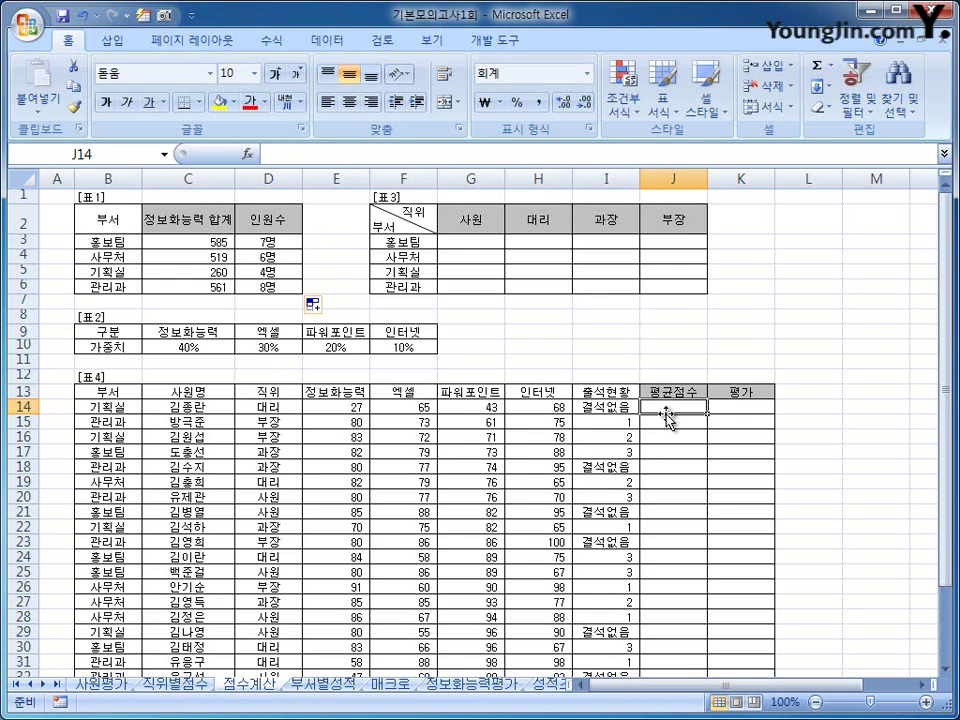
left_click_drag(322, 407, 515, 406)
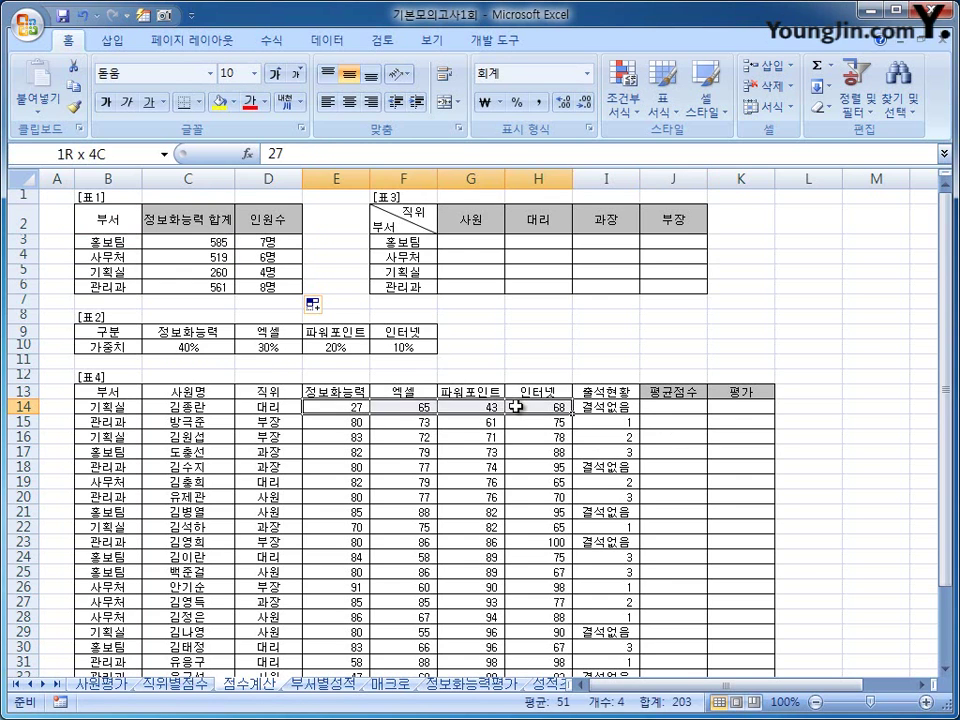
left_click_drag(165, 346, 410, 346)
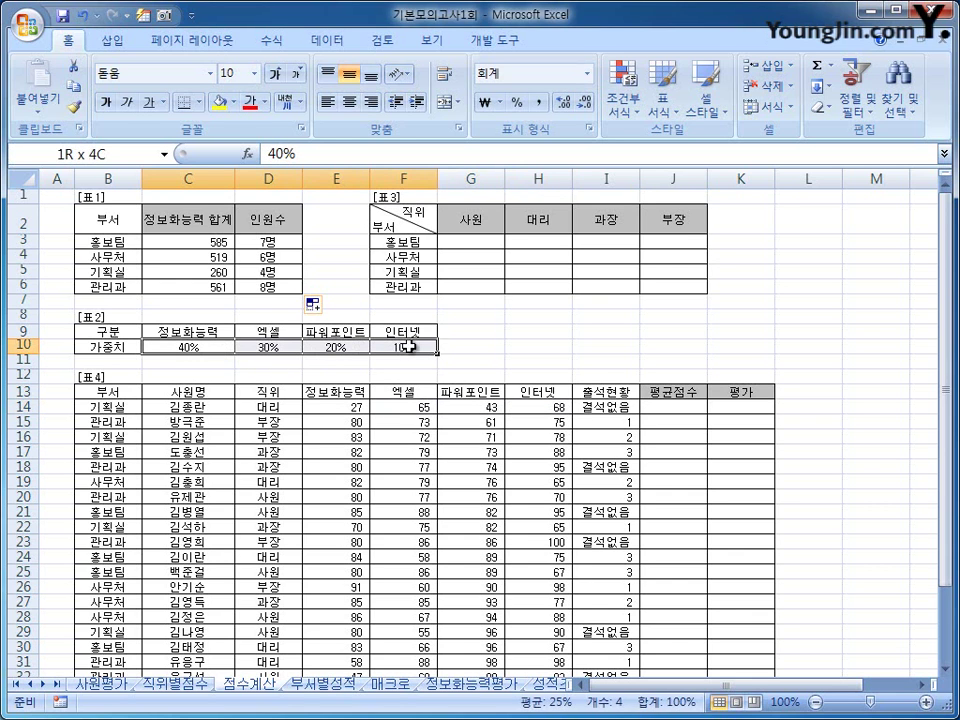
left_click(664, 407)
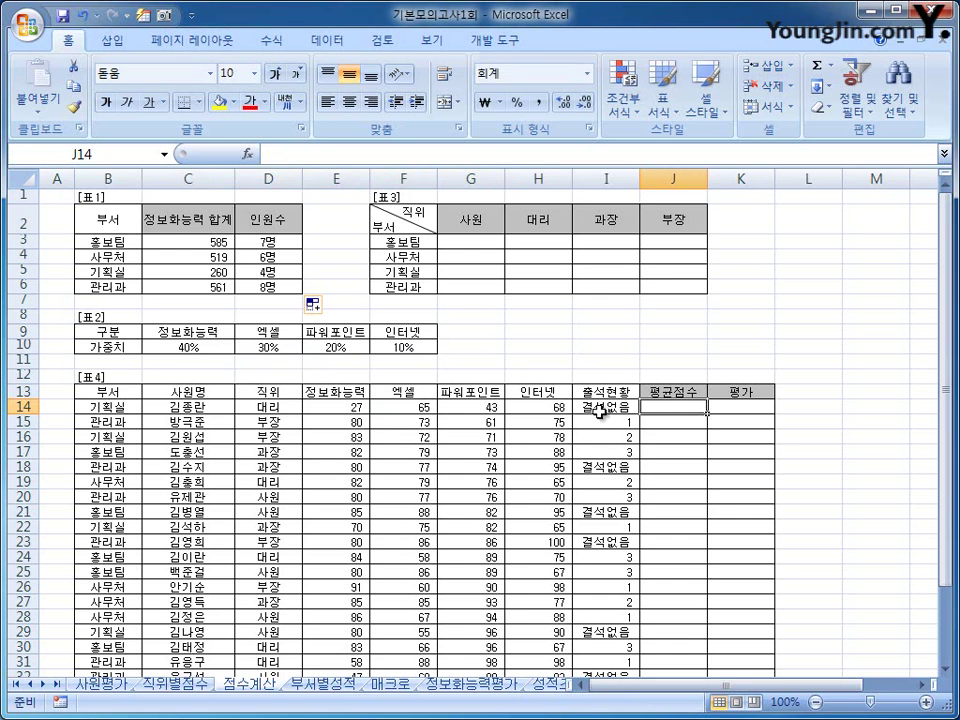
key("Left")
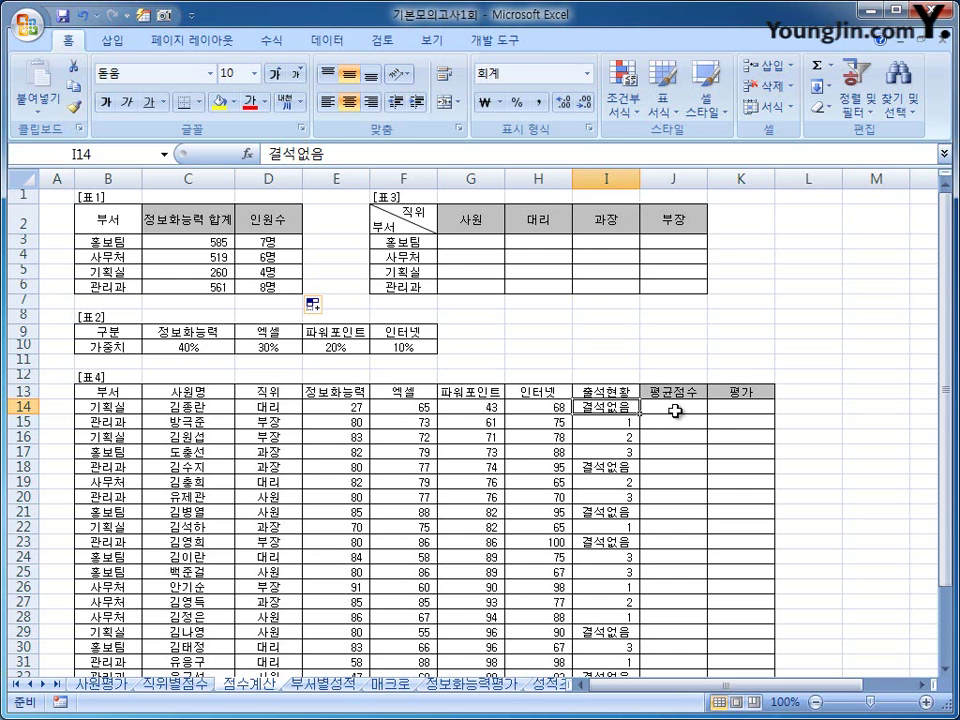
scroll(629, 594, "down", 2)
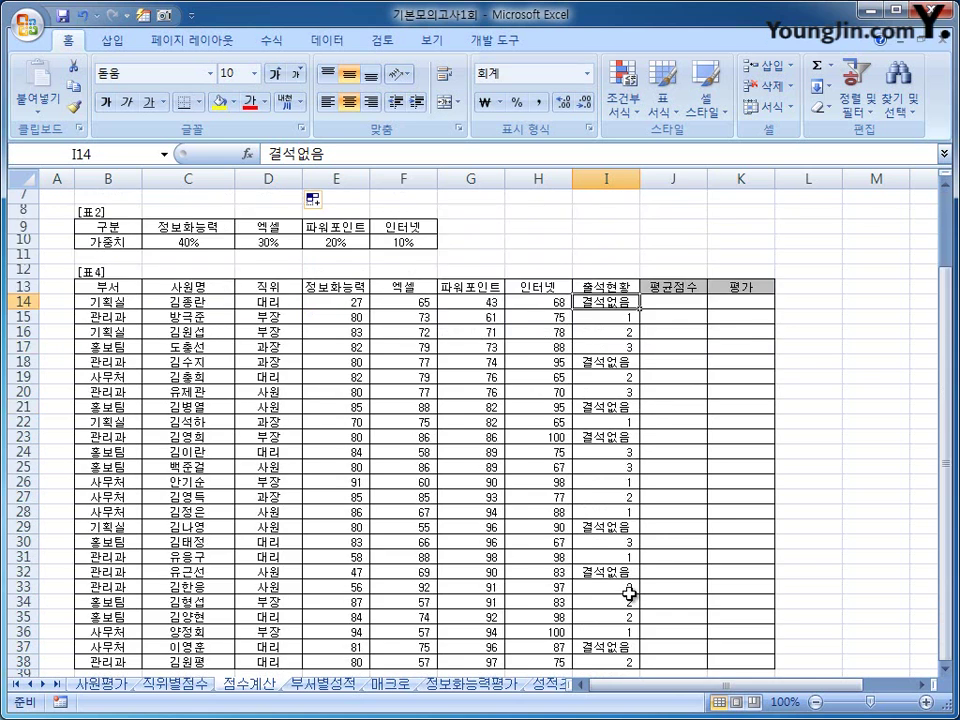
scroll(629, 620, "down", 2)
scroll(628, 600, "up", 4)
left_click(665, 408)
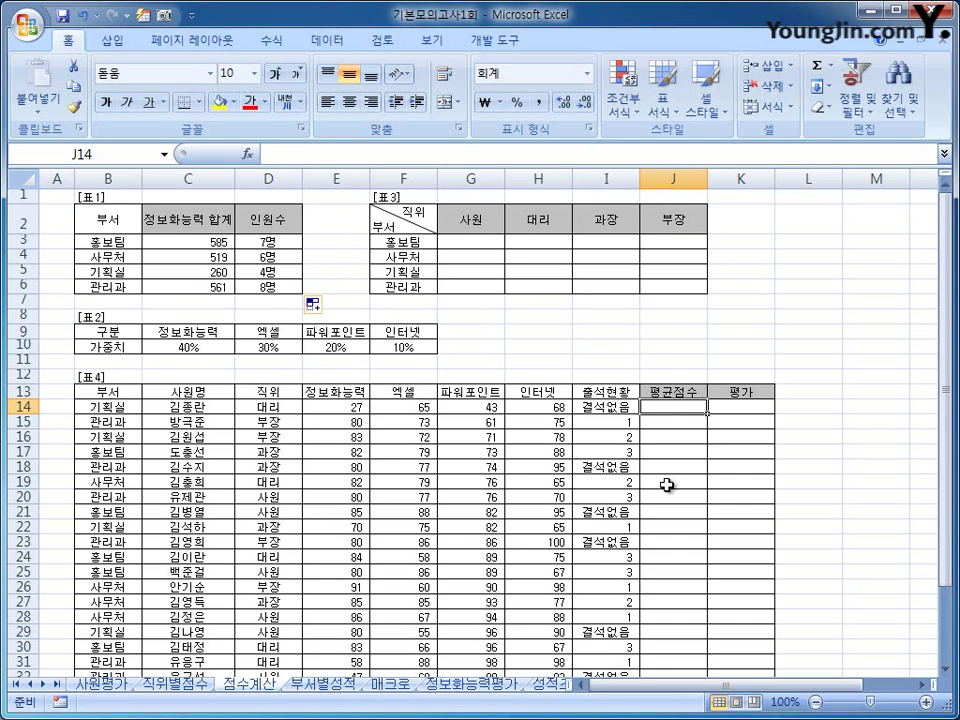
Insert =SUMPRODUCT(E14:H14,$C$10:$F$10) in J14 for a weighted score of 46
left_click(271, 41)
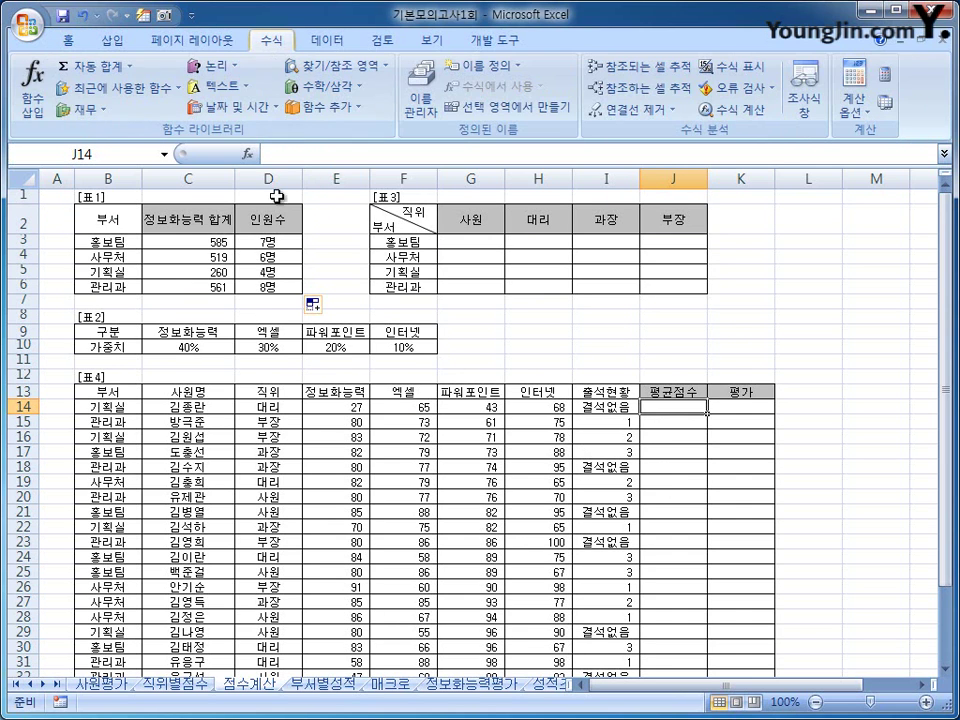
left_click(325, 87)
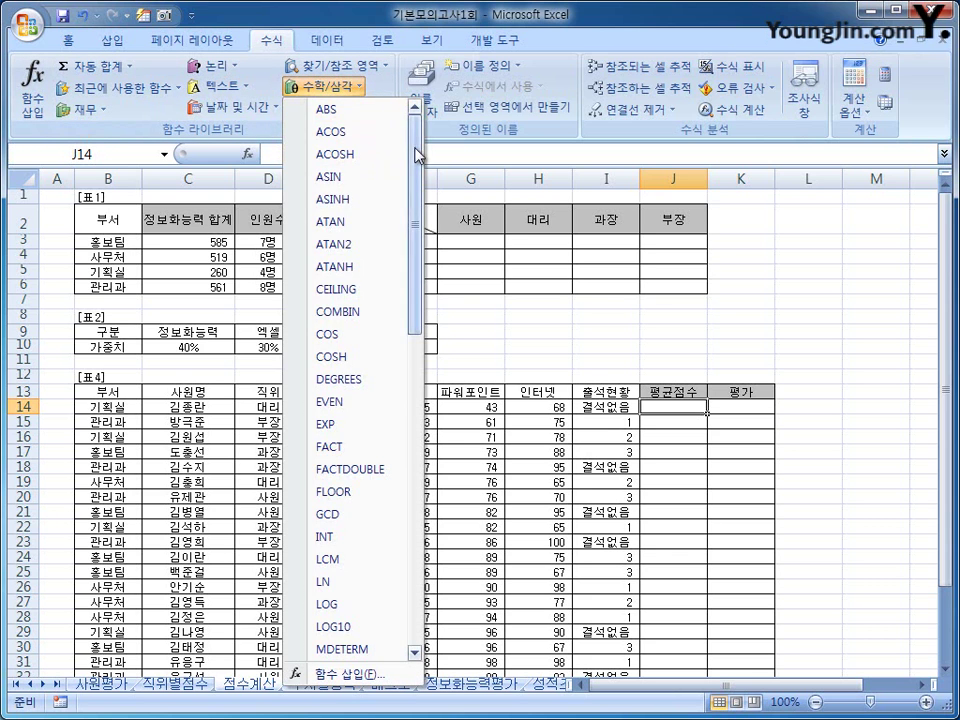
left_click_drag(416, 155, 420, 435)
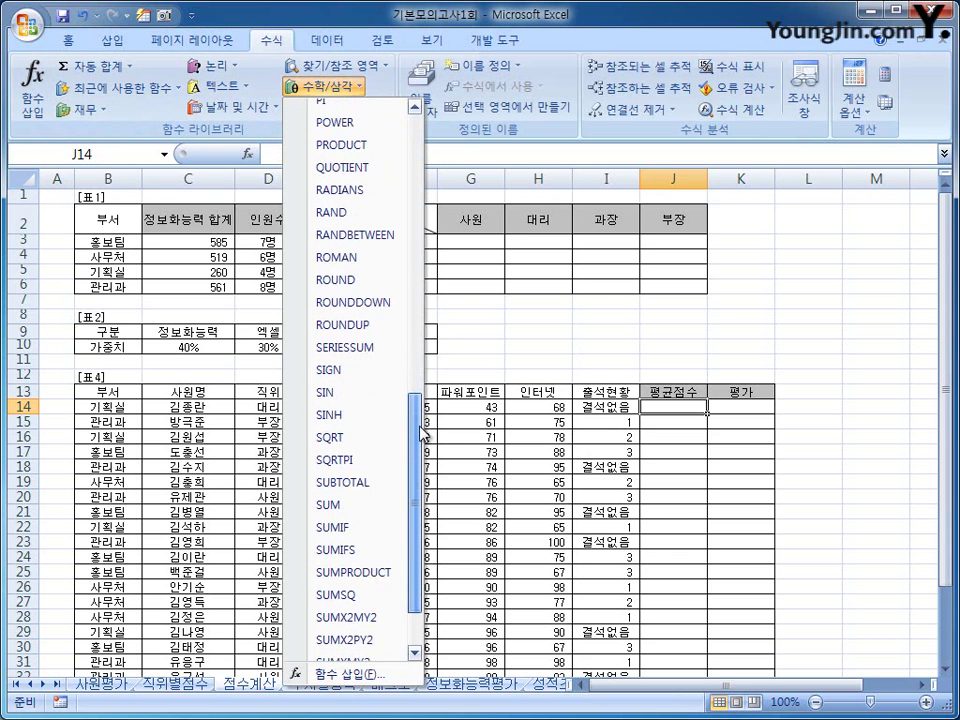
left_click(372, 572)
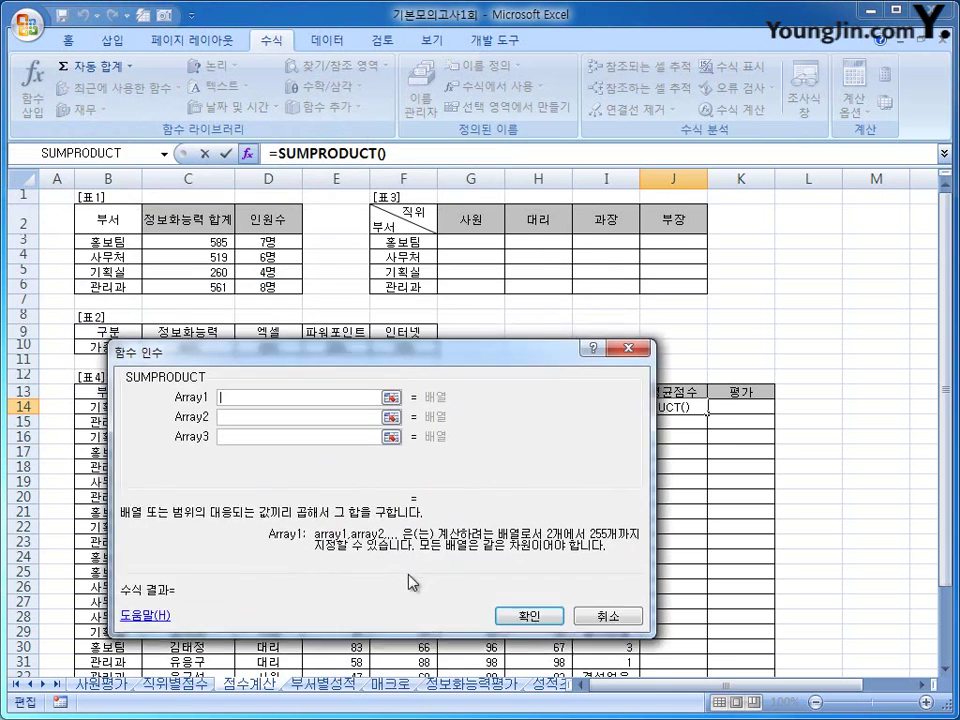
left_click_drag(408, 580, 454, 290)
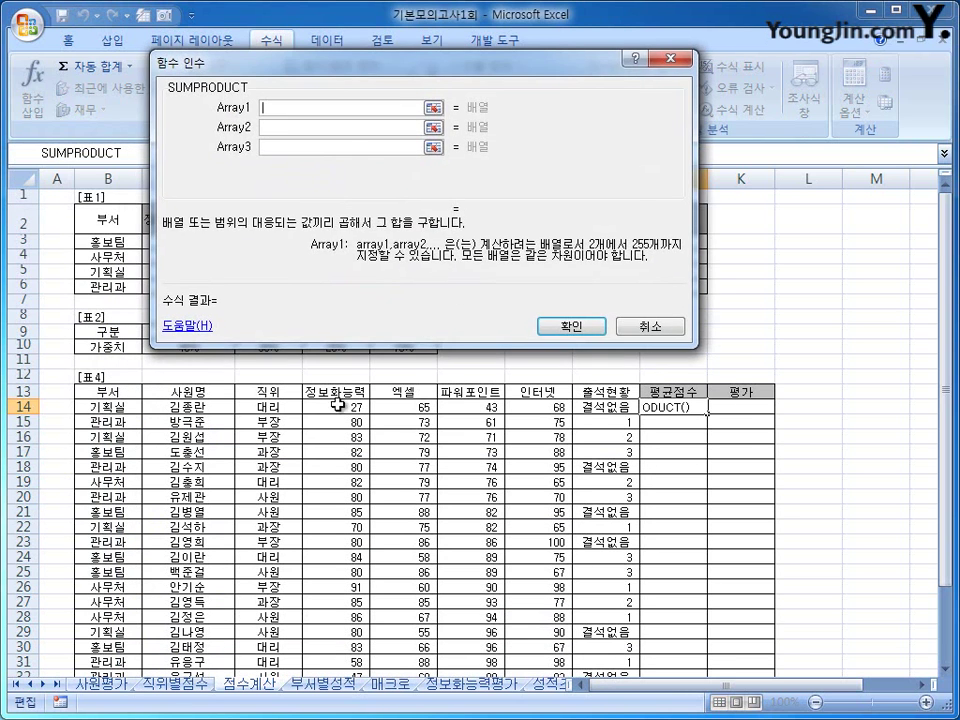
left_click_drag(336, 407, 524, 402)
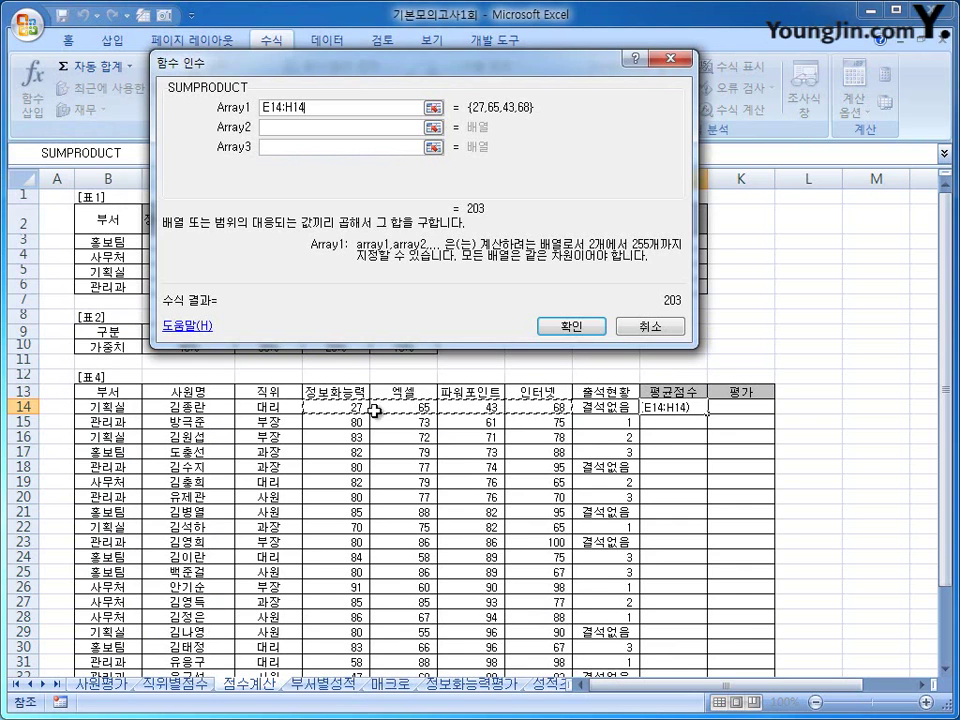
left_click(298, 128)
left_click_drag(253, 287, 262, 259)
left_click_drag(196, 346, 404, 342)
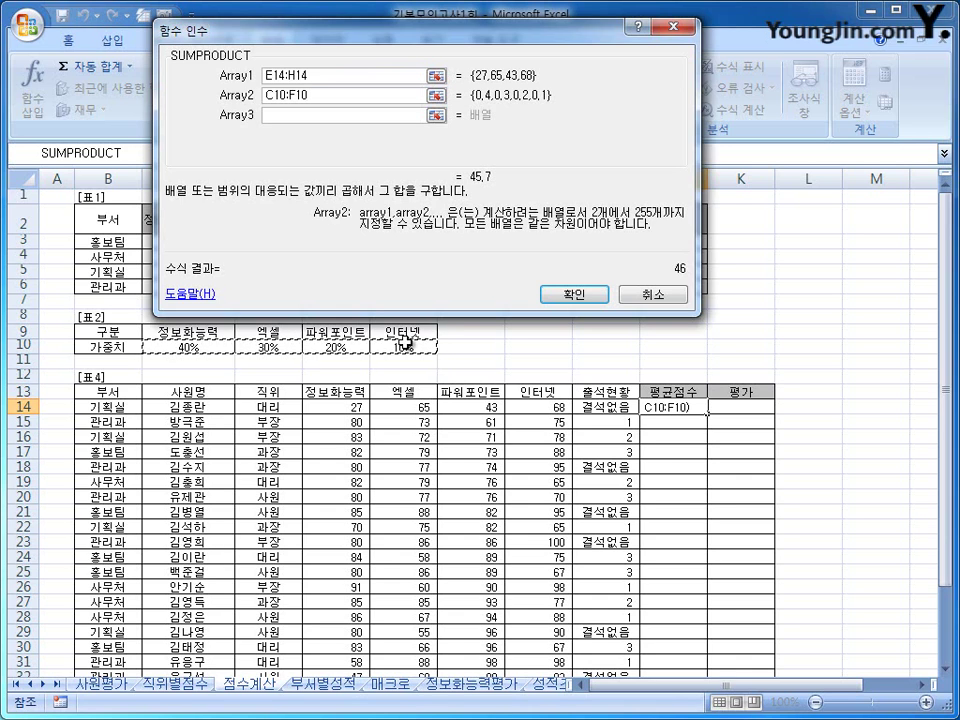
key("F4")
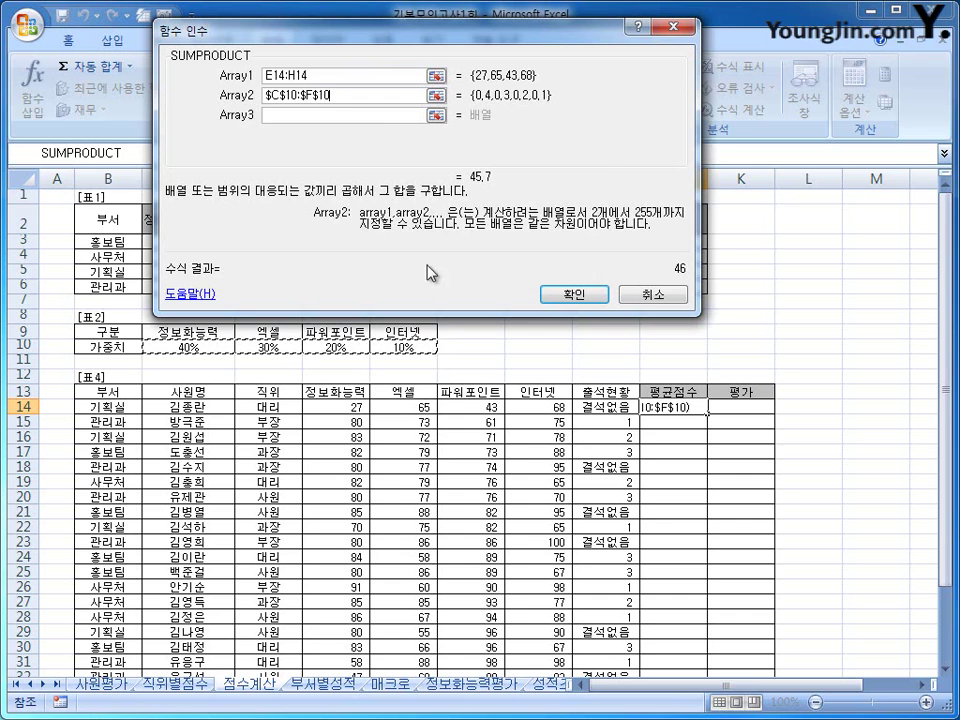
left_click(577, 294)
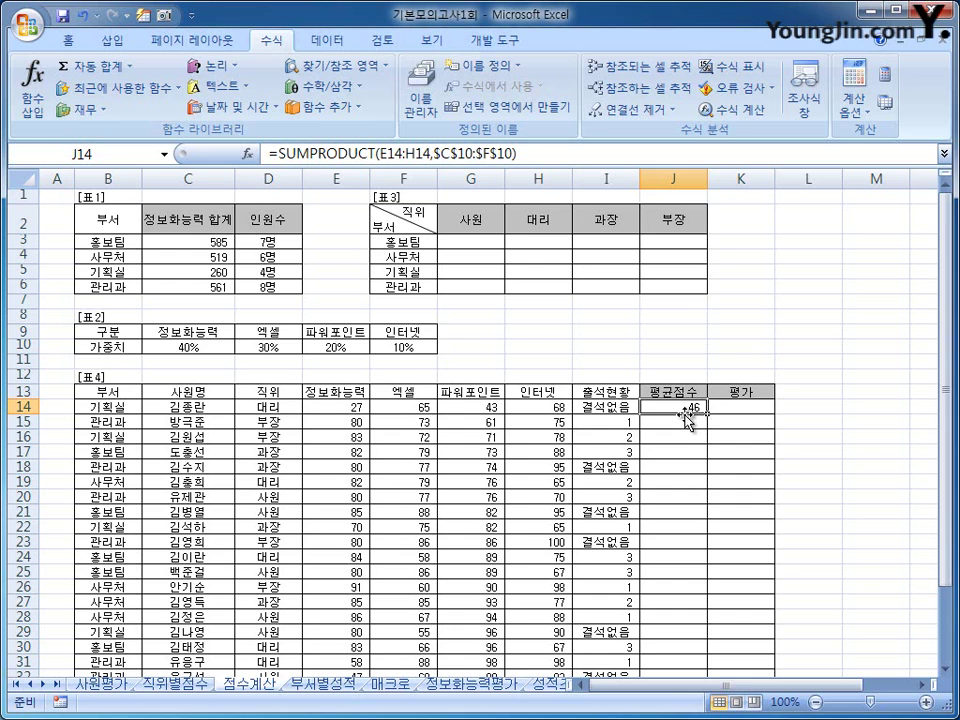
Append the attendance penalty -IF(ISERROR(VALUE(I14)),0,10) to J14's formula
key("F2")
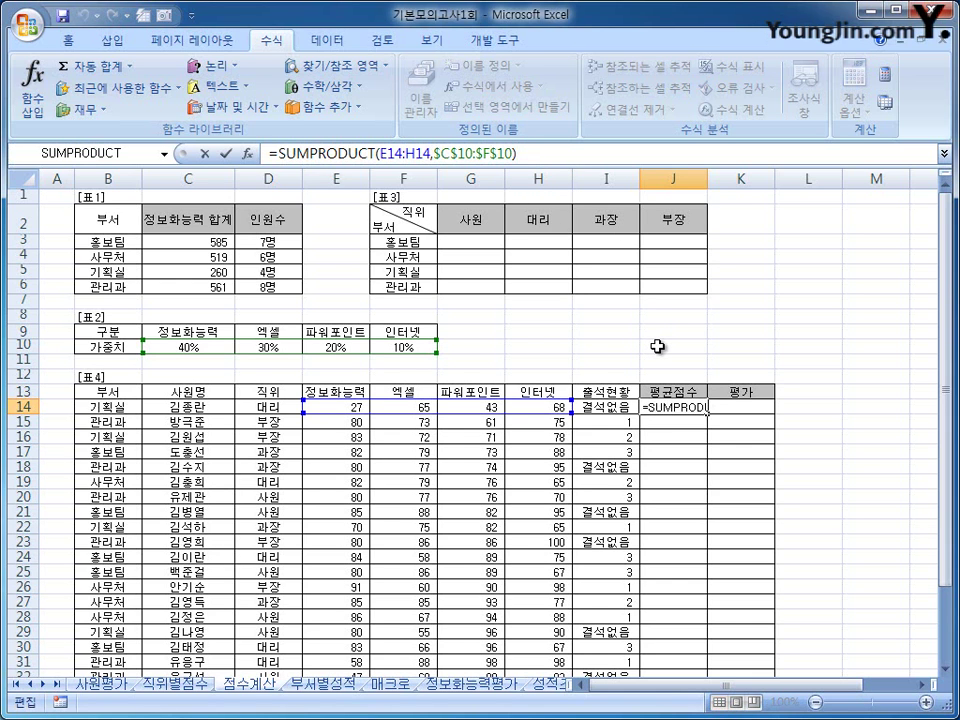
type("-")
type("i")
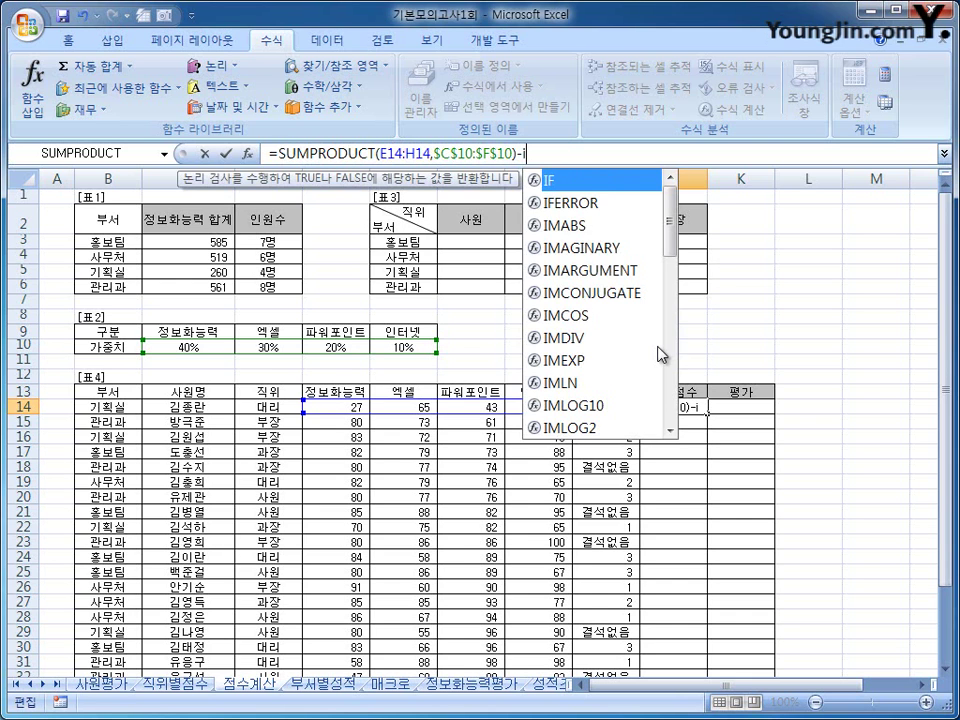
type("f(")
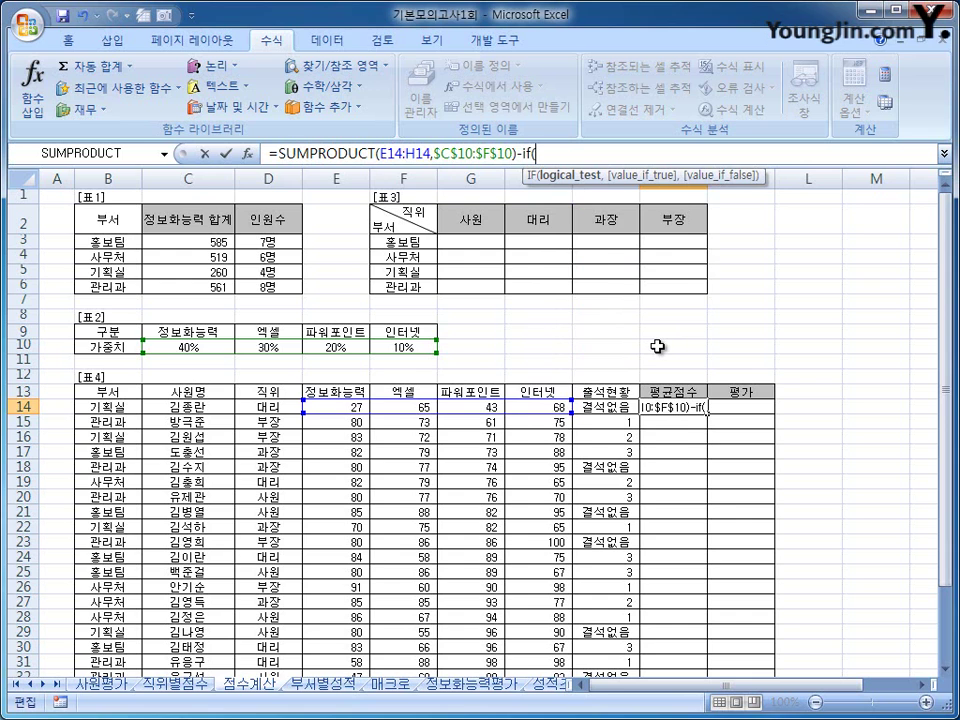
type("ise")
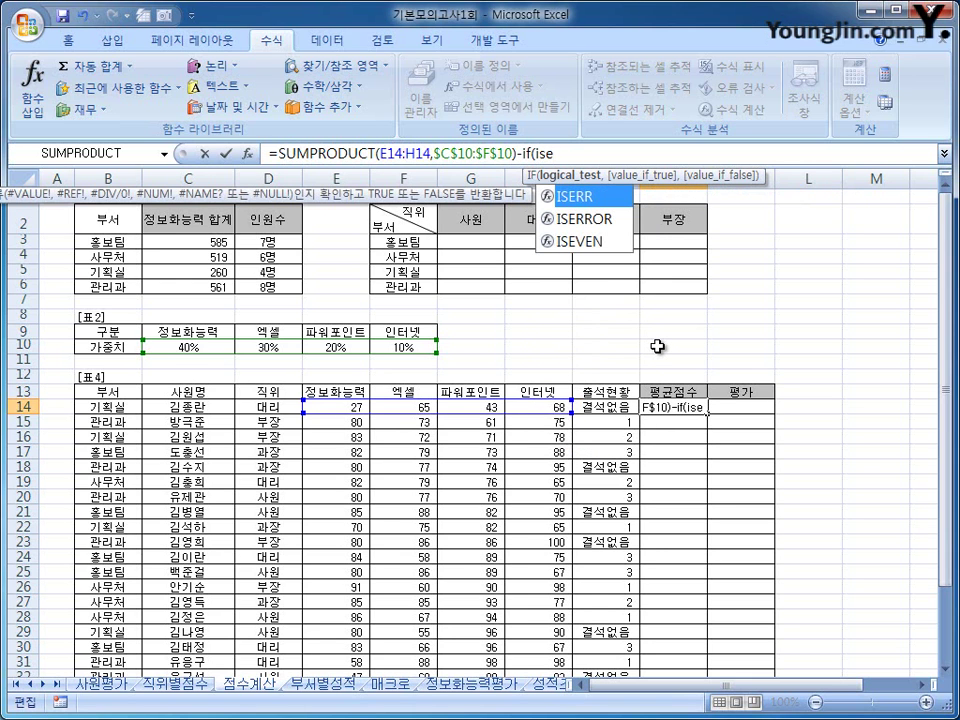
type("r")
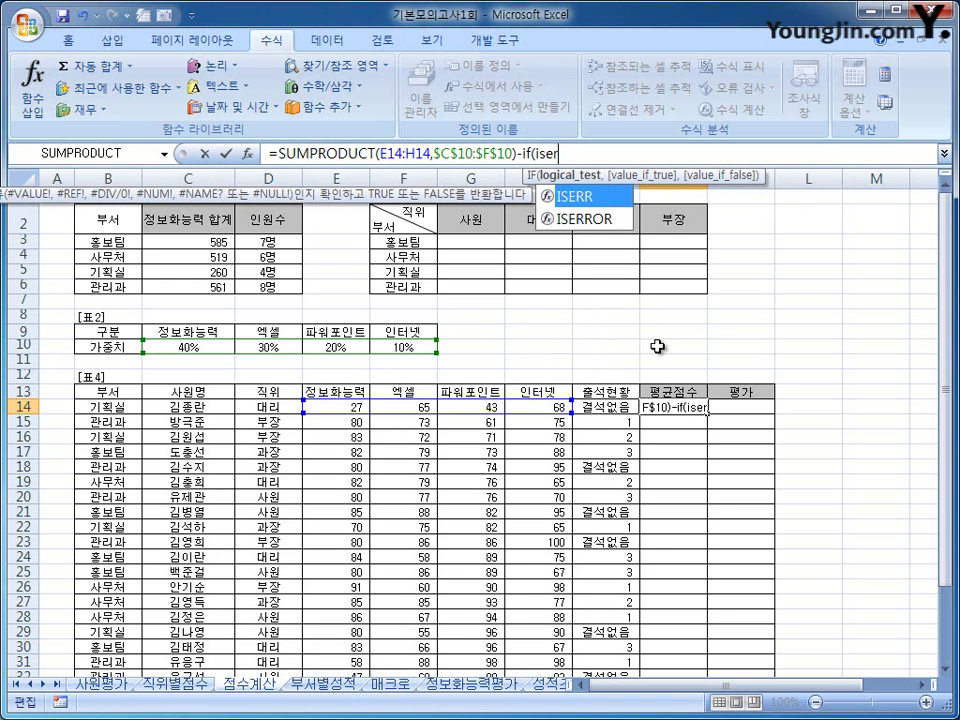
type("ror(")
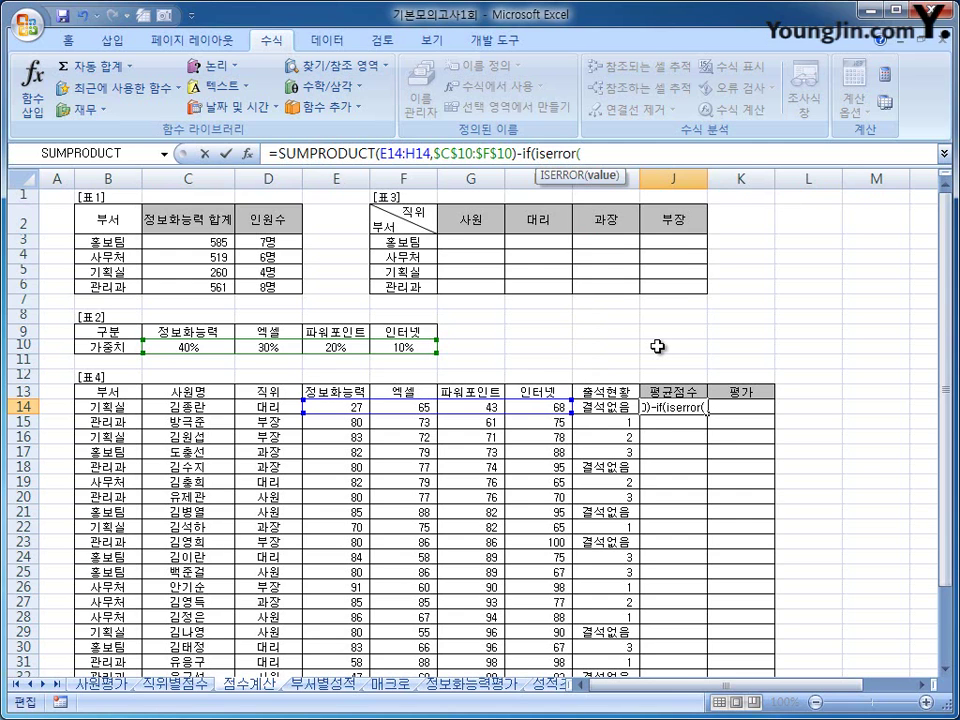
type("va")
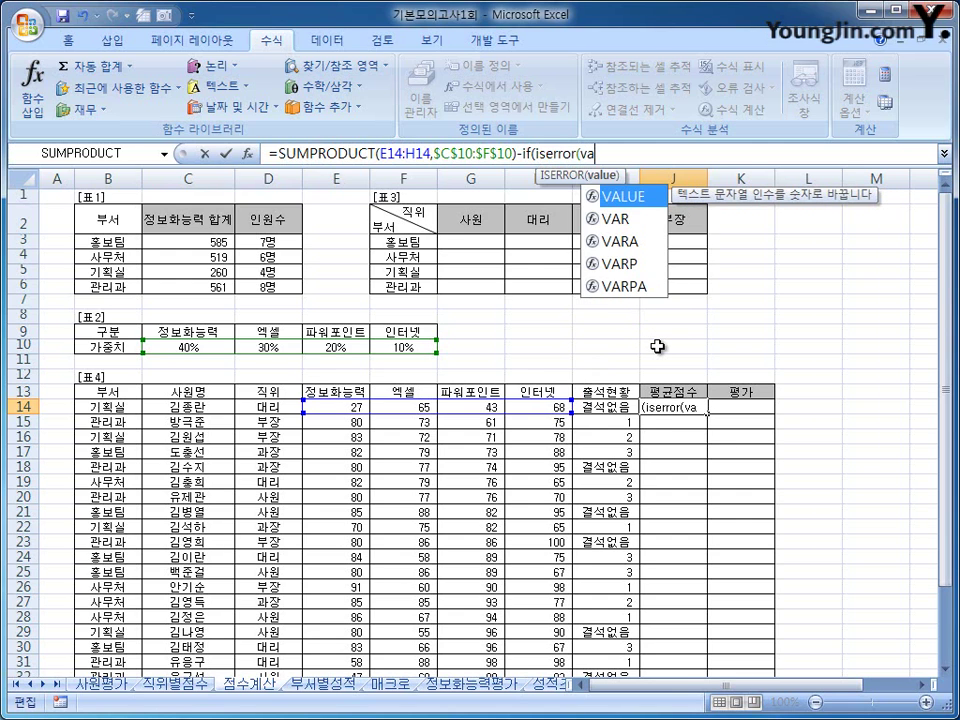
type("lue(")
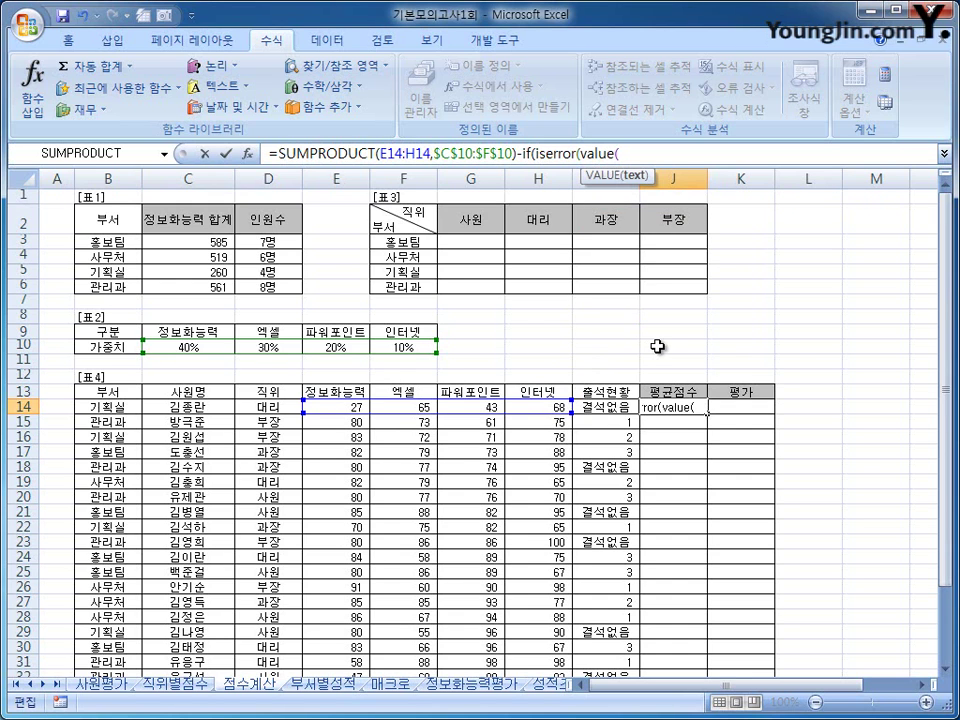
key("Left")
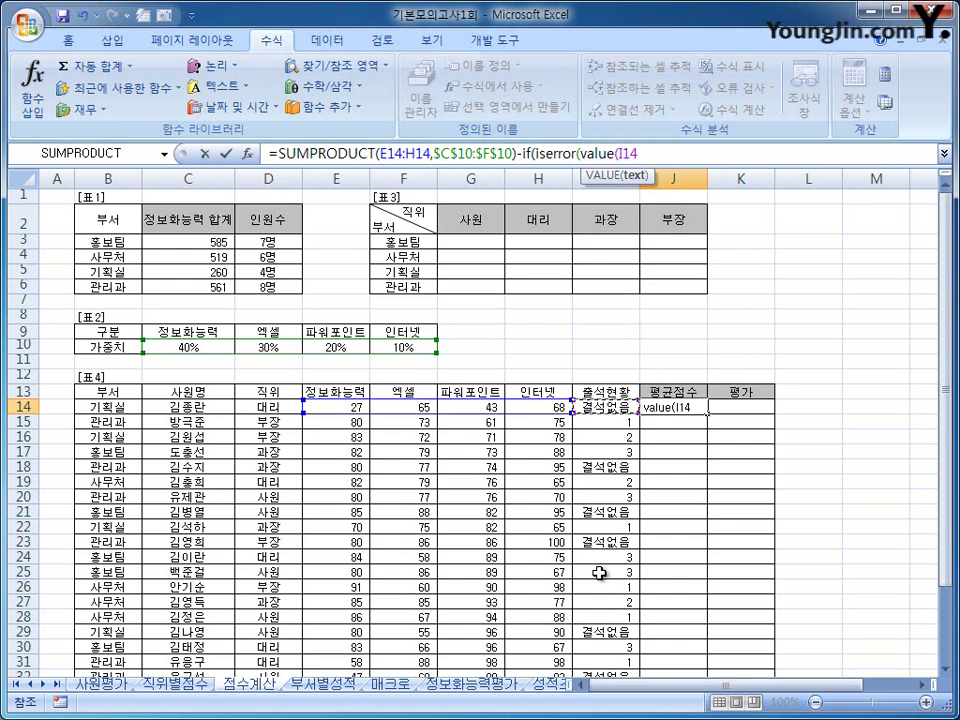
type(")")
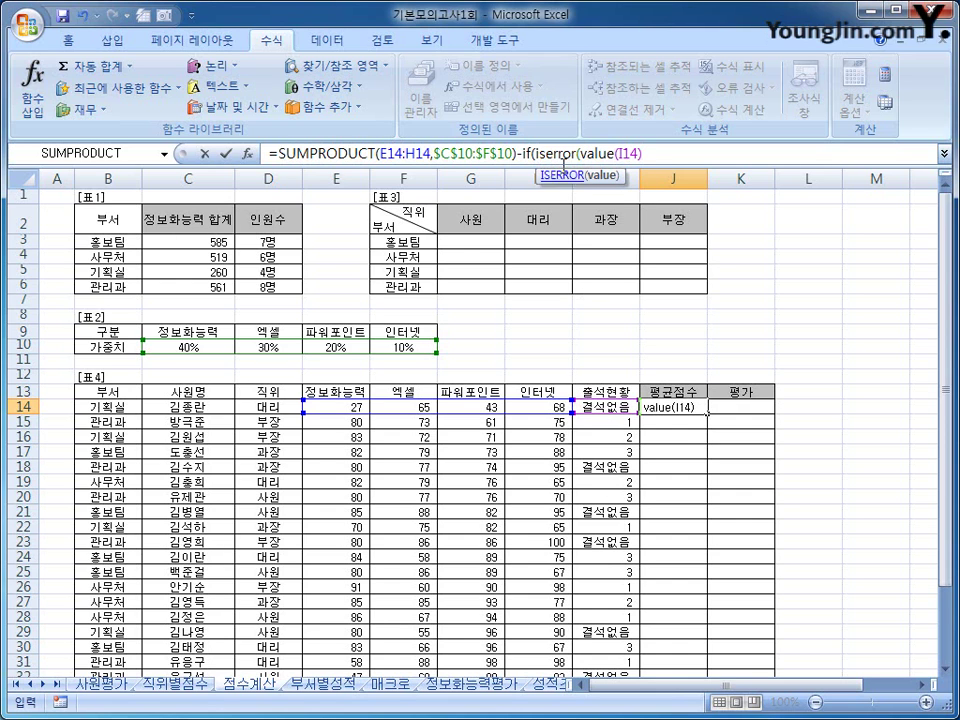
type("),0")
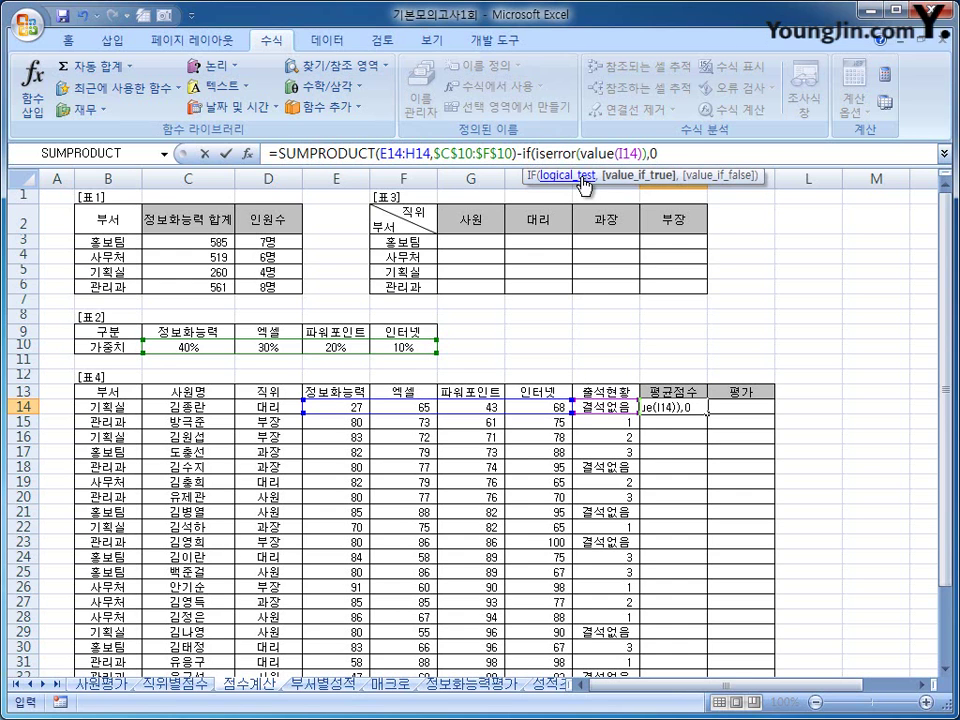
type(",10")
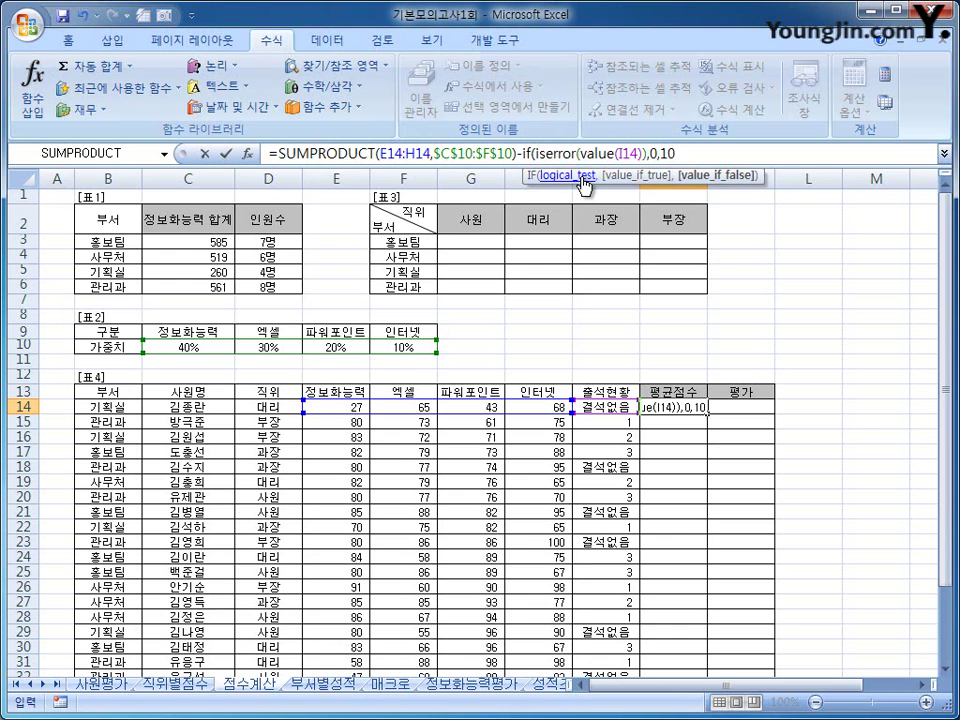
type(")")
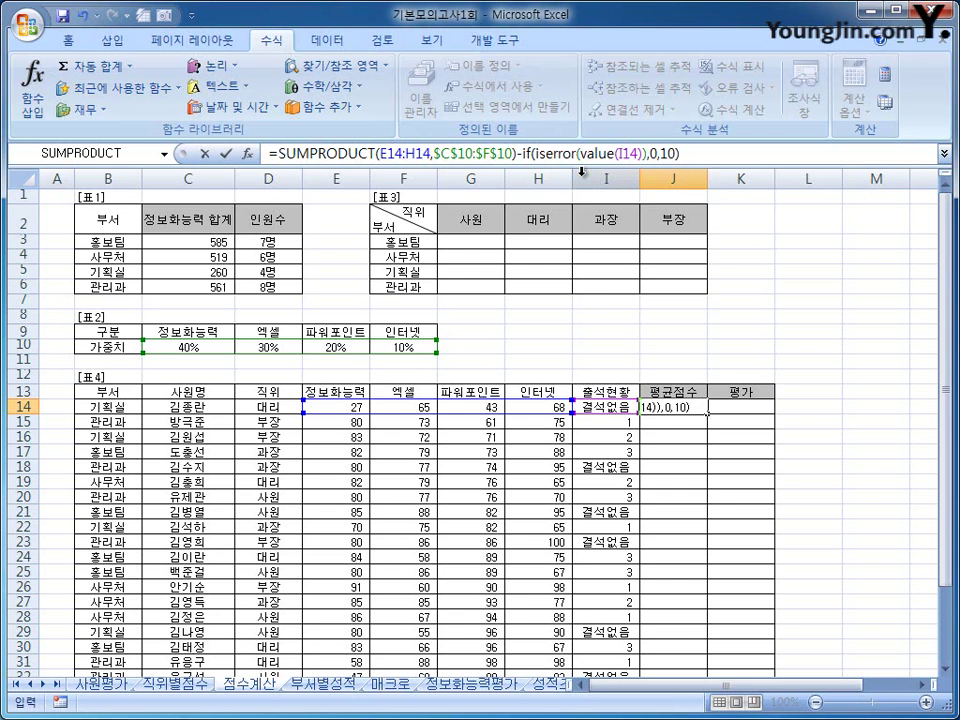
key("Return")
left_click(679, 407)
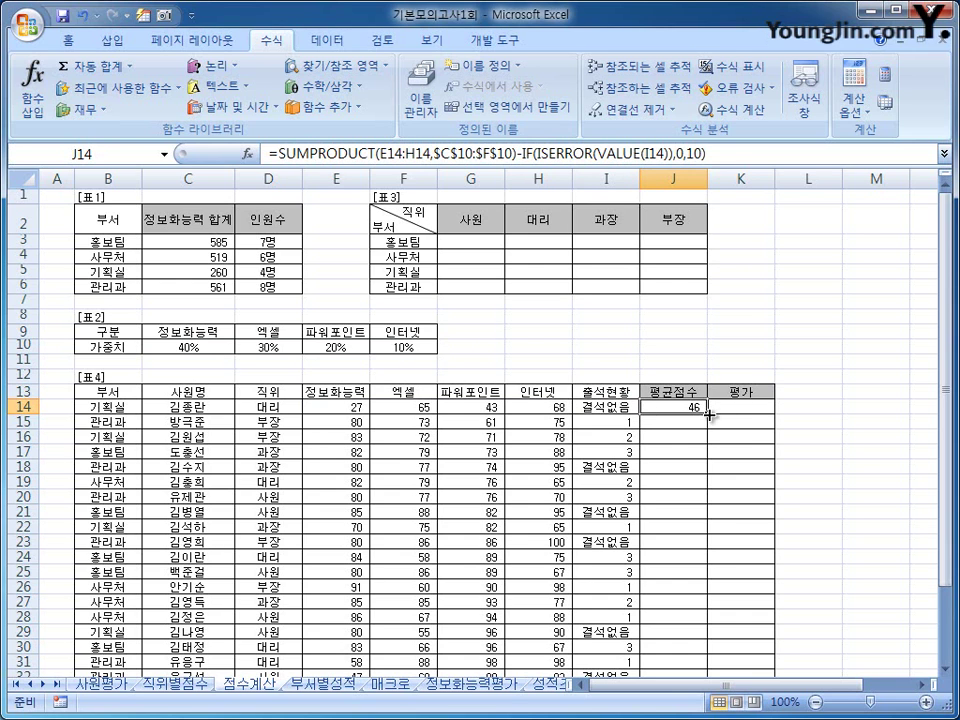
left_click_drag(708, 413, 699, 658)
left_click(668, 302)
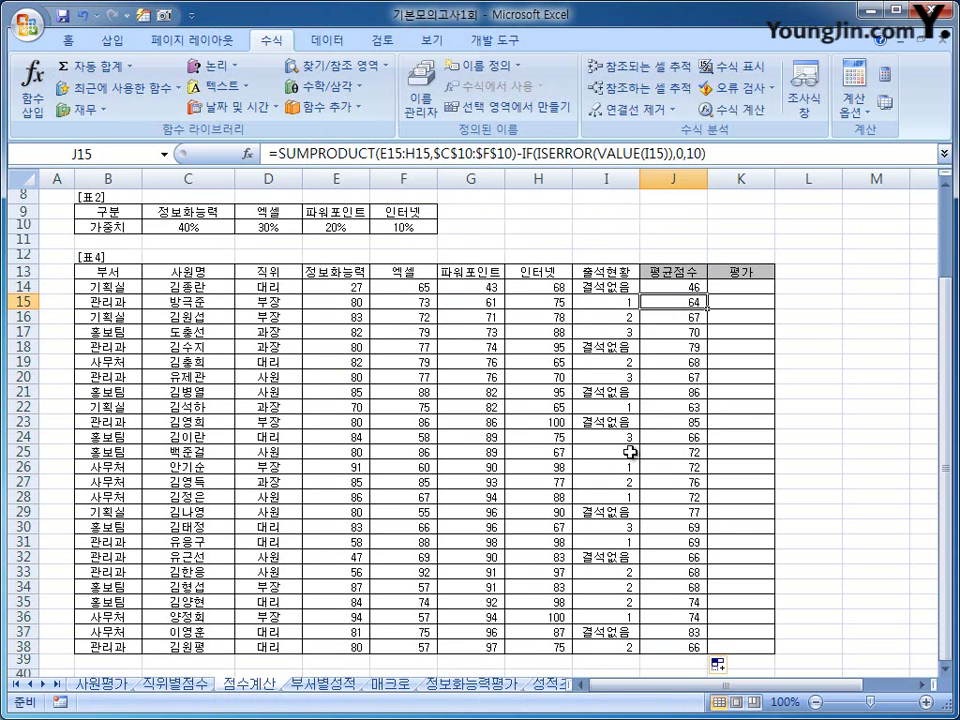
left_click(628, 303)
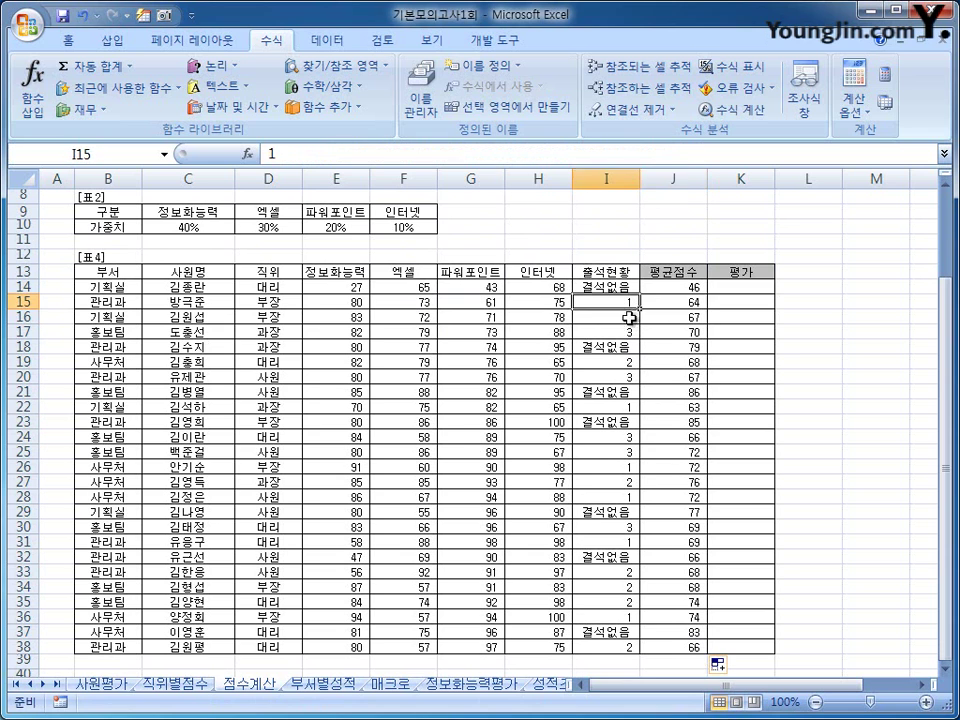
left_click(648, 302)
left_click(686, 318)
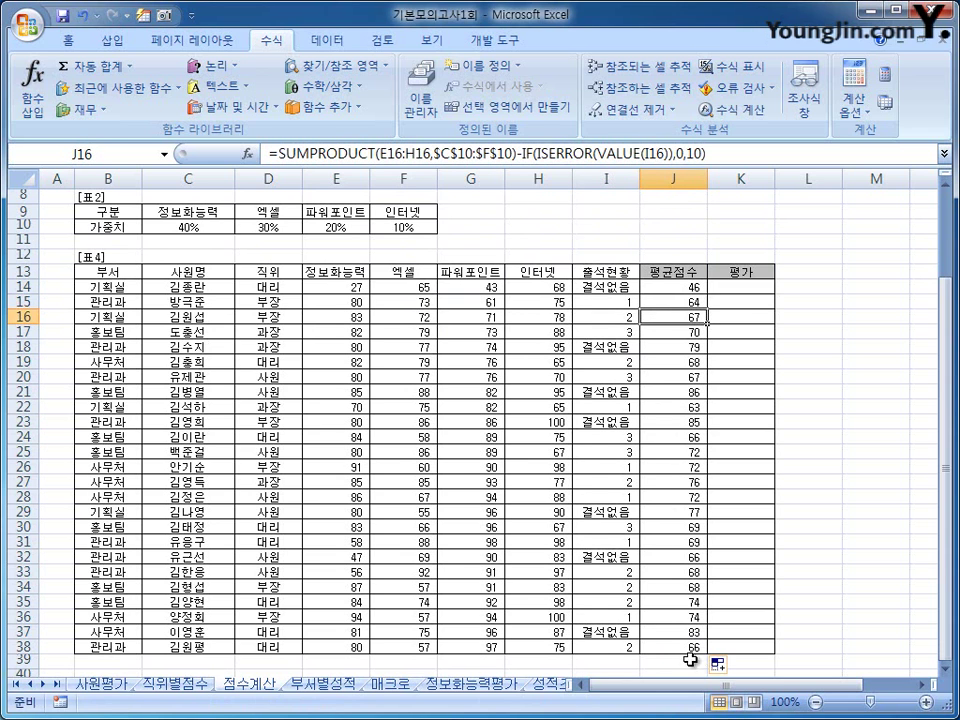
scroll(690, 645, "up", 3)
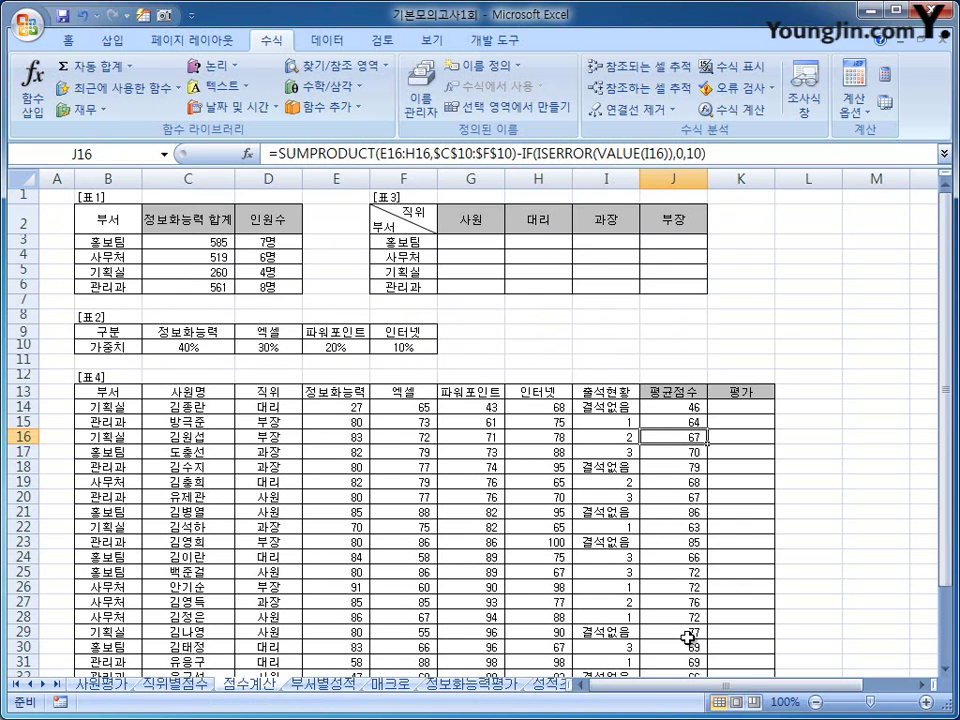
left_click(484, 242)
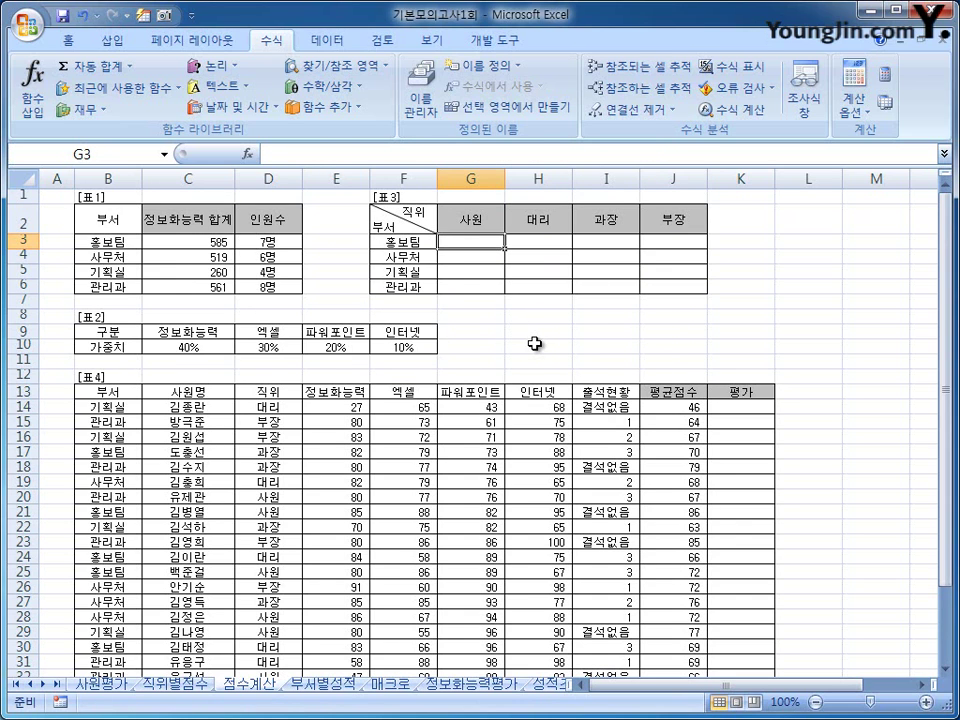
Check the 표3 department names F3:F6, position headers G2:J2 and scores E14:H38, then select G3
left_click_drag(407, 241, 405, 286)
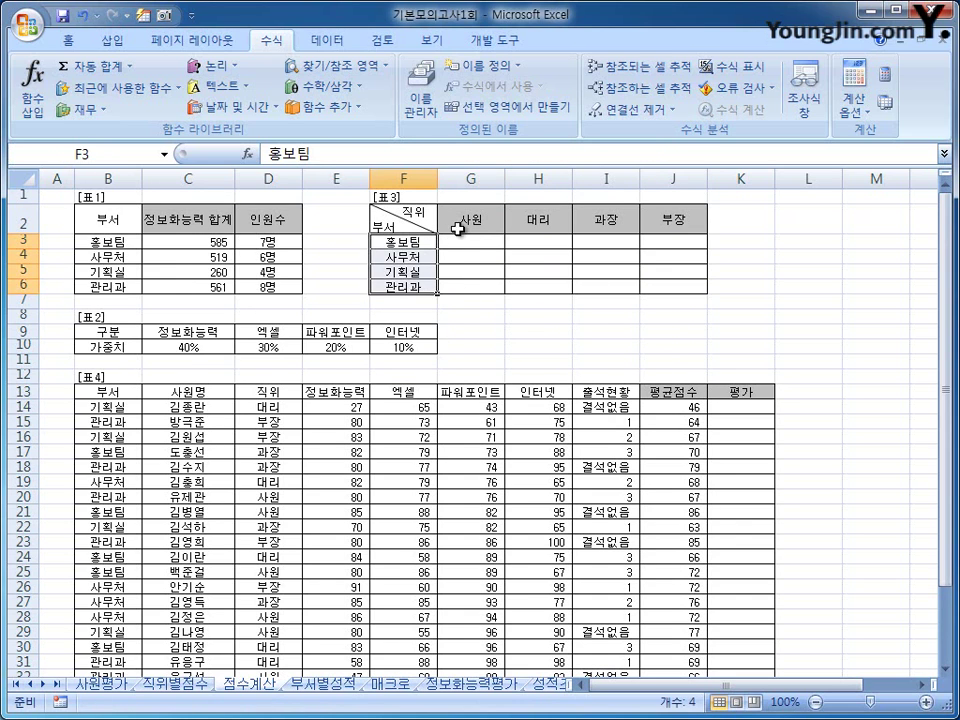
left_click_drag(457, 229, 664, 212)
left_click(471, 250)
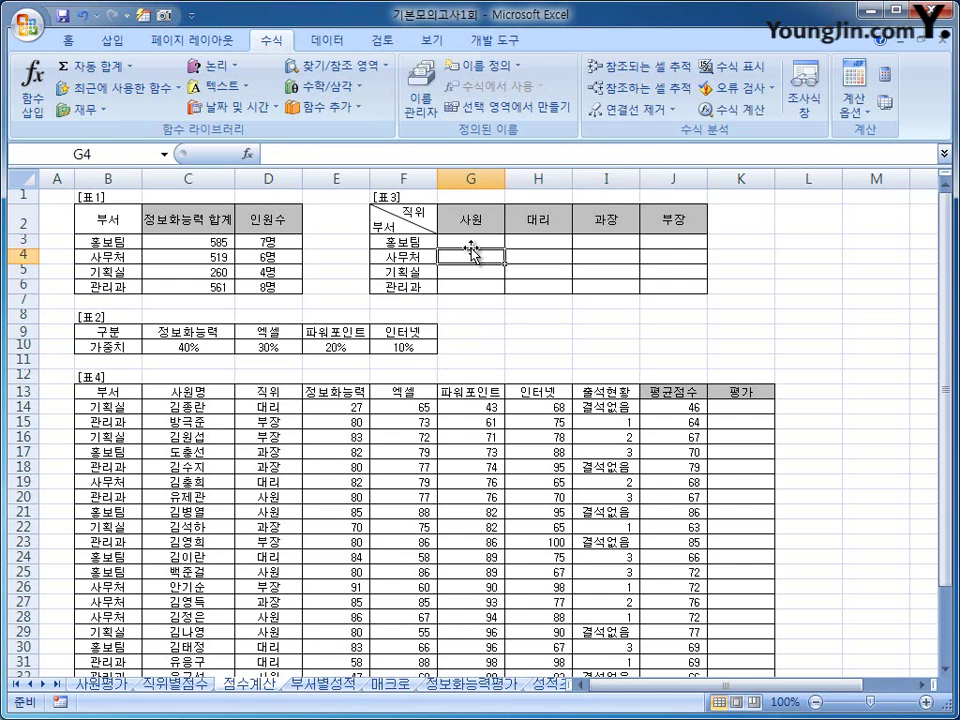
left_click(476, 241)
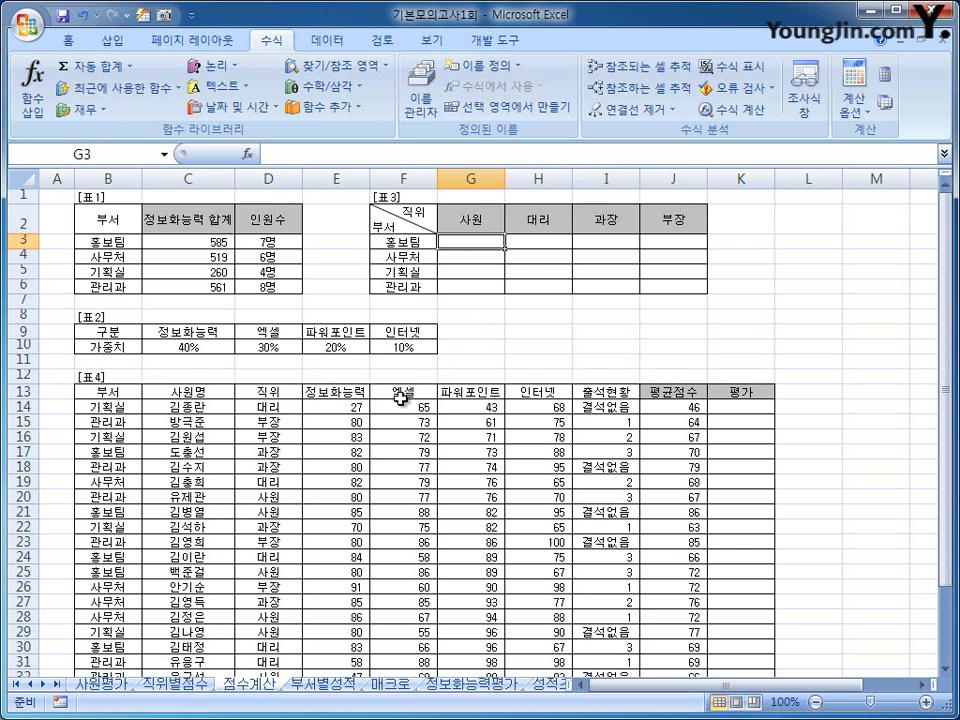
left_click_drag(339, 401, 529, 645)
scroll(529, 645, "up", 2)
scroll(529, 645, "up", 1)
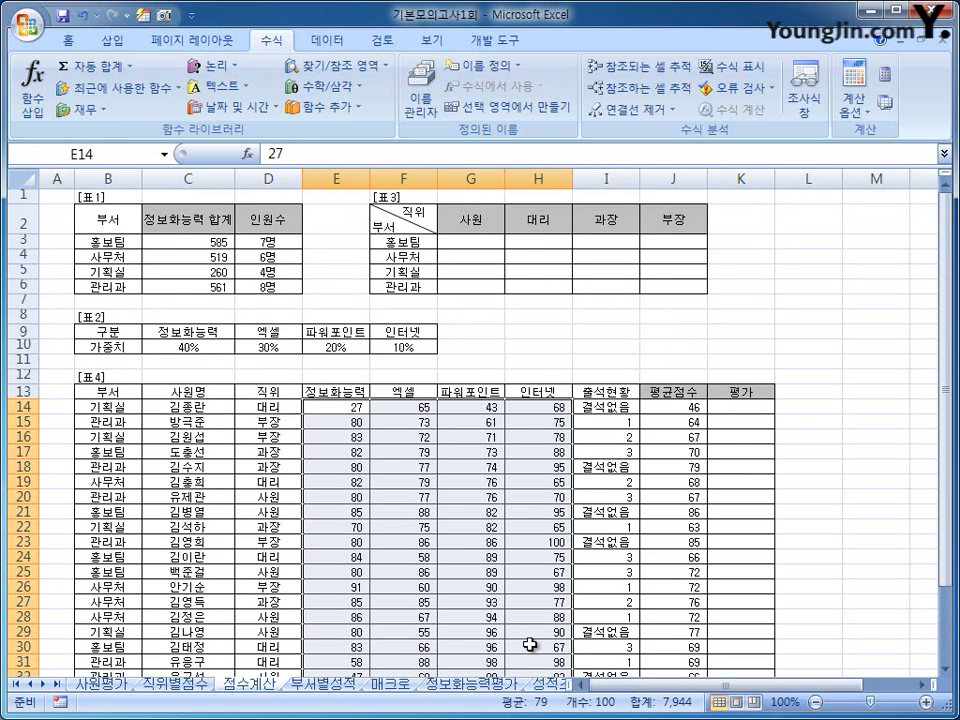
left_click(490, 241)
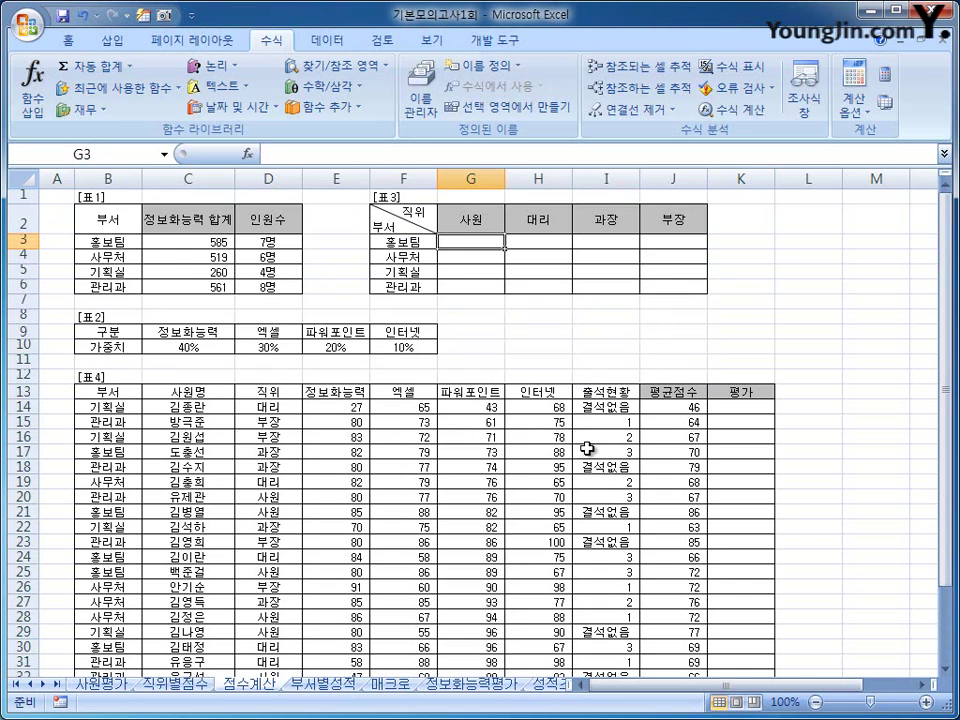
In G3, begin =max(($B$14:$B$38=$F3)*(D14:D38 for the 홍보팀 사원 maximum
type("=")
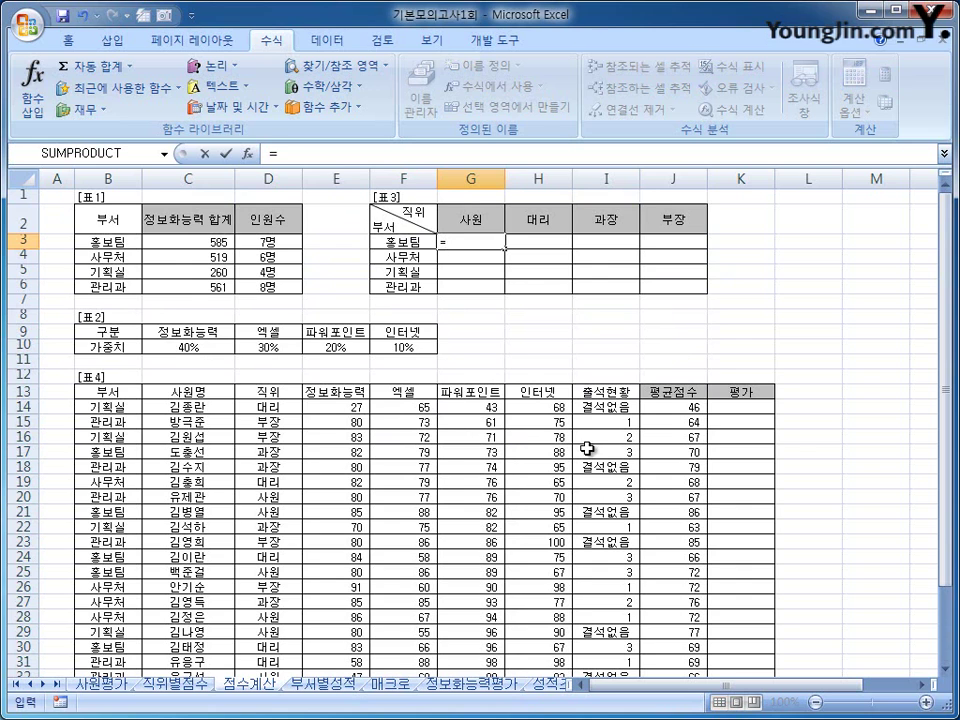
type("m")
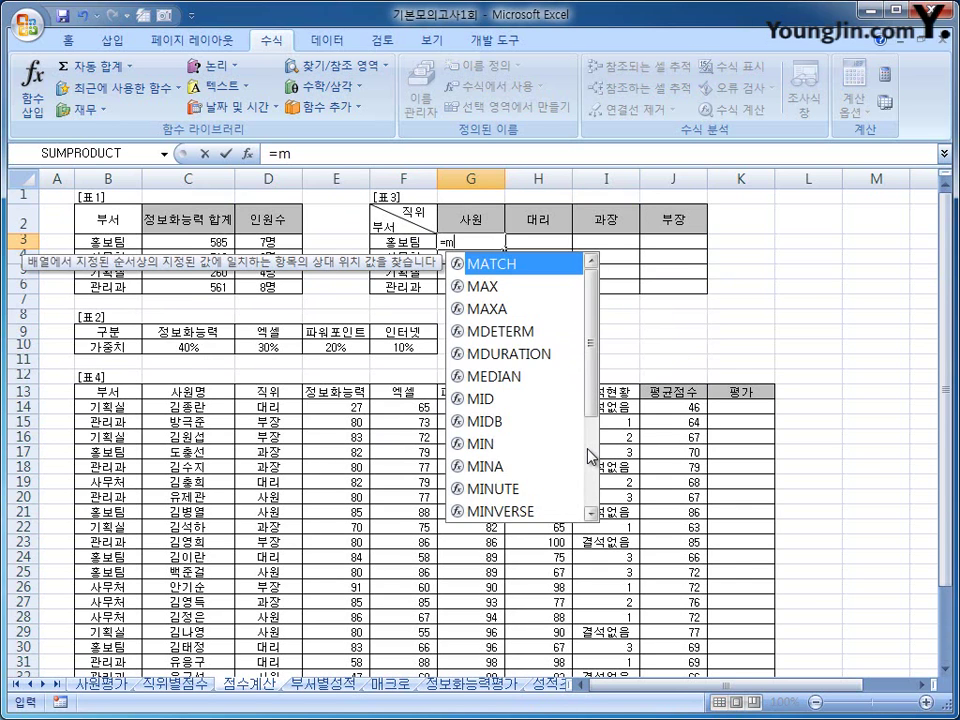
type("ax(")
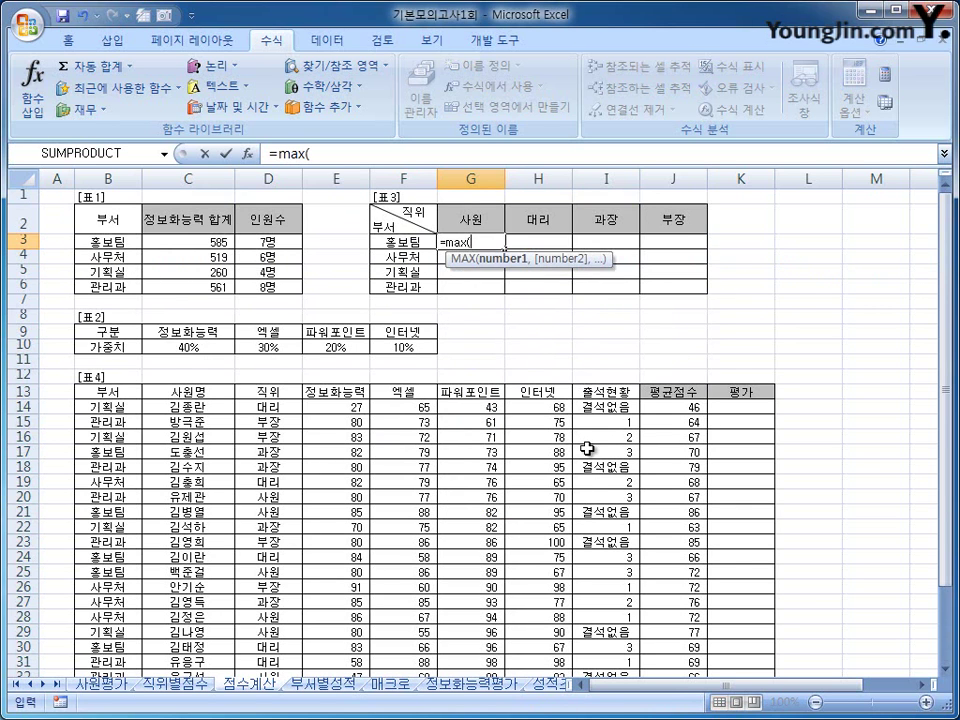
type("(")
left_click_drag(100, 408, 118, 657)
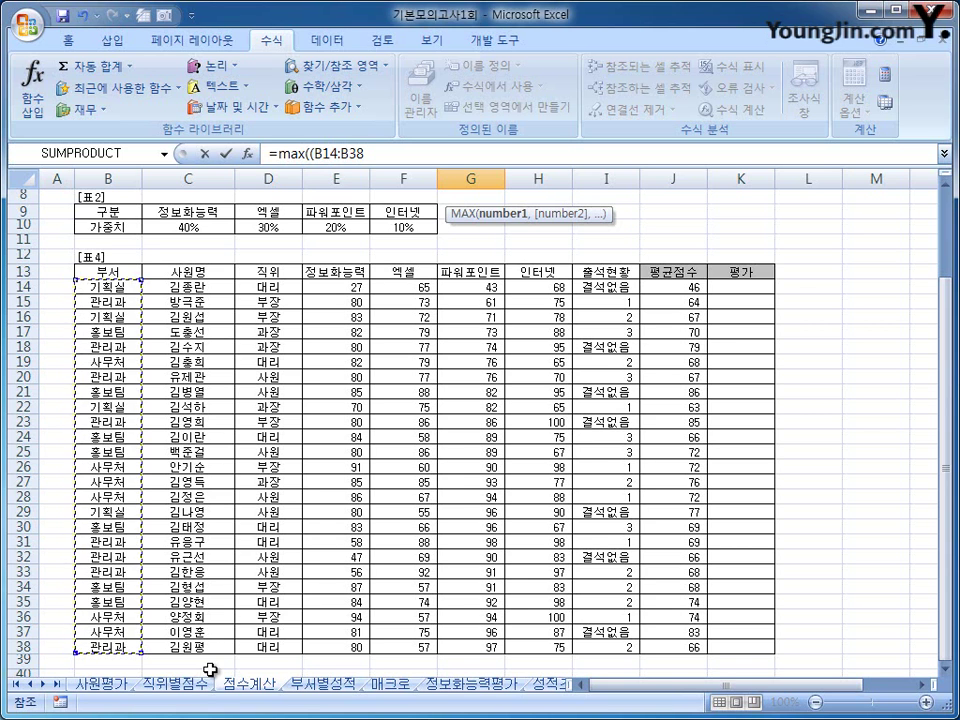
key("F4")
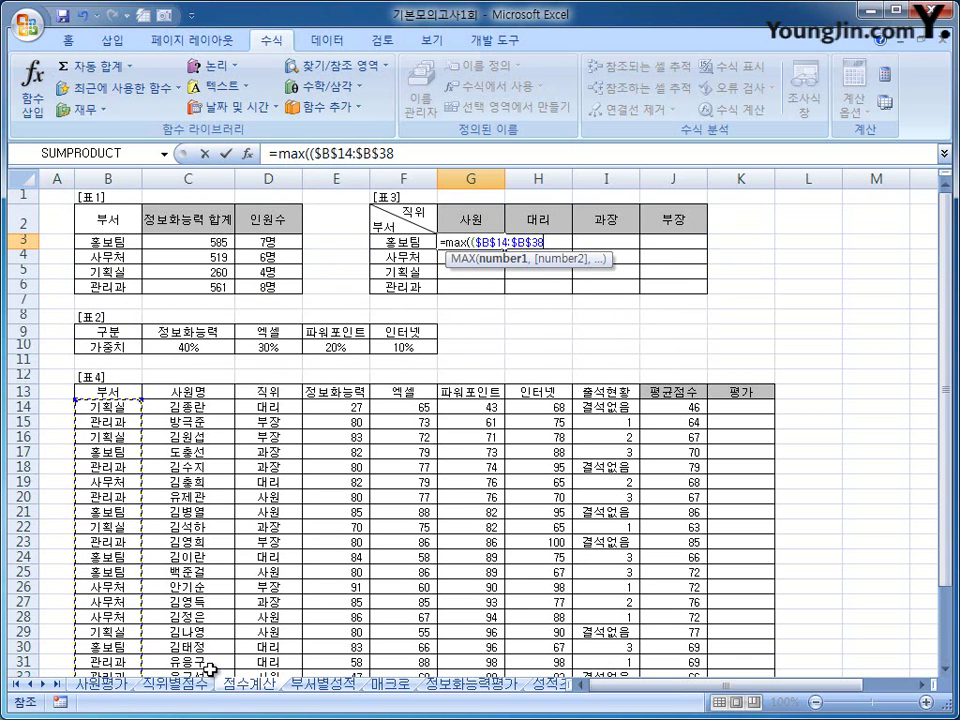
type("=")
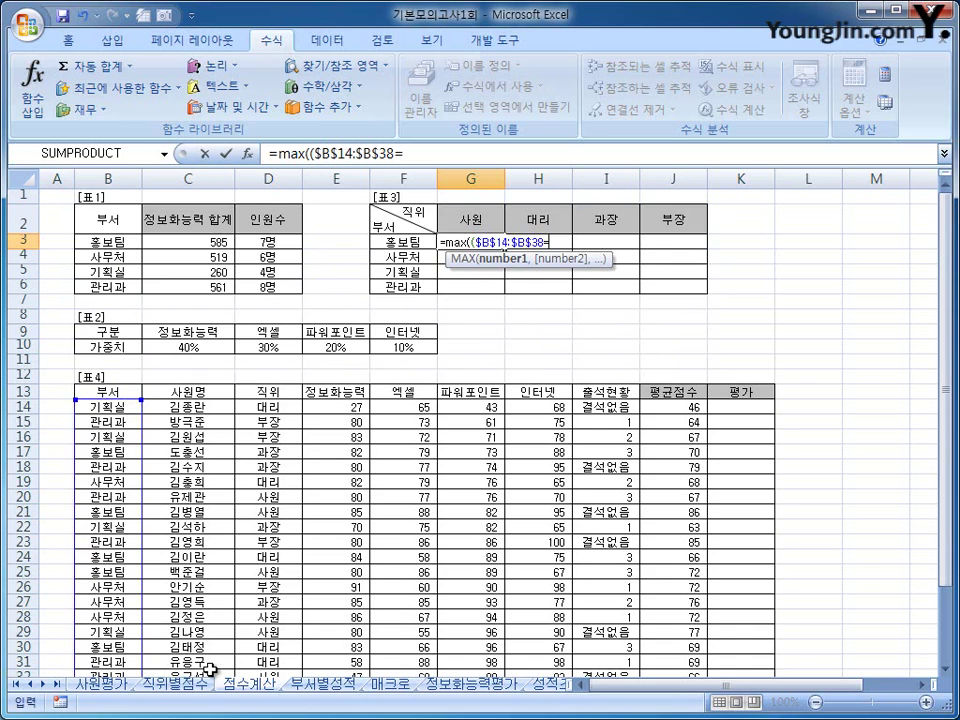
left_click(425, 241)
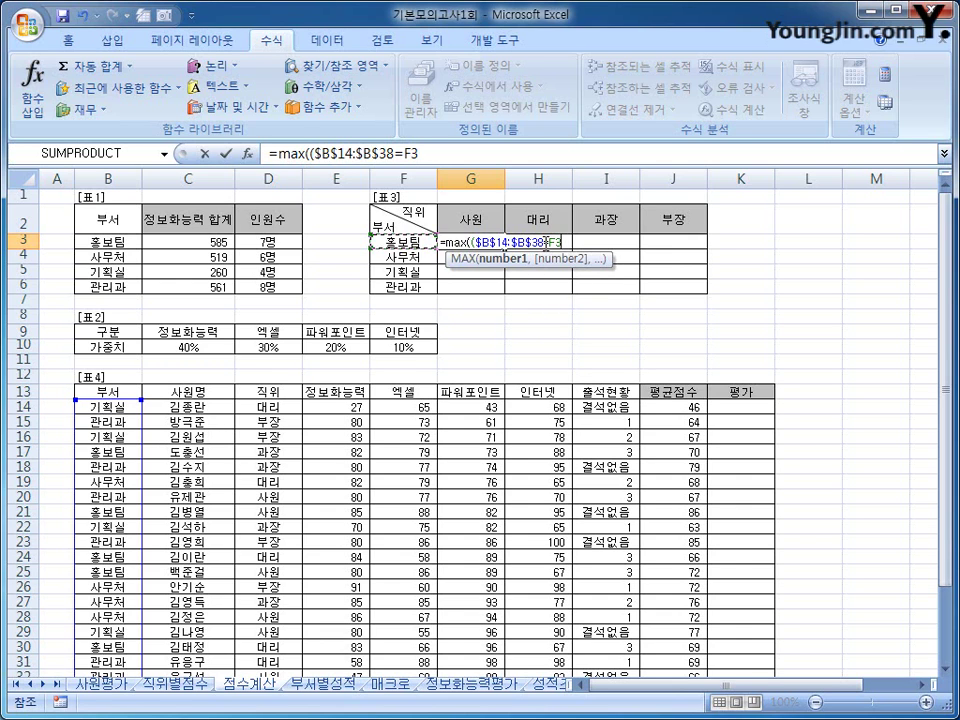
left_click(548, 241)
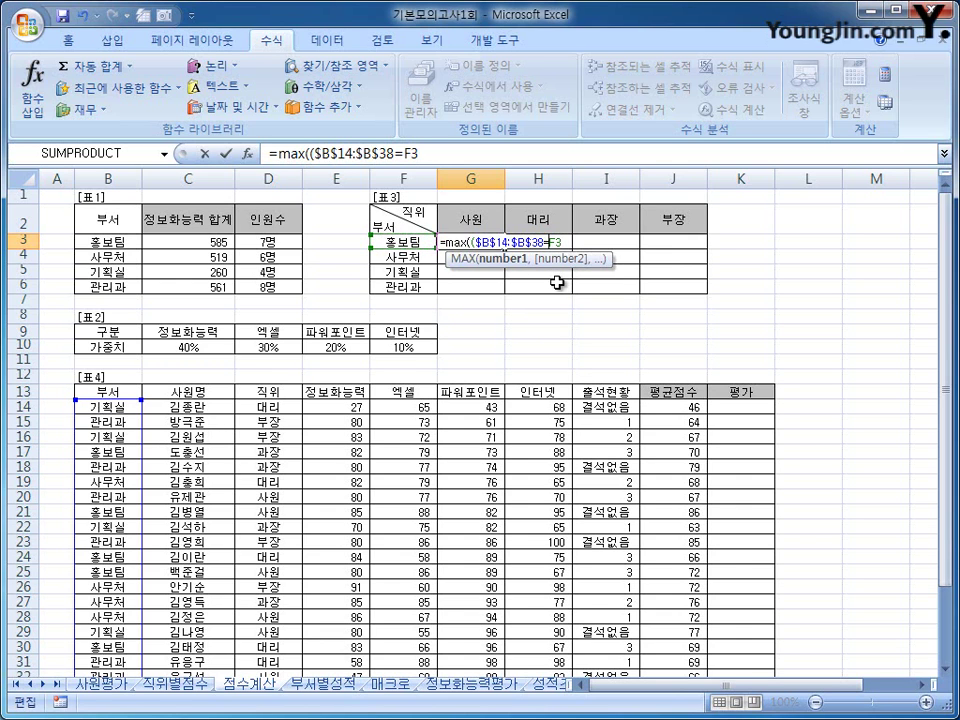
type("$")
left_click(437, 157)
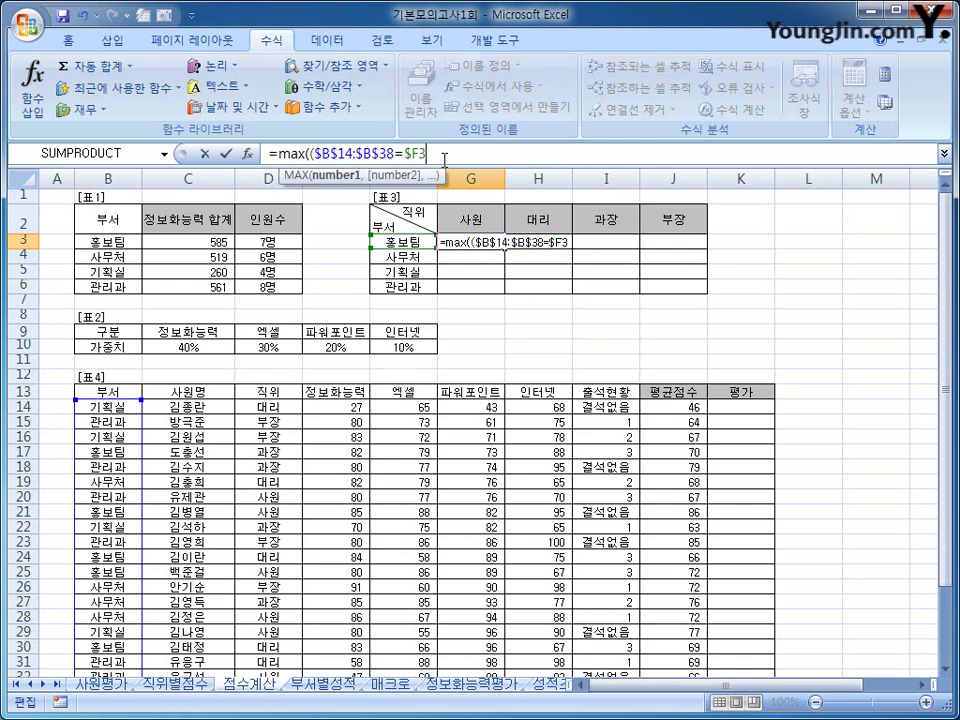
type(")*(")
left_click_drag(268, 407, 292, 647)
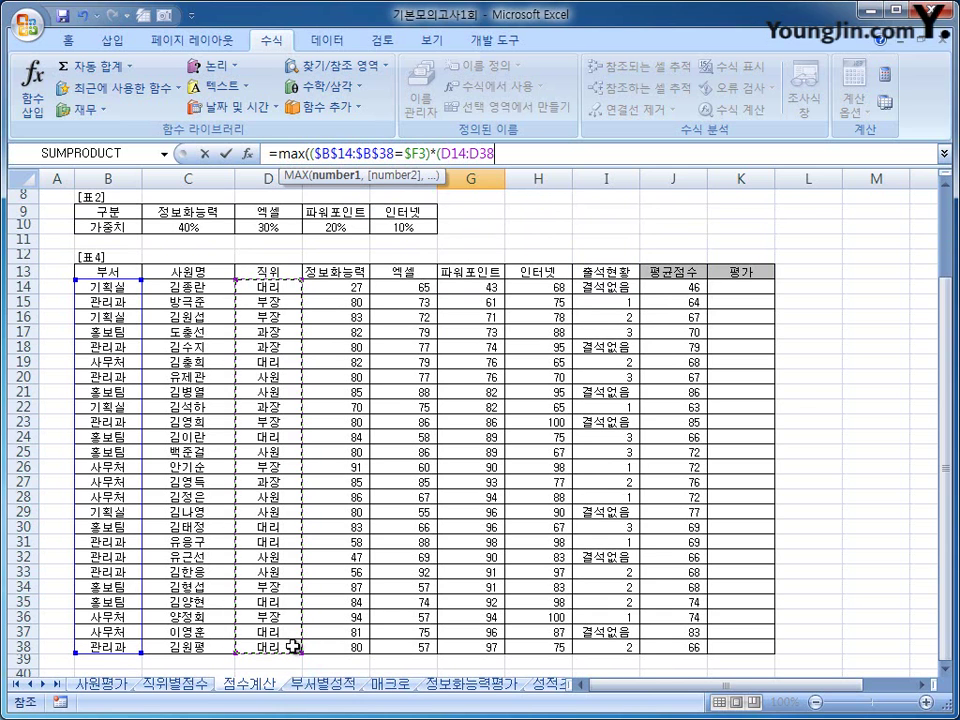
Complete G3 as {=MAX(($B$14:$B$38=$F3)*($D$14:$D$38=G$2)*$E$14:$H$38)}, showing 95
key("F4")
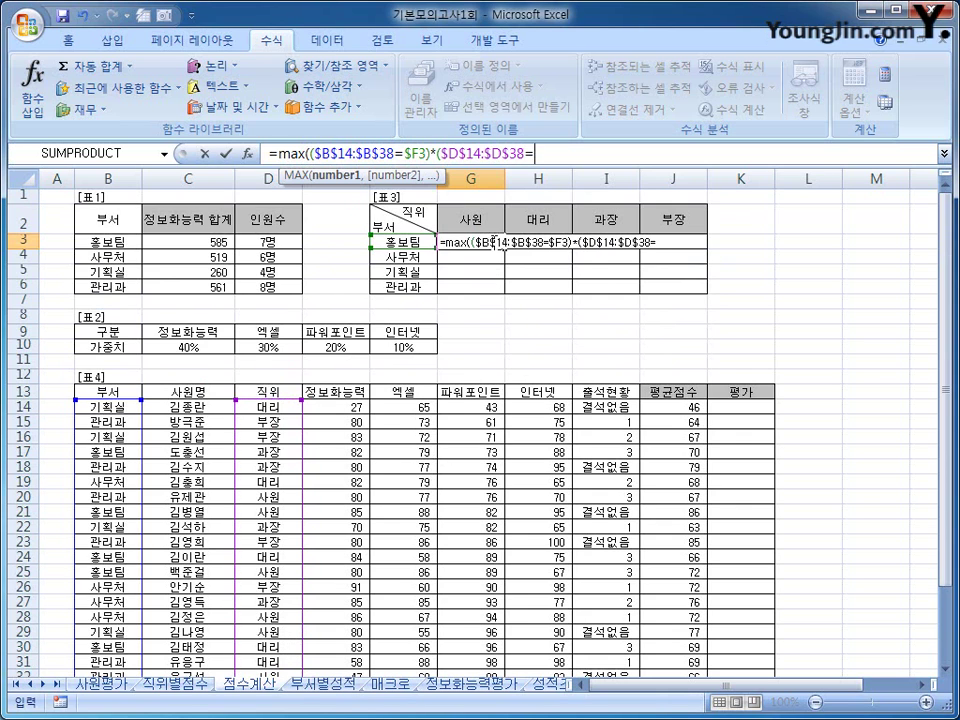
type("=")
left_click(487, 219)
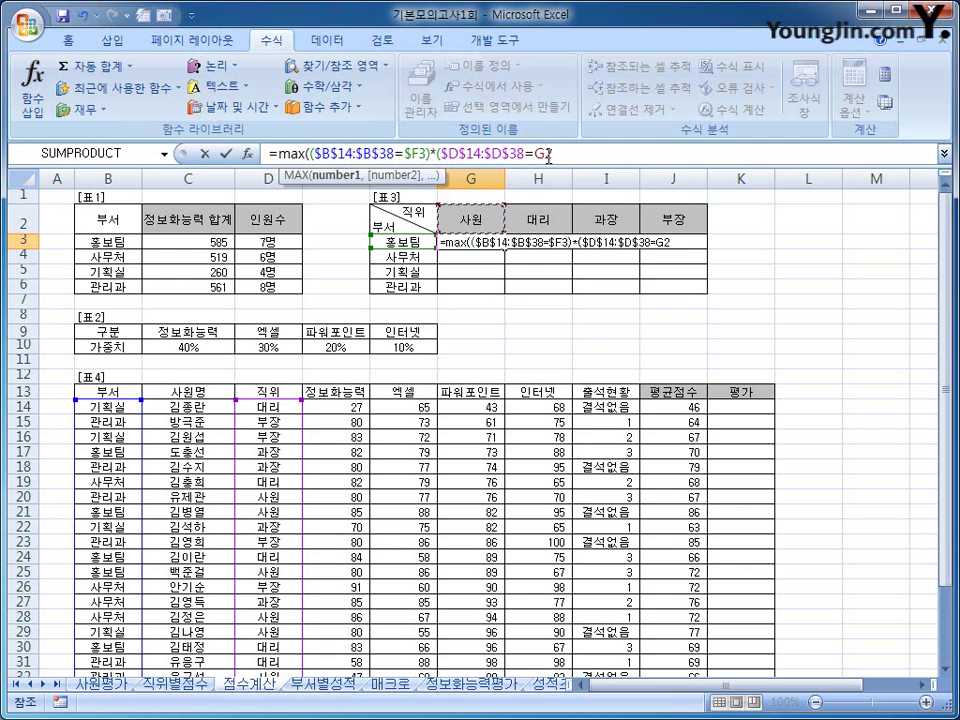
key("F2")
key("Left")
type("$2")
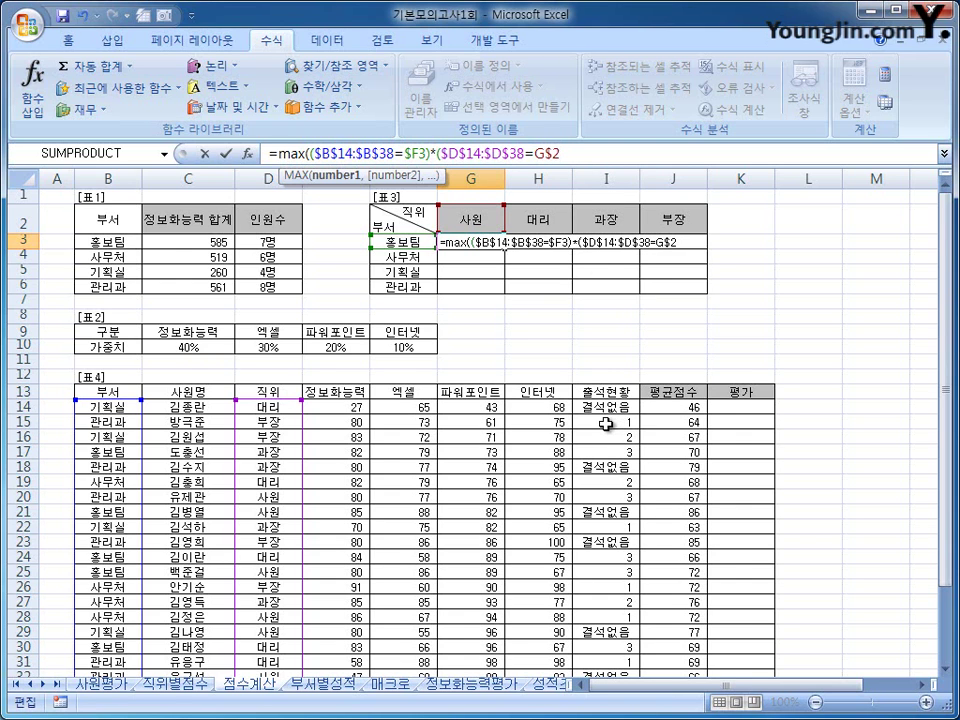
type(")")
type("*")
left_click_drag(347, 404, 525, 643)
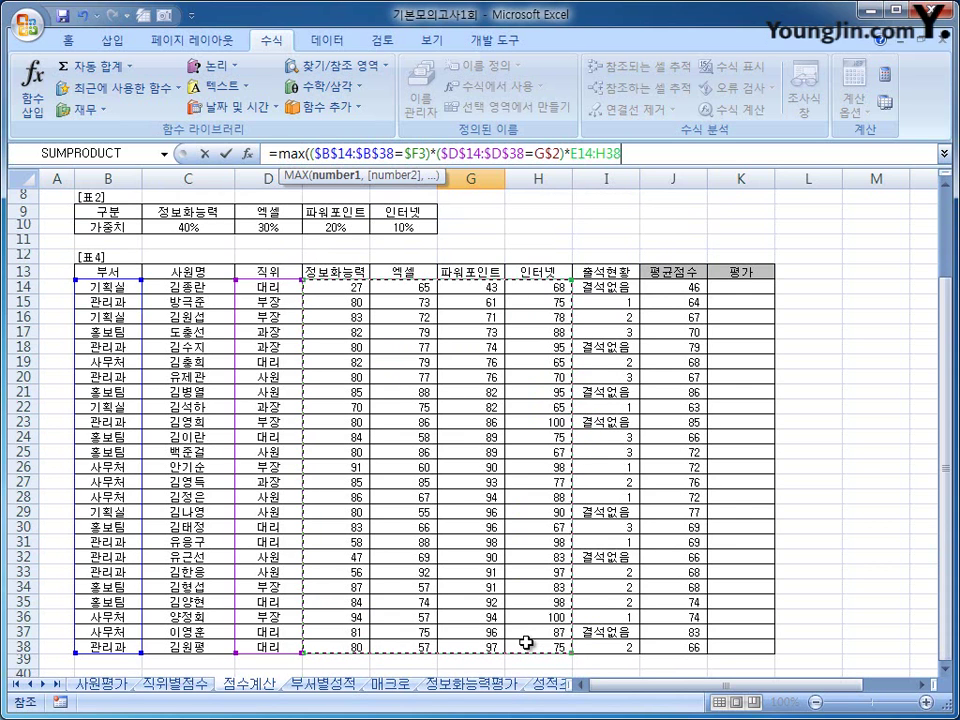
key("F4")
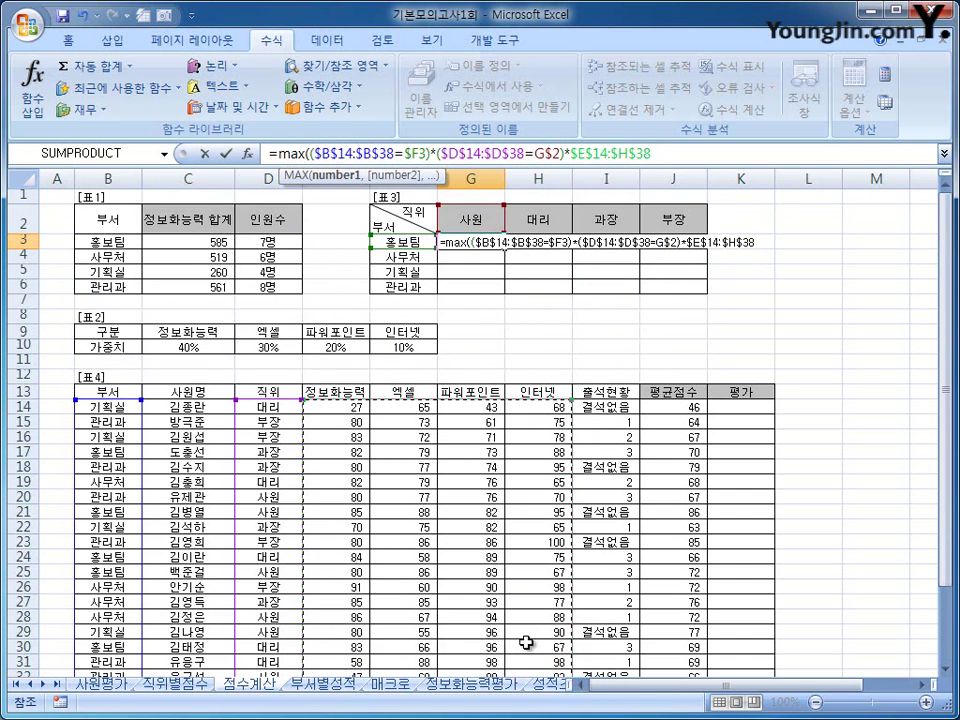
type(")")
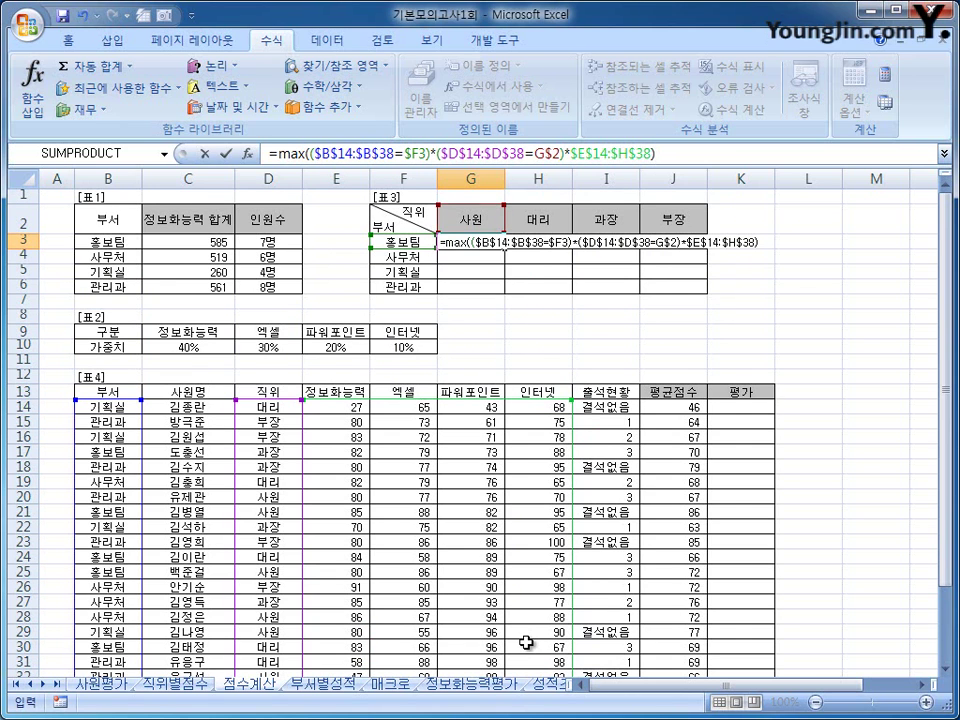
key("ctrl+shift+Return")
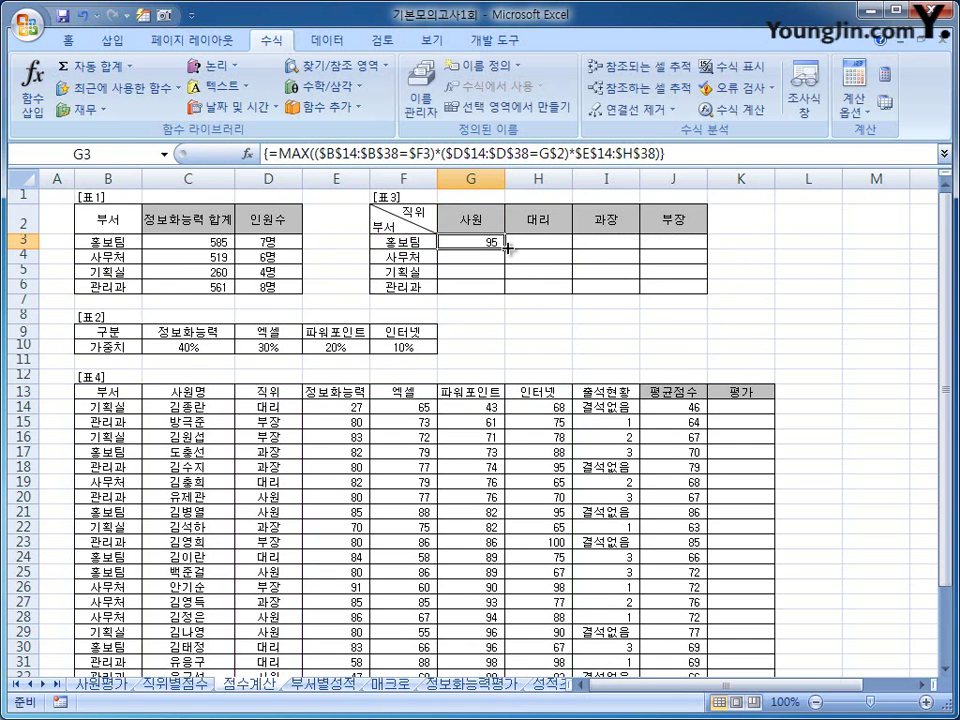
Copy G3's maximum-score formula across G3:J6, then select K14 in the 평가 column
left_click_drag(505, 248, 708, 291)
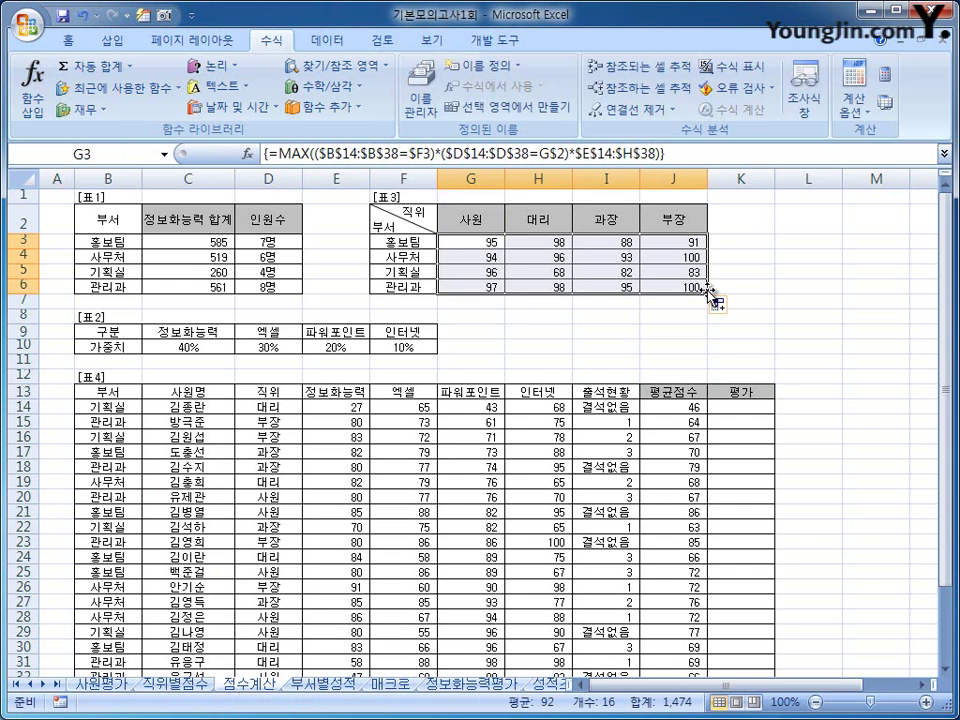
left_click(480, 242)
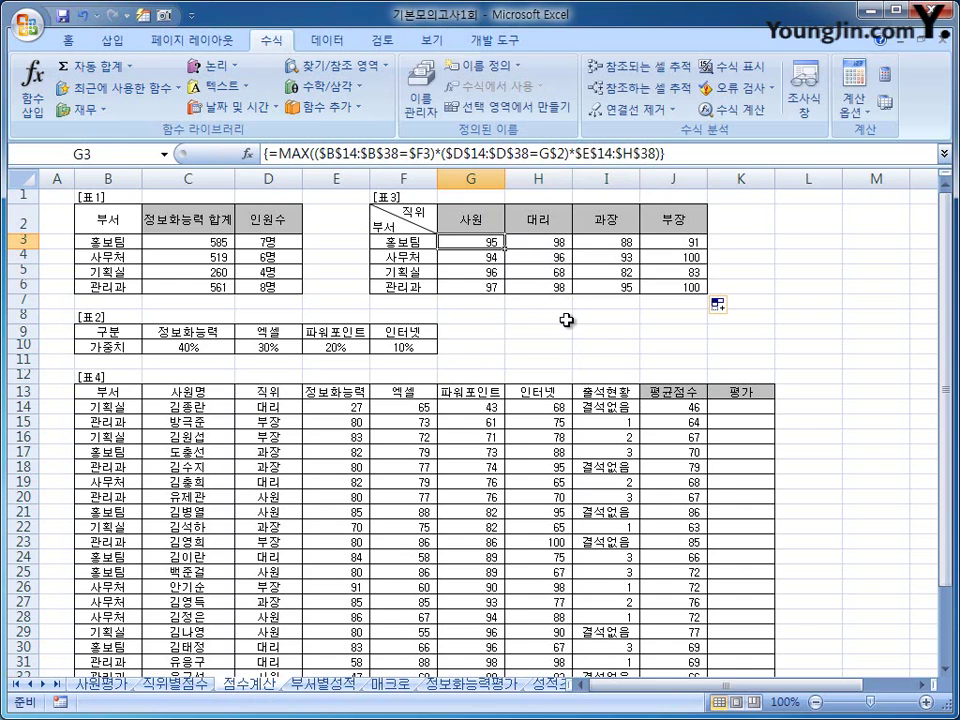
left_click(737, 407)
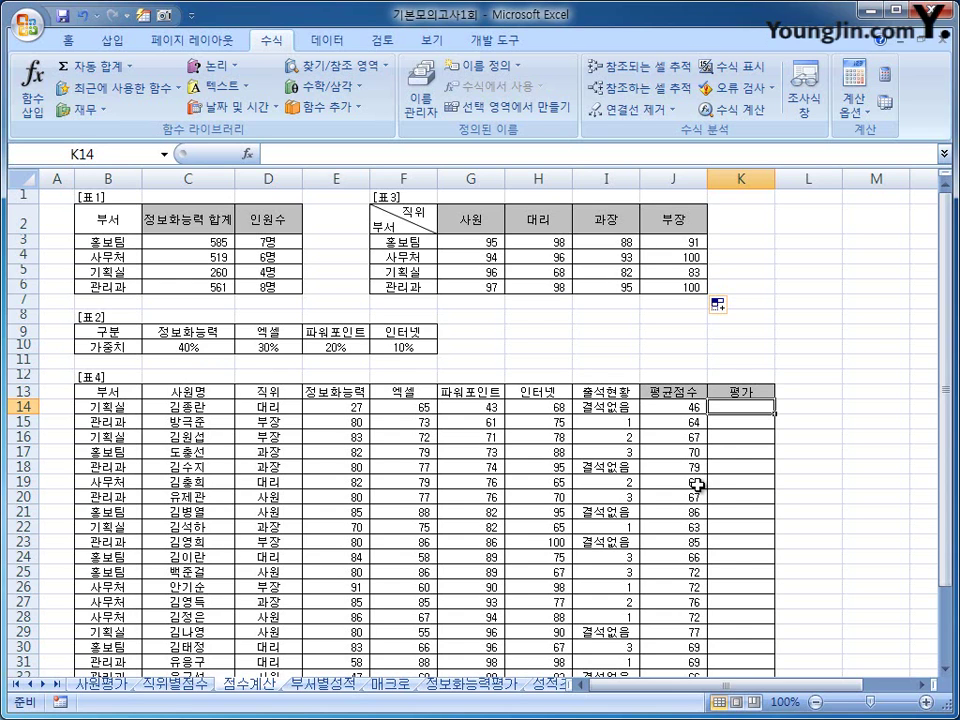
Insert a new VBA module and declare Public Function fn평가(직위, 정보화능력)
left_click(509, 42)
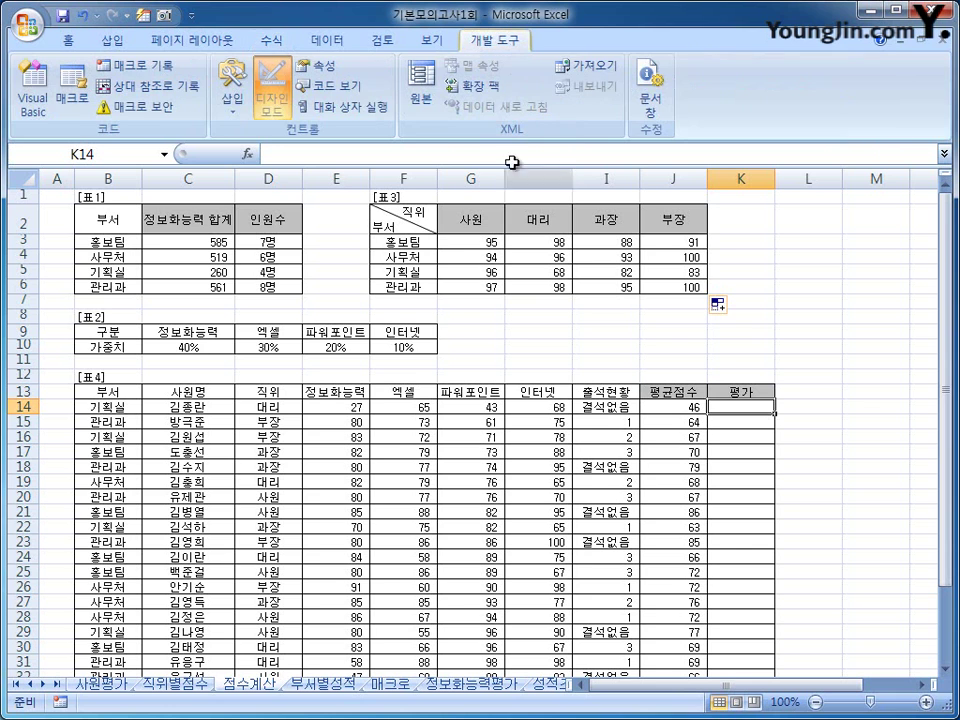
left_click(36, 84)
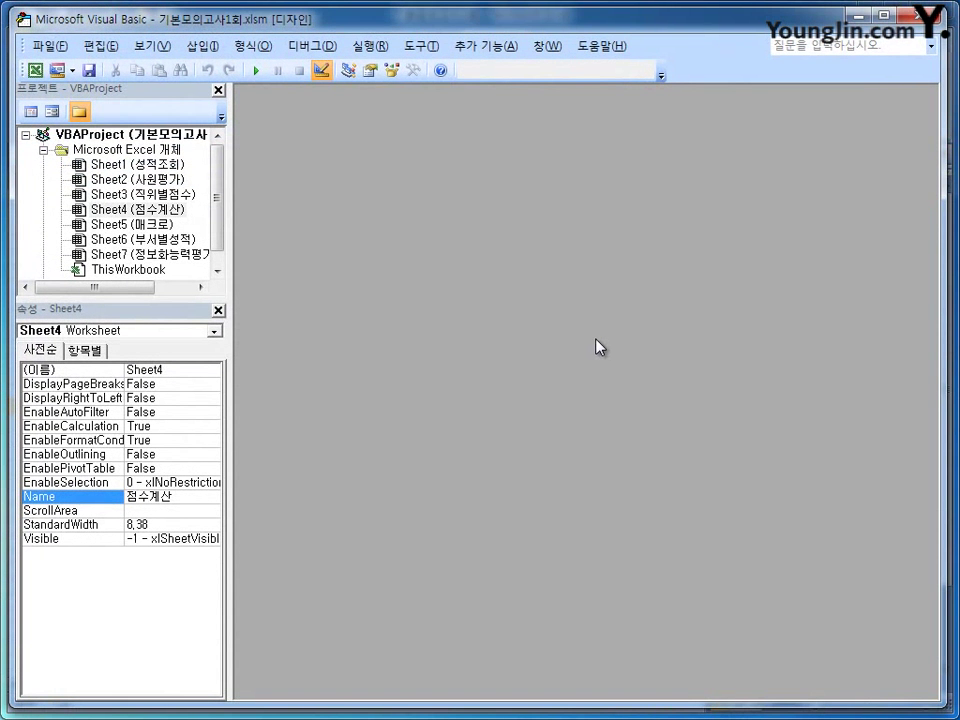
left_click(204, 46)
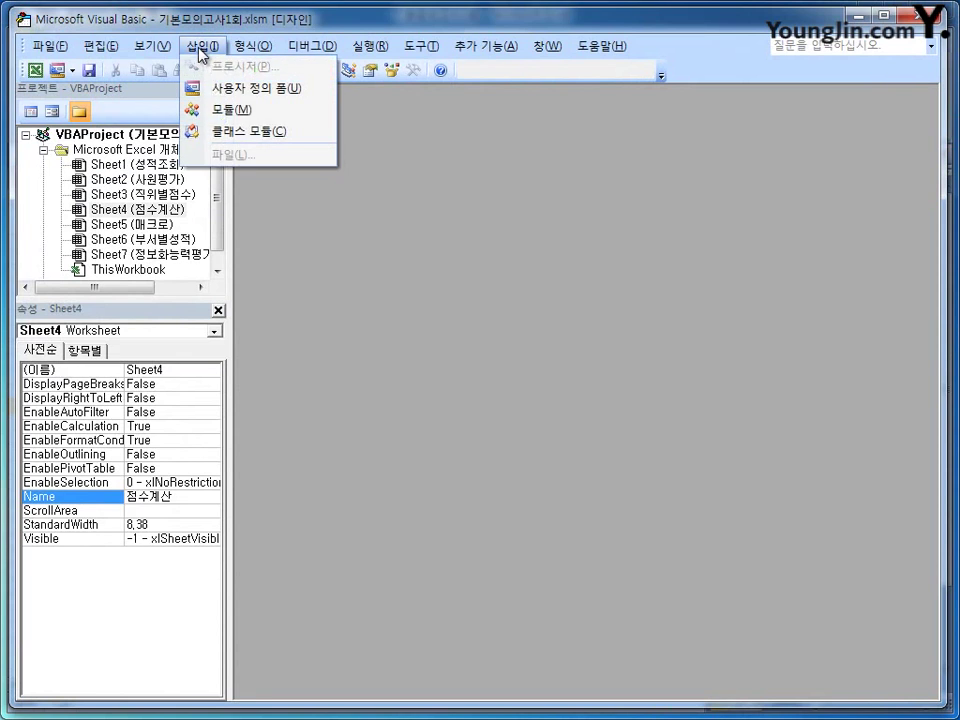
left_click(300, 108)
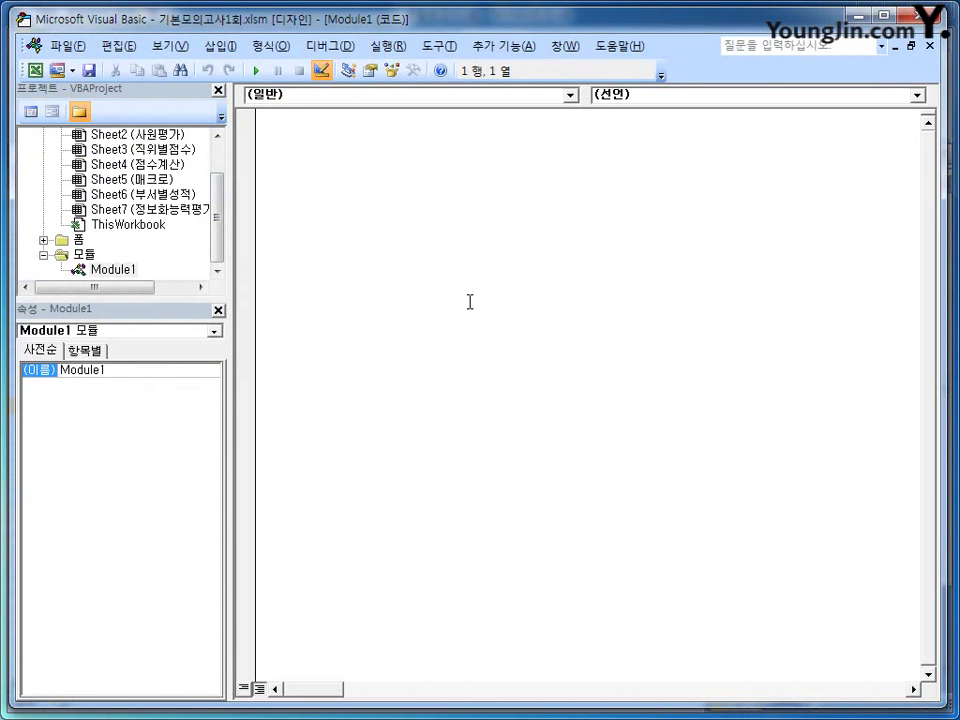
type("public function ")
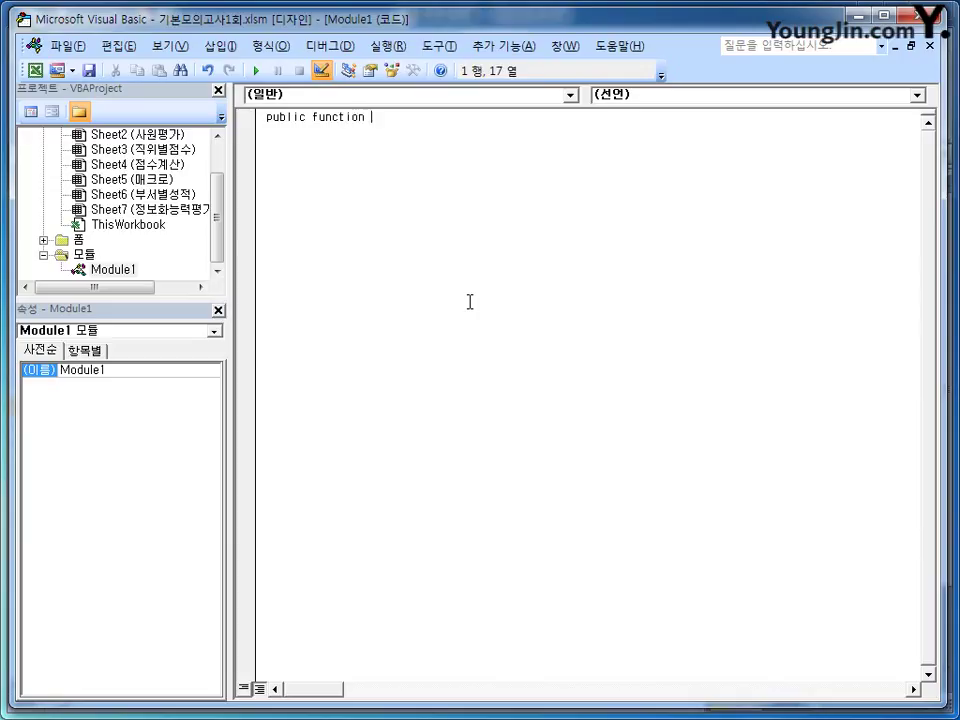
type("fn평ㄱ")
type("ㅏ(")
type("직위,")
type("정보화느")
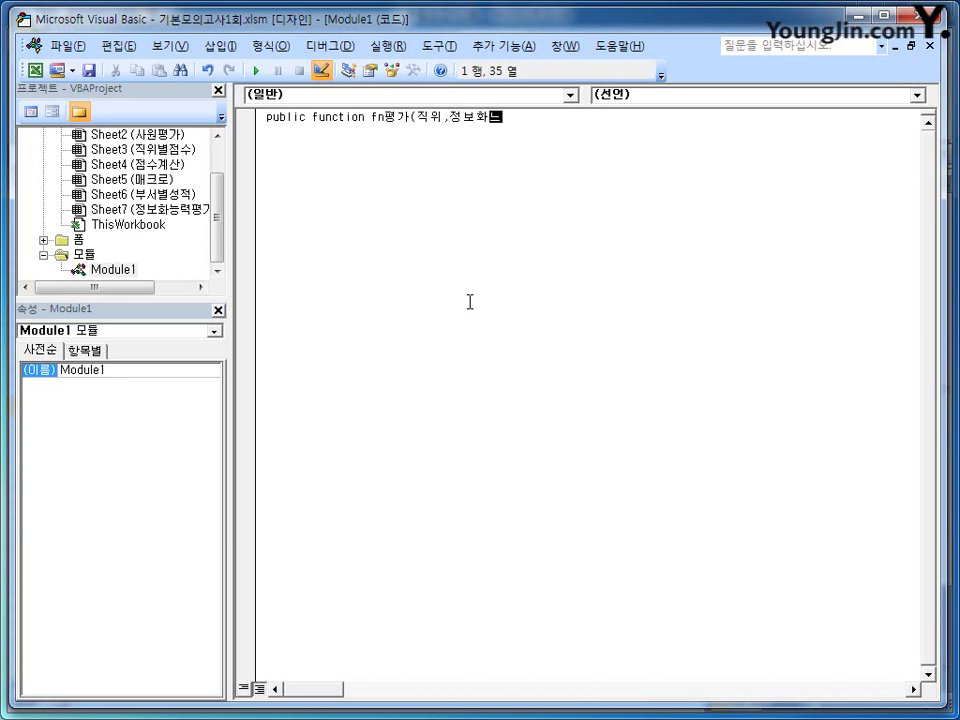
type("ㅇ력)")
key("Return")
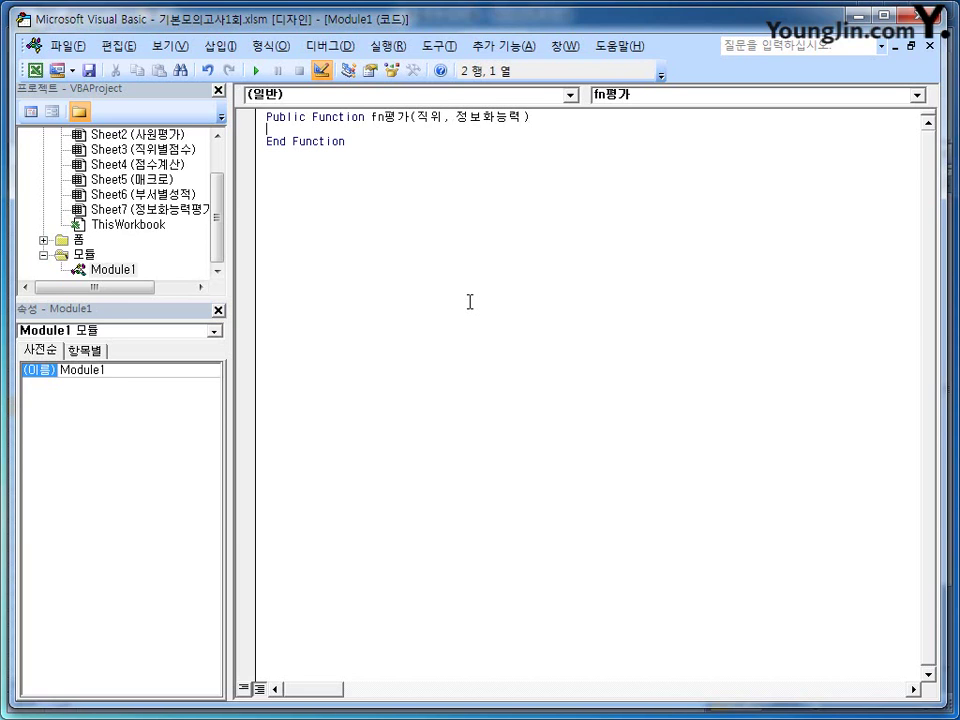
Start the function body with If (직위 = "사원" And 정보화능력 >= 80)
key("Return")
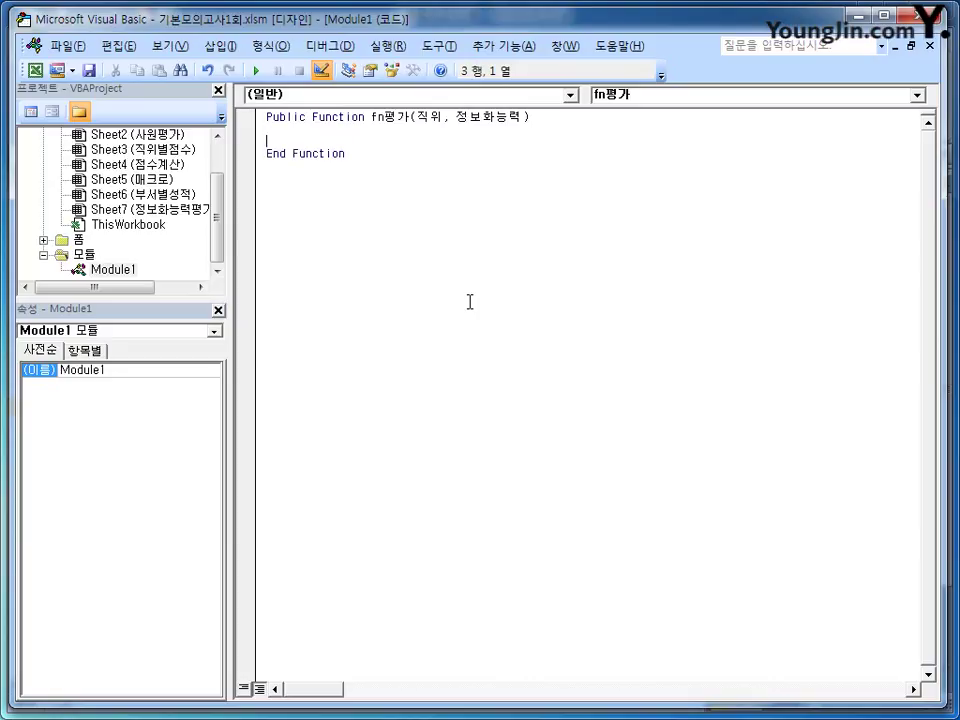
key("Tab")
type("if (")
type("wl")
key("BackSpace")
key("BackSpace")
key("Hangul")
type("직위 = \"tkd")
key("BackSpace")
key("BackSpace")
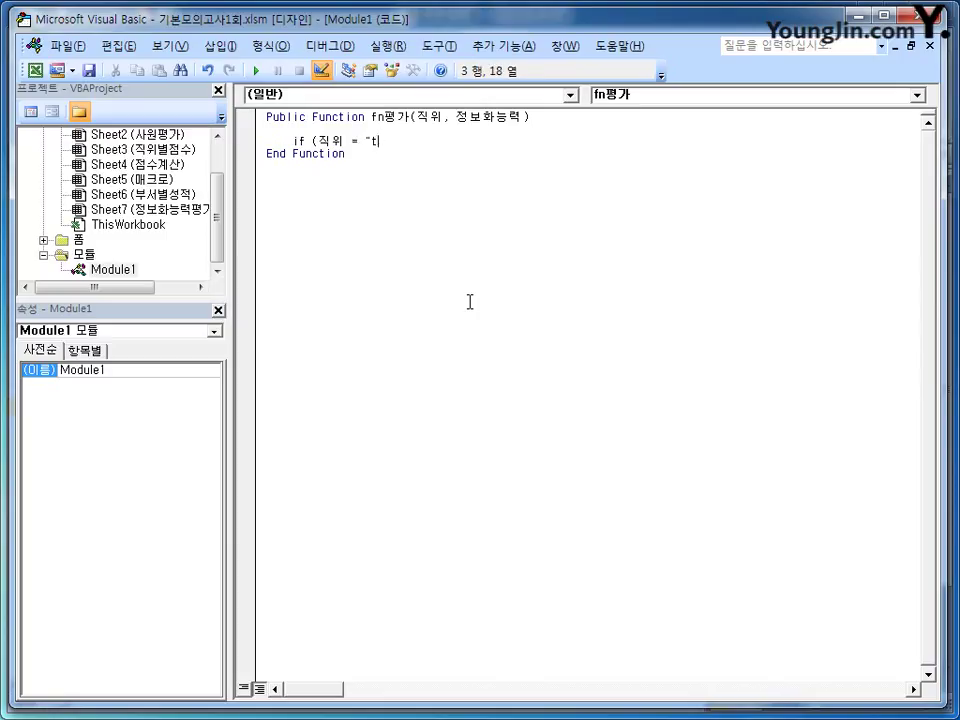
key("BackSpace")
key("Hangul")
type("상원\" ")
type("and")
key("Hangul")
type("지ㅇ보화능ㄹ")
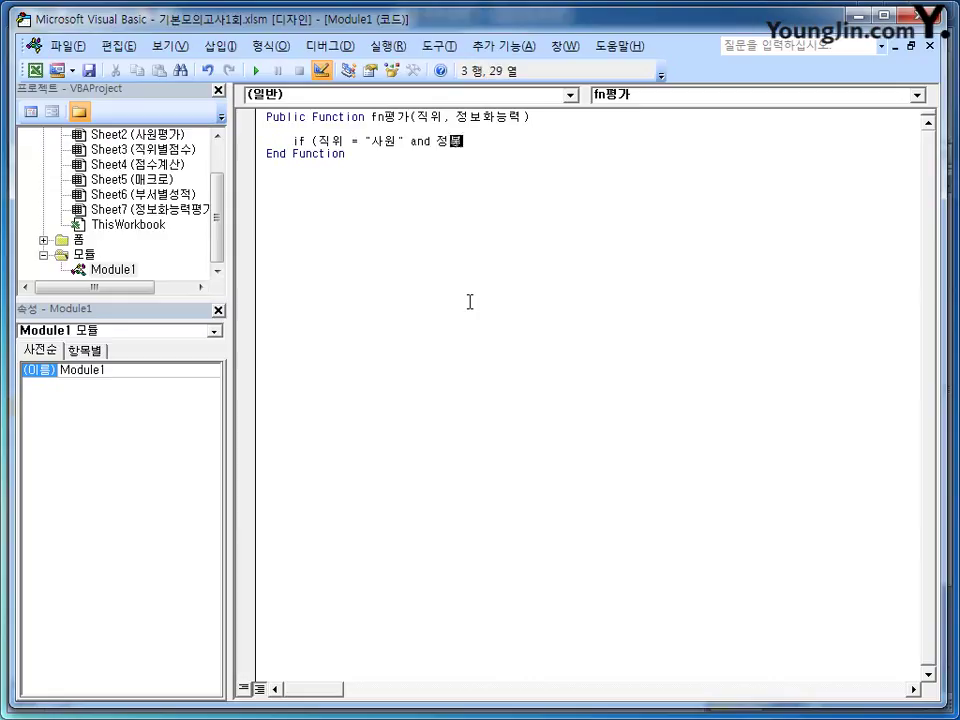
type("ㅕㄱ ")
type(">=80")
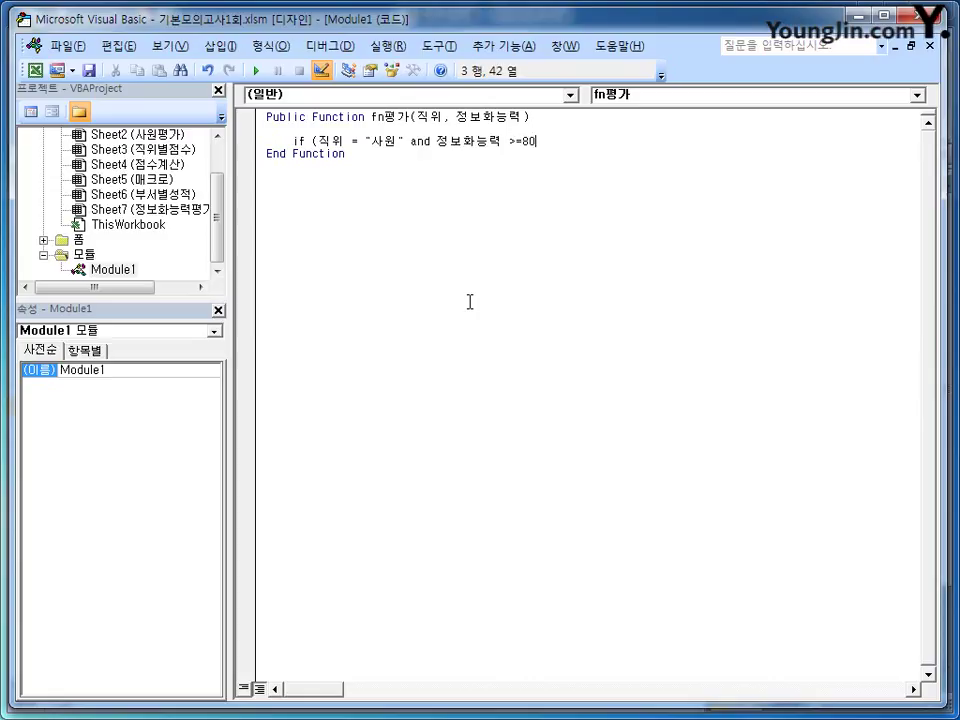
type(")")
Complete the If line with Or (직위 = "대리" And 정보화능력 >= 85) Then
type("ㅐ")
key("BackSpace")
type("or ")
type("(")
type("직위 =")
type("\"")
type("eof")
key("BackSpace")
key("BackSpace")
key("BackSpace")
key("Hangul")
type("댈리\"")
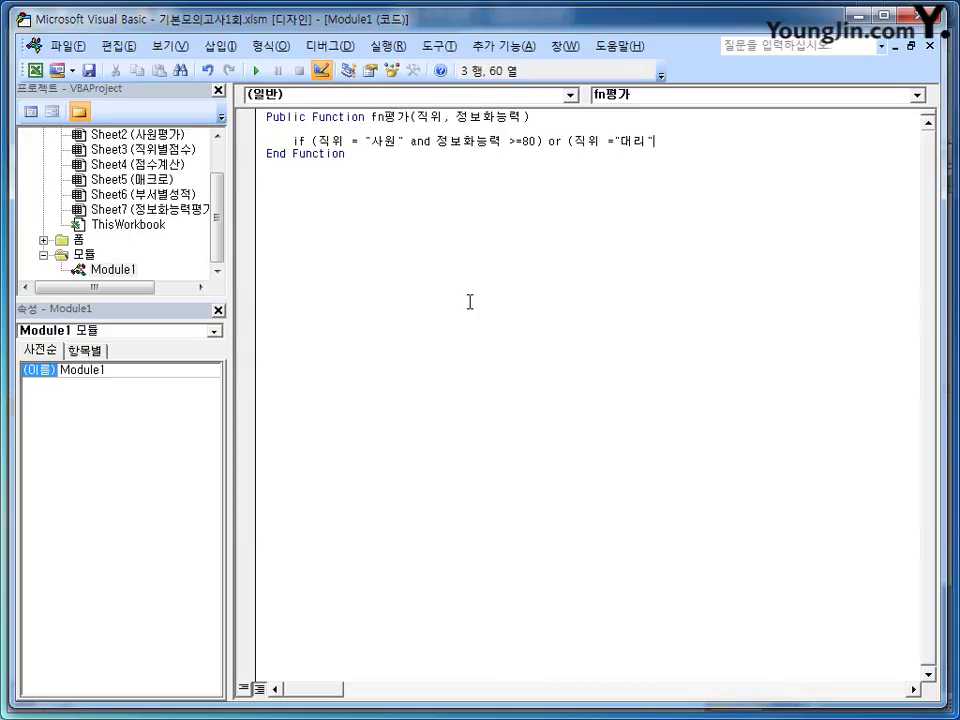
key("Hangul")
type("and")
key("Hangul")
type("정보화능력 >=")
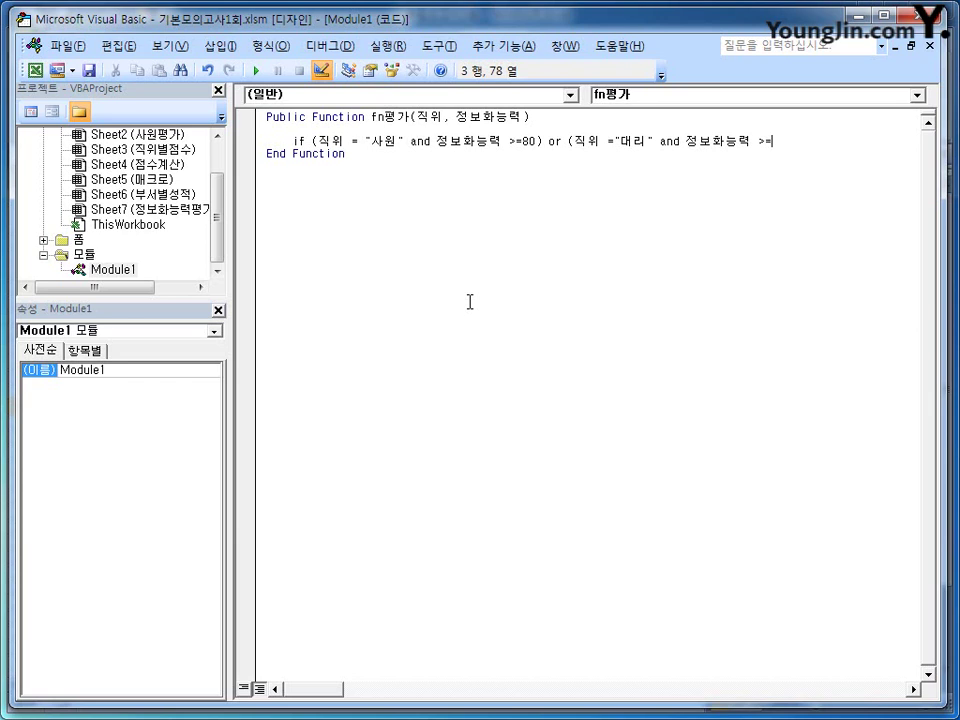
type("85")
type(")")
type("the")
type("n")
key("Return")
Make fn평가 return "우수사원" when true, else "", closing with End If
type("fn")
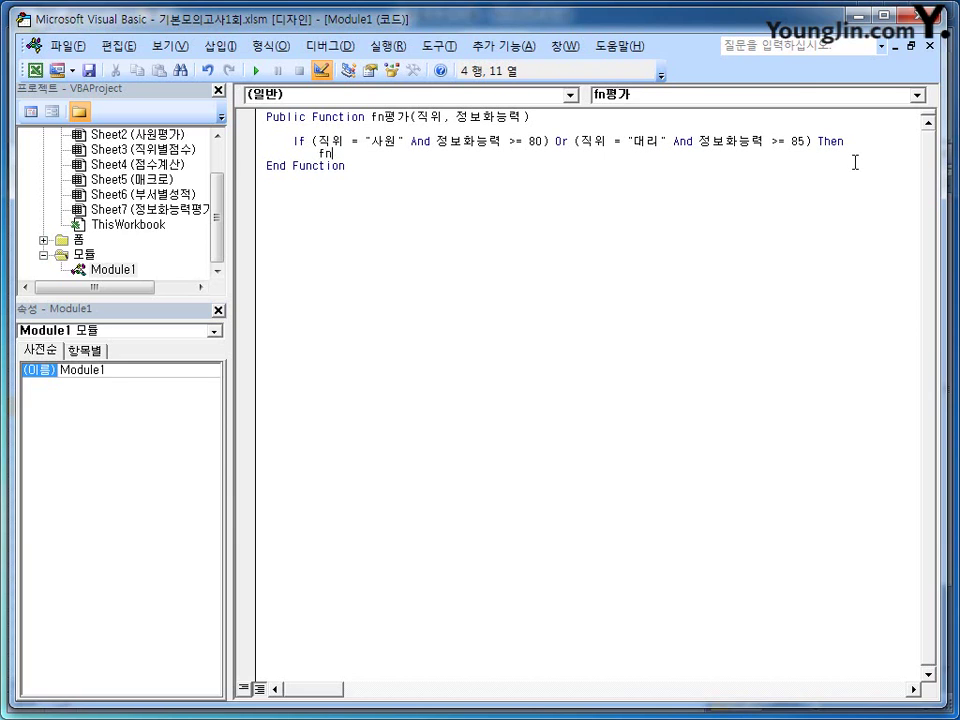
type("평가 = \"우수사원\"우수상원\"")
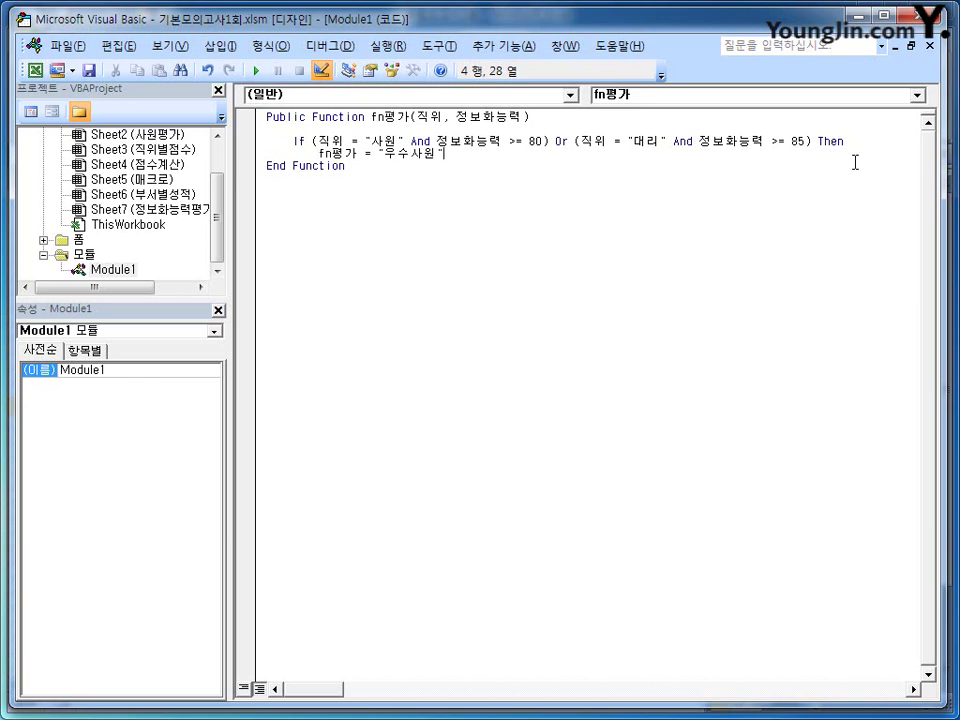
key("Return")
key("BackSpace")
type("else")
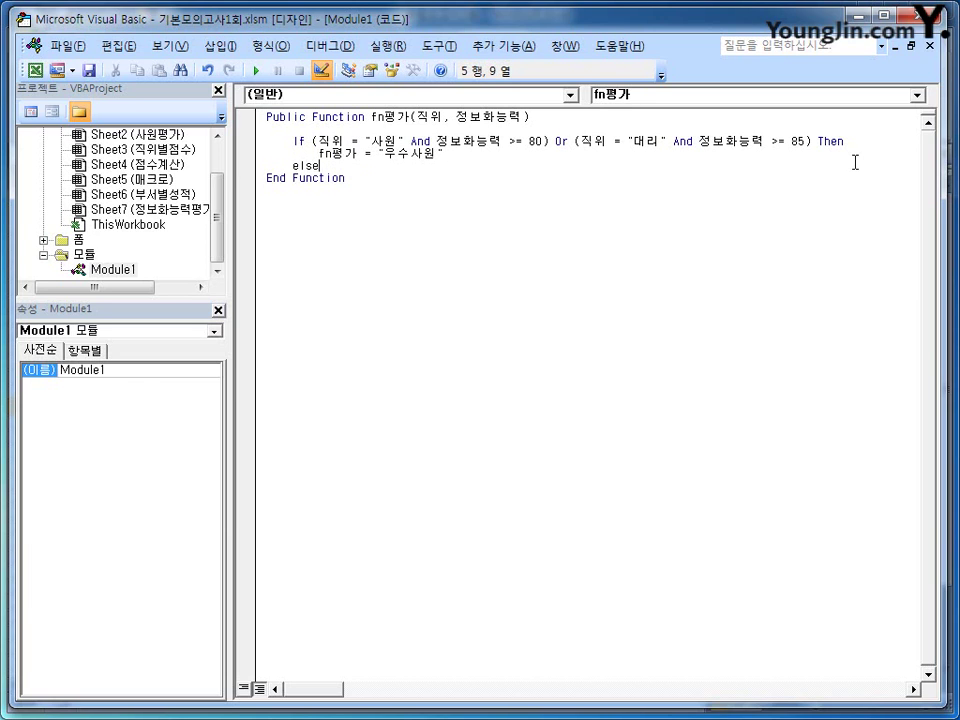
key("Return")
key("Tab")
type("fn")
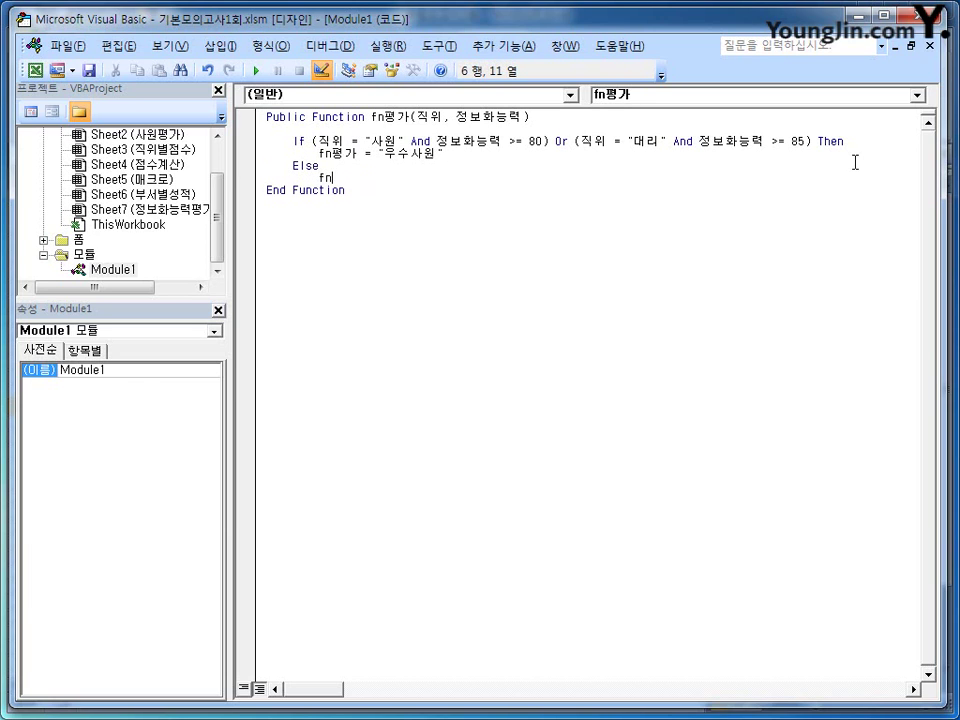
type("평ㄱㅏ ")
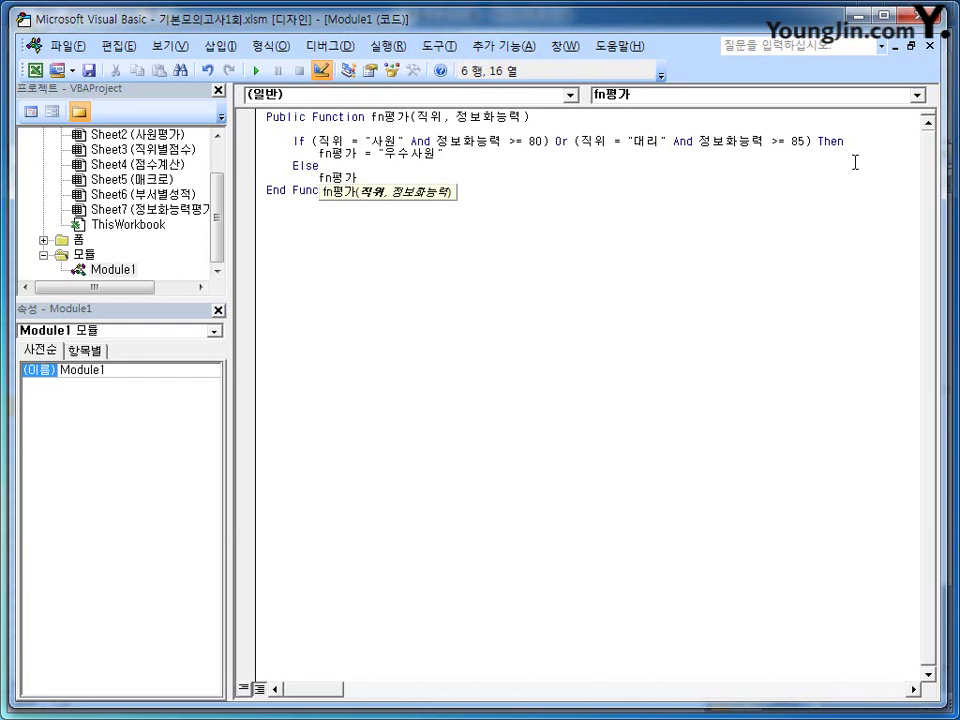
type("= \"\"")
key("Return")
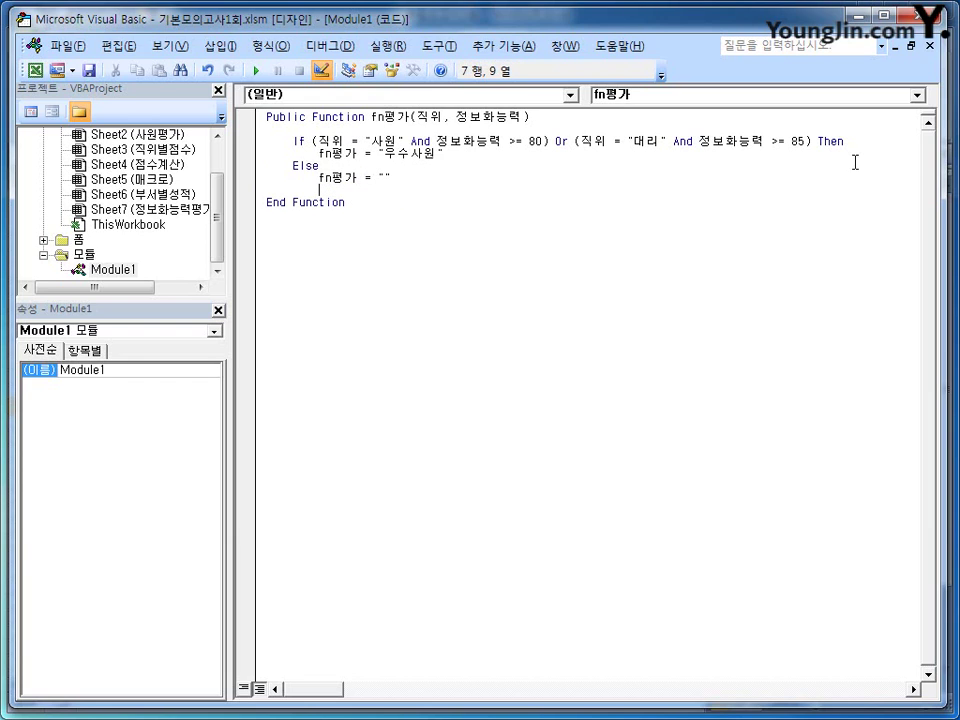
key("BackSpace")
type("end if")
key("Return")
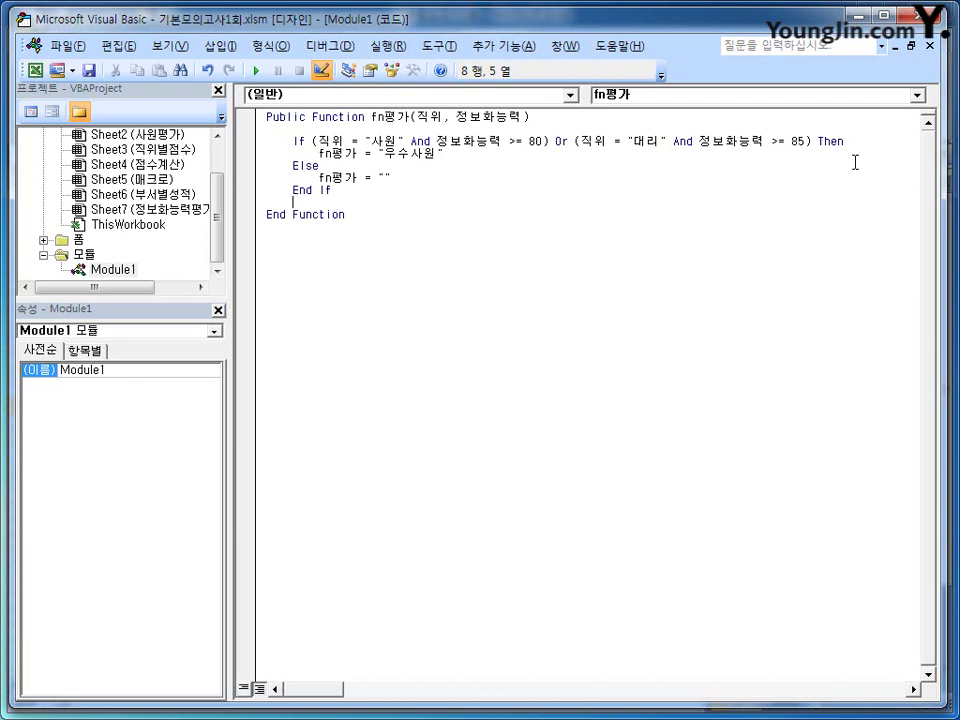
Review the If, Then, Else and End If parts of fn평가, then minimize the editor
left_click(484, 246)
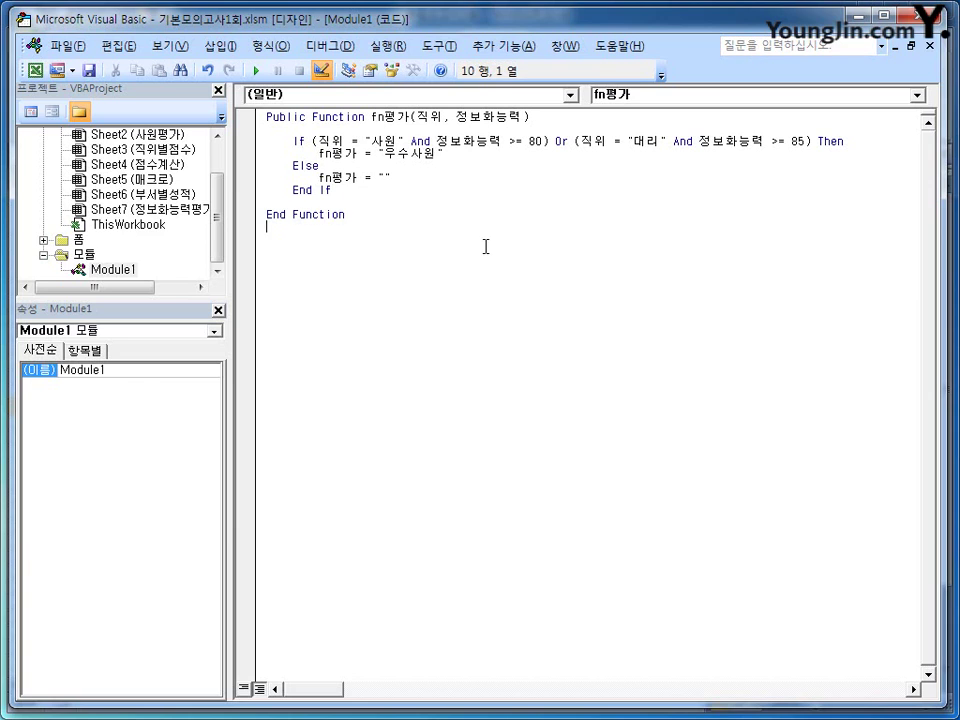
double_click(300, 142)
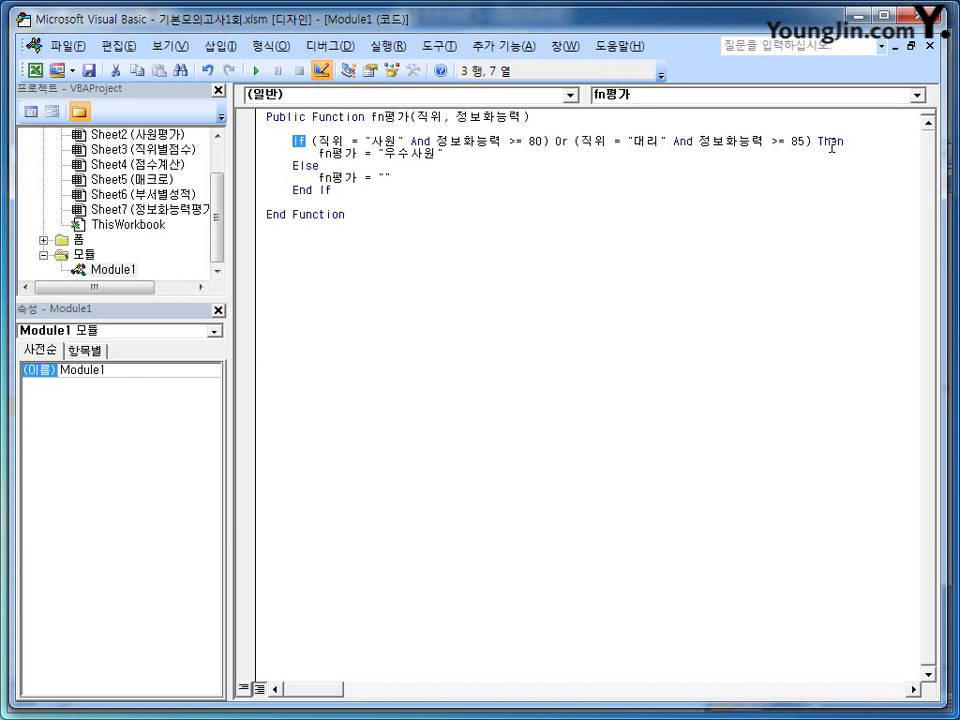
double_click(831, 143)
left_click(320, 153)
left_click_drag(320, 153, 471, 152)
left_click_drag(291, 165, 427, 177)
left_click(364, 212)
left_click(429, 223)
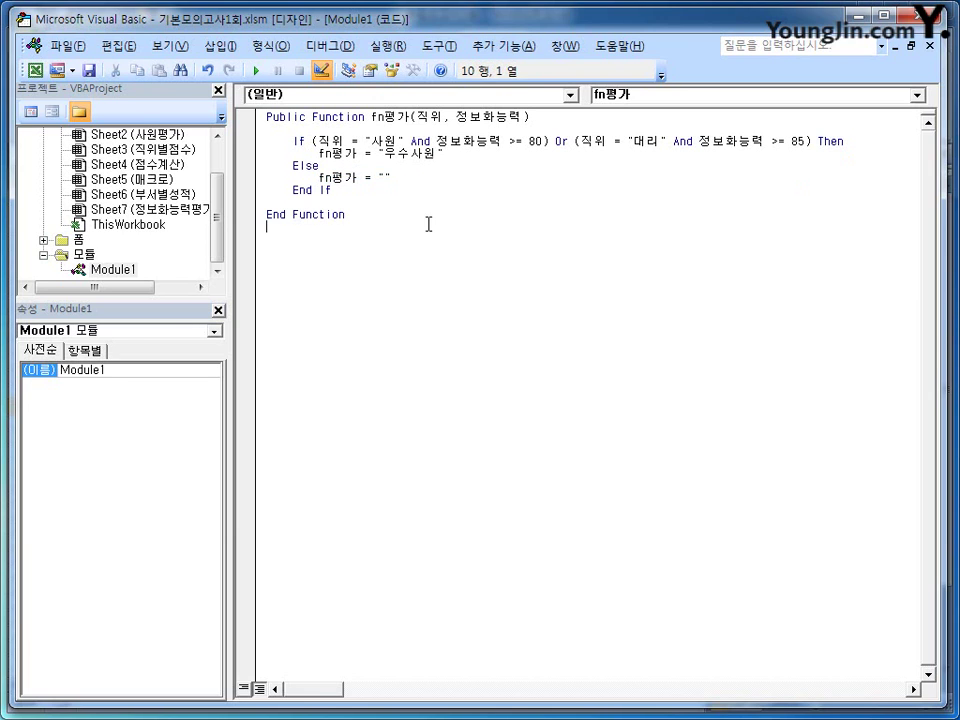
double_click(298, 142)
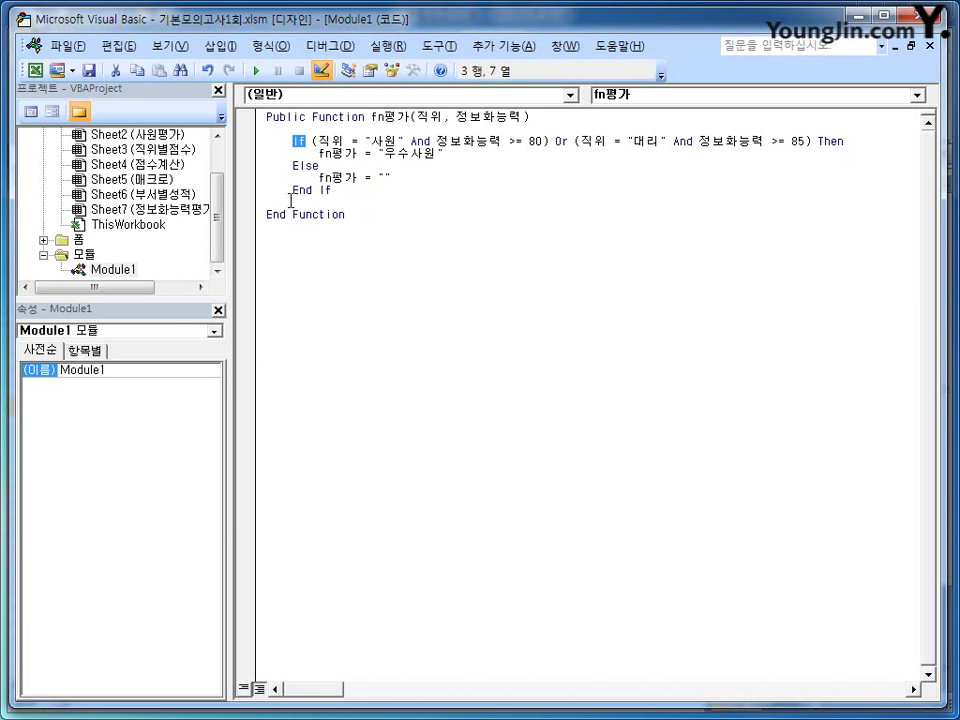
left_click_drag(292, 190, 333, 190)
left_click(380, 270)
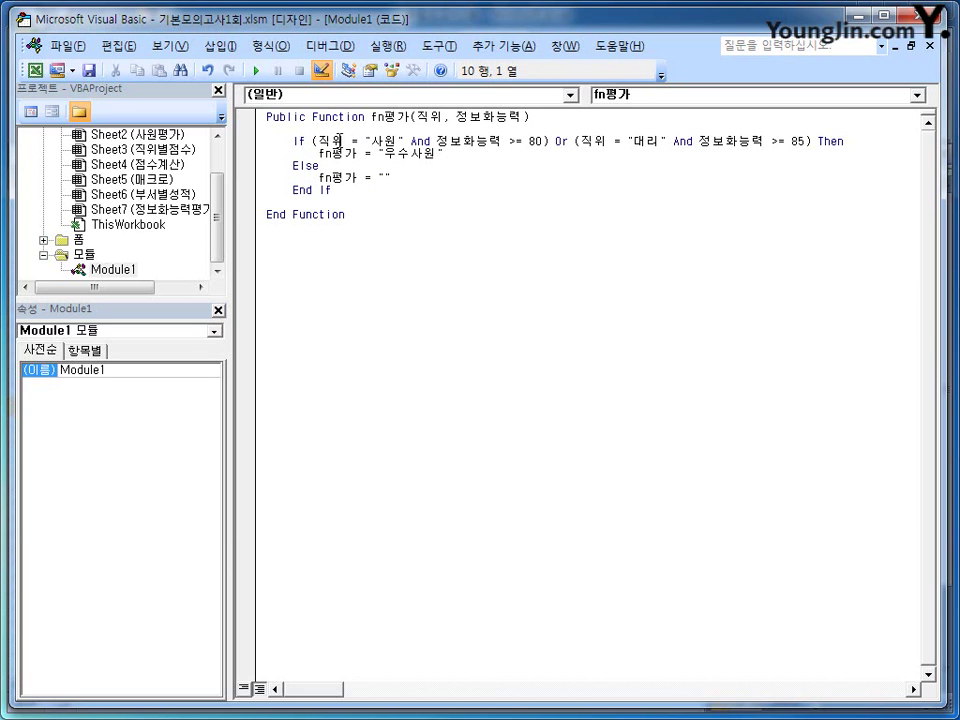
left_click_drag(312, 142, 812, 148)
key("ctrl+End")
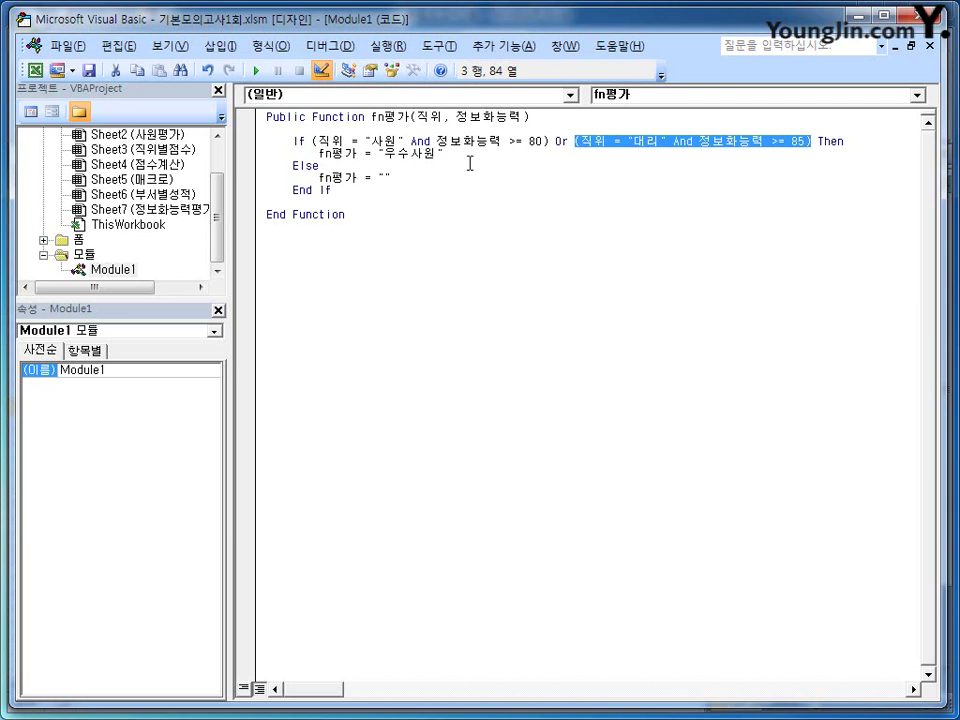
left_click(469, 163)
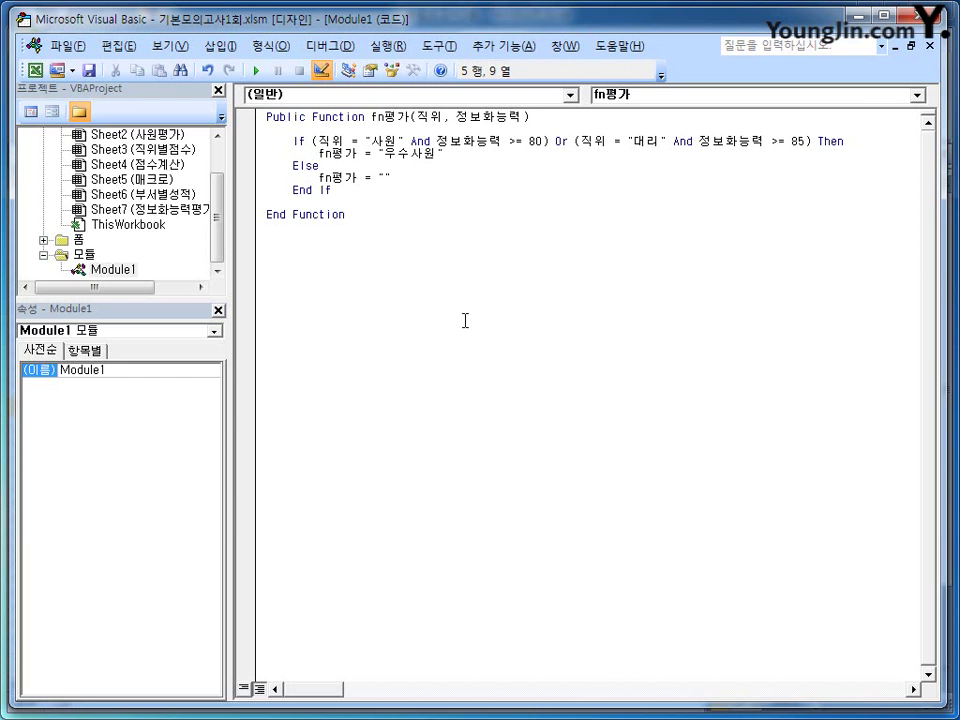
left_click(896, 46)
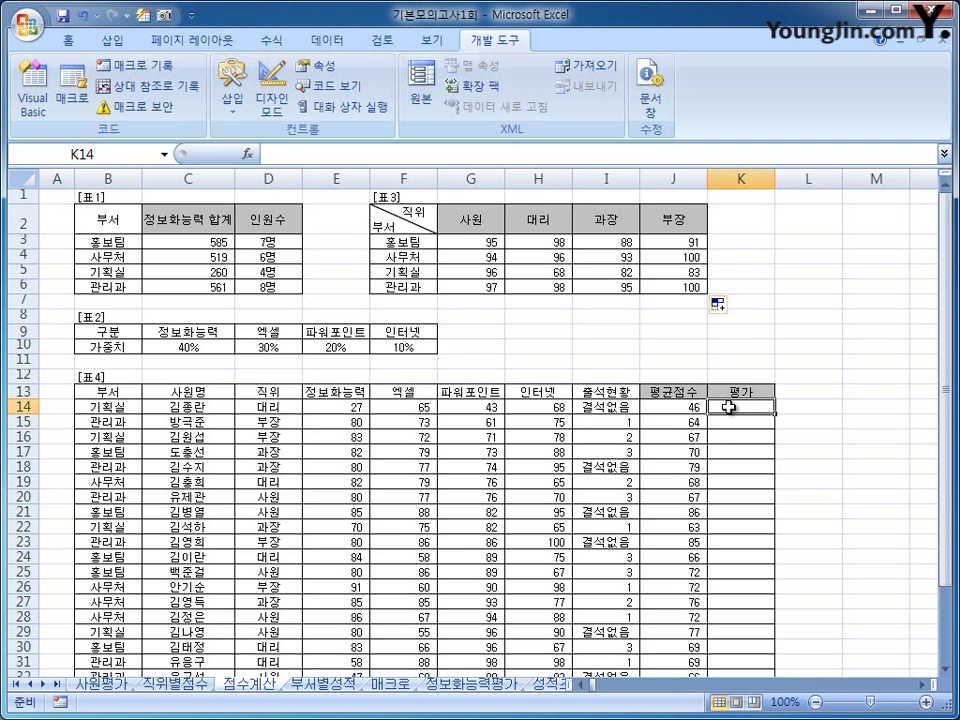
Enter =fn평가(D14, E14) in K14 from the user-defined function category
left_click(250, 157)
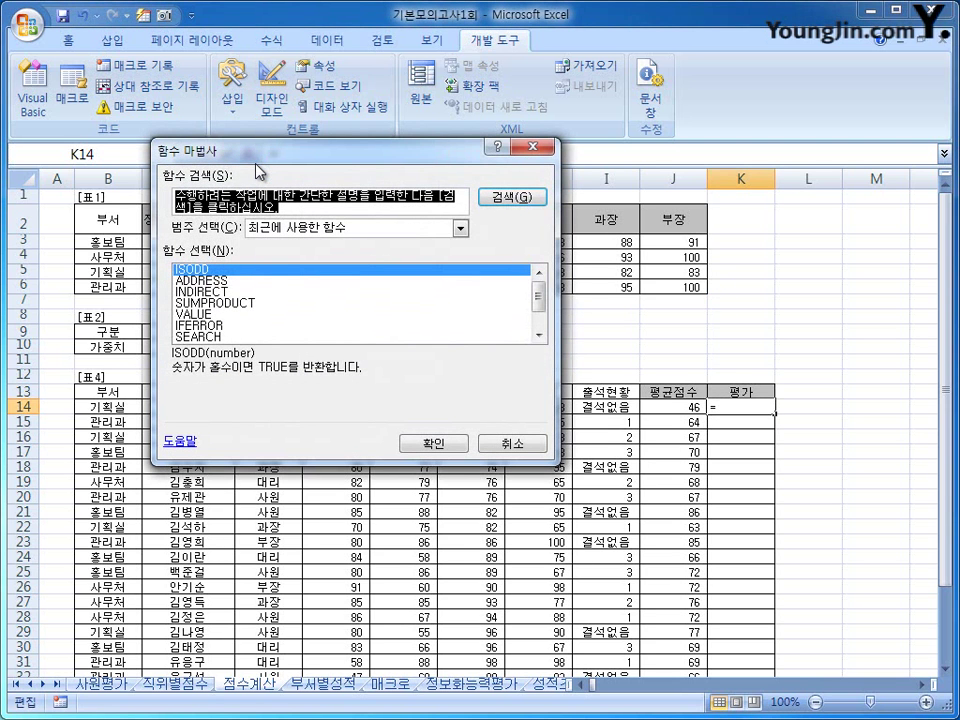
left_click(340, 228)
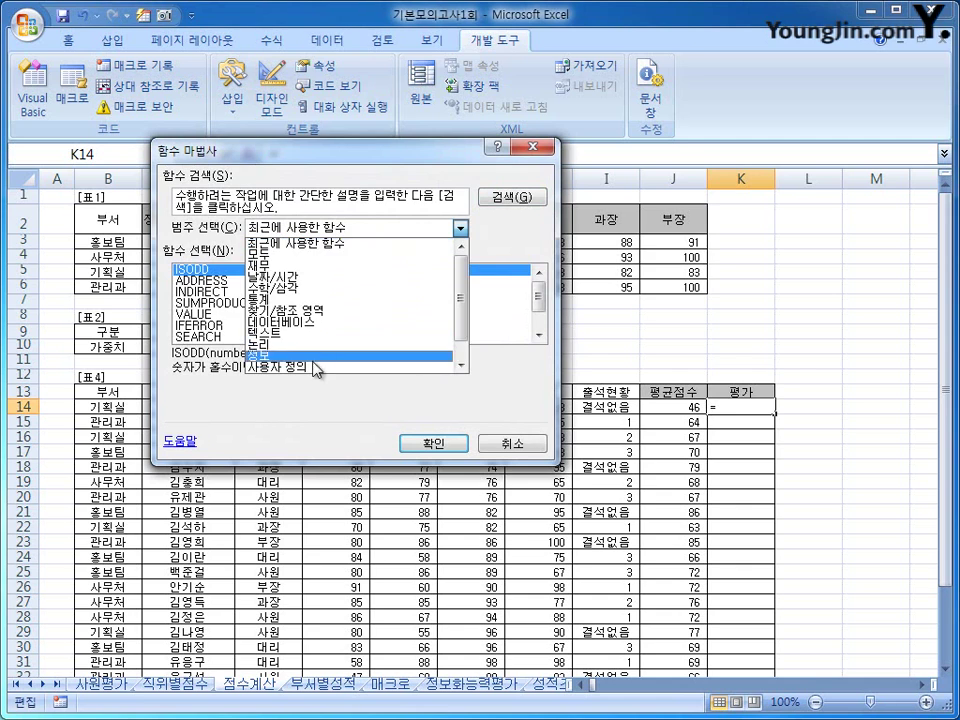
left_click(300, 367)
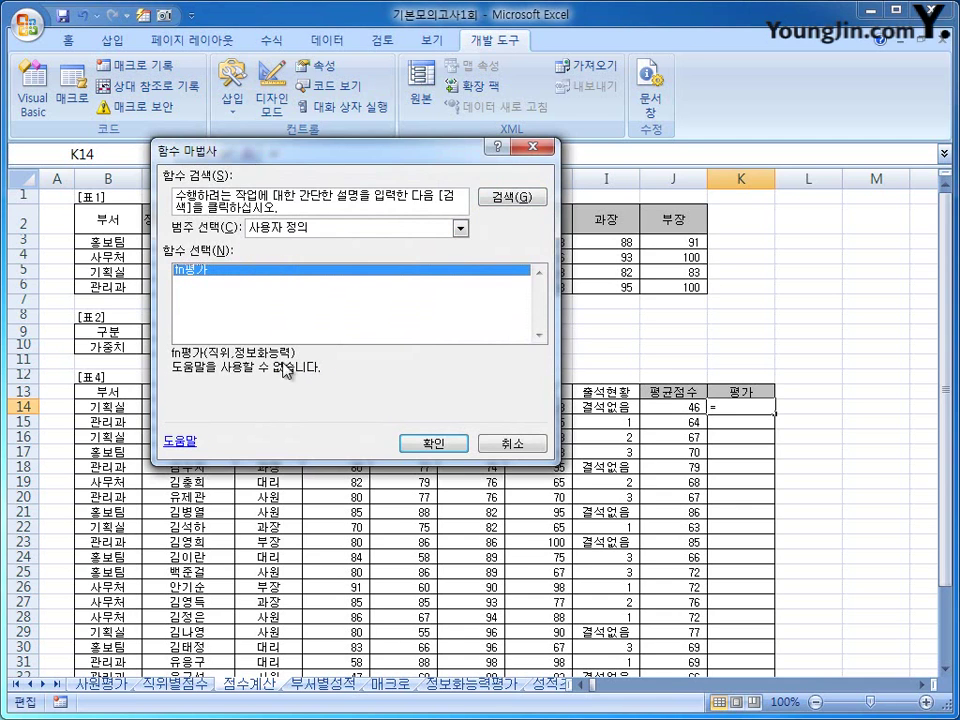
left_click(447, 452)
left_click_drag(352, 350, 548, 256)
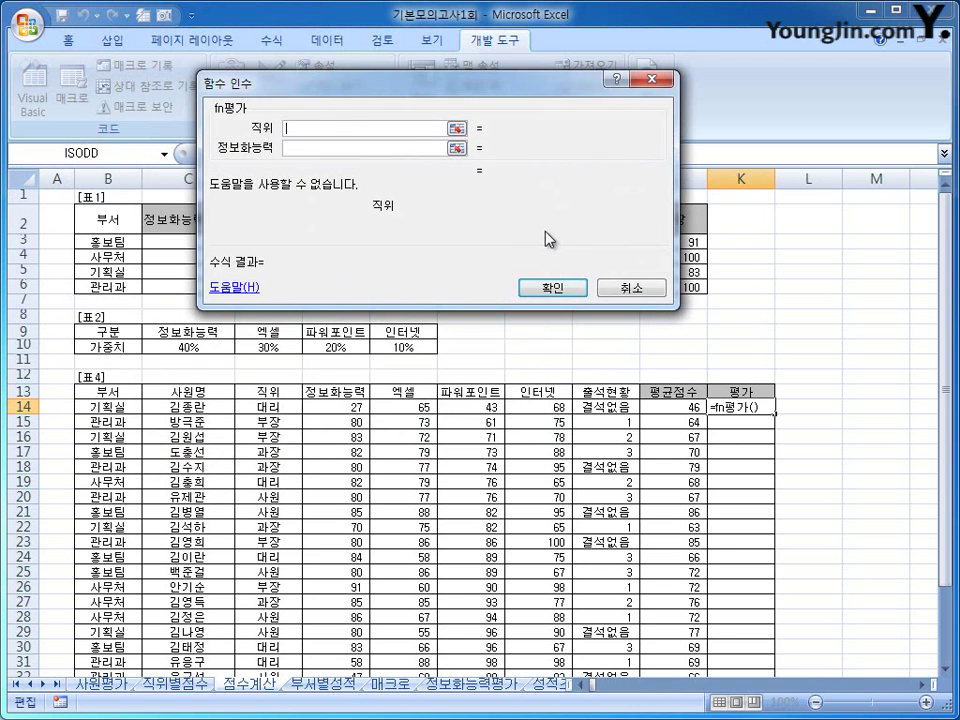
left_click(255, 408)
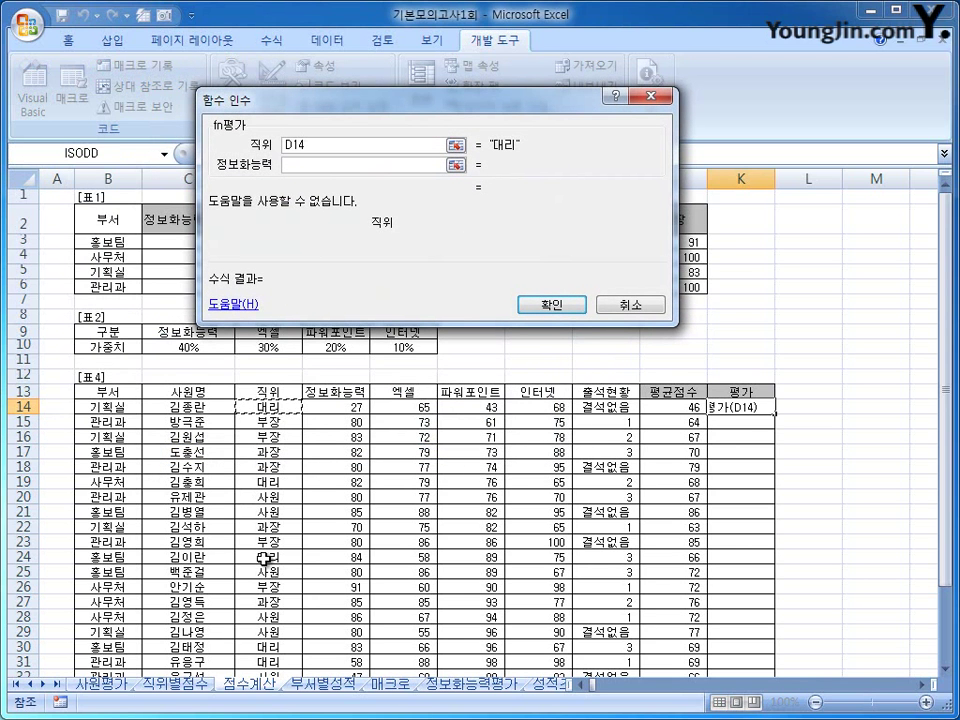
left_click(308, 166)
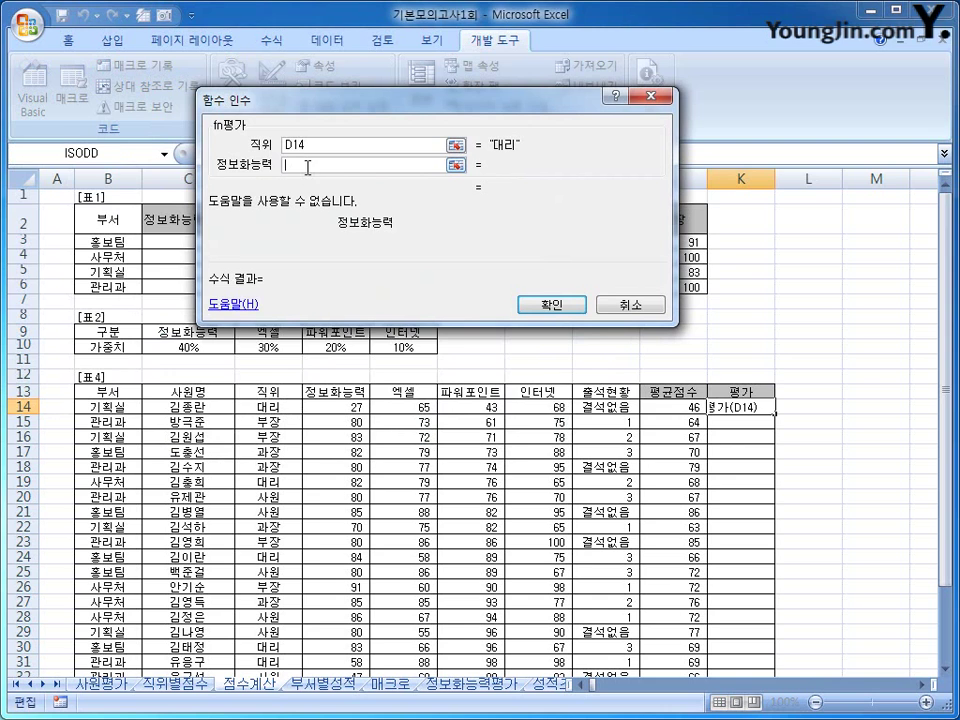
left_click(351, 405)
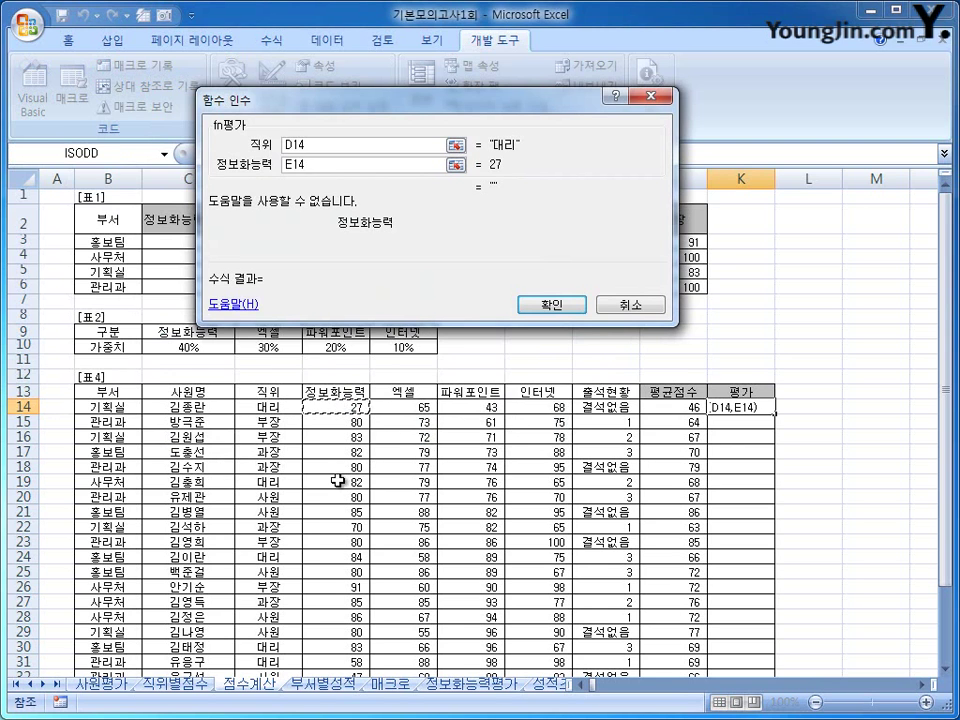
left_click(560, 302)
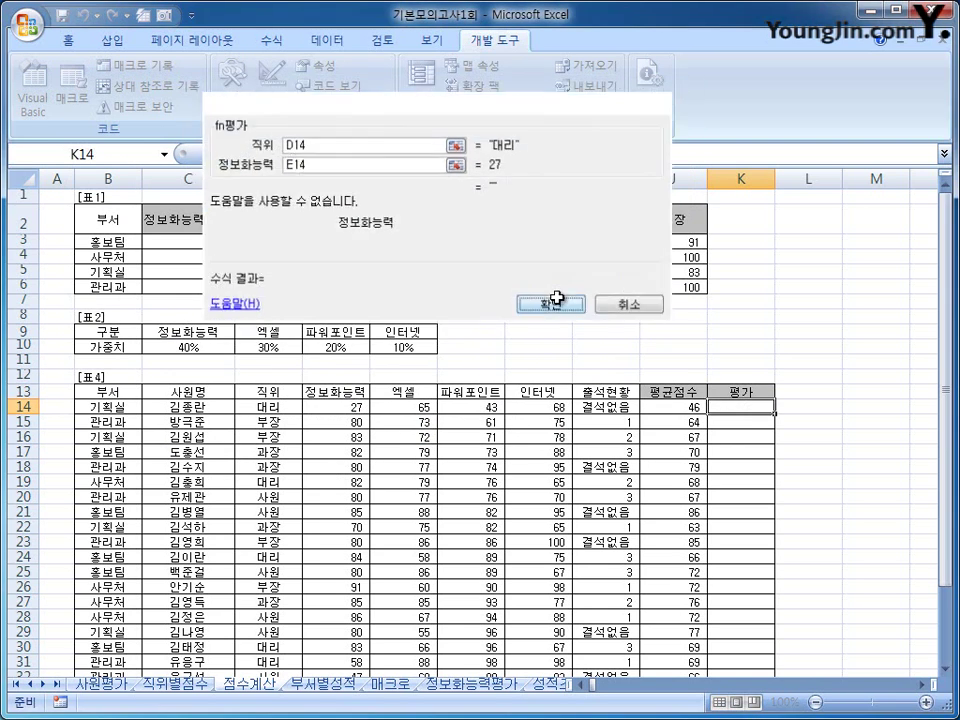
Fill the formula down the 평가 column to K38, check results, and switch to 부서별성적
double_click(775, 411)
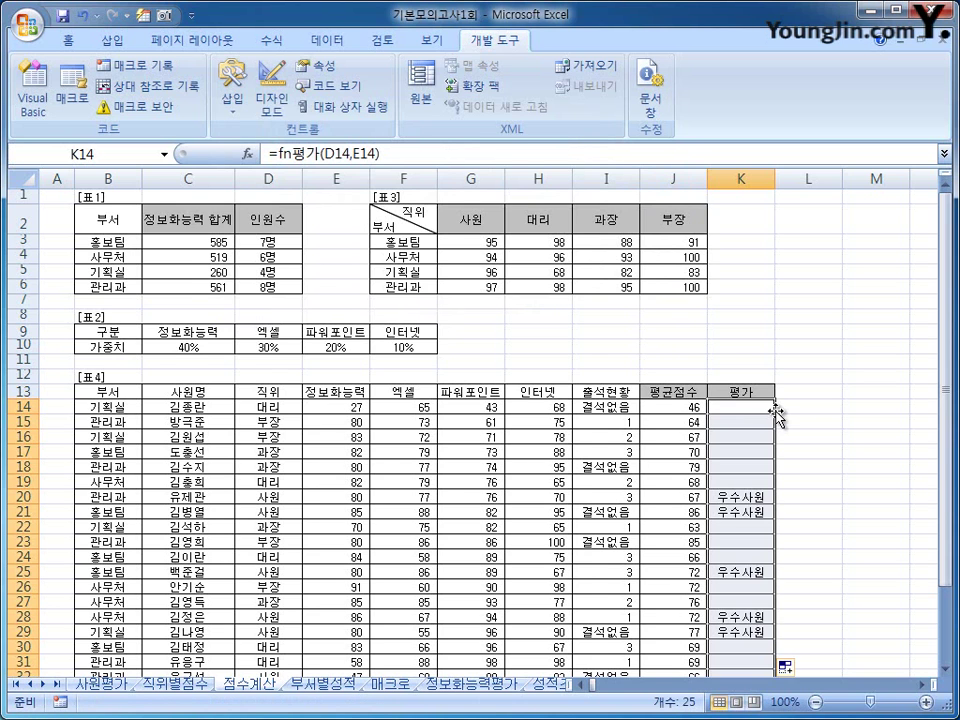
scroll(720, 440, "down", 3)
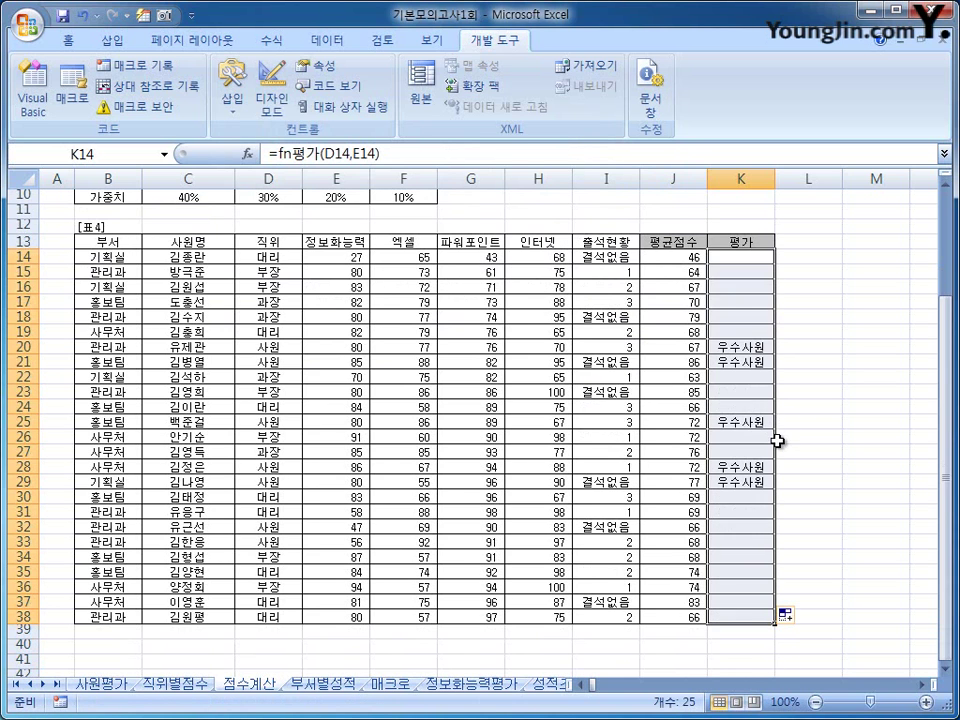
left_click(746, 619)
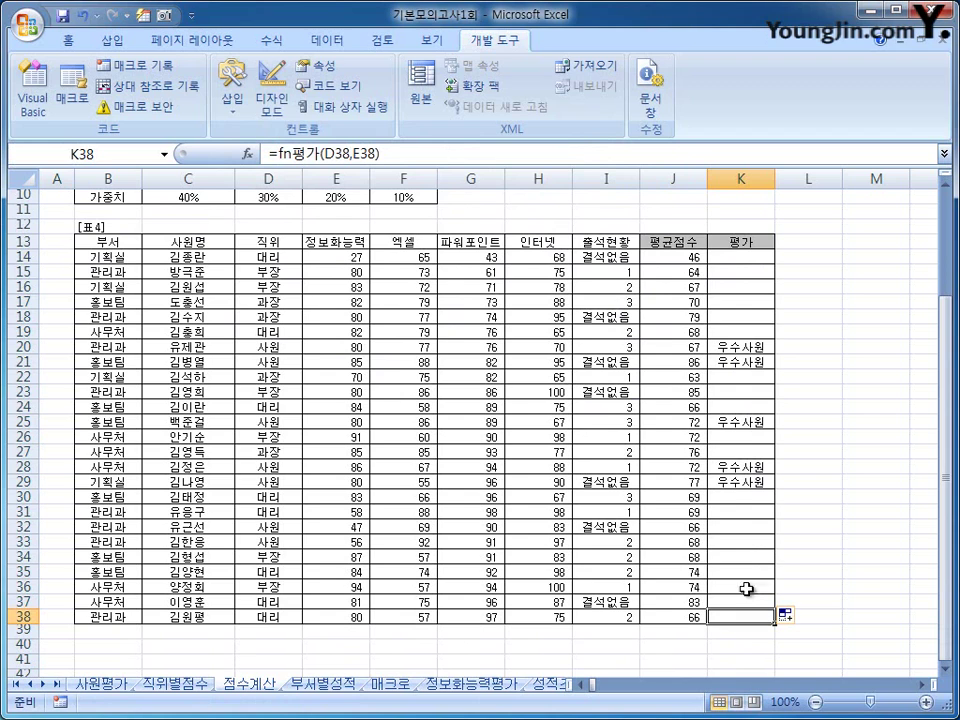
left_click(739, 346)
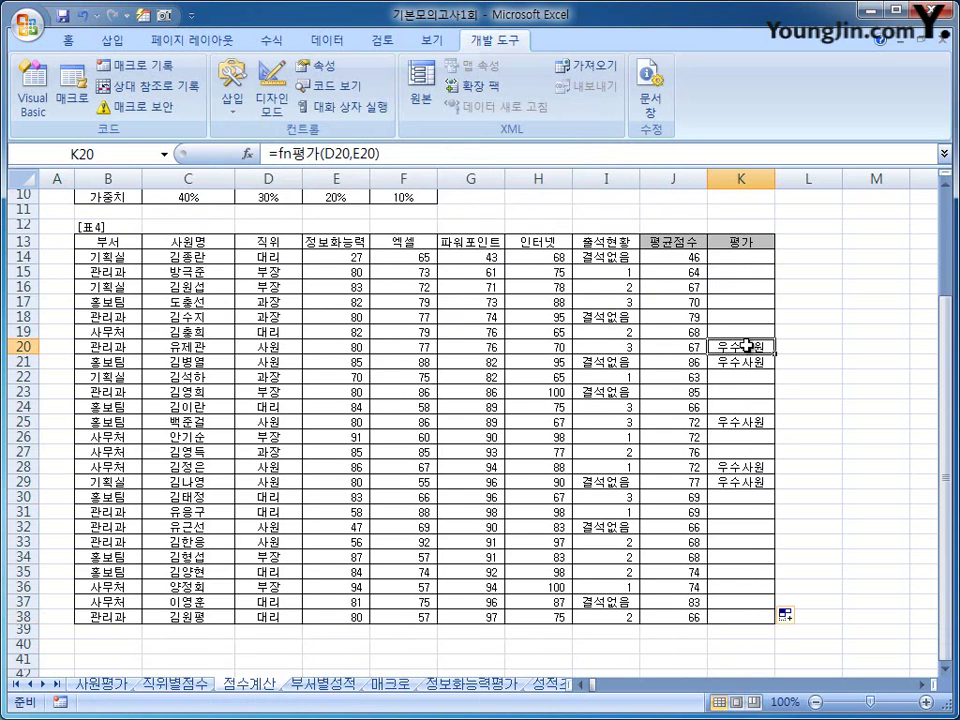
left_click(751, 619)
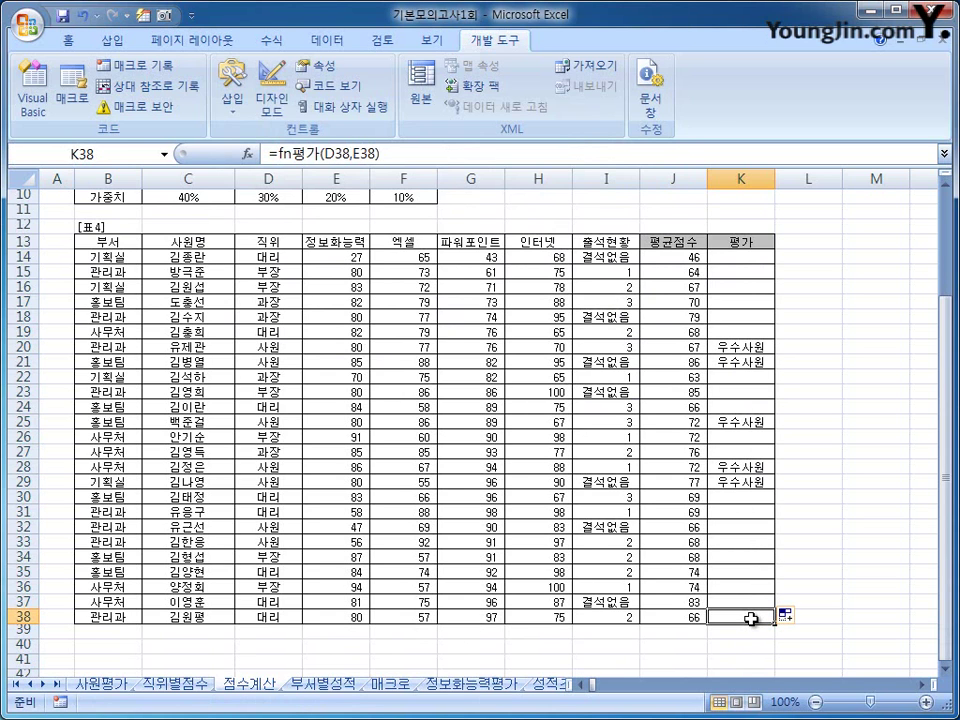
left_click(324, 685)
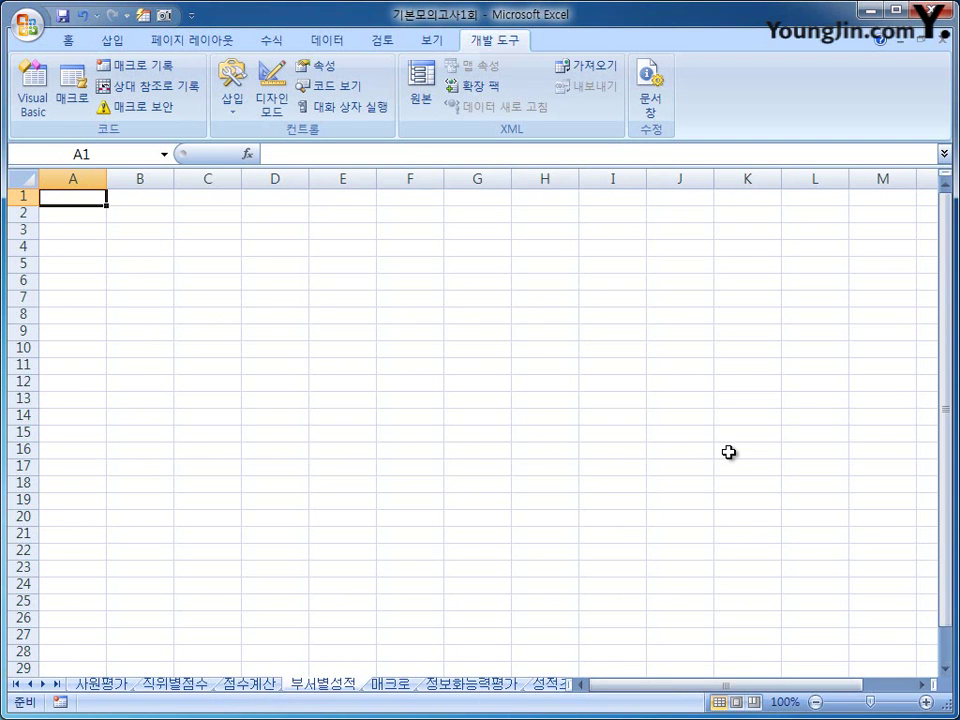
Start a Microsoft Query import at B4 from an MS Access source using 사원평가.mdb
left_click(139, 249)
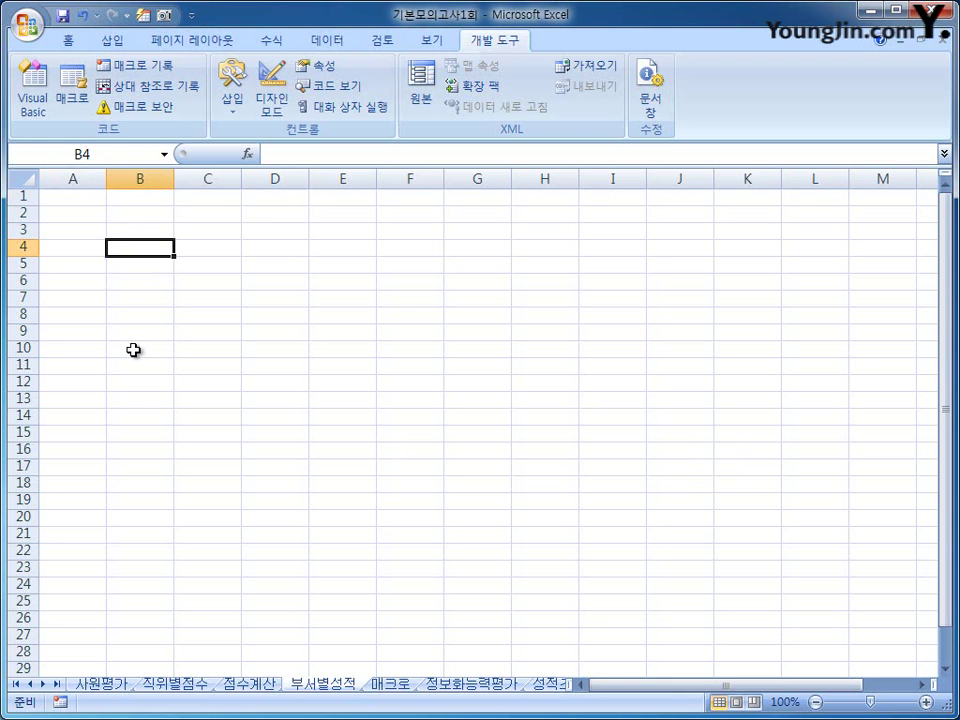
left_click(326, 42)
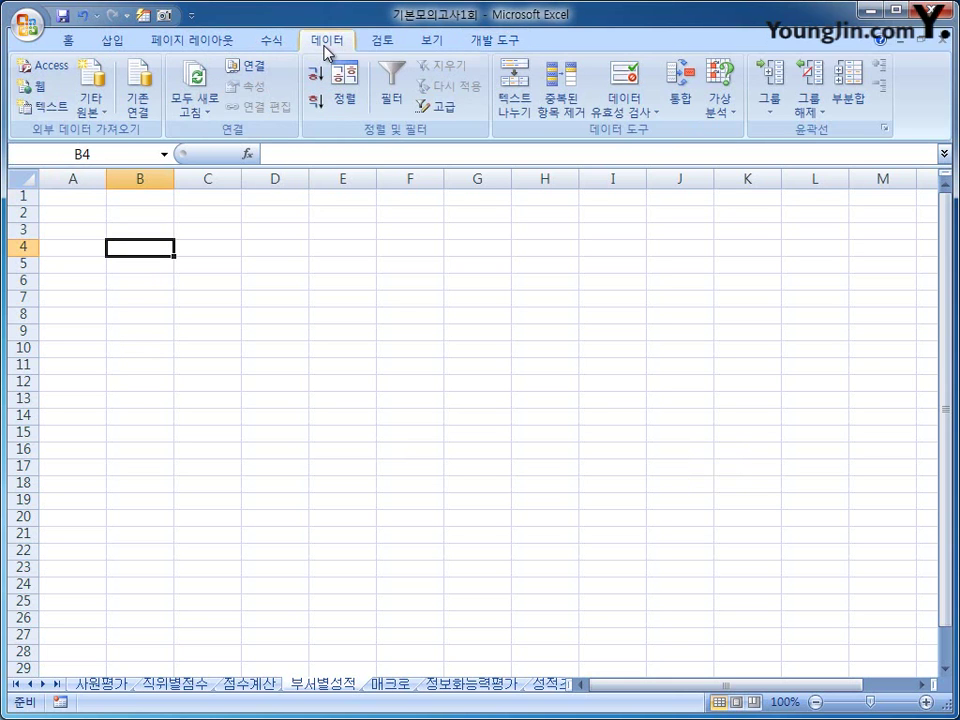
left_click(100, 112)
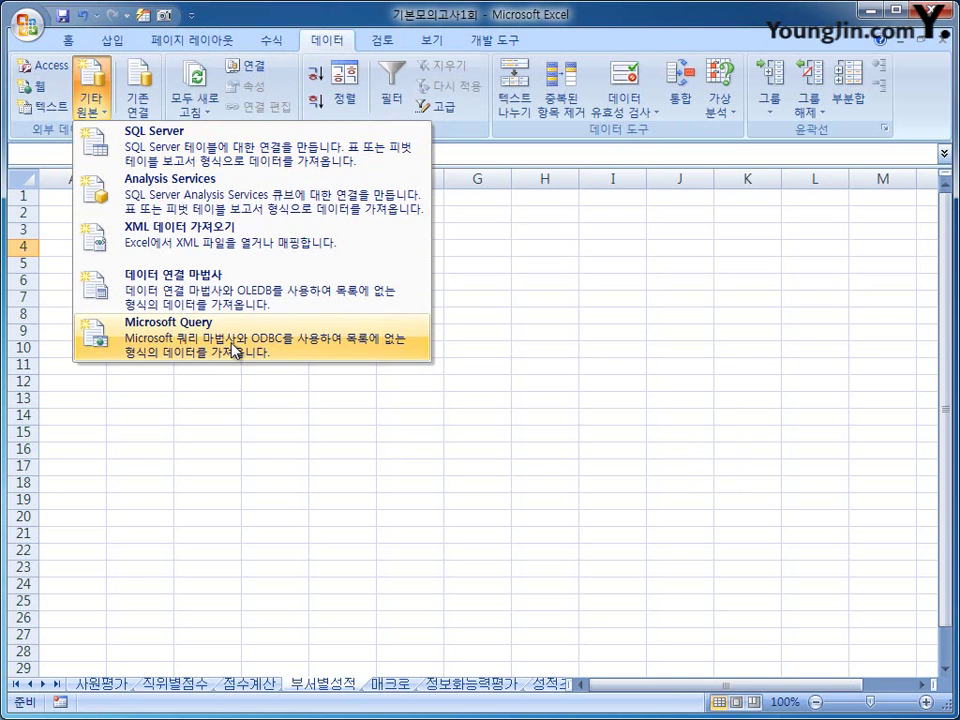
left_click(233, 348)
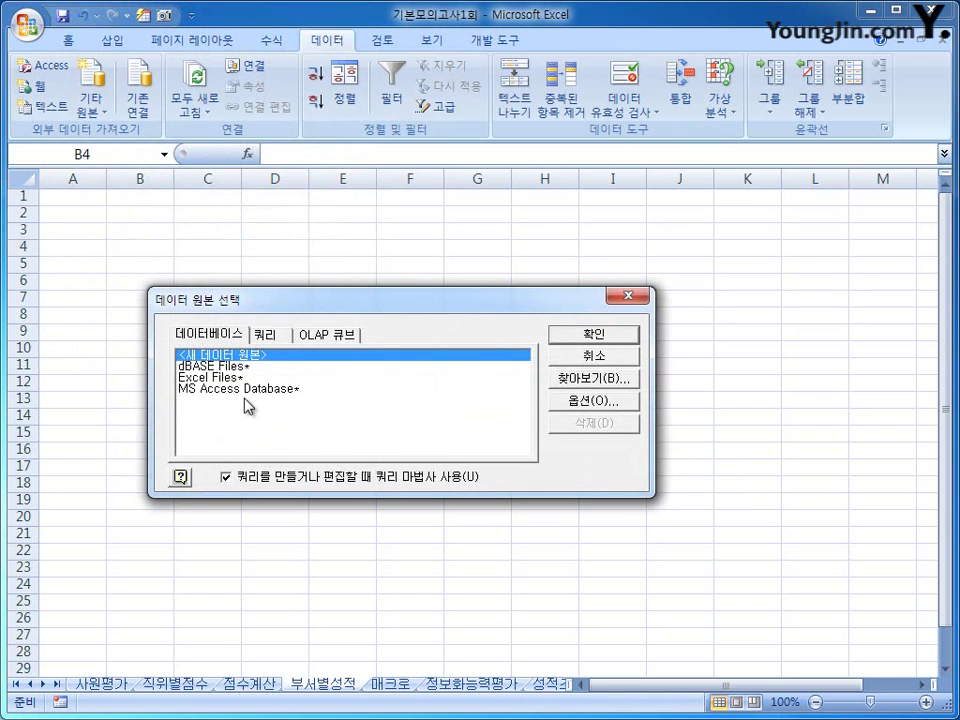
left_click(270, 437)
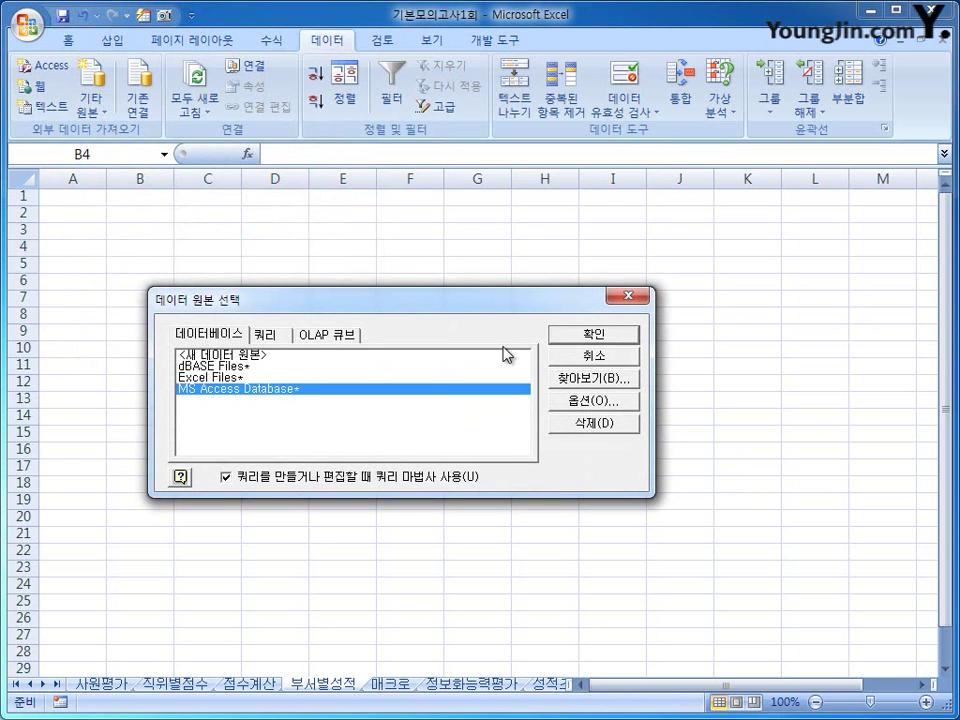
left_click(558, 340)
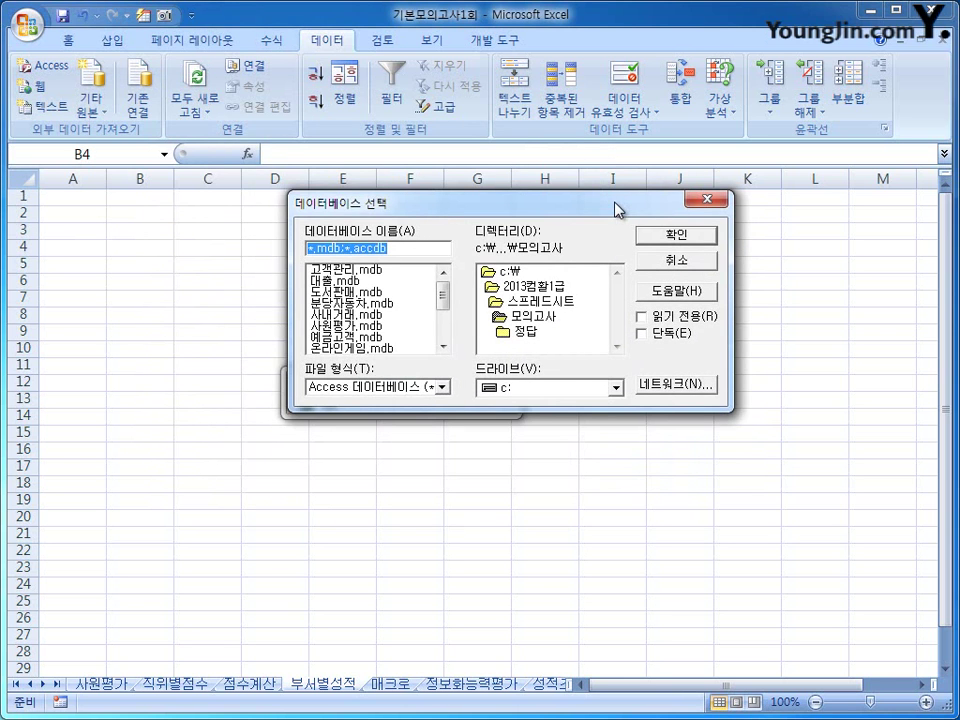
left_click(379, 327)
Add 부서코드, 직위, 정보화능력, 엑셀, 파워포인트 and 인터넷 from the 사원평가 table
left_click(655, 240)
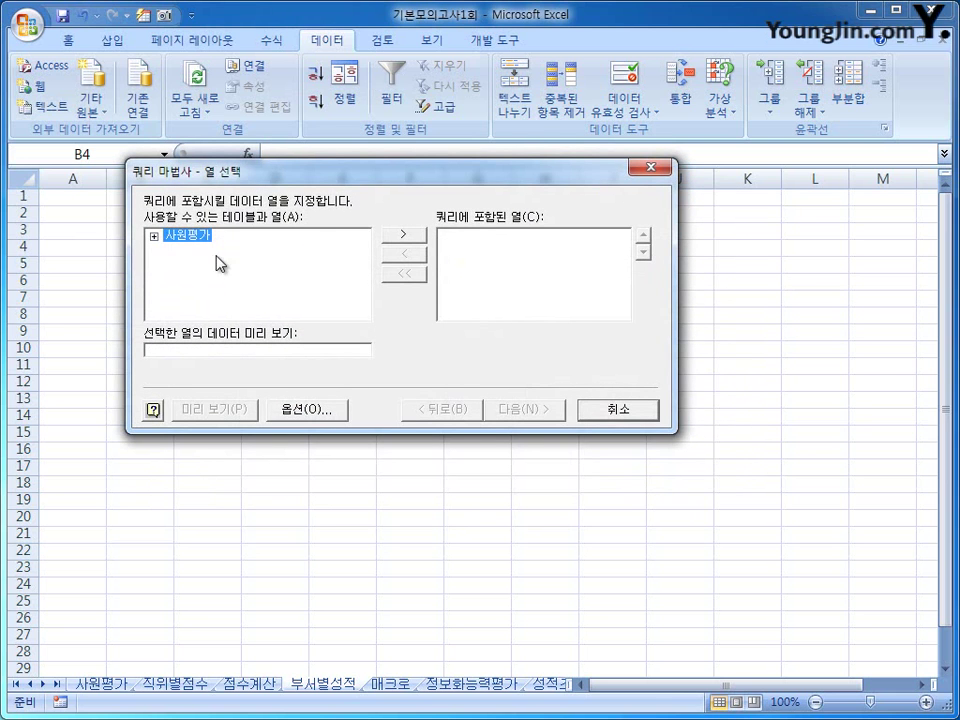
double_click(205, 240)
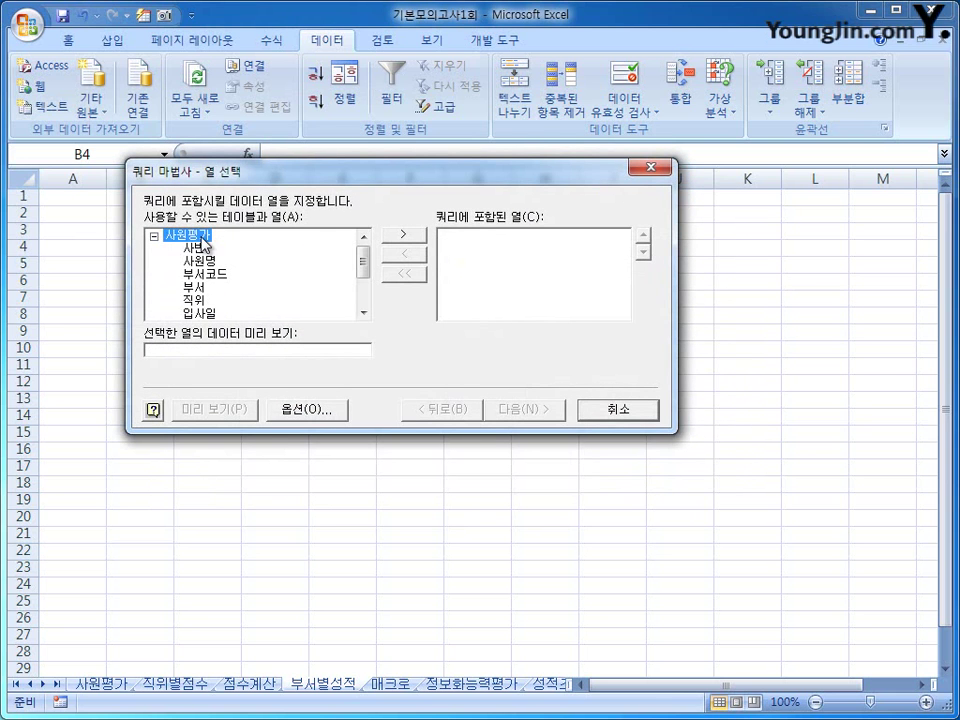
double_click(207, 274)
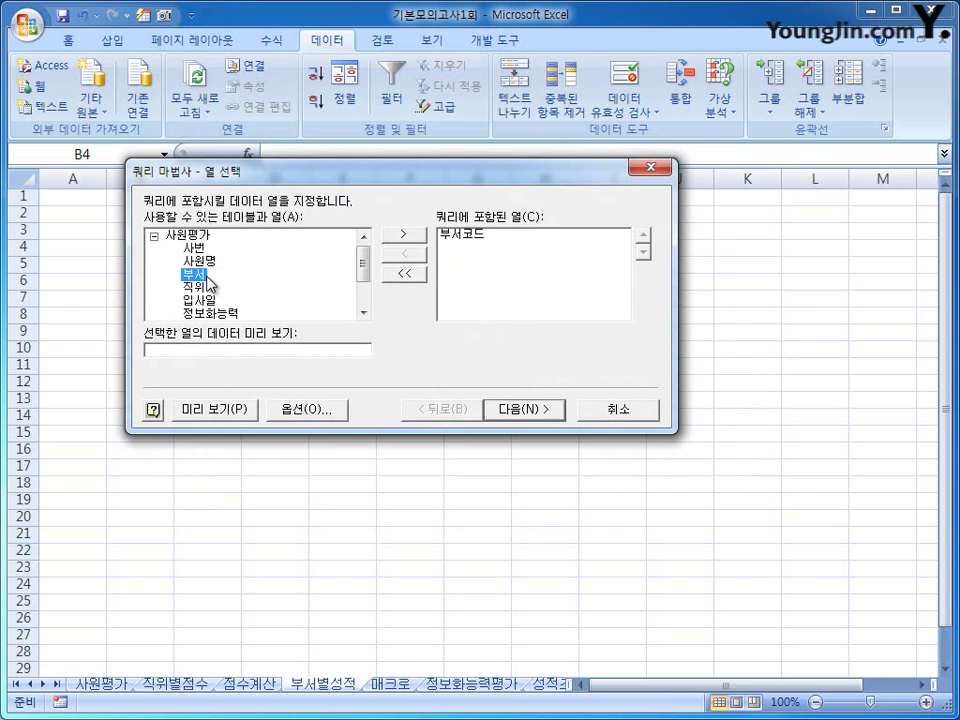
double_click(198, 287)
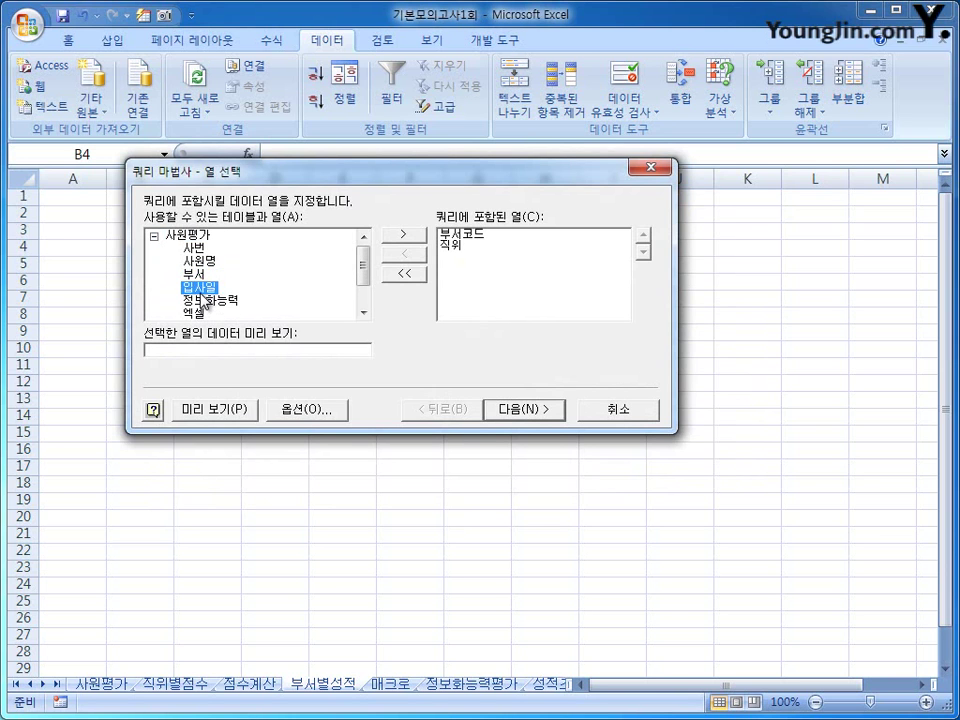
double_click(205, 300)
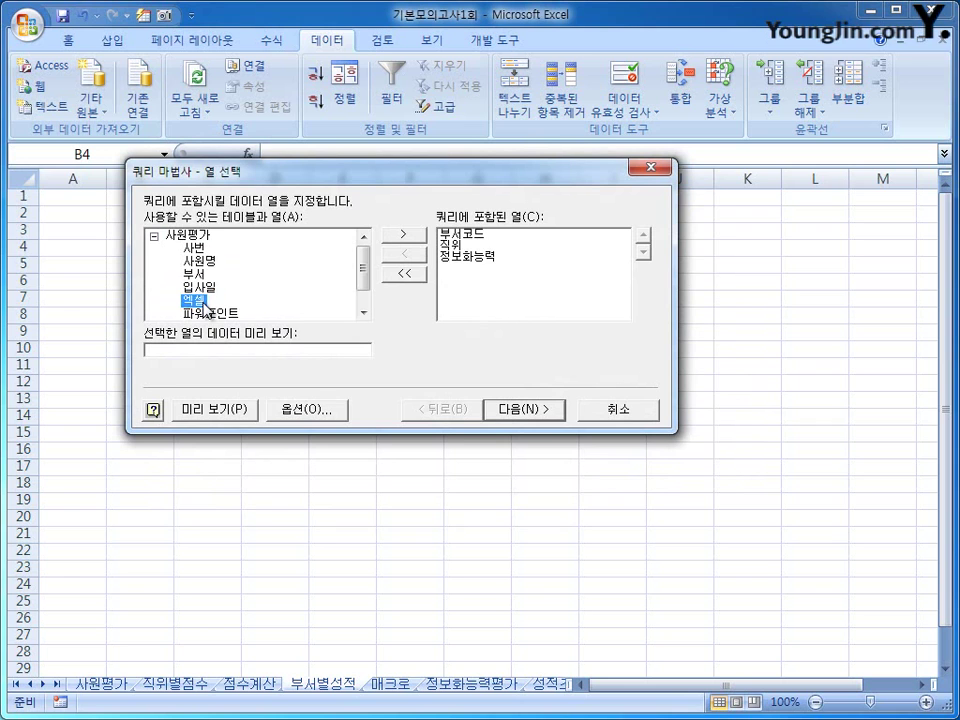
double_click(204, 302)
double_click(205, 302)
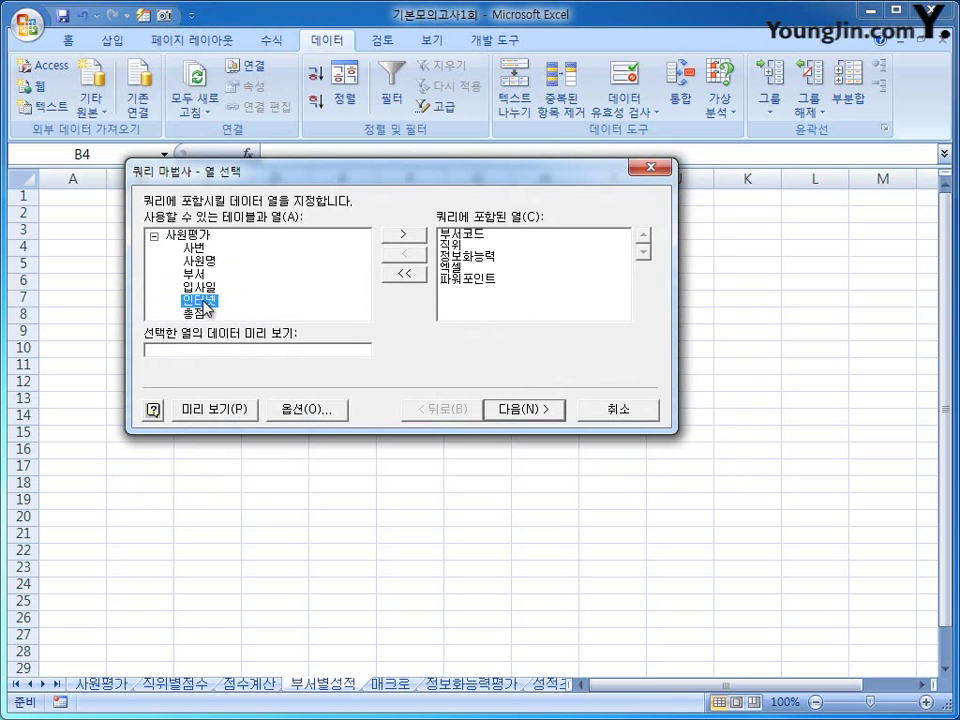
double_click(205, 301)
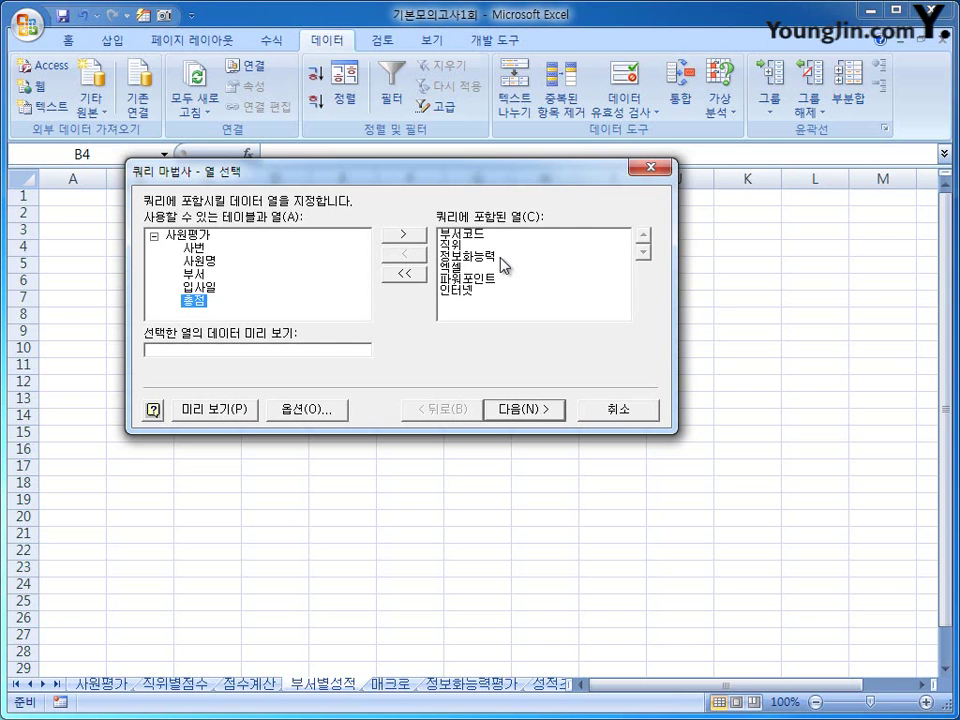
Skip filtering and sorting and return the query results to Excel
left_click(537, 410)
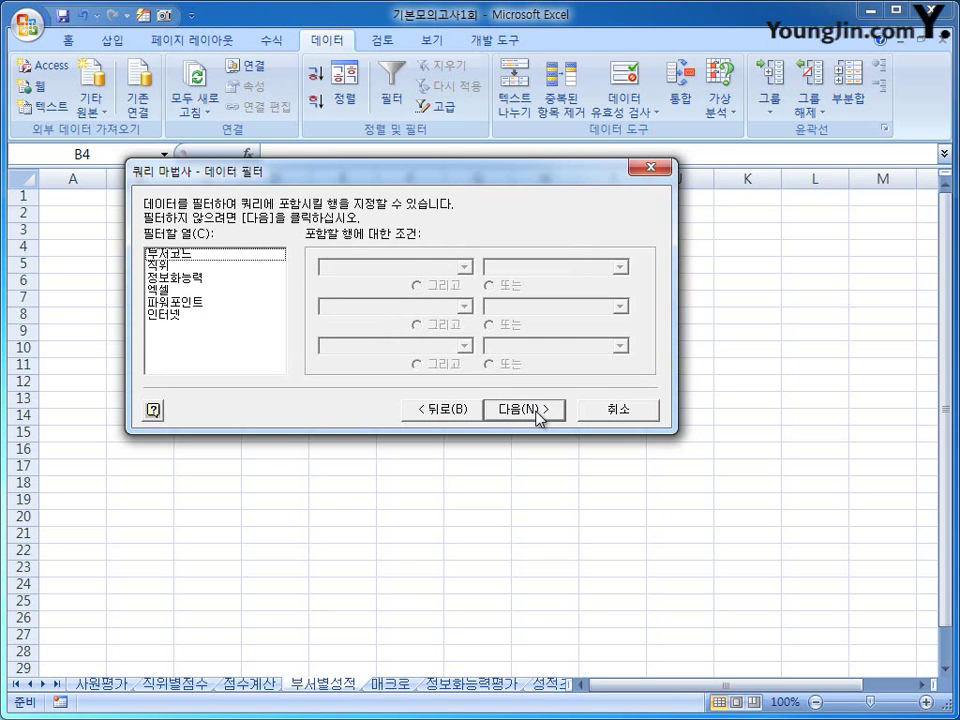
left_click(537, 411)
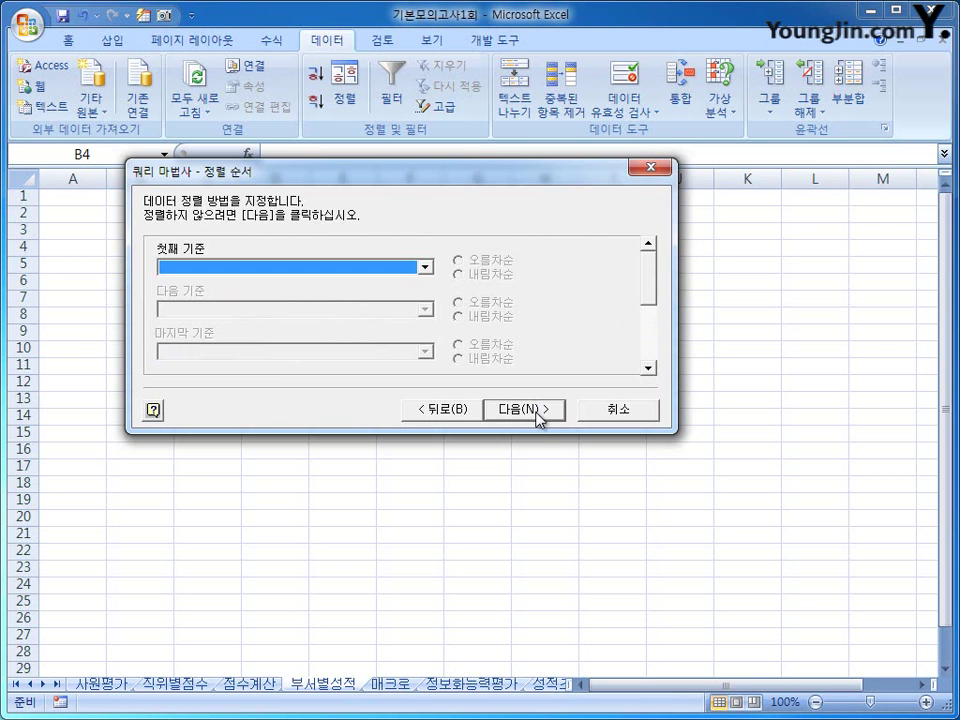
left_click(537, 411)
left_click(535, 410)
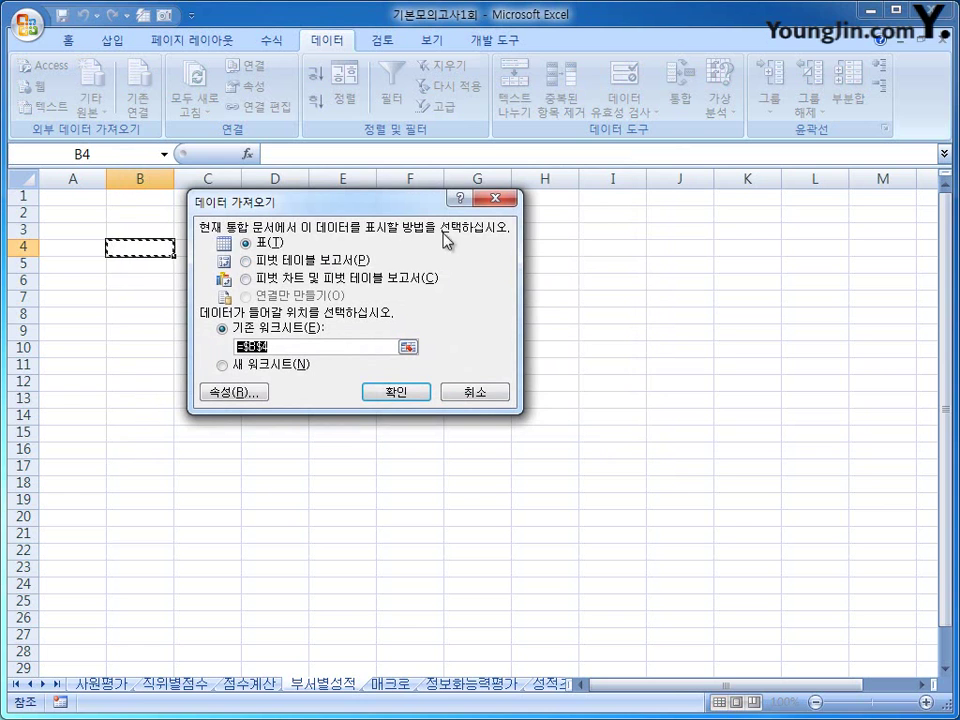
Import the query data as a PivotTable Report at B4 on 부서별성적
left_click(315, 258)
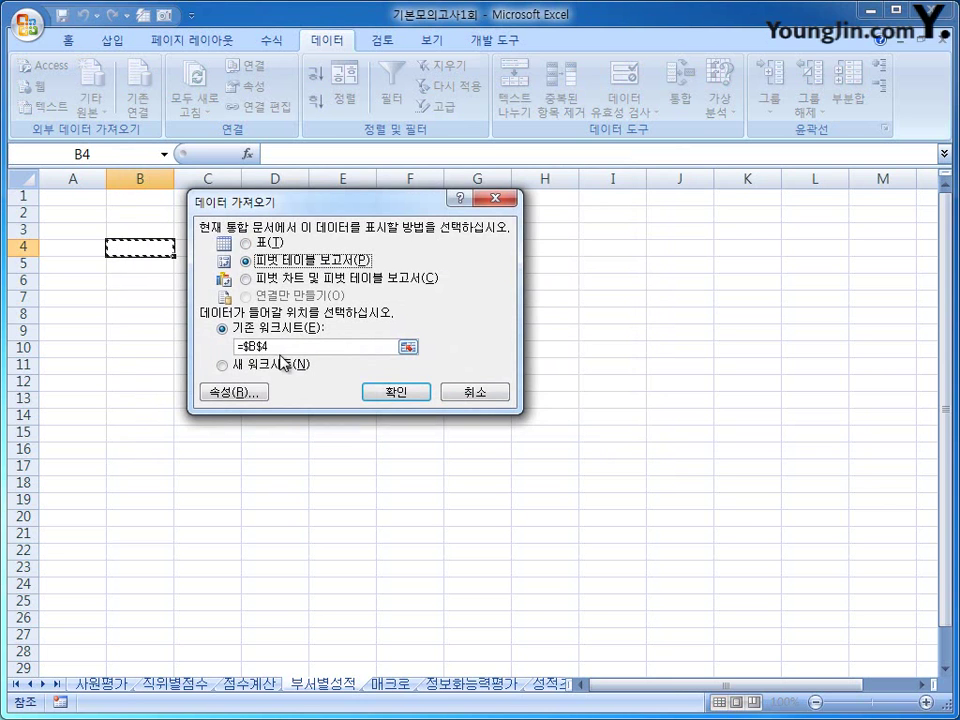
left_click(140, 246)
left_click(410, 393)
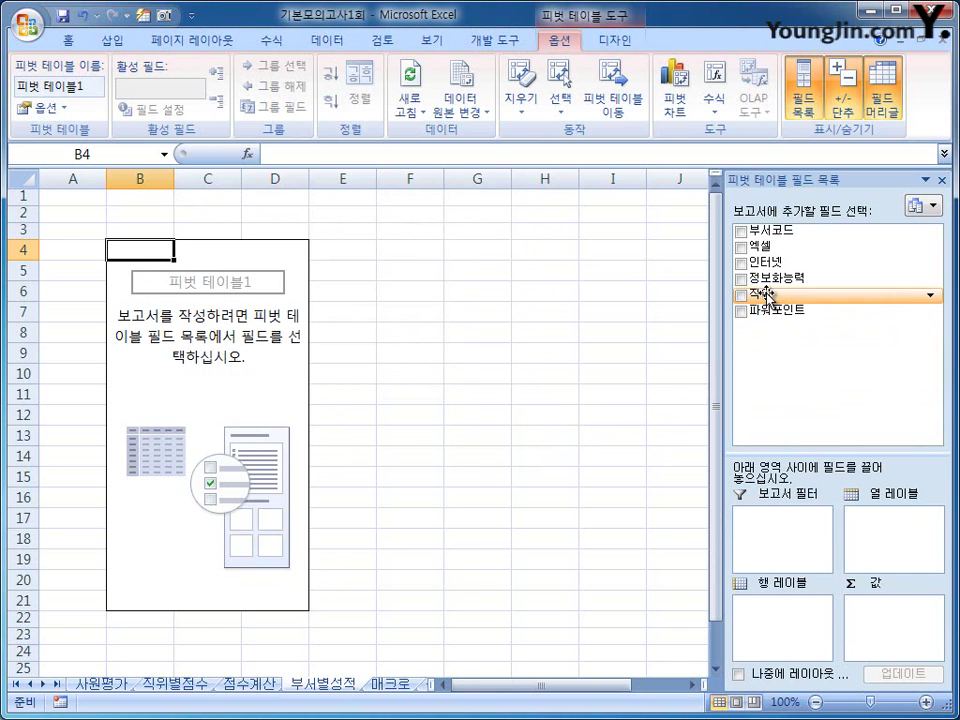
Filter the pivot by 직위, group rows by 부서코드, and sum 정보화능력, 엑셀, 파워포인트, 인터넷
left_click_drag(765, 294, 788, 562)
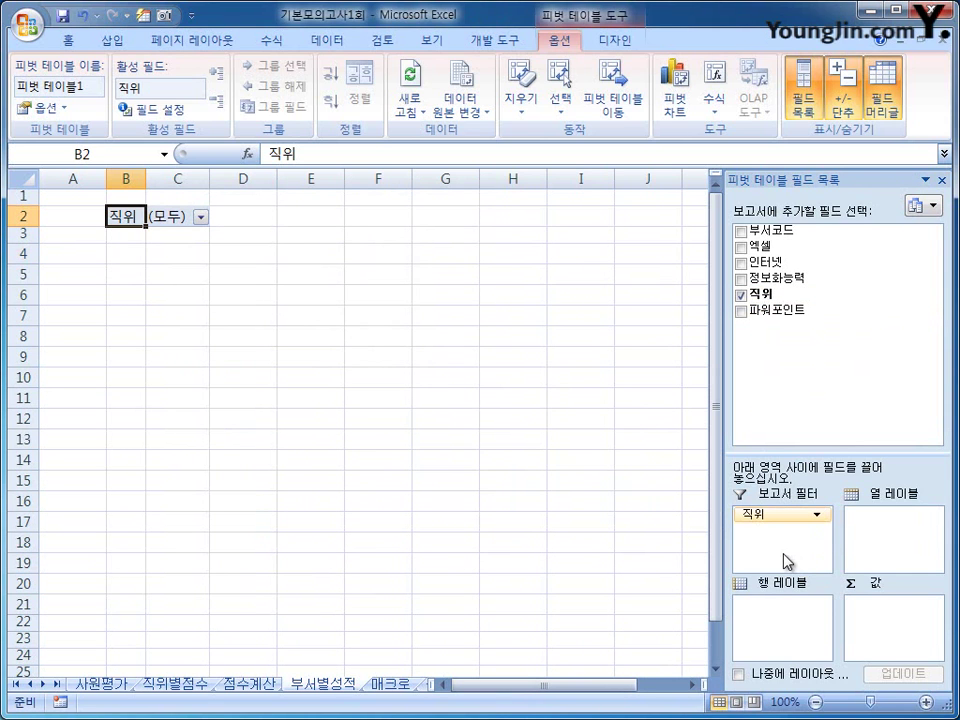
left_click_drag(762, 231, 796, 630)
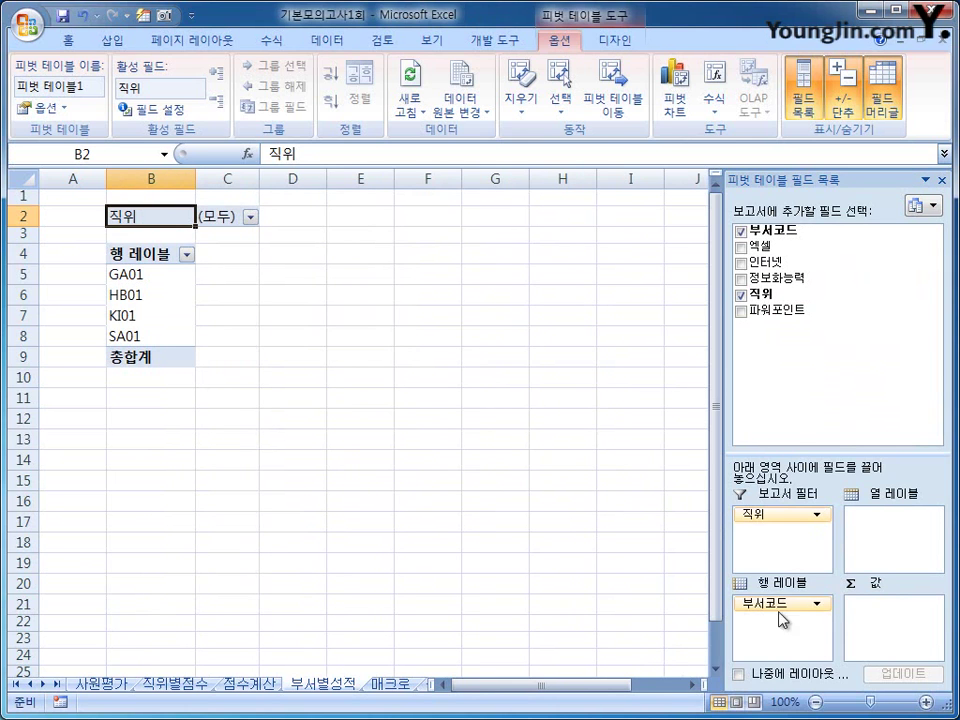
left_click_drag(787, 281, 896, 632)
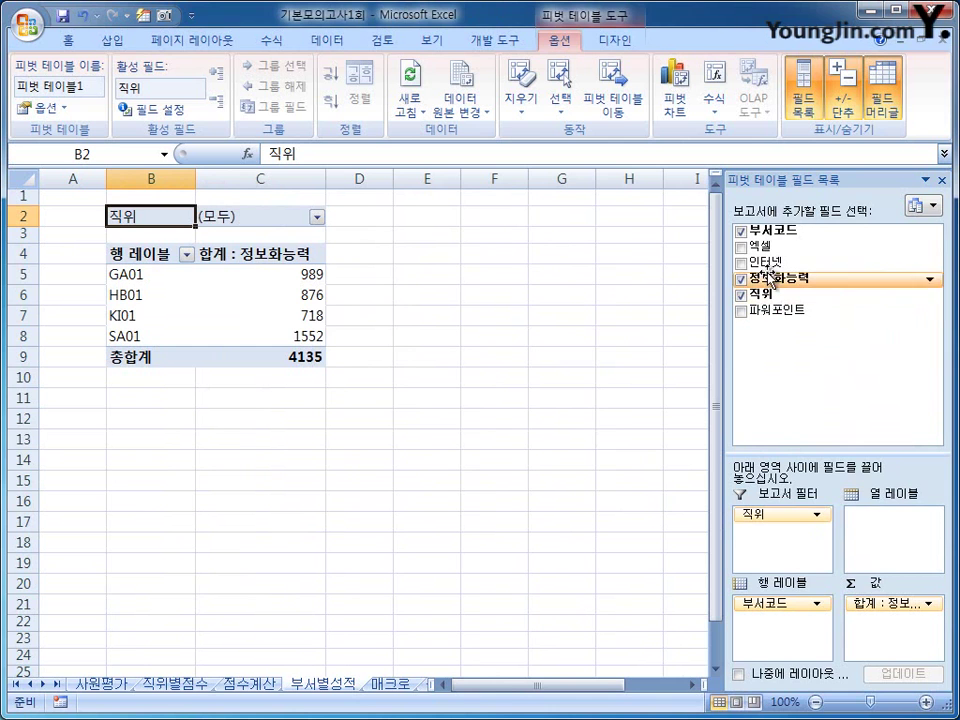
left_click_drag(762, 246, 896, 640)
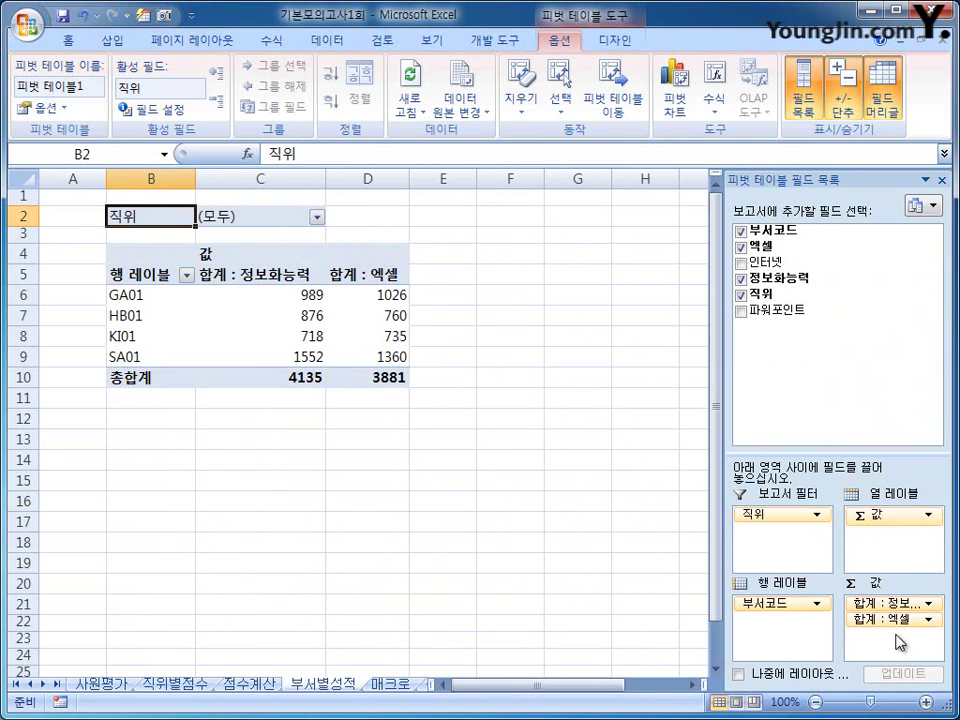
left_click_drag(768, 307, 892, 640)
left_click_drag(775, 263, 903, 655)
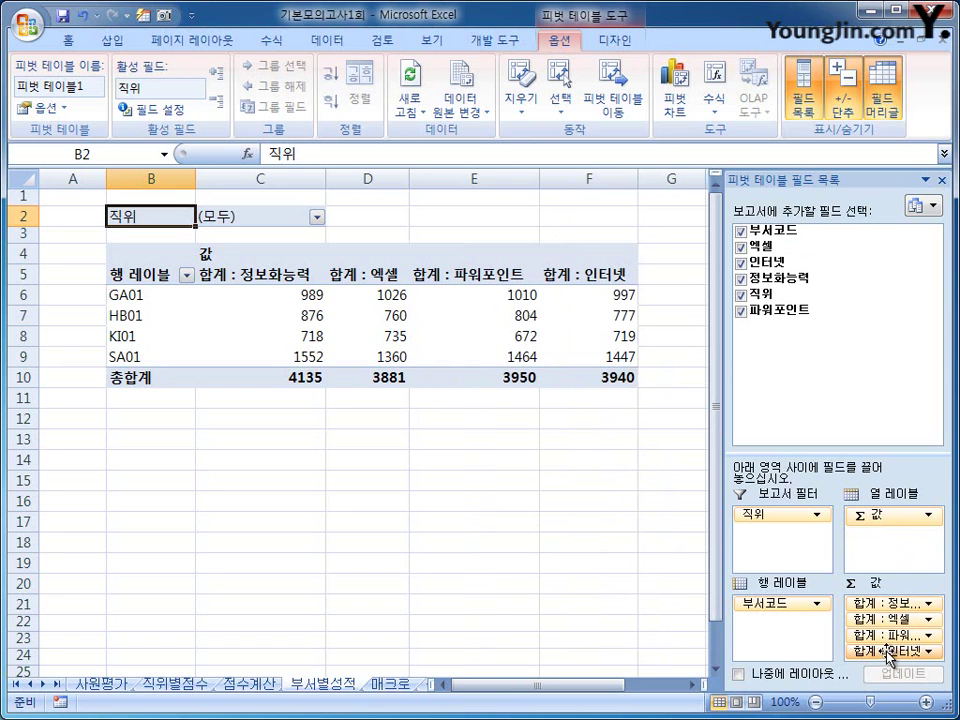
Change the 정보화능력 and 엑셀 value fields from Sum to Average (평균)
left_click(893, 604)
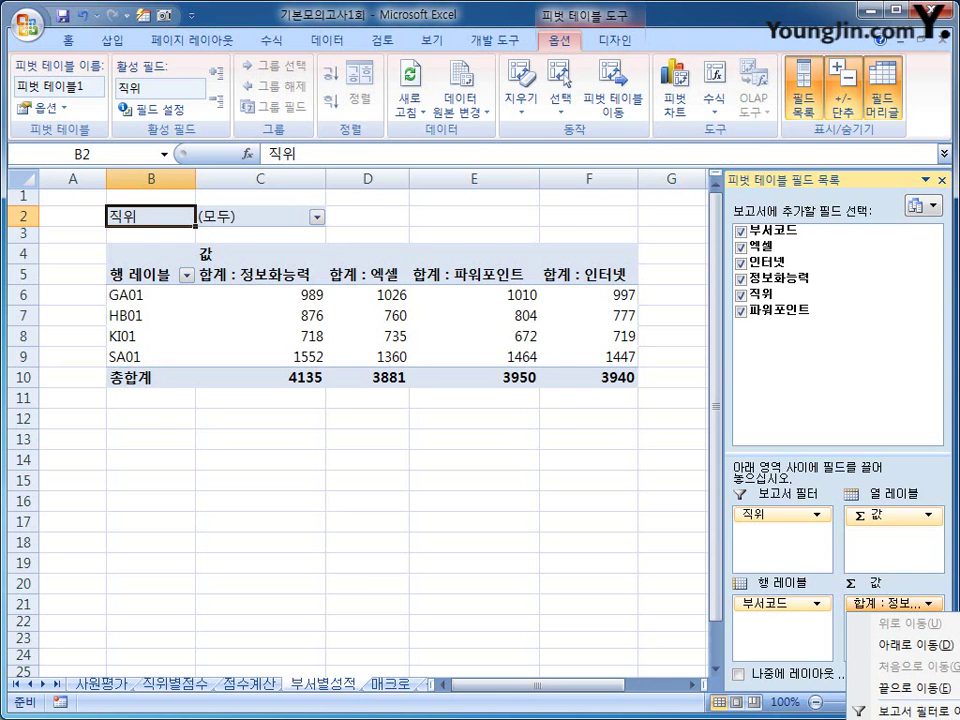
key("n")
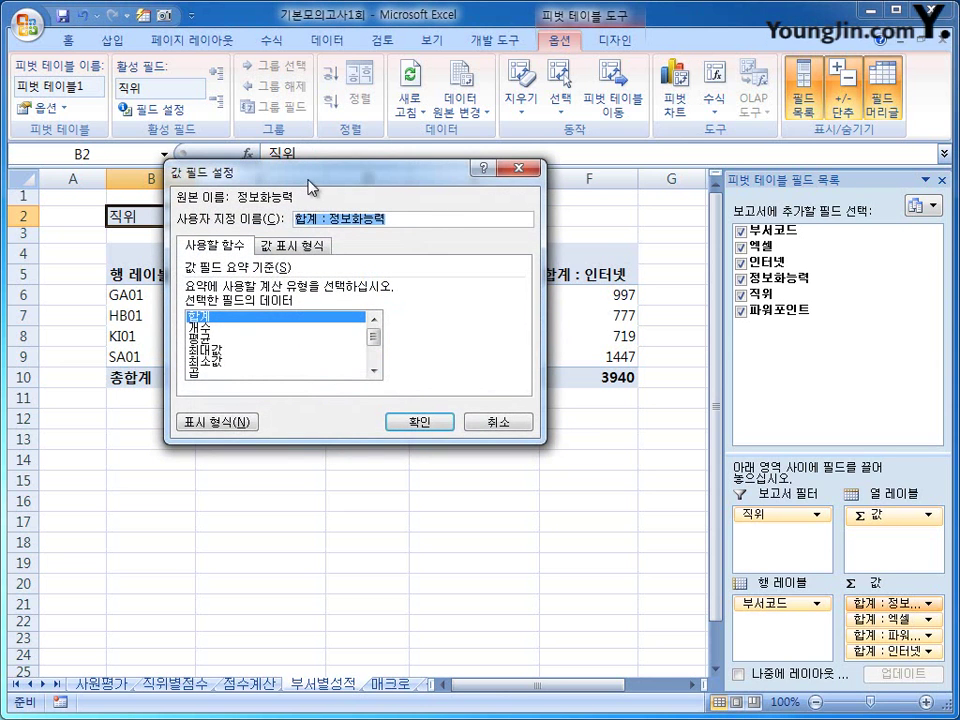
left_click_drag(311, 184, 337, 183)
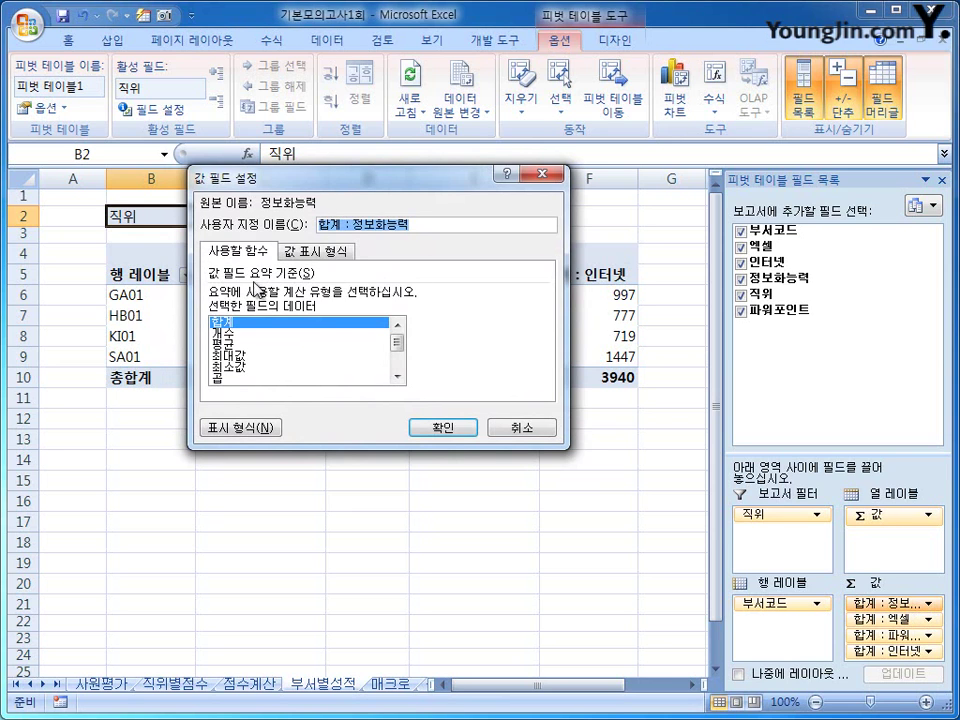
left_click(235, 345)
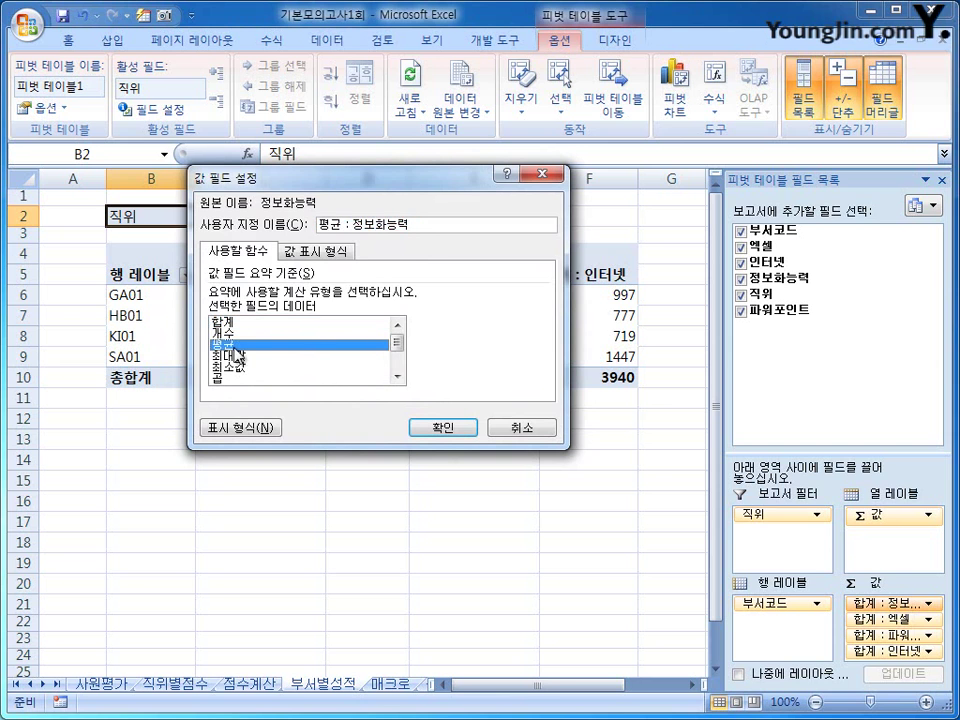
left_click(443, 428)
left_click(852, 621)
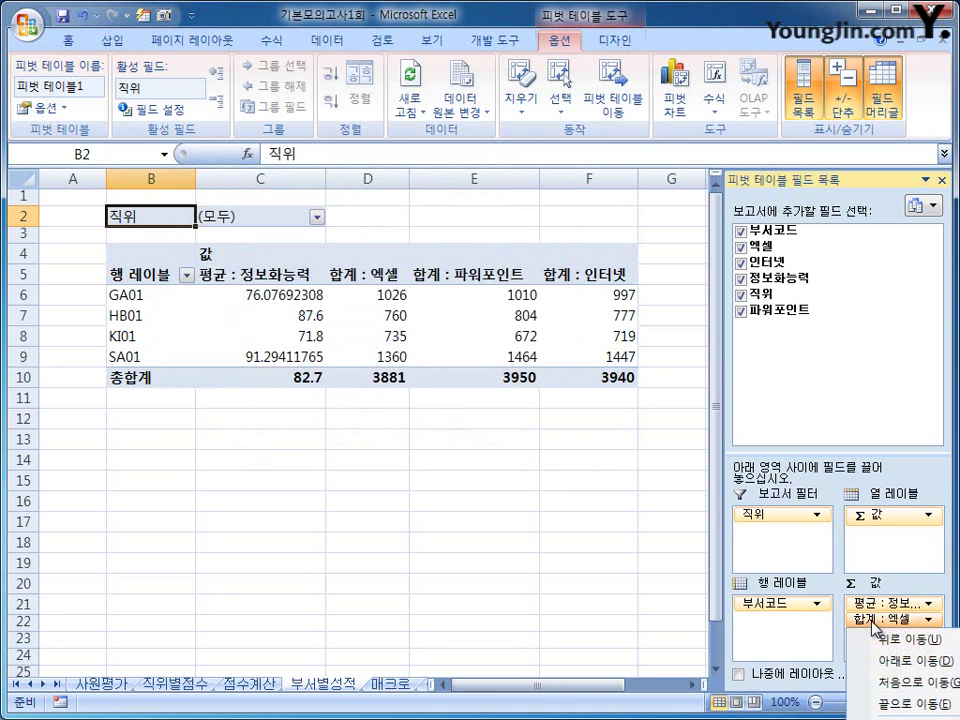
left_click(900, 716)
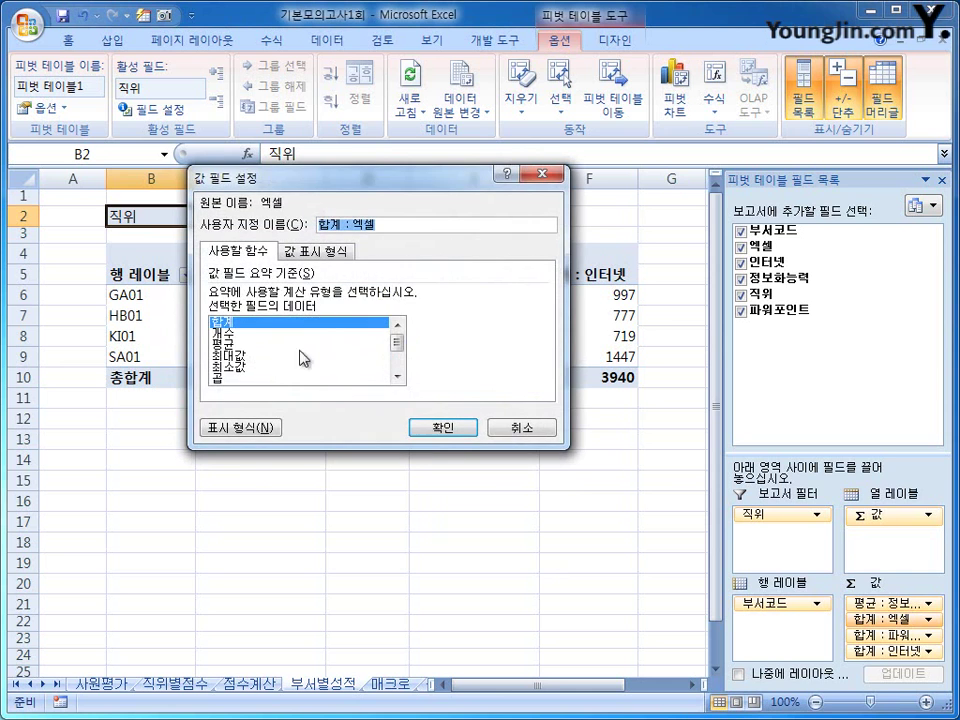
left_click(300, 345)
left_click(464, 429)
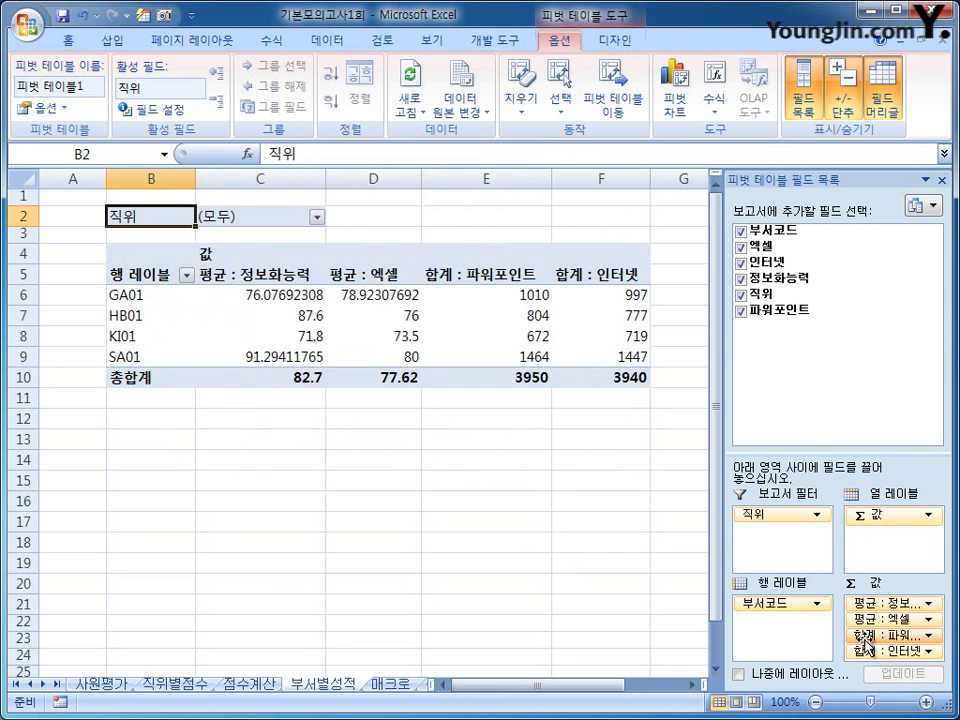
Change the 파워포인트 and 인터넷 value fields from Sum to Average (평균)
left_click(866, 635)
left_click(895, 614)
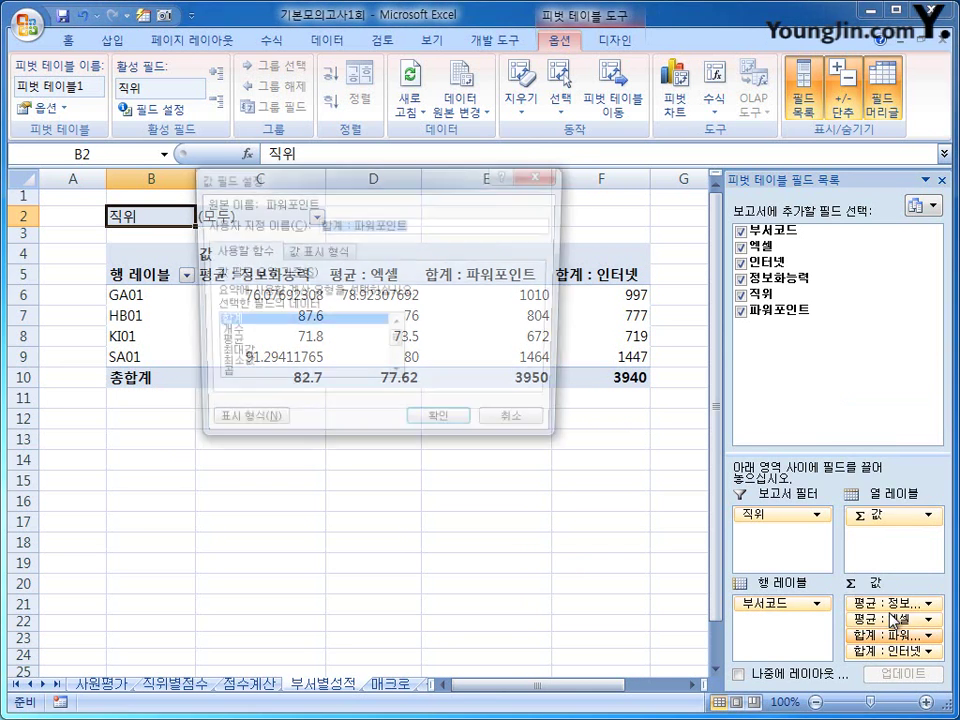
left_click(249, 342)
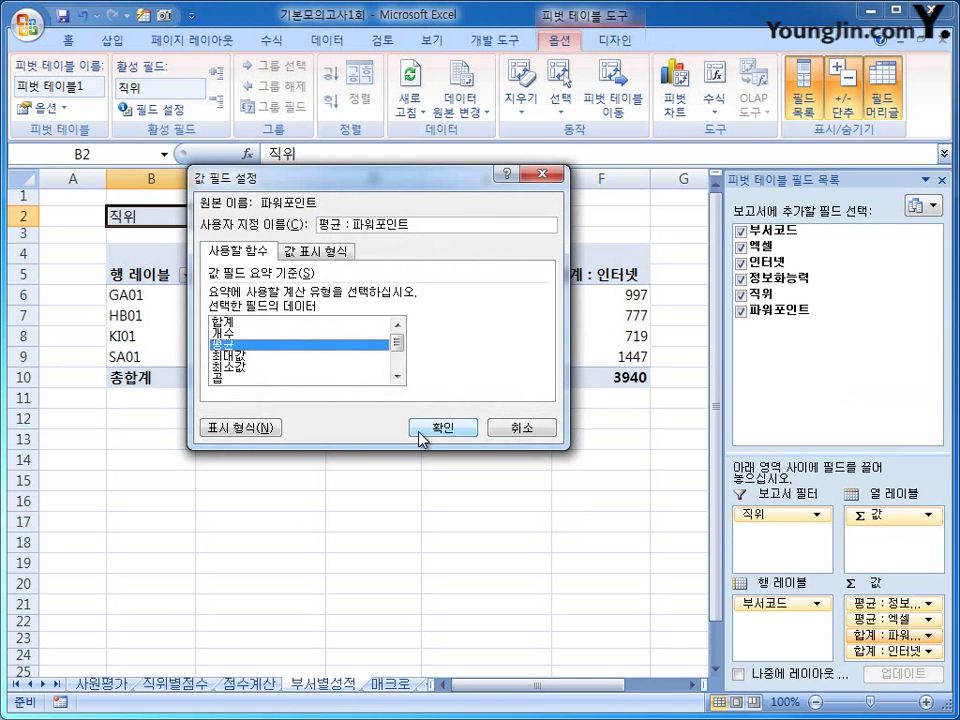
left_click(424, 428)
left_click(905, 651)
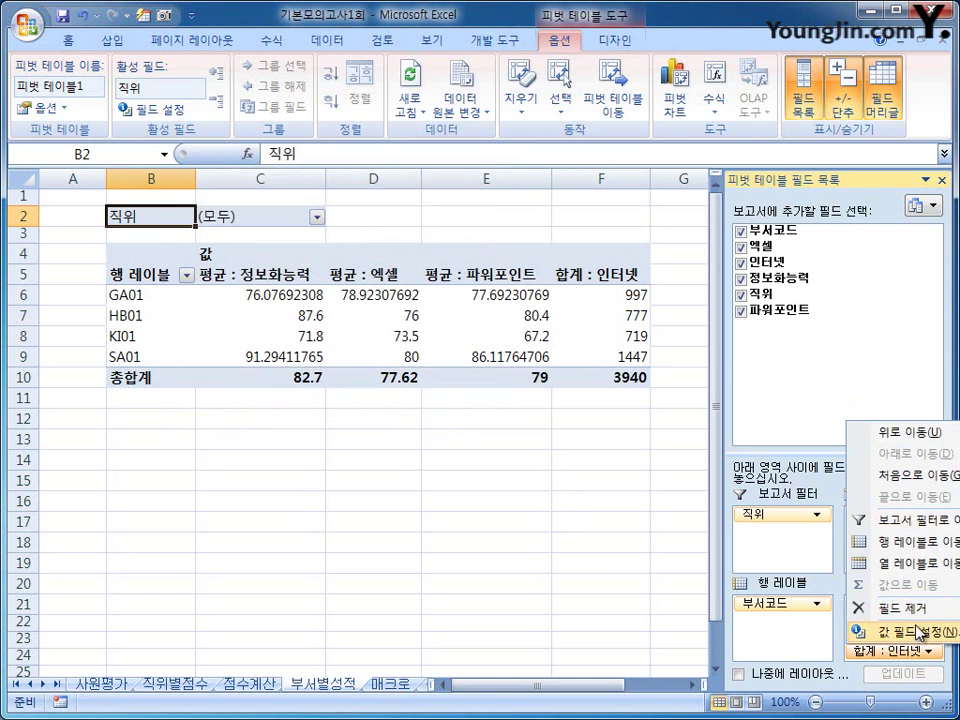
left_click(918, 632)
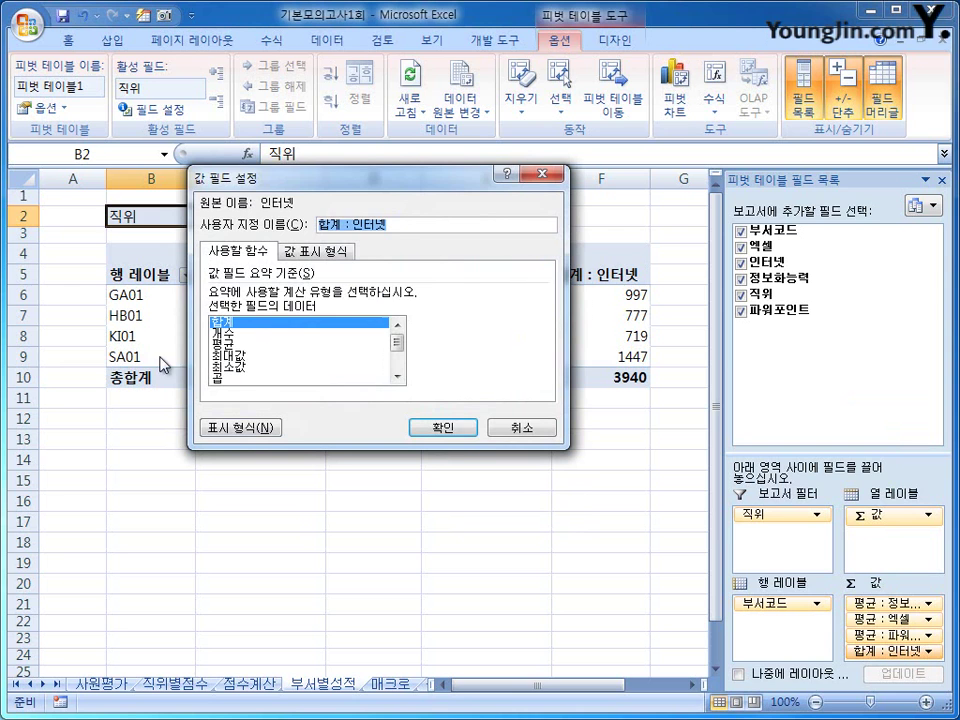
left_click(249, 344)
left_click(448, 428)
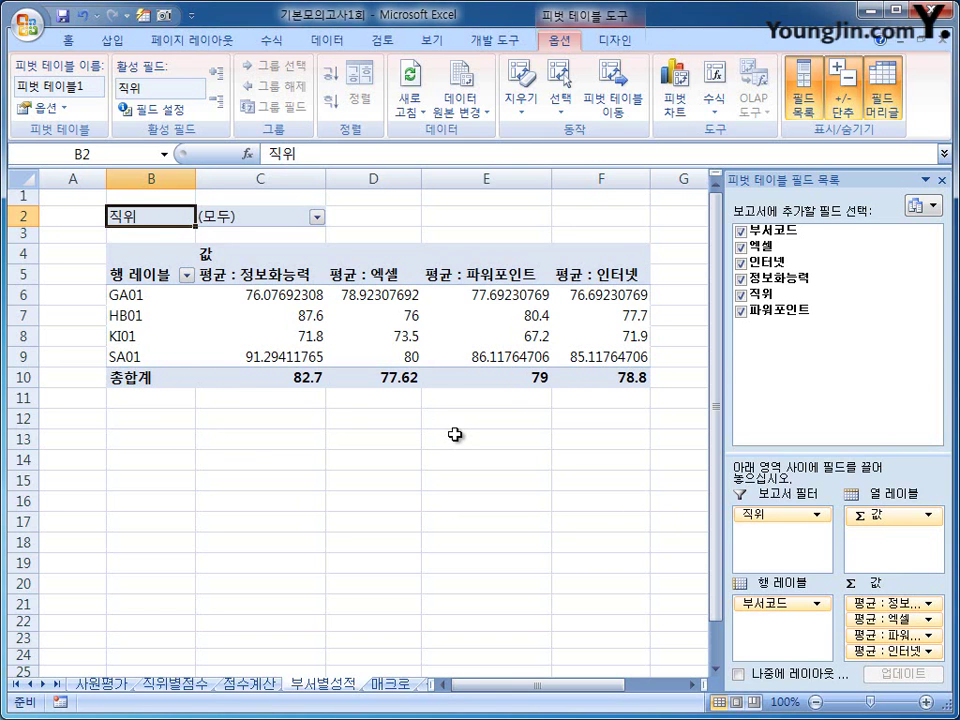
left_click(388, 257)
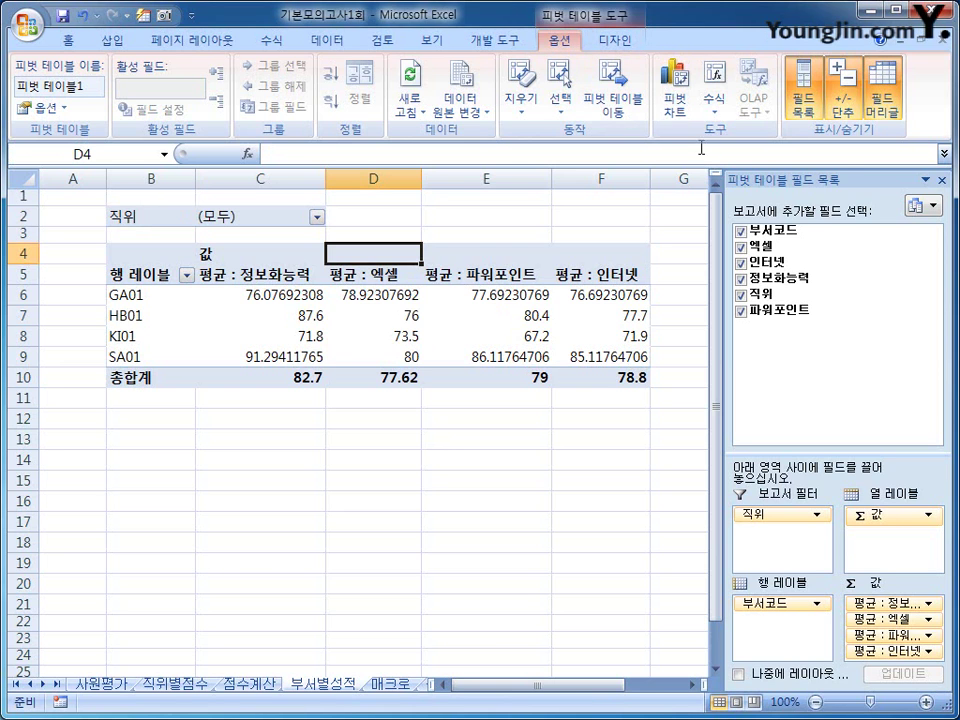
Start a new pivot calculated field named 표준편차
left_click(716, 105)
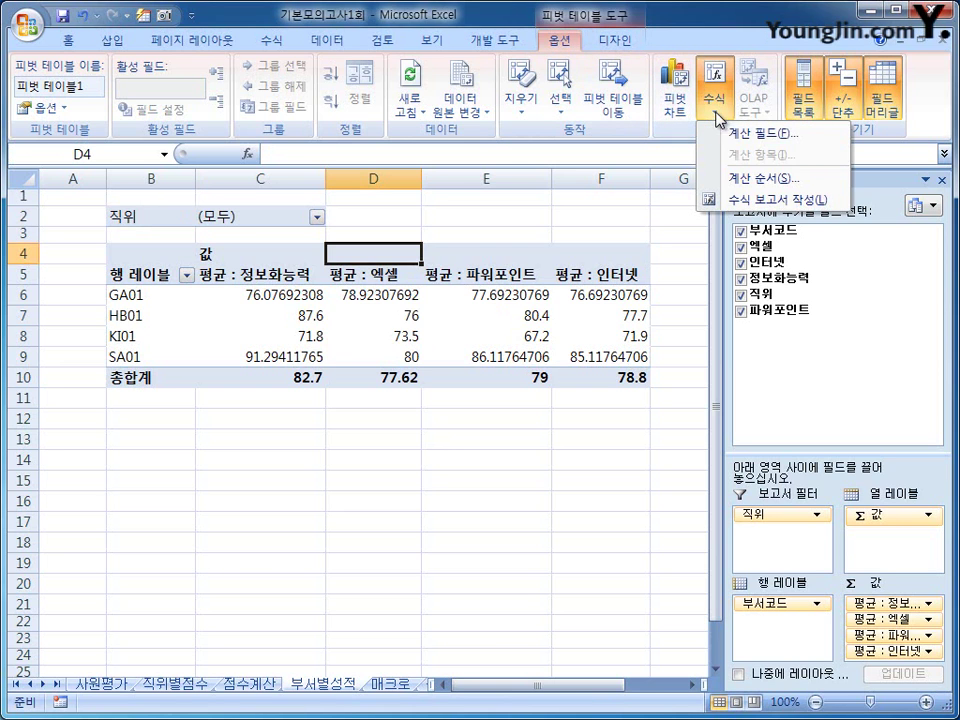
left_click(722, 135)
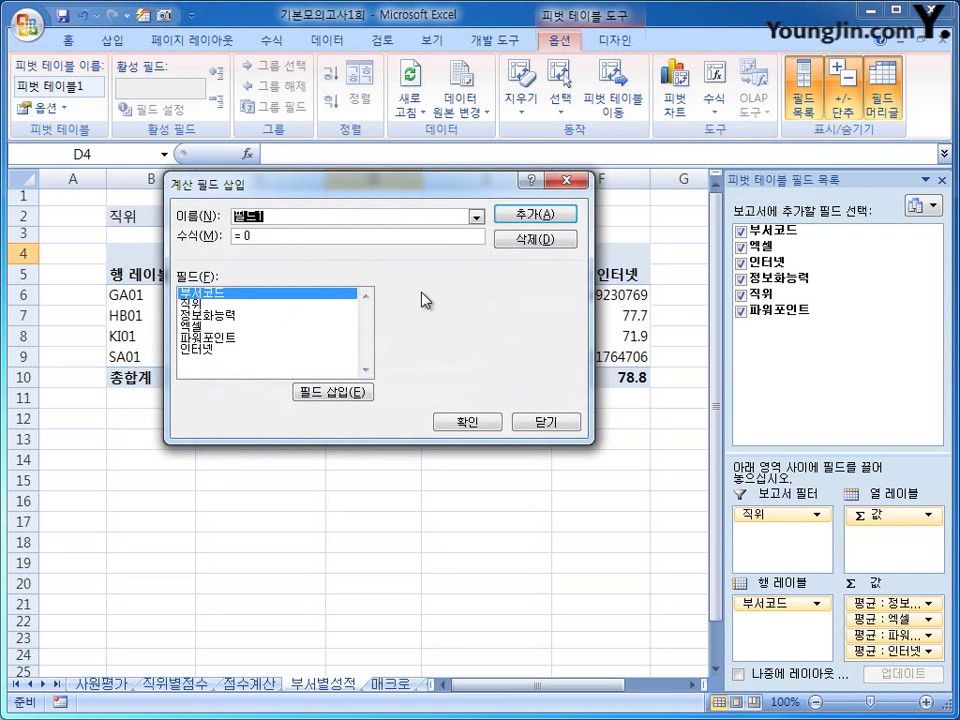
key("BackSpace")
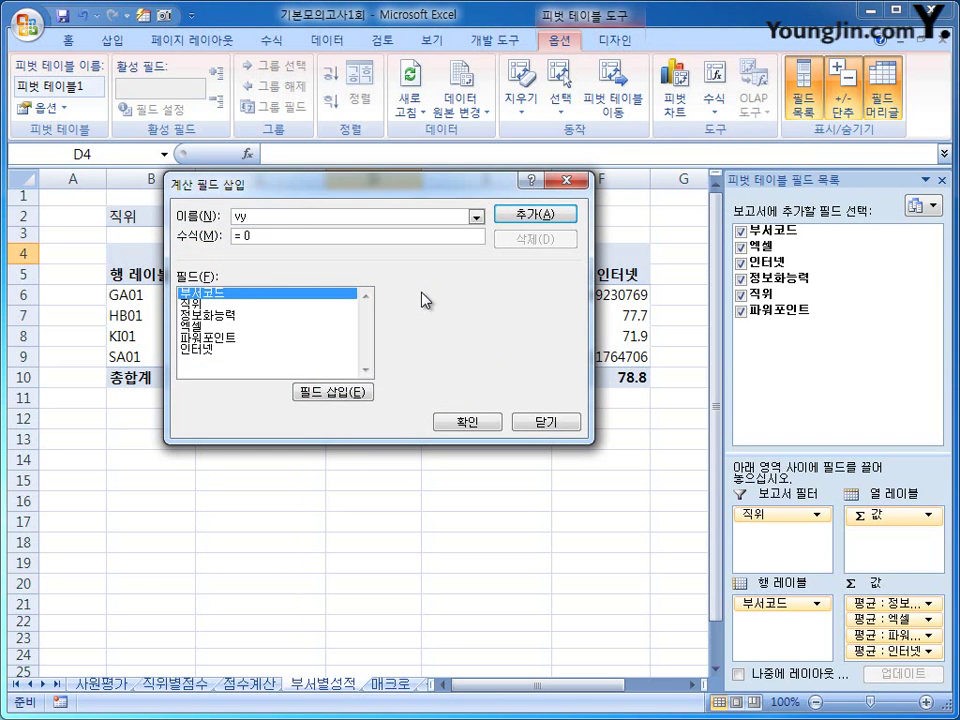
type("표준편차")
key("Tab")
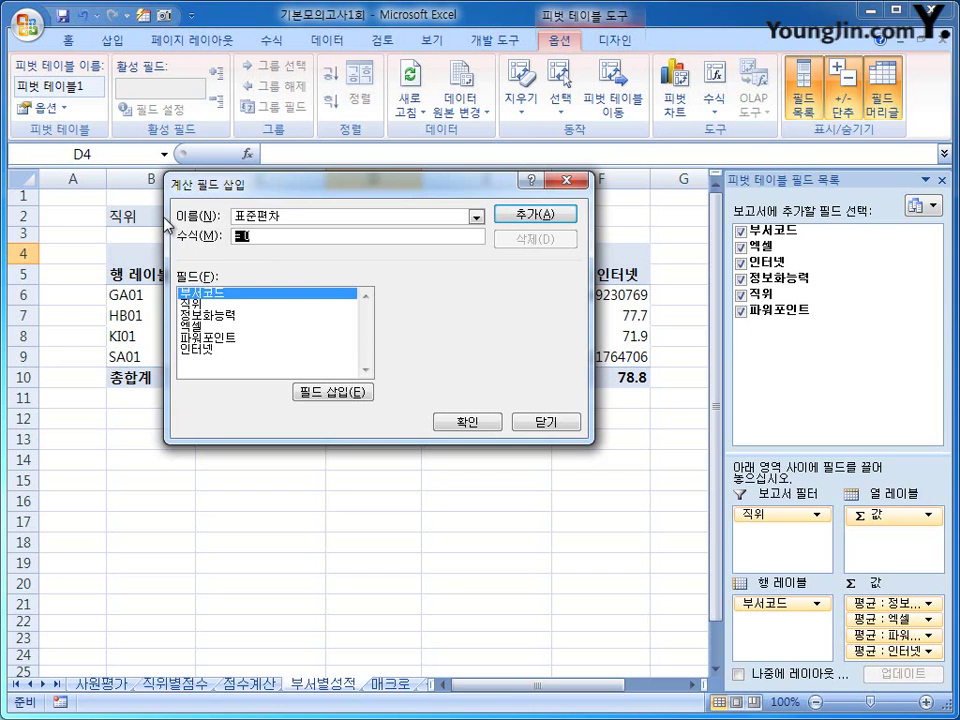
Define 표준편차 as =stdev(정보화능력,엑셀,파워포인트,인터넷) and add it to the pivot
type("=stdev(")
double_click(216, 316)
type(",")
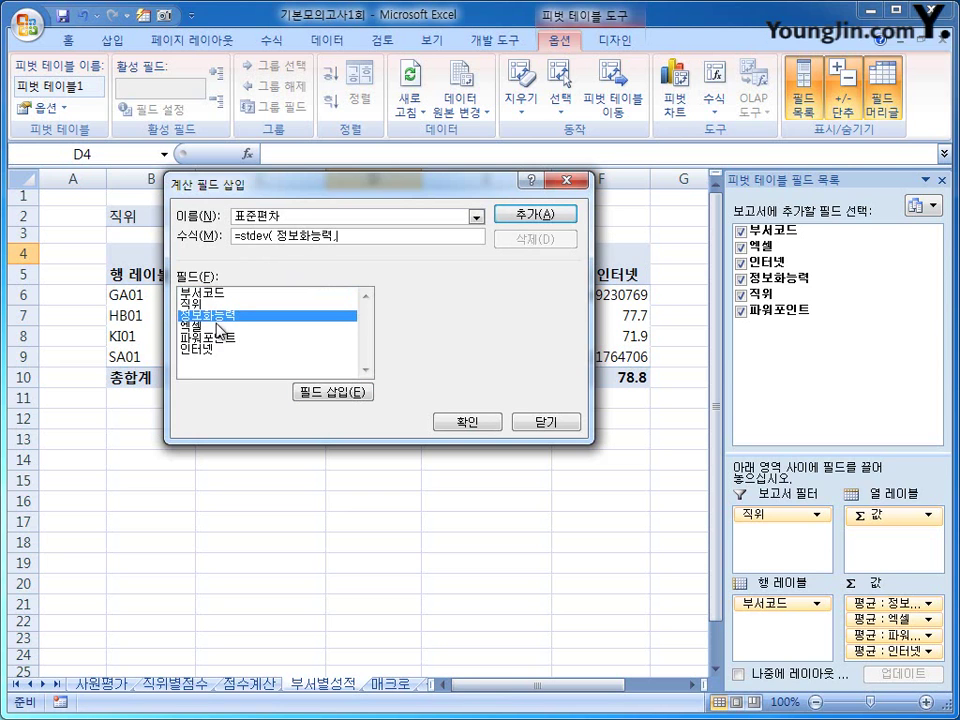
double_click(216, 327)
type(", 엑셀,")
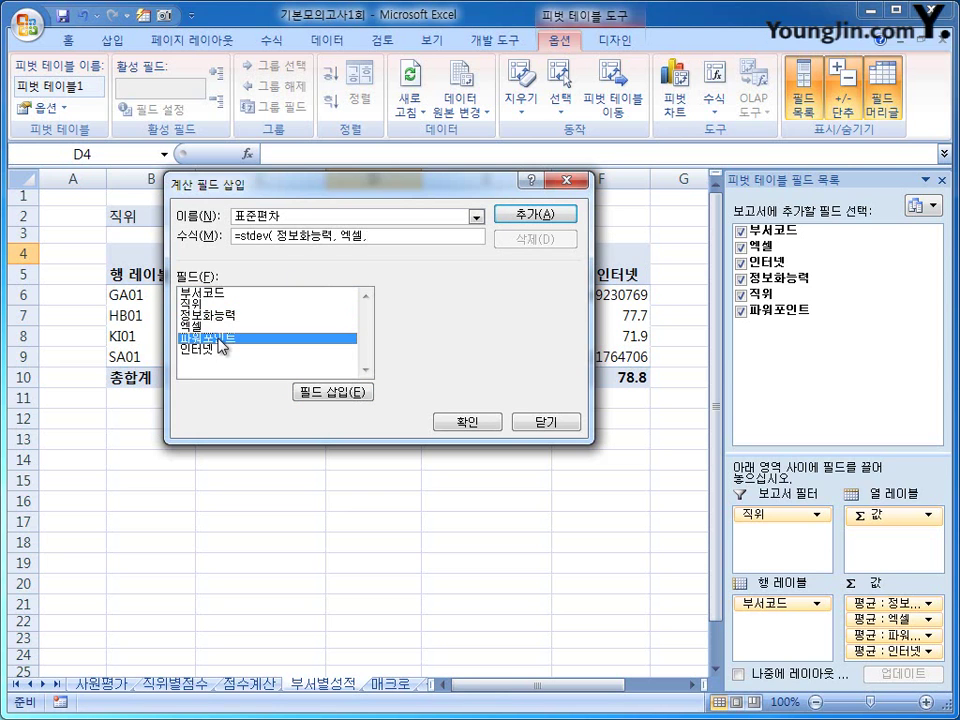
double_click(219, 339)
type(",")
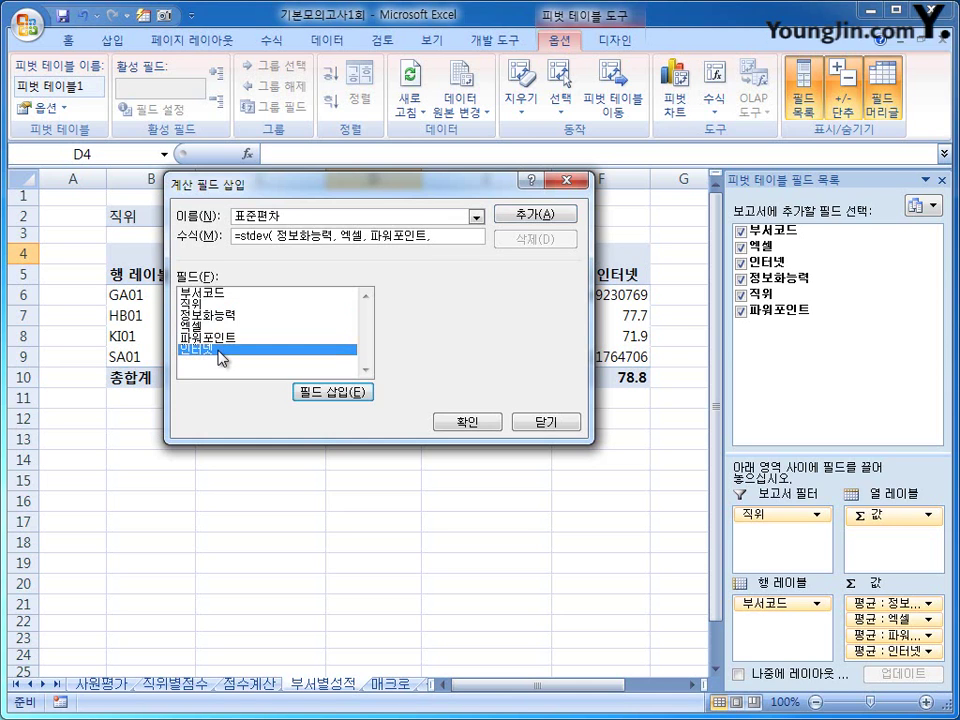
double_click(216, 350)
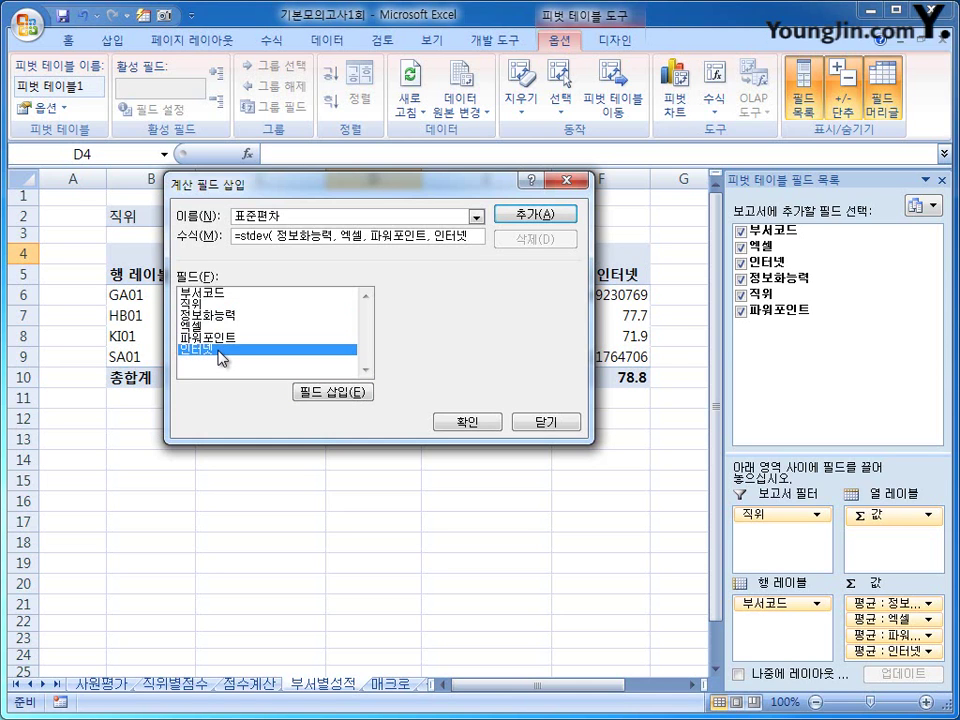
type(")")
left_click(468, 421)
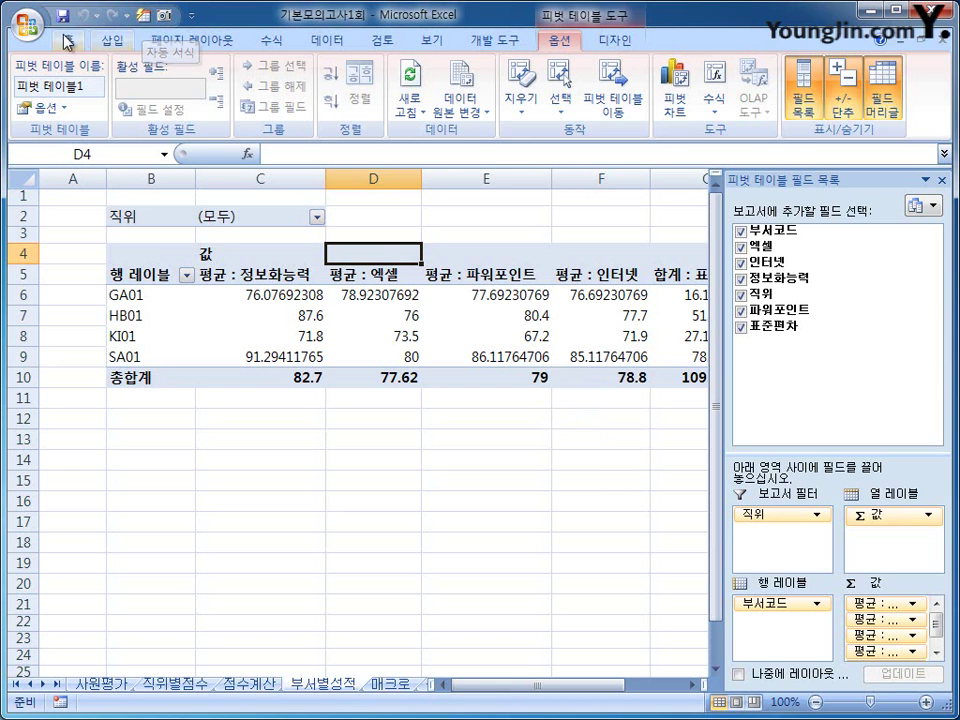
Open Excel Options at Quick Access Toolbar customization, listing all commands
left_click(27, 22)
left_click(345, 453)
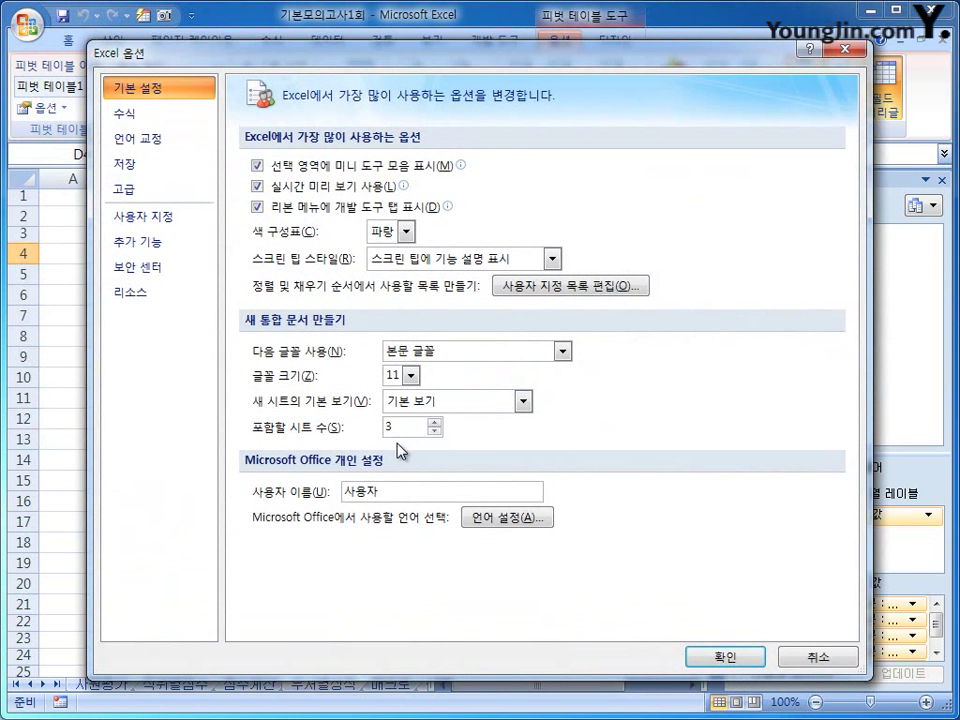
left_click(168, 222)
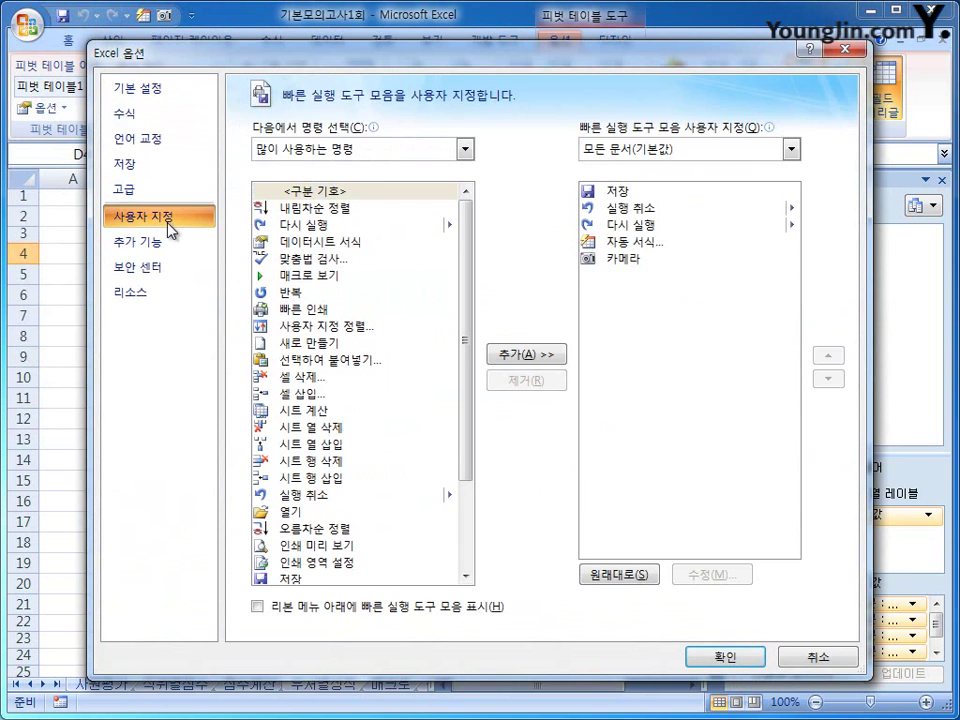
left_click(377, 150)
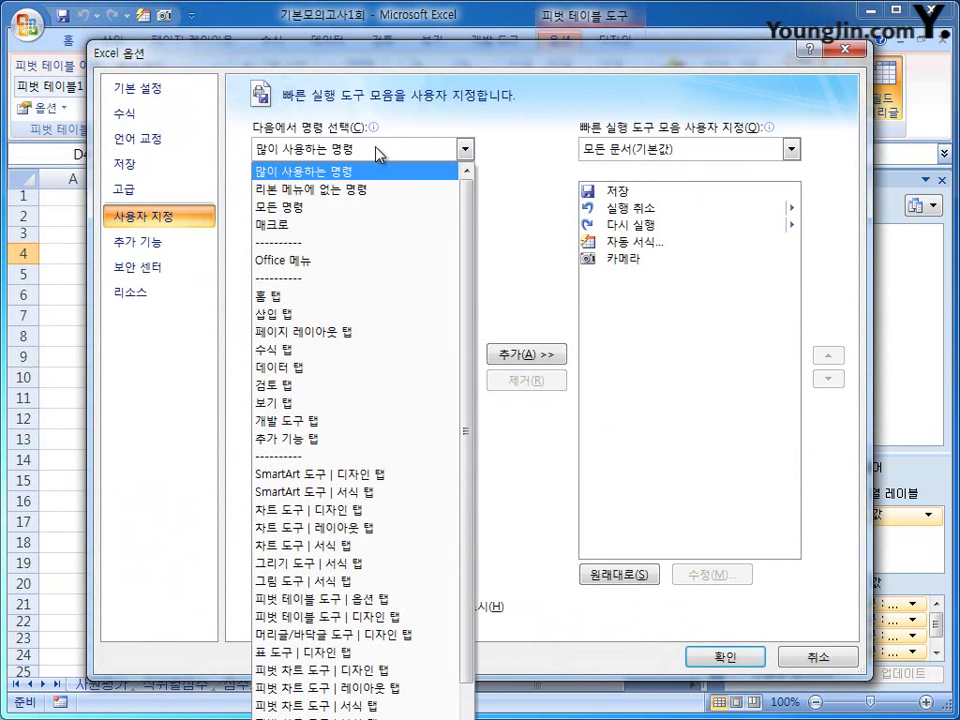
left_click(362, 207)
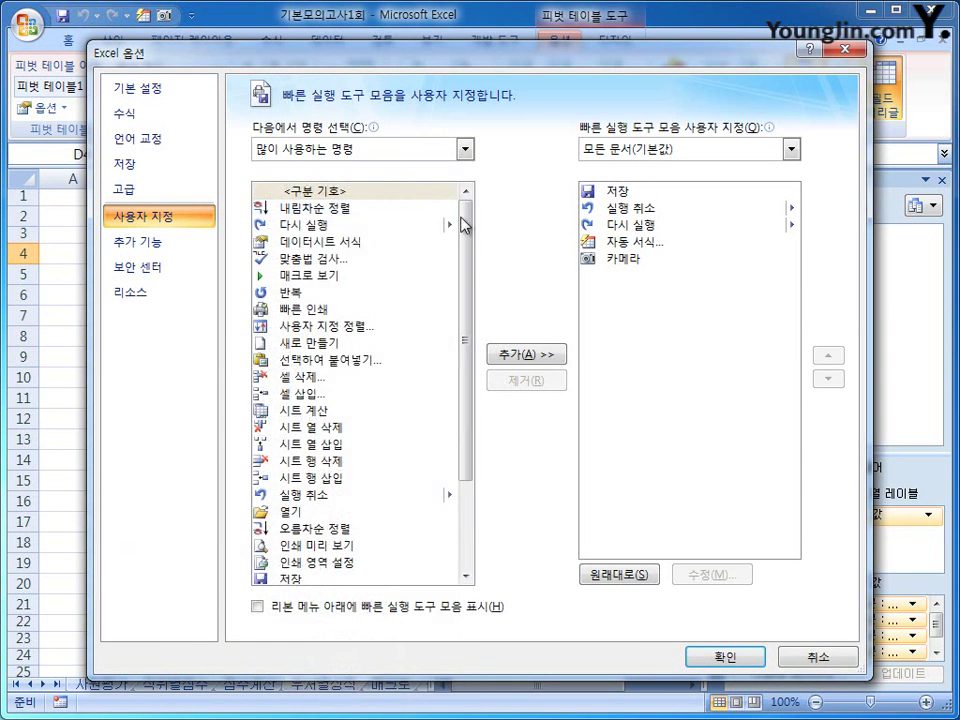
Add the 자동 서식 (AutoFormat) command to the Quick Access Toolbar and close Options
left_click_drag(466, 207, 457, 474)
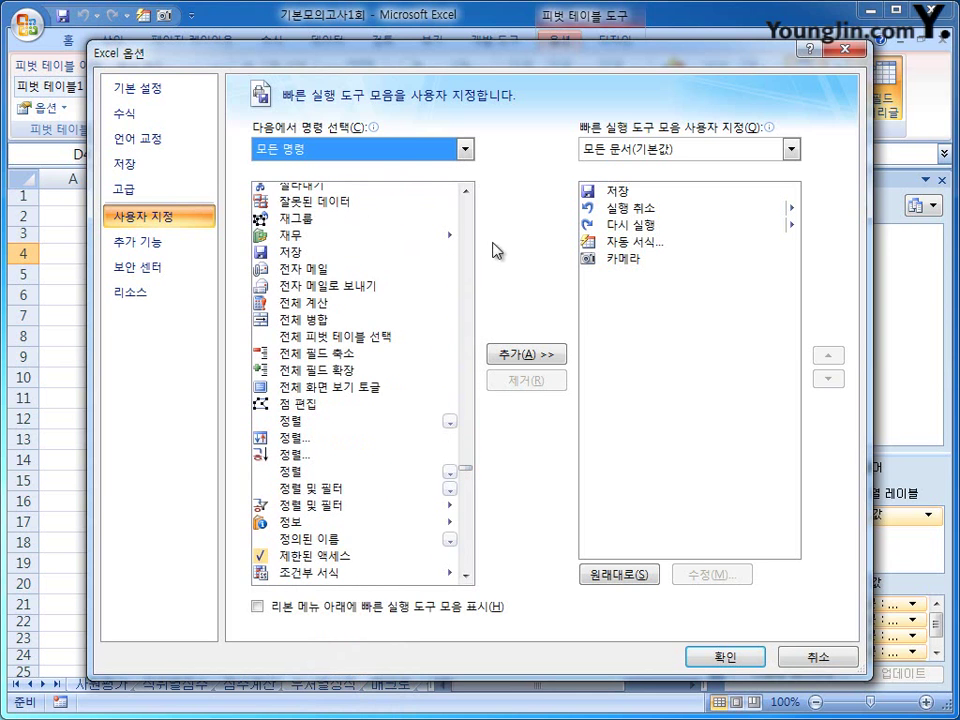
left_click(468, 191)
left_click(468, 191)
left_click(468, 192)
left_click(468, 193)
left_click(468, 192)
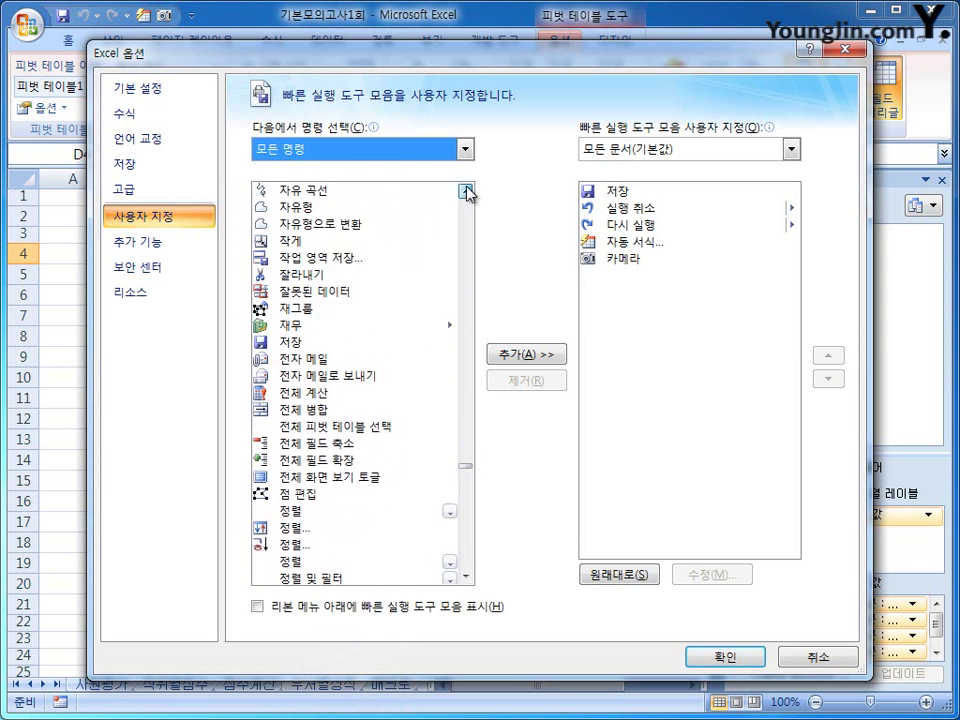
left_click(468, 192)
left_click(468, 192)
left_click(312, 268)
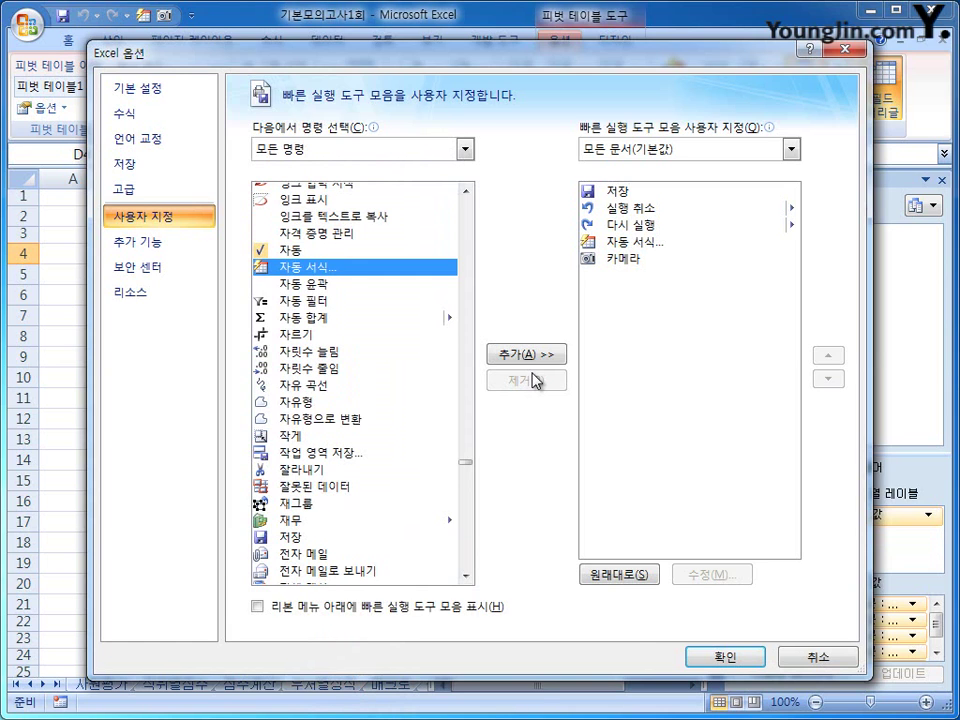
left_click(746, 660)
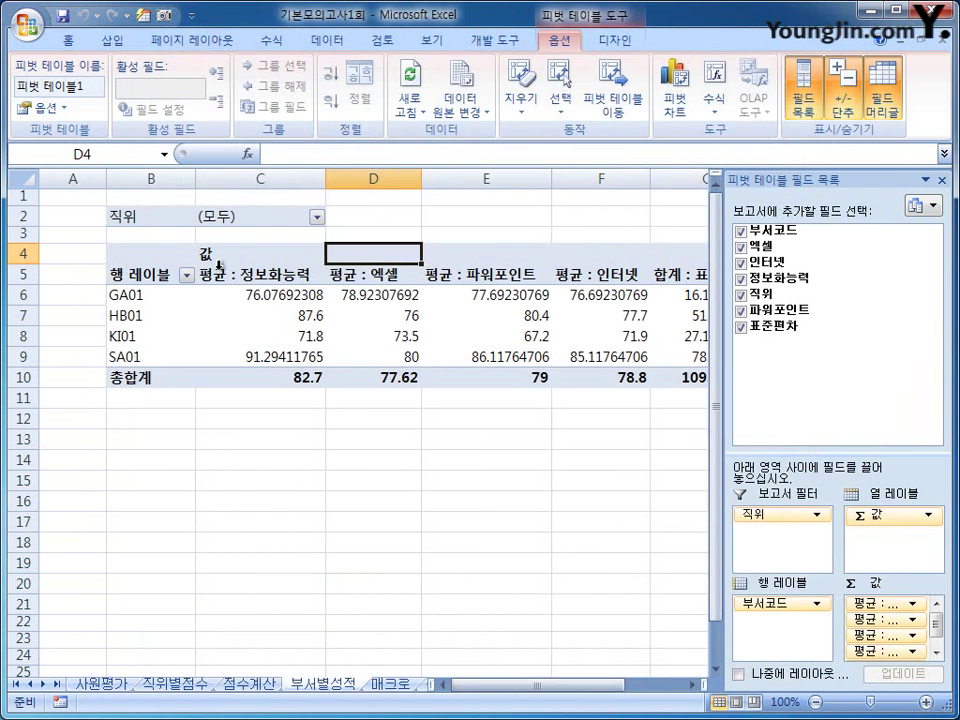
Apply the 보고서 4 AutoFormat style to the pivot table
left_click(162, 15)
left_click(393, 380)
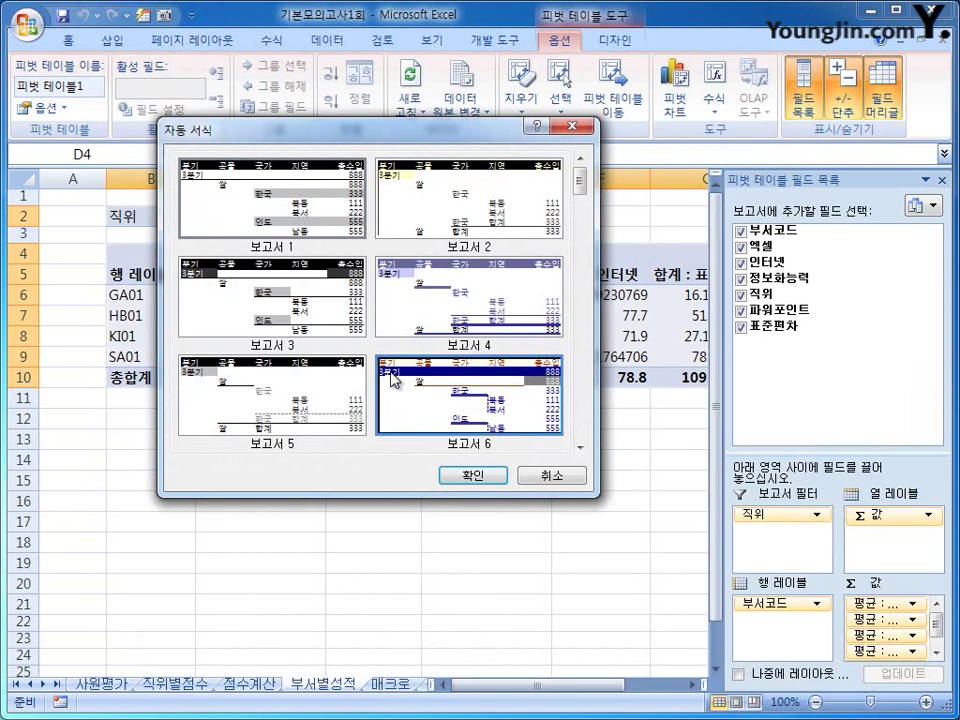
left_click(439, 312)
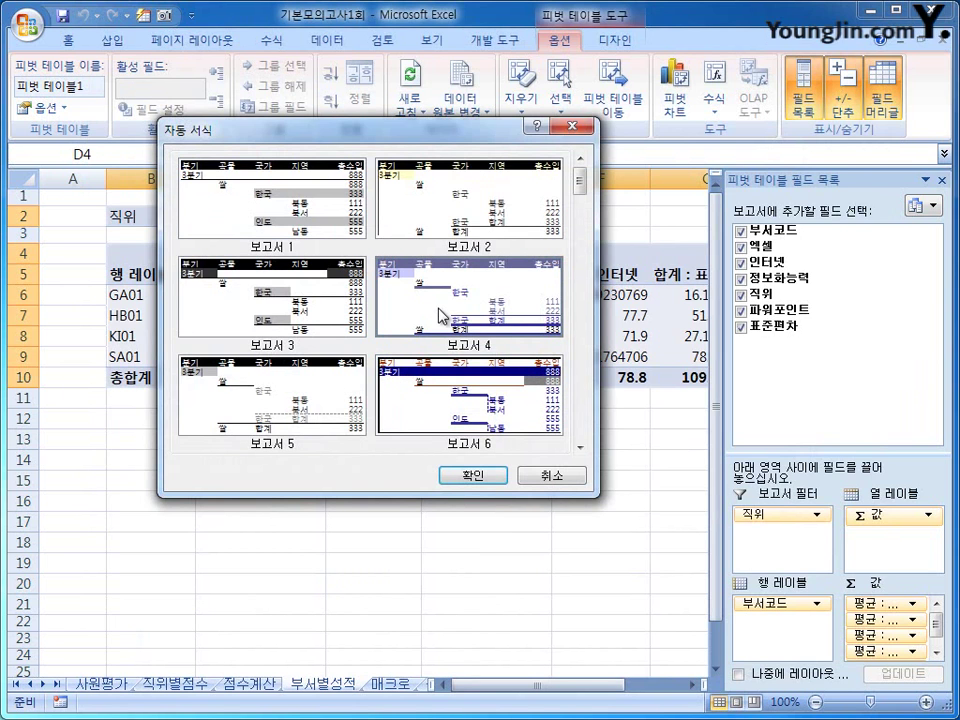
left_click(468, 480)
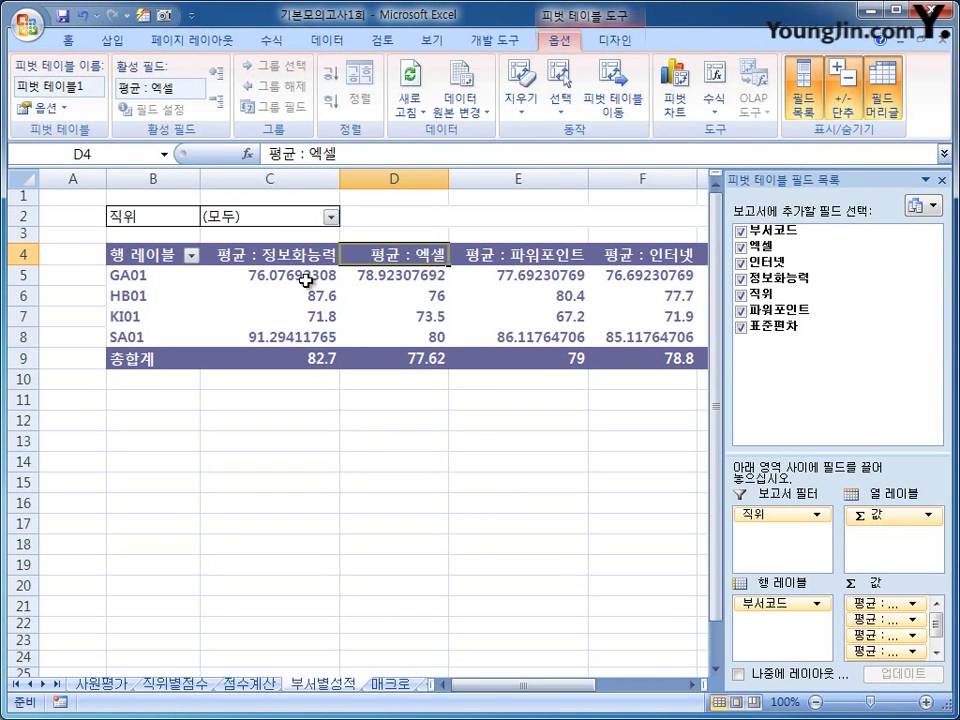
mouse_move(305, 276)
Format pivot values C5:G9 as numbers with 2 decimal places and hide the field list
left_click(305, 276)
left_click_drag(306, 268, 446, 358)
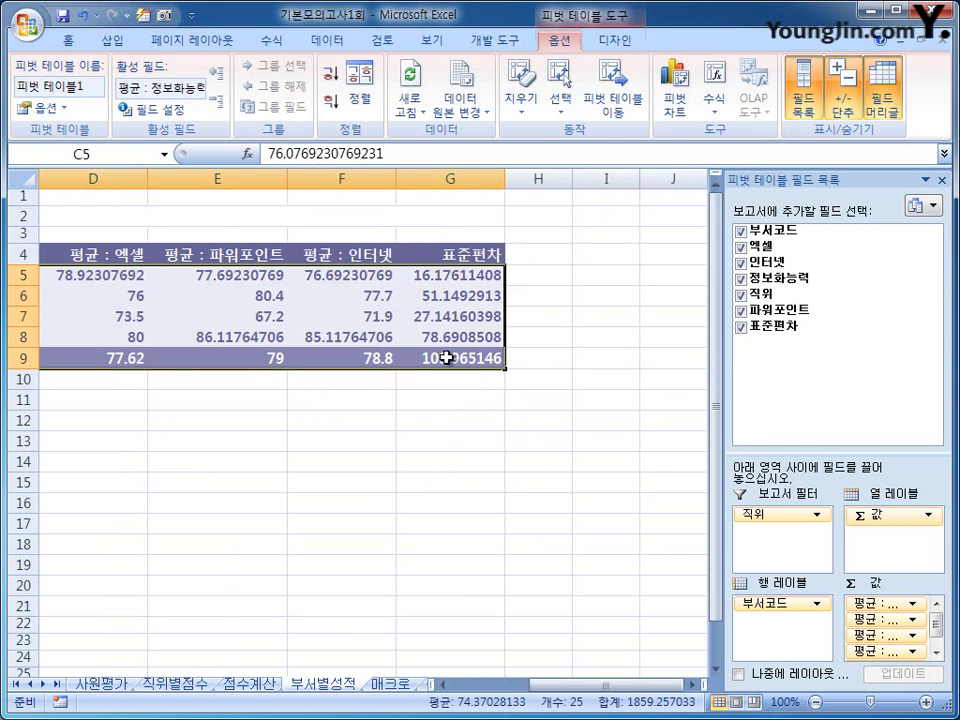
right_click(336, 282)
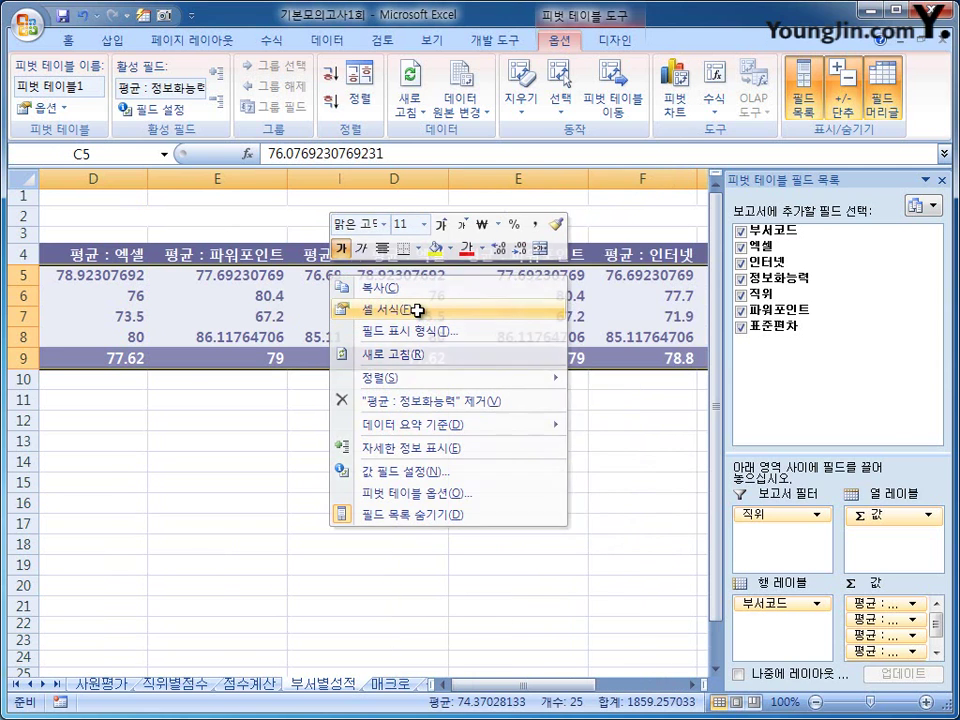
left_click(423, 311)
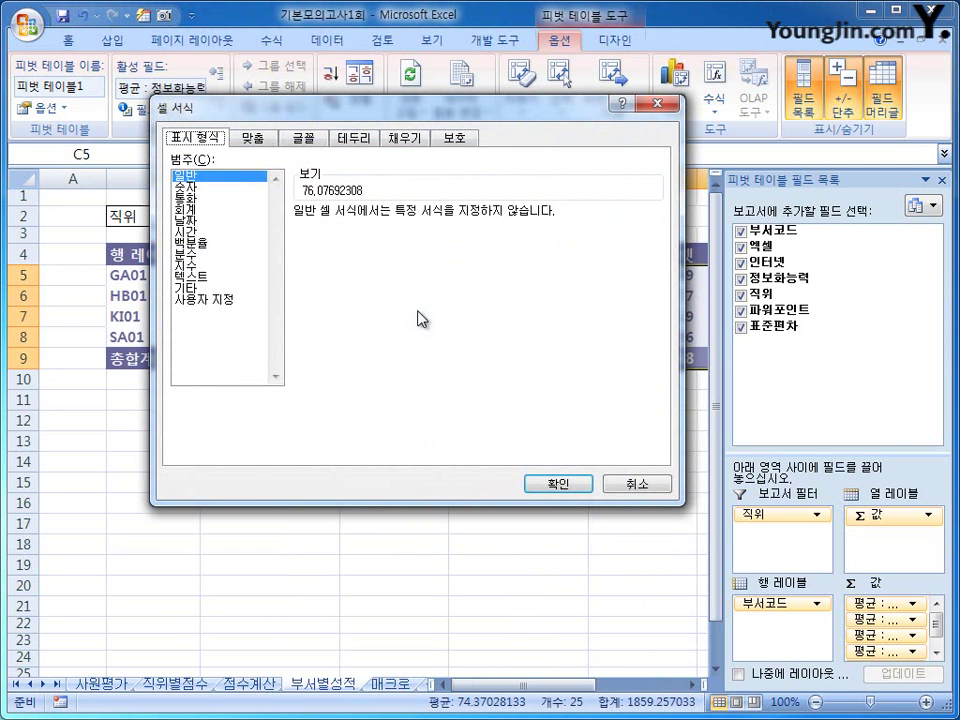
left_click(200, 187)
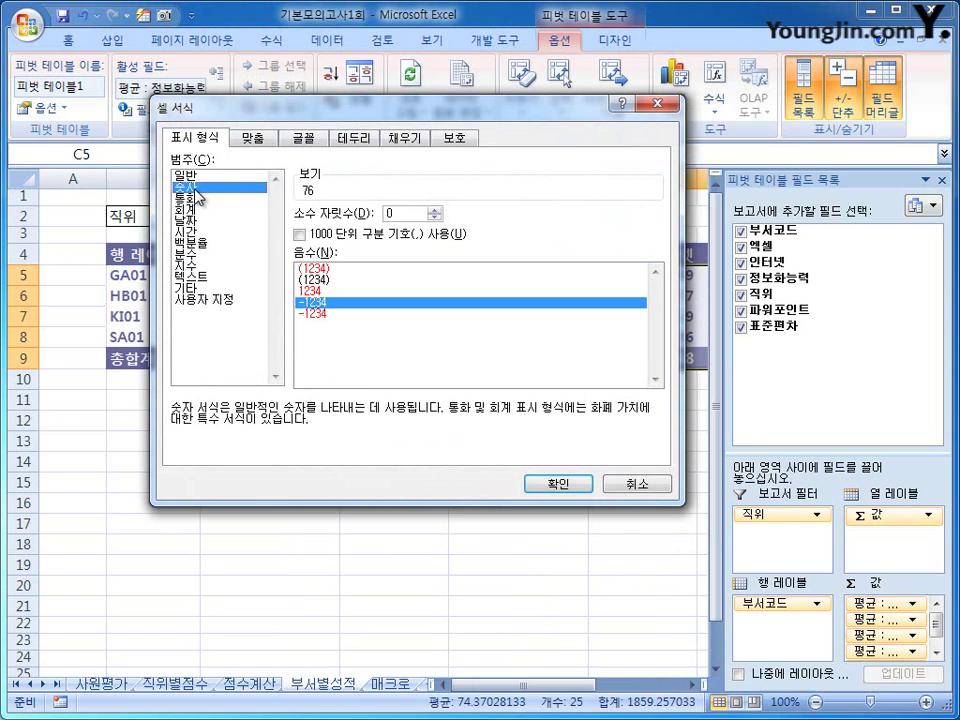
left_click(435, 211)
left_click(435, 211)
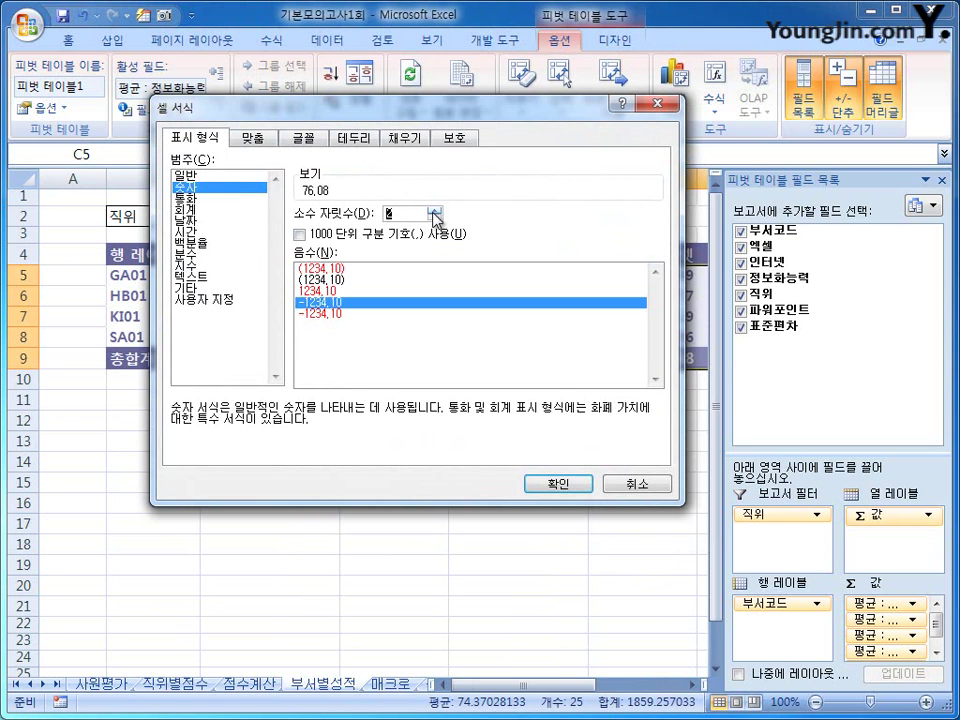
left_click(555, 484)
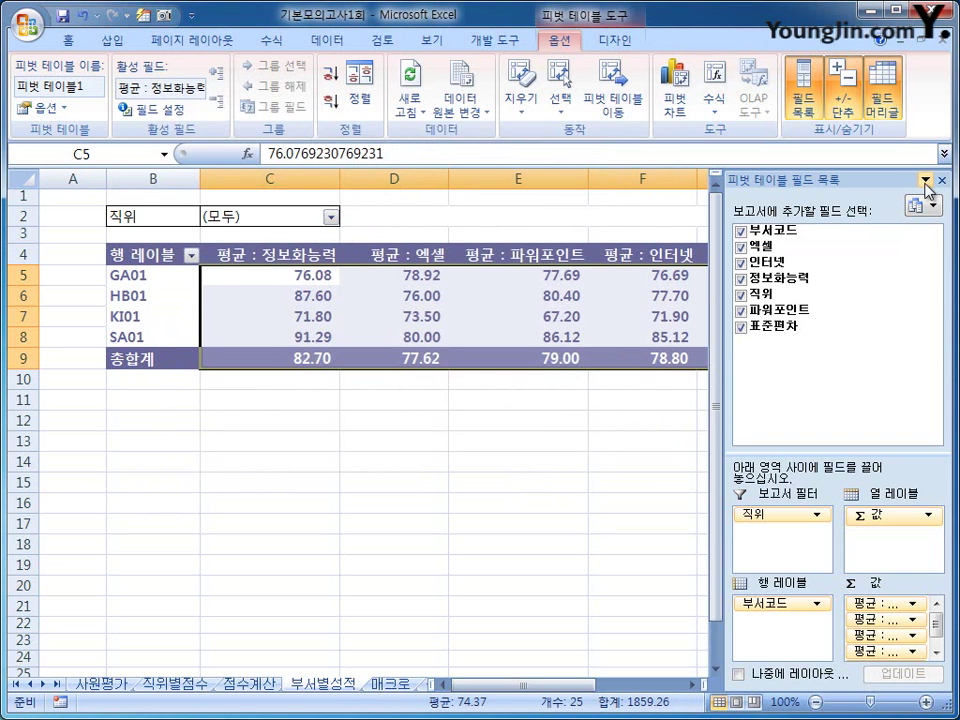
left_click(941, 181)
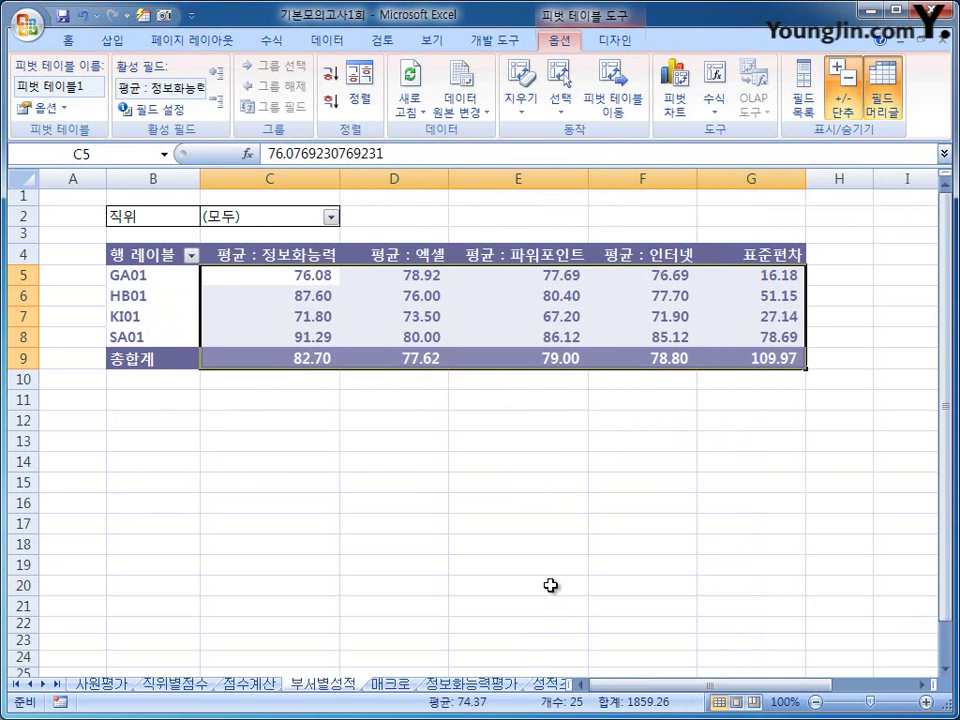
Select pivot header cell B4 and show the PivotTable 디자인 options
left_click(558, 358)
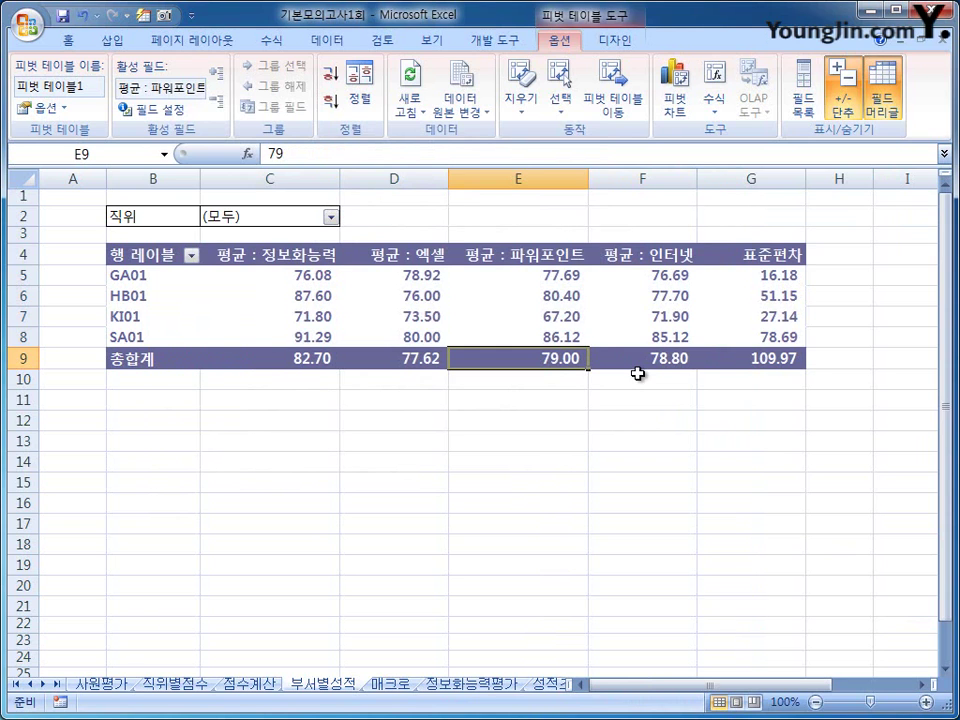
left_click(137, 259)
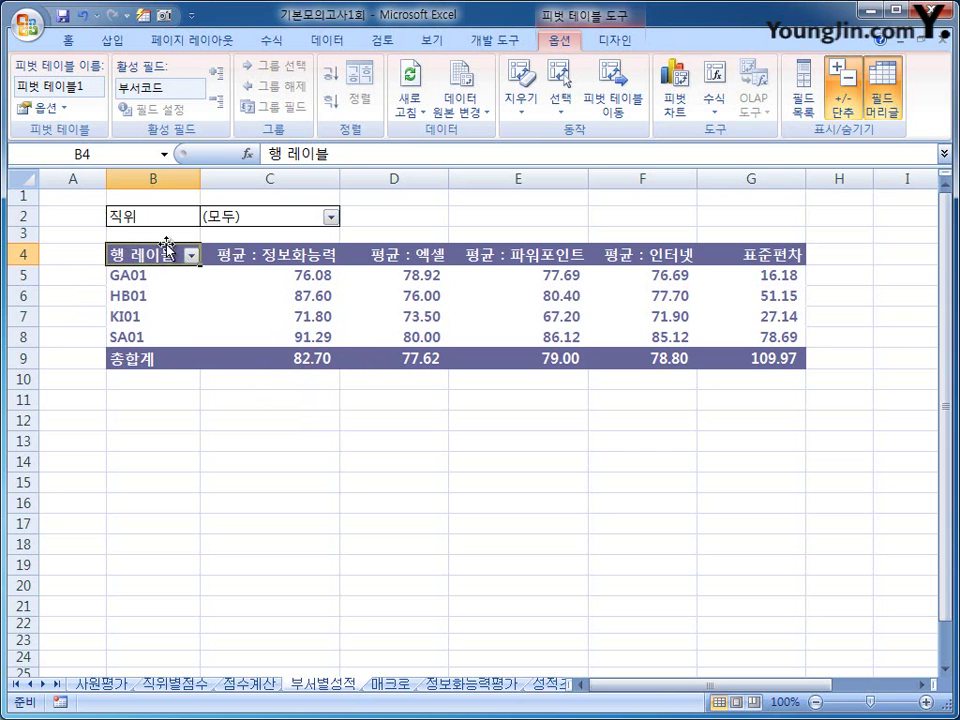
left_click(600, 42)
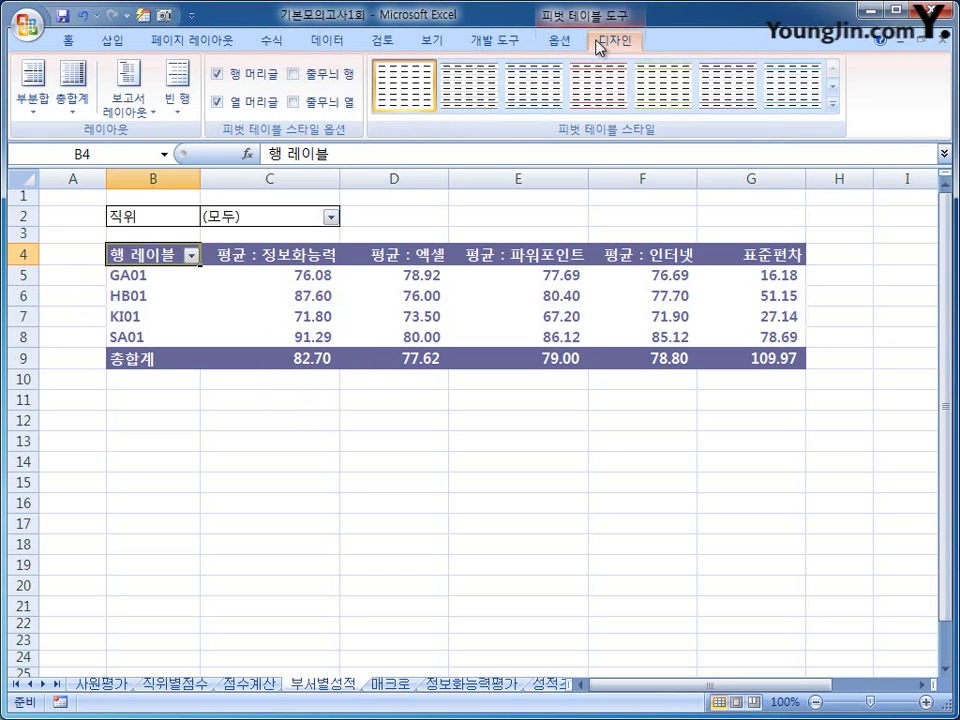
Set the pivot report layout to tabular form, then go to the 매크로 sheet
left_click(127, 110)
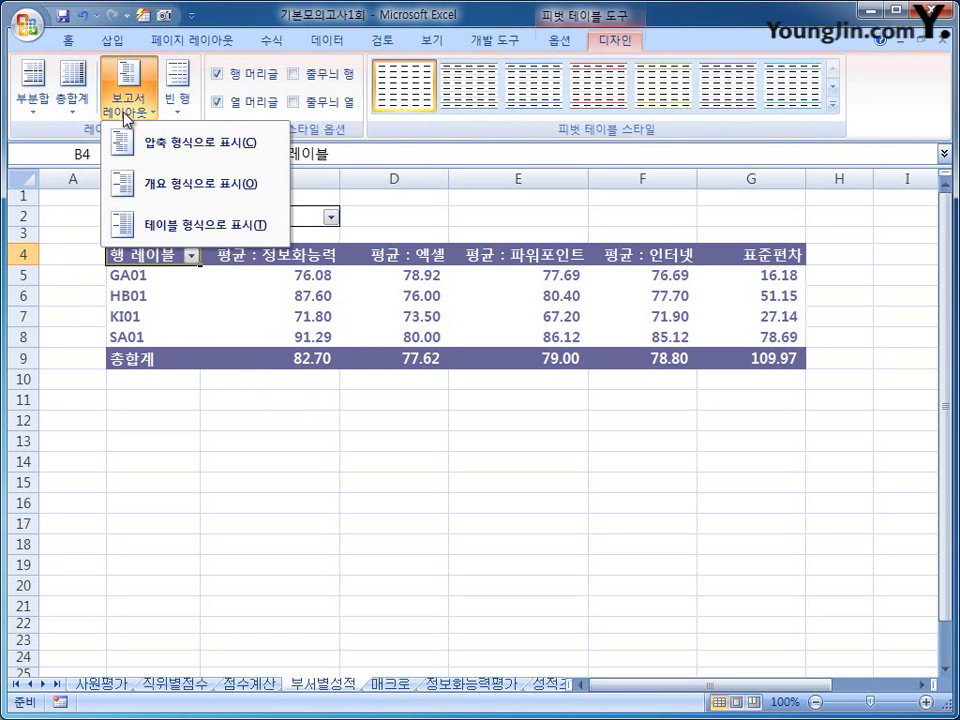
left_click(162, 232)
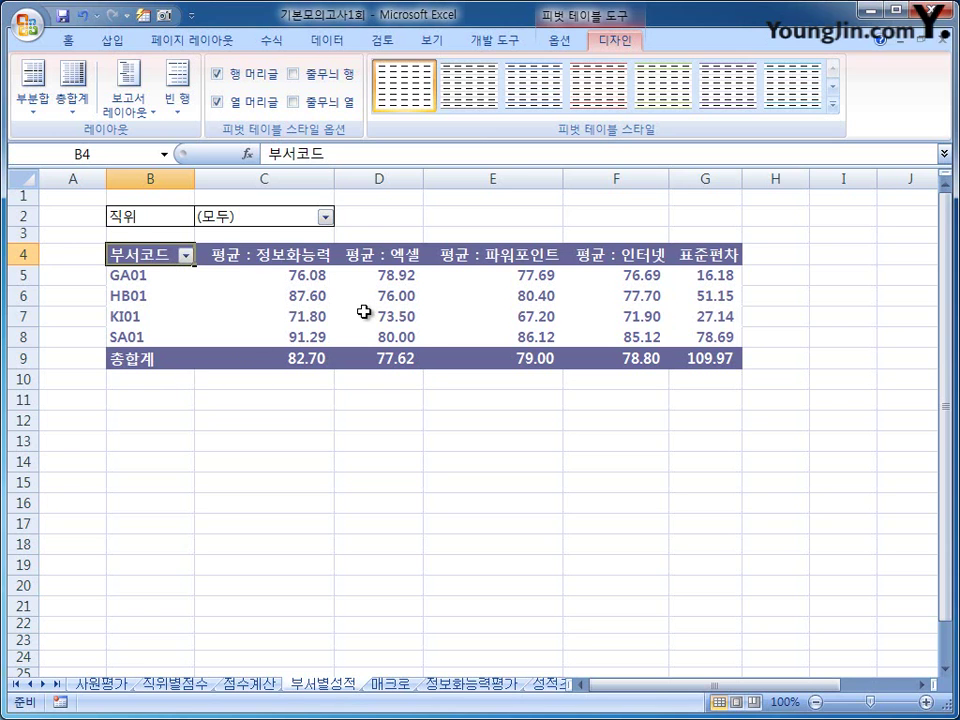
left_click(391, 685)
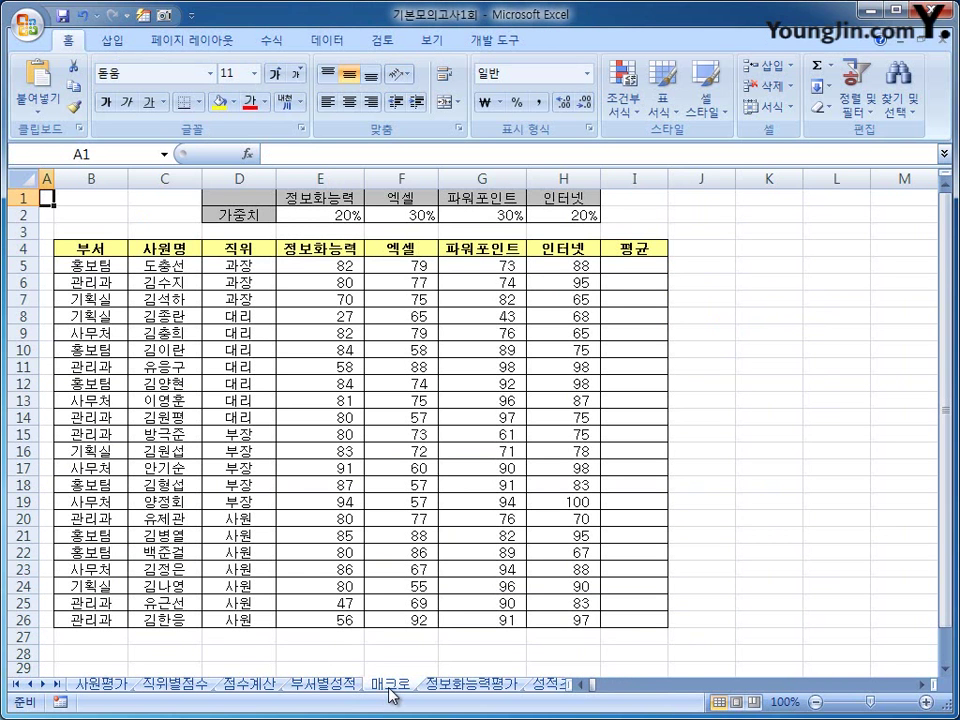
With K3 selected, start recording a macro named 평균
left_click(770, 249)
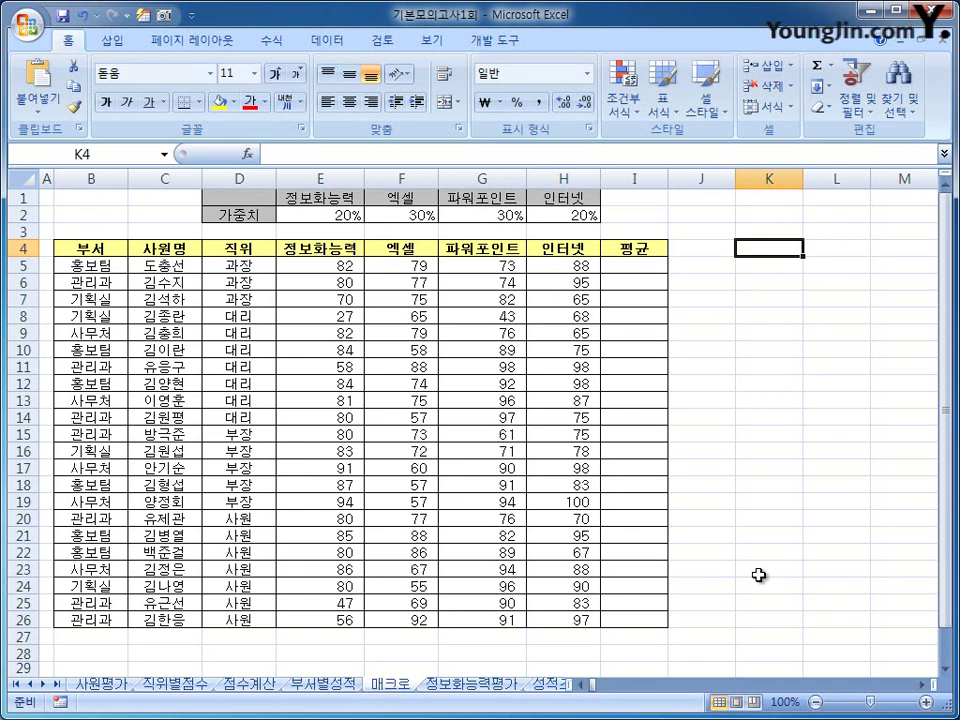
left_click(792, 230)
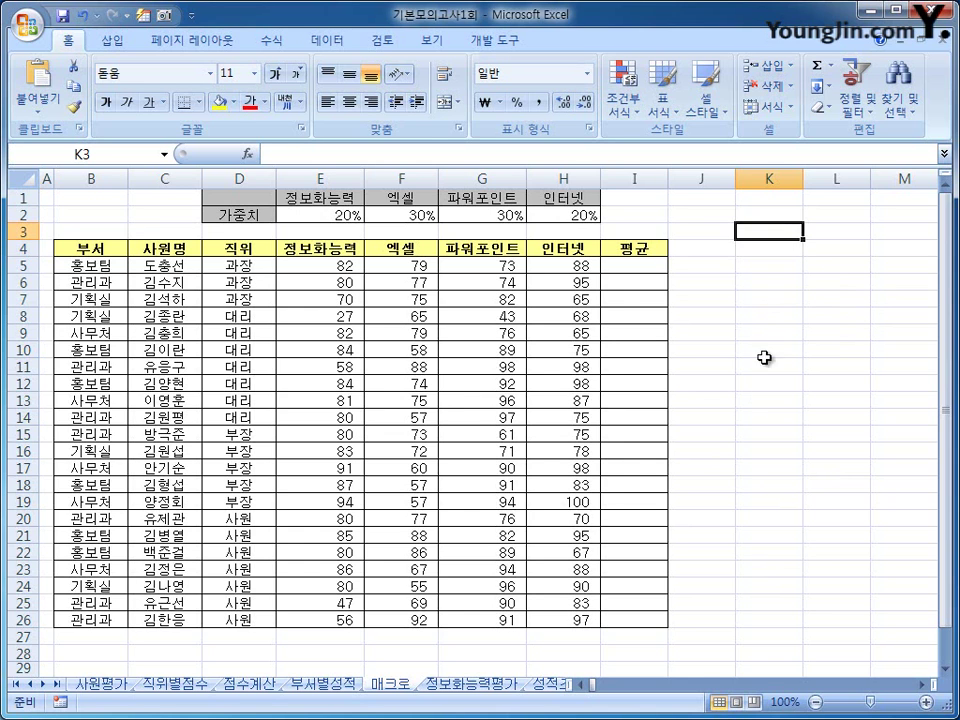
left_click(478, 42)
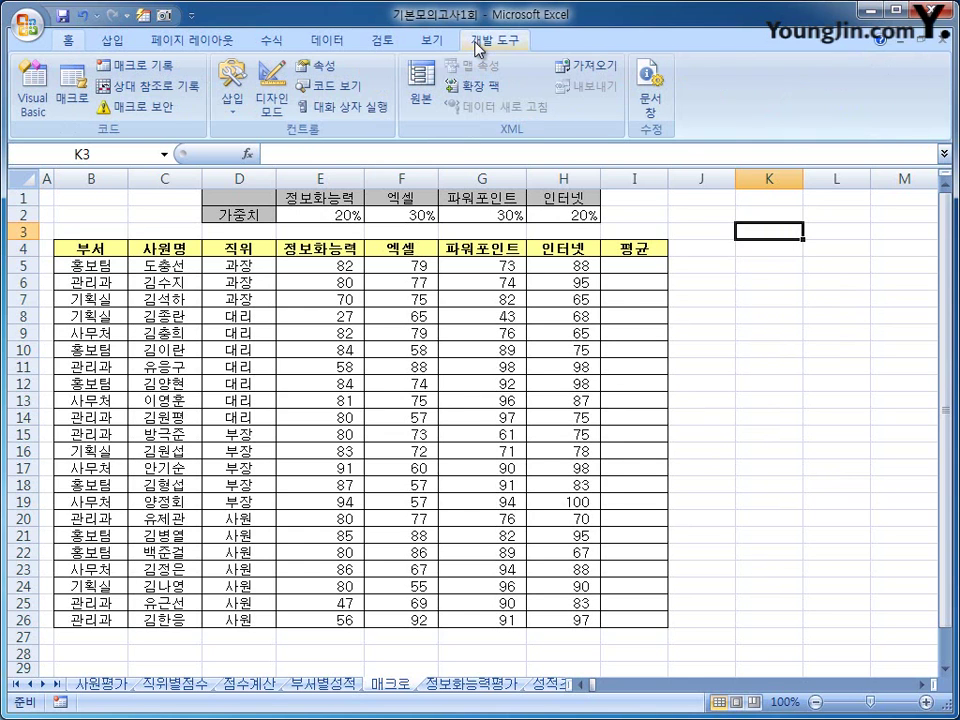
left_click(152, 66)
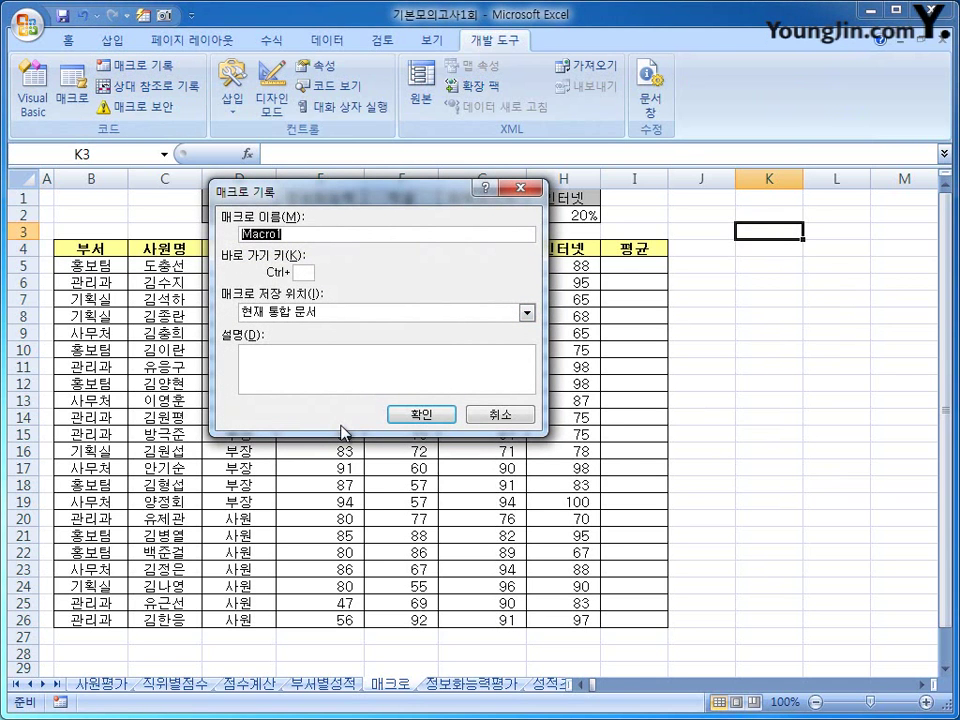
type("vu")
key("BackSpace")
key("BackSpace")
type("평ㄱ")
type("균")
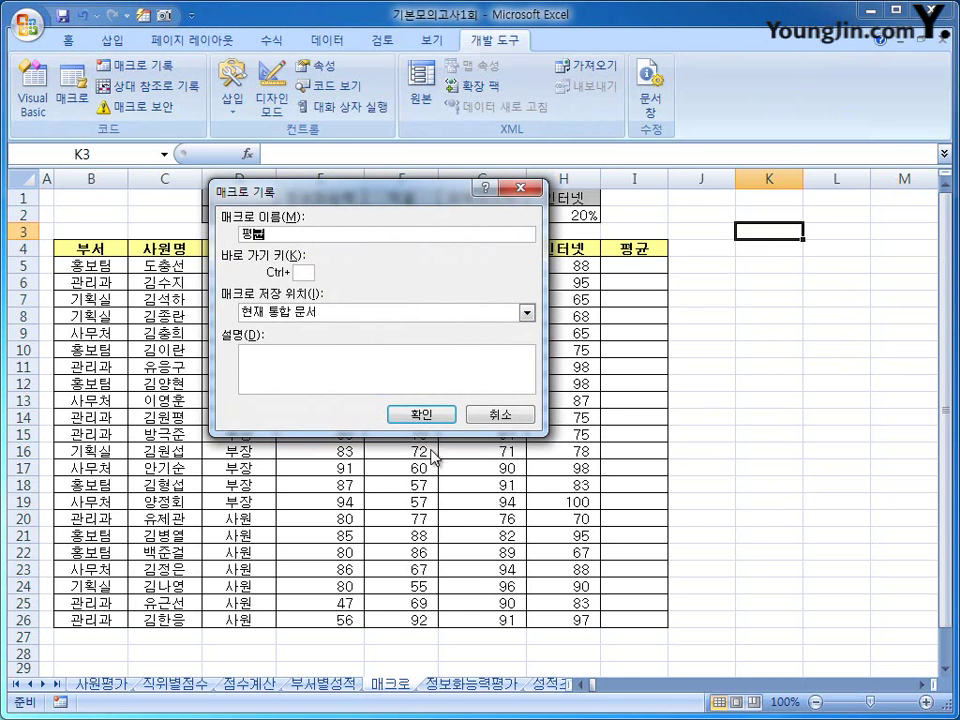
left_click(437, 413)
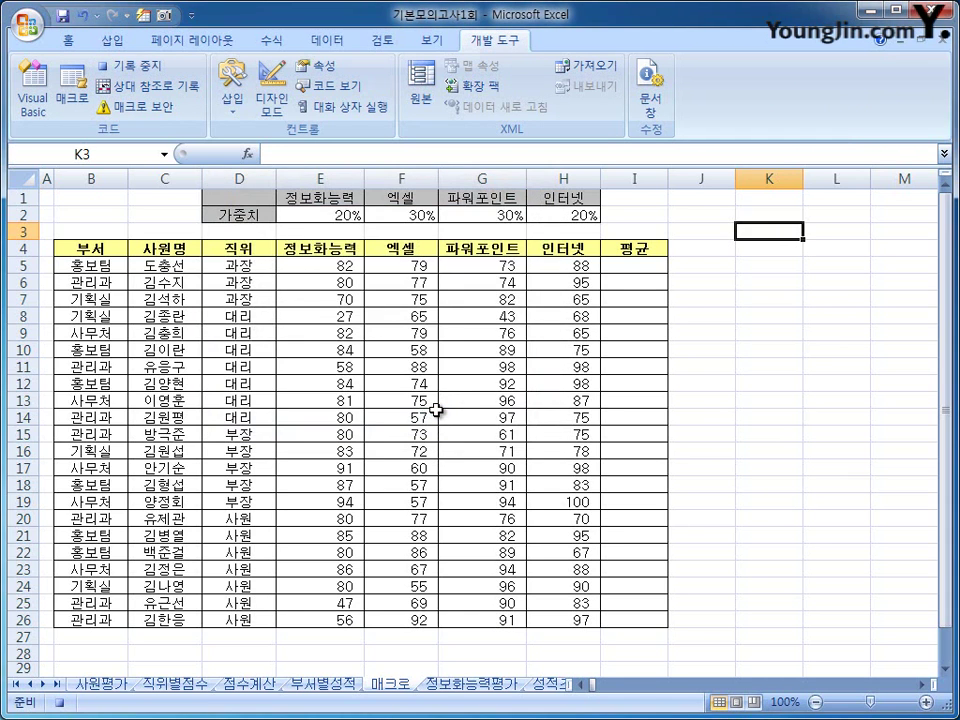
Insert the SUMPRODUCT function into cell I5 from the Math & Trig functions
left_click(660, 262)
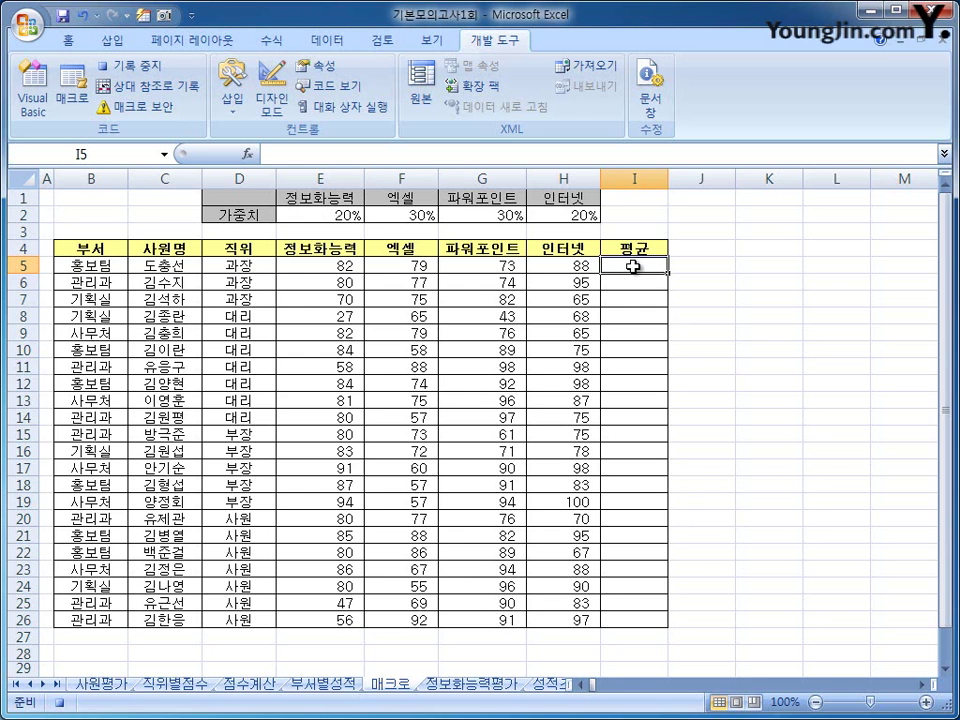
left_click(271, 41)
left_click(320, 92)
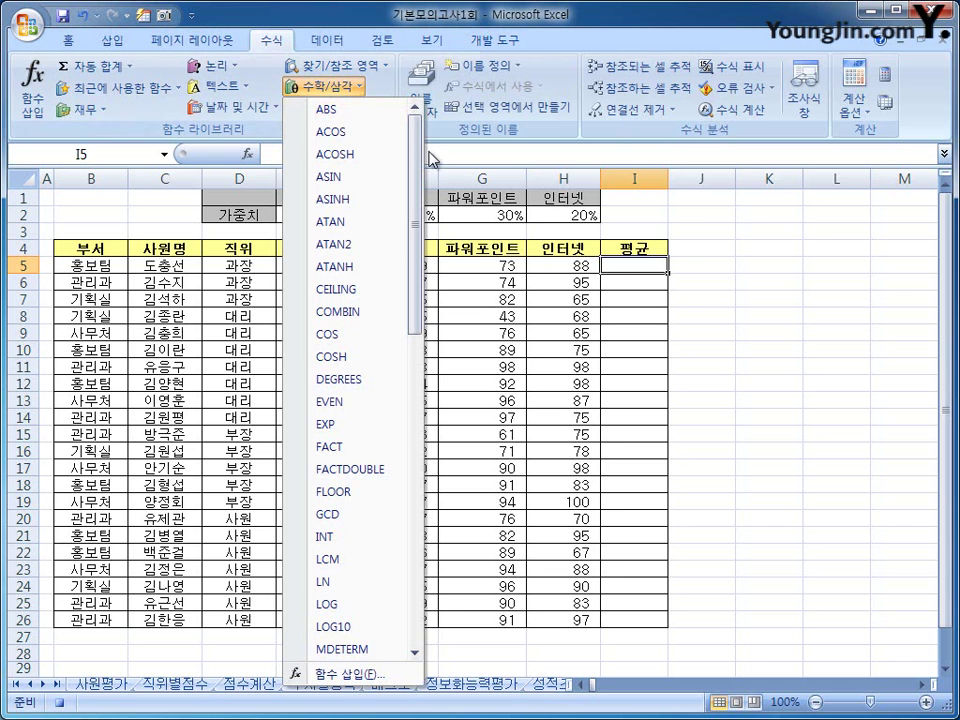
left_click_drag(422, 169, 429, 410)
left_click(360, 617)
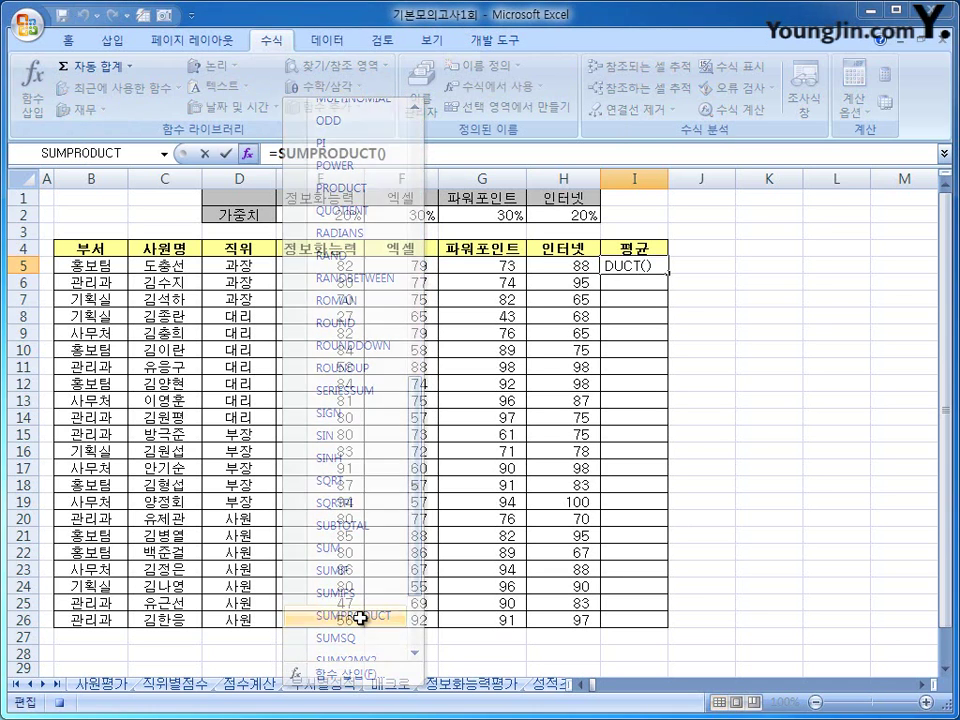
left_click_drag(200, 170, 349, 323)
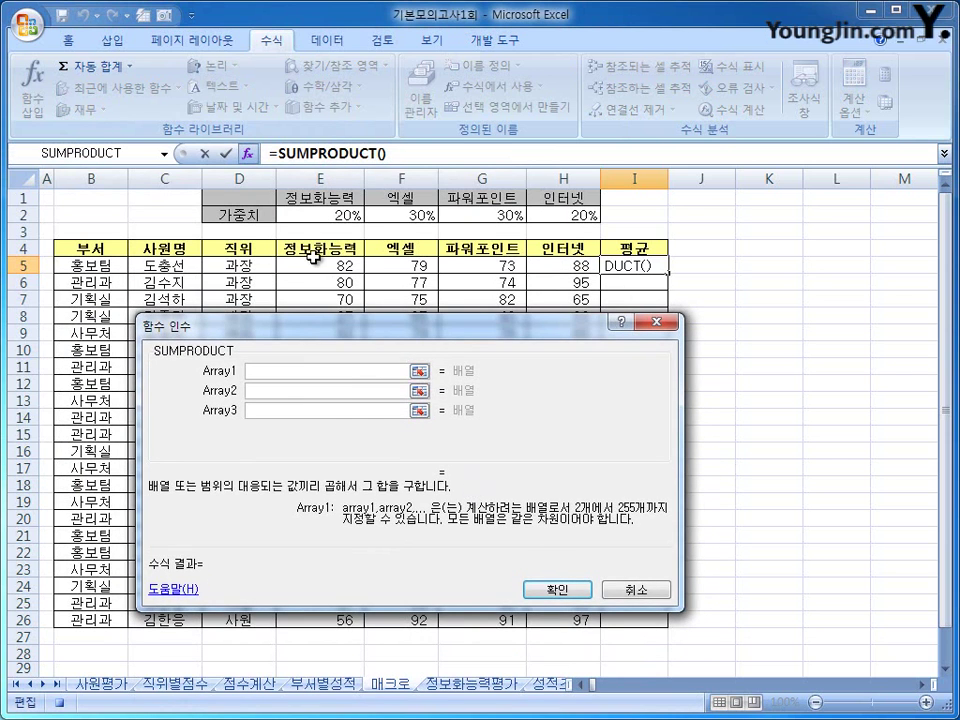
Complete I5 as =SUMPRODUCT(E5:H5,$E$2:$H$2)
left_click_drag(313, 257, 551, 265)
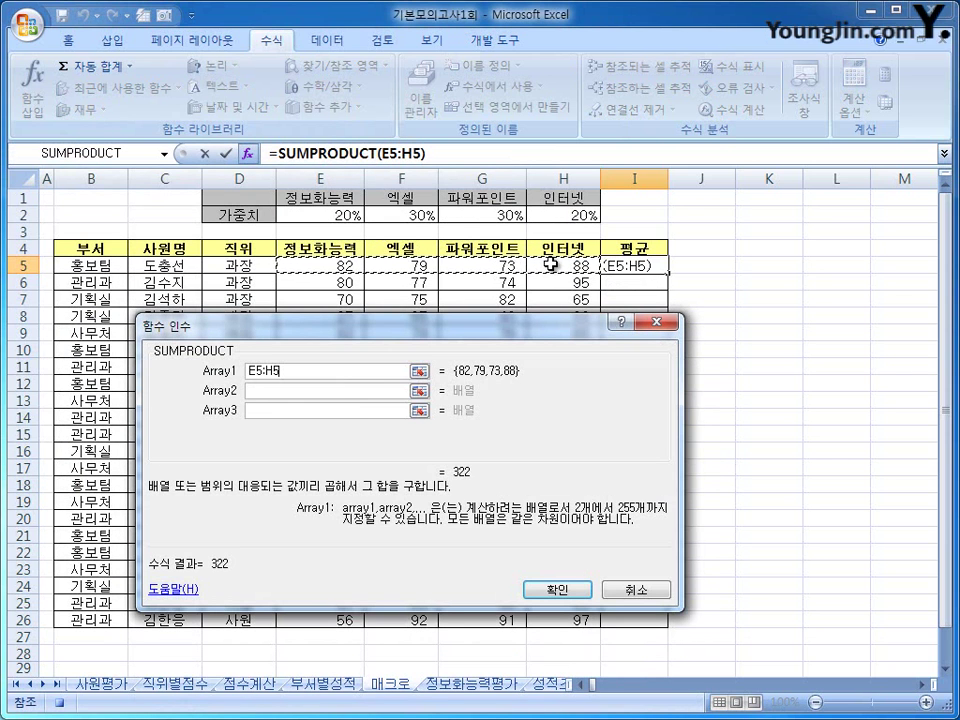
left_click(328, 391)
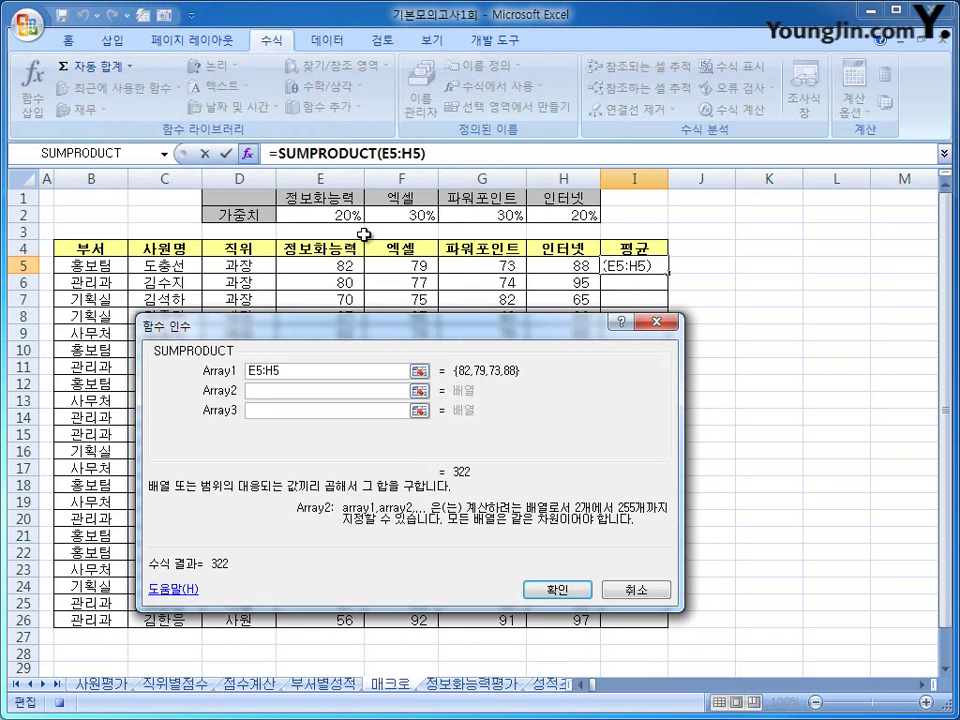
left_click_drag(350, 215, 548, 216)
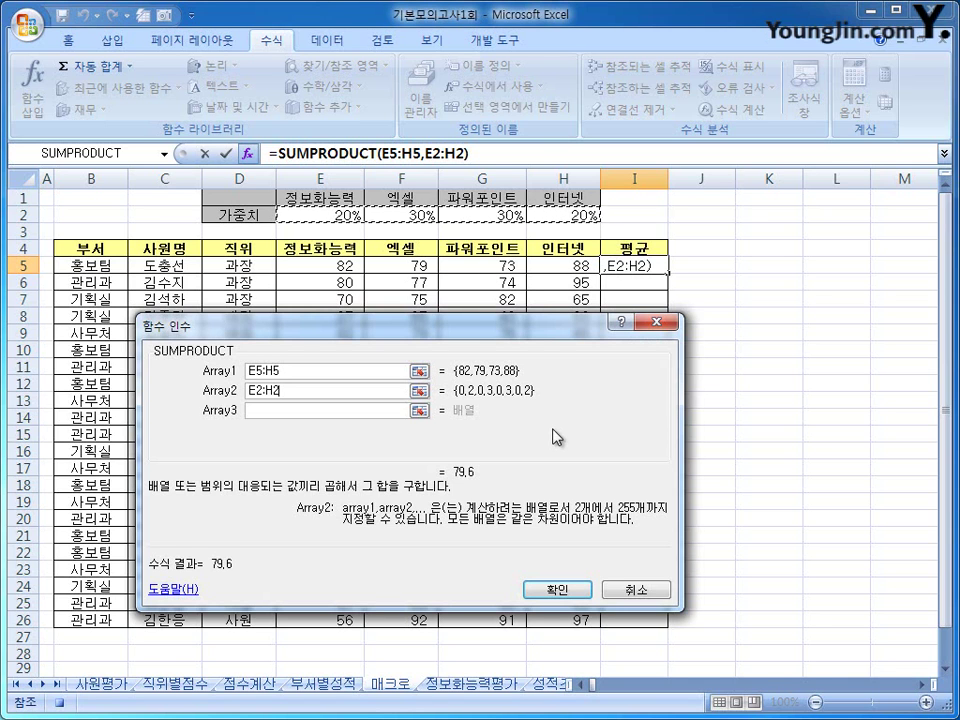
key("F4")
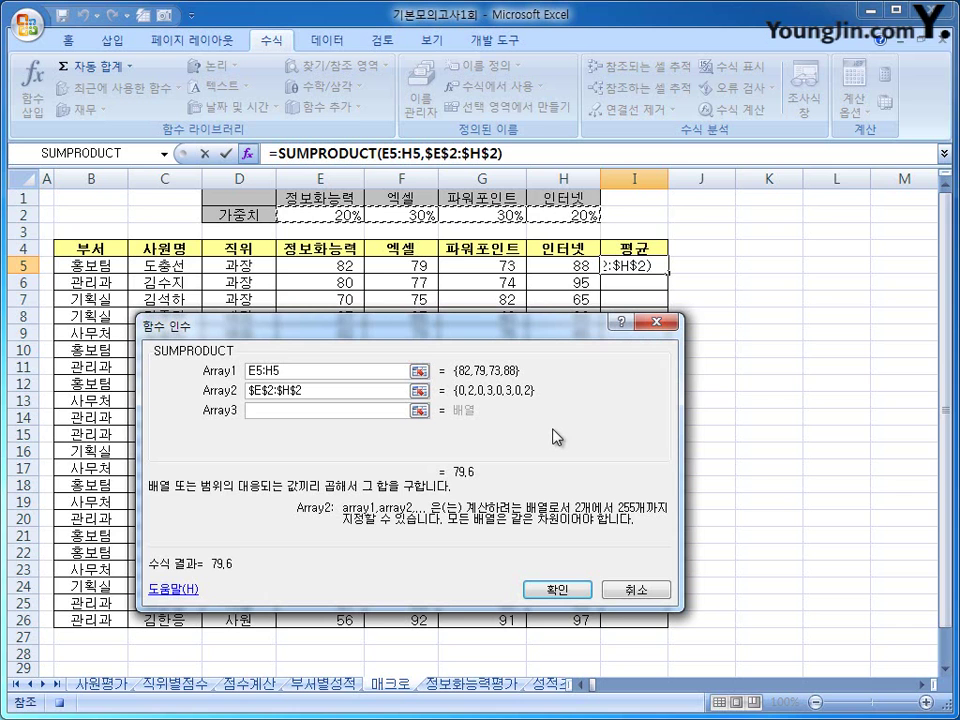
left_click(559, 591)
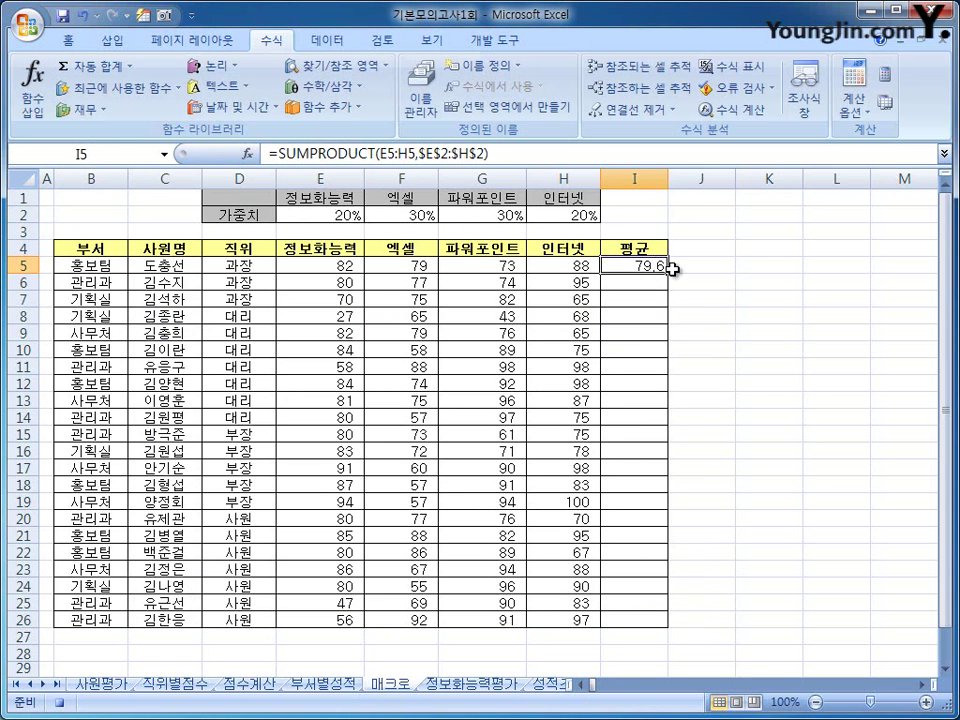
Fill the weighted-average formula down the 평균 column through I26
left_click_drag(672, 268, 666, 631)
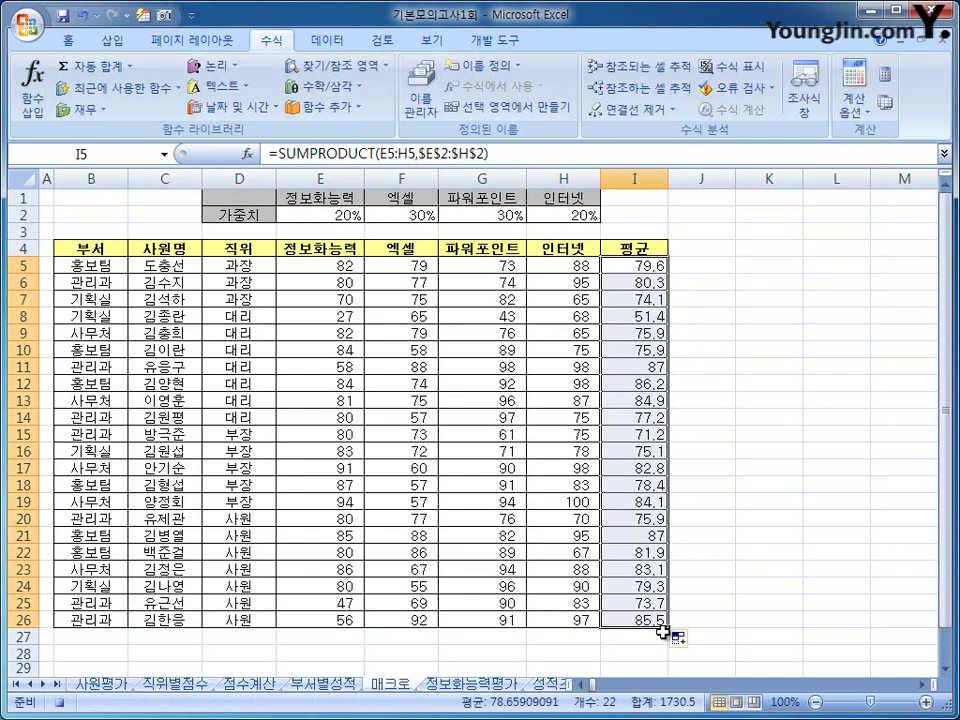
left_click(636, 617)
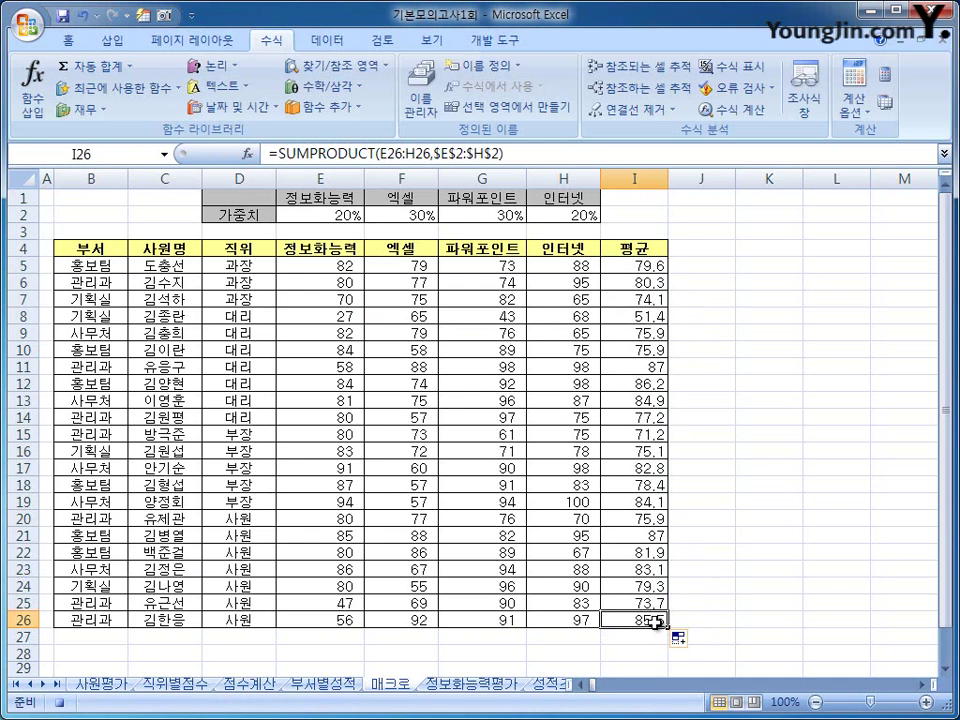
left_click(460, 47)
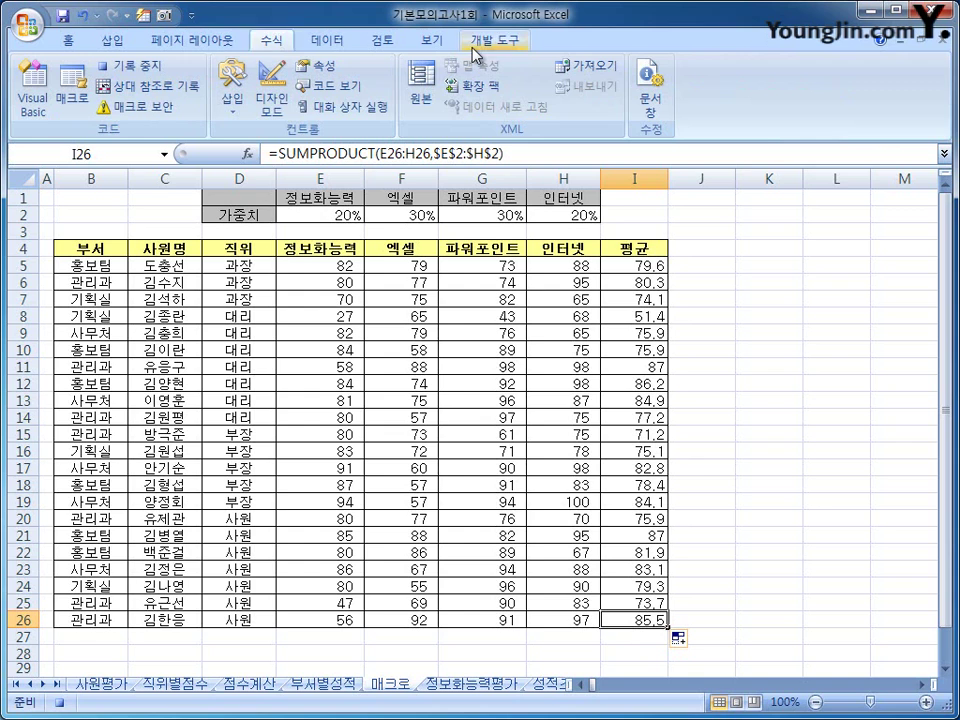
Stop the macro recording and draw a rectangle shape over cells K4:L5
left_click(130, 66)
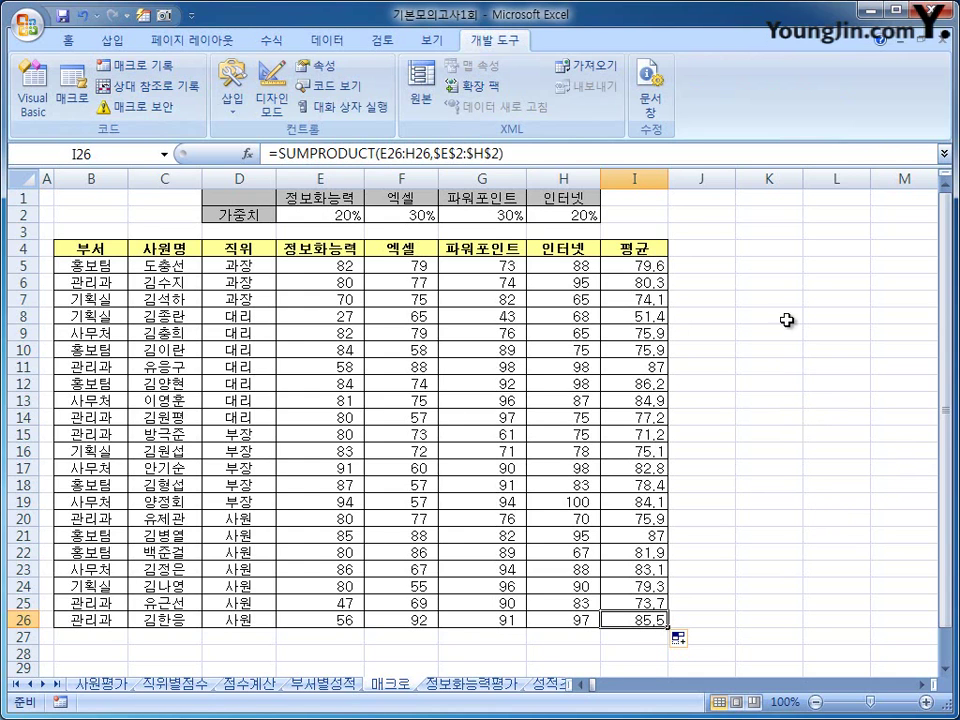
left_click(783, 279)
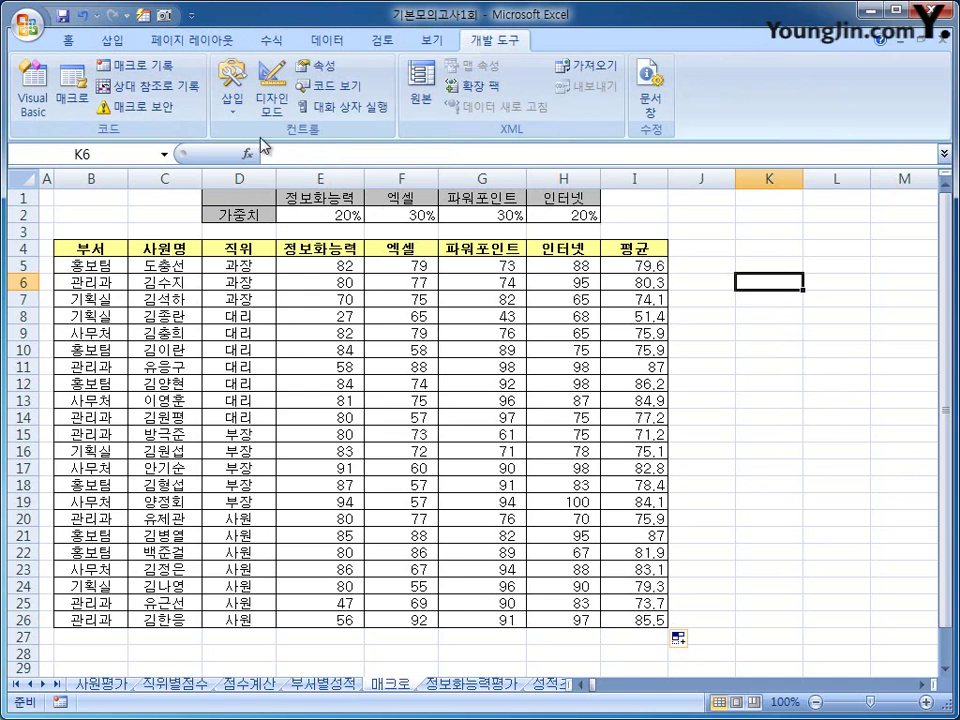
left_click(118, 44)
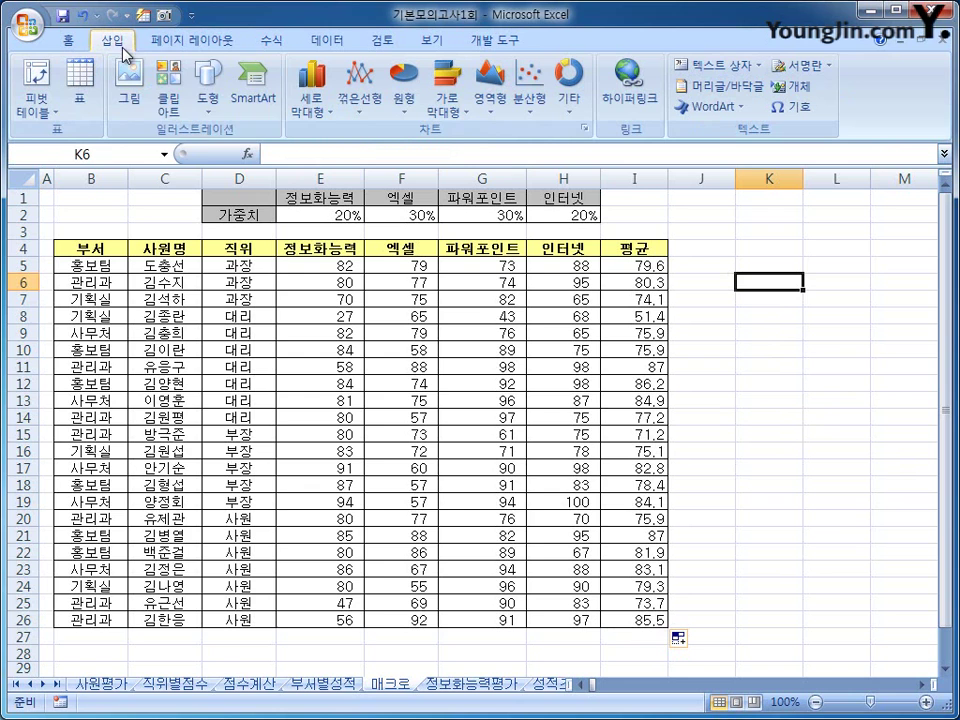
left_click(212, 104)
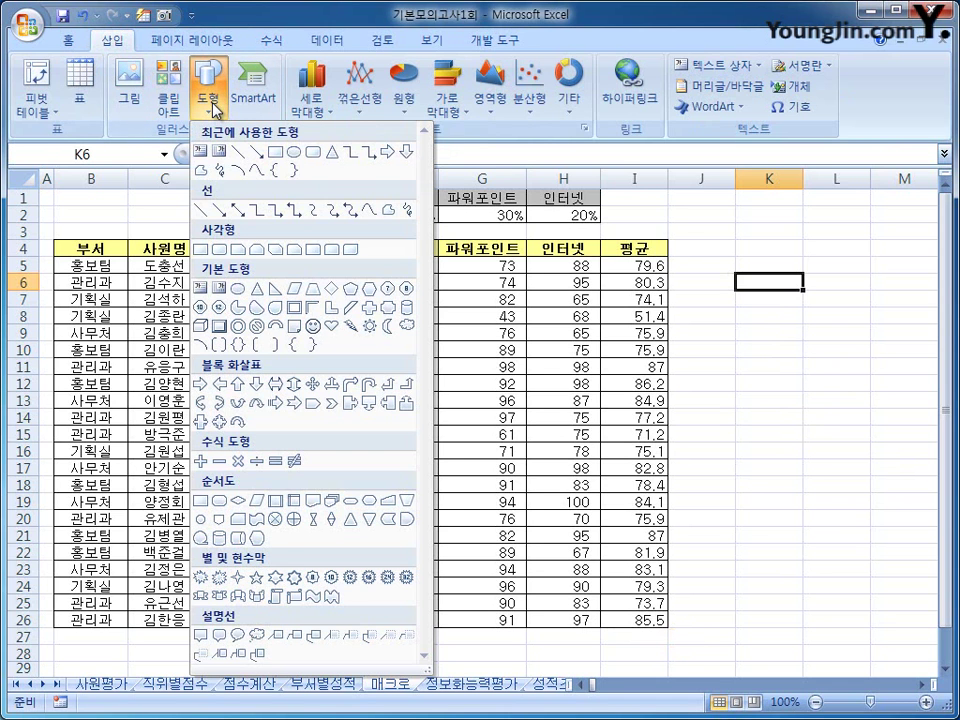
left_click(202, 252)
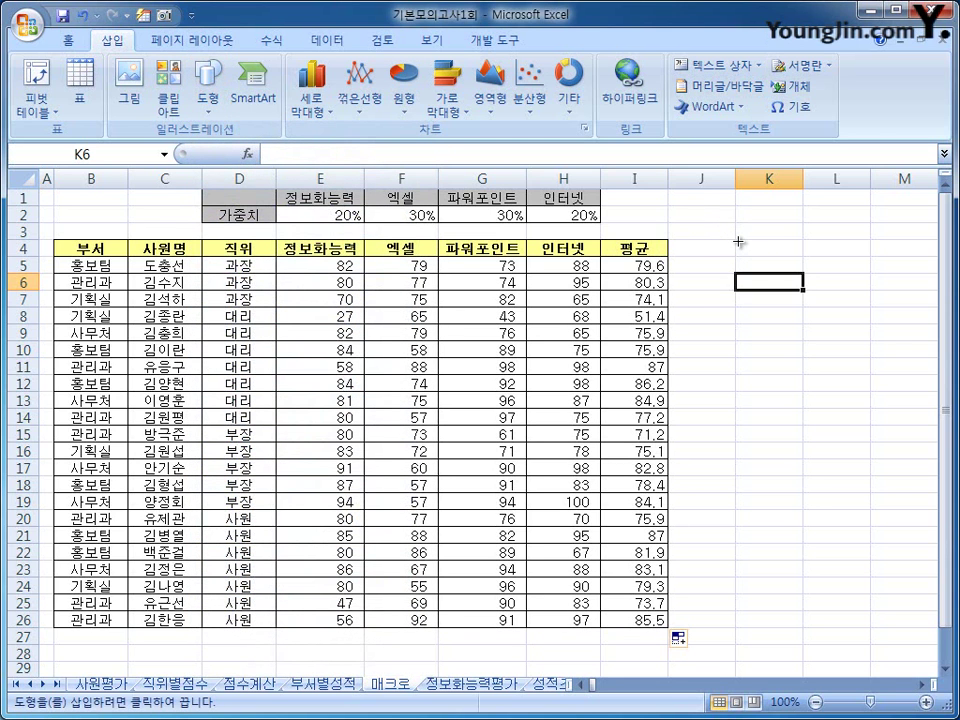
left_click_drag(737, 239, 869, 273)
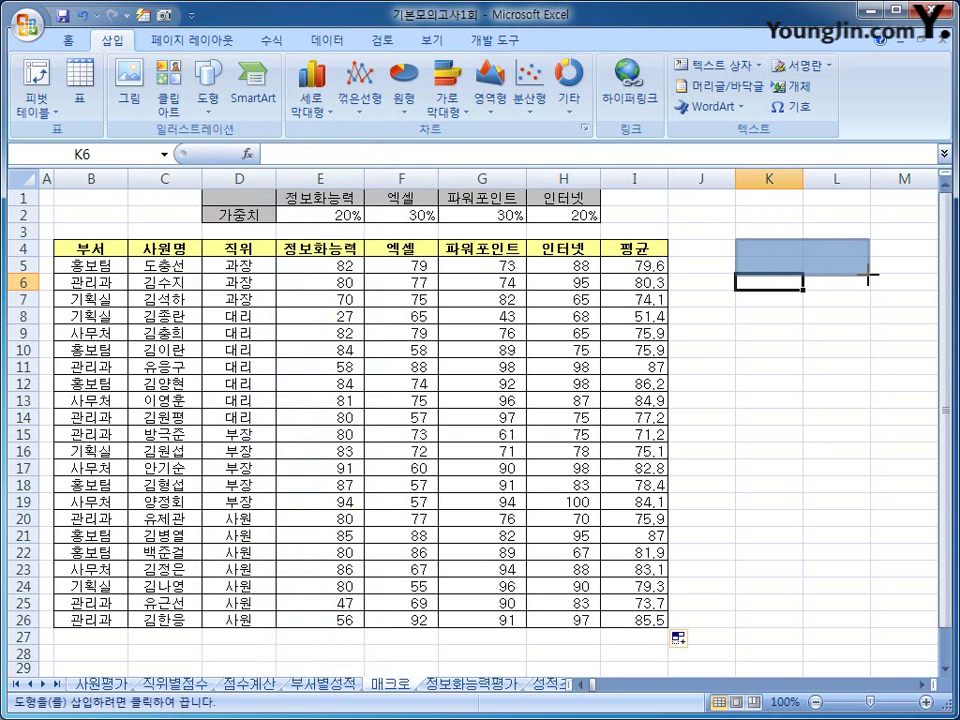
left_click_drag(869, 272, 869, 272)
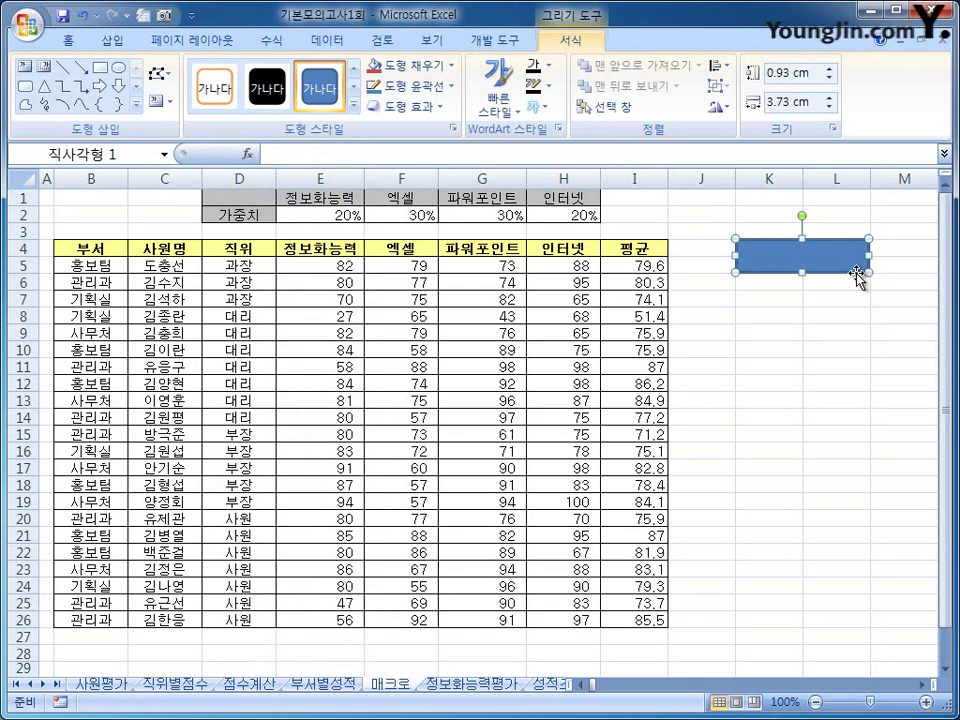
Type the label 평균 into the rectangle
type("평구")
key("BackSpace")
type("균")
left_click(848, 275)
Set the 평균 label's font to 굴림 at size 15
right_click(848, 275)
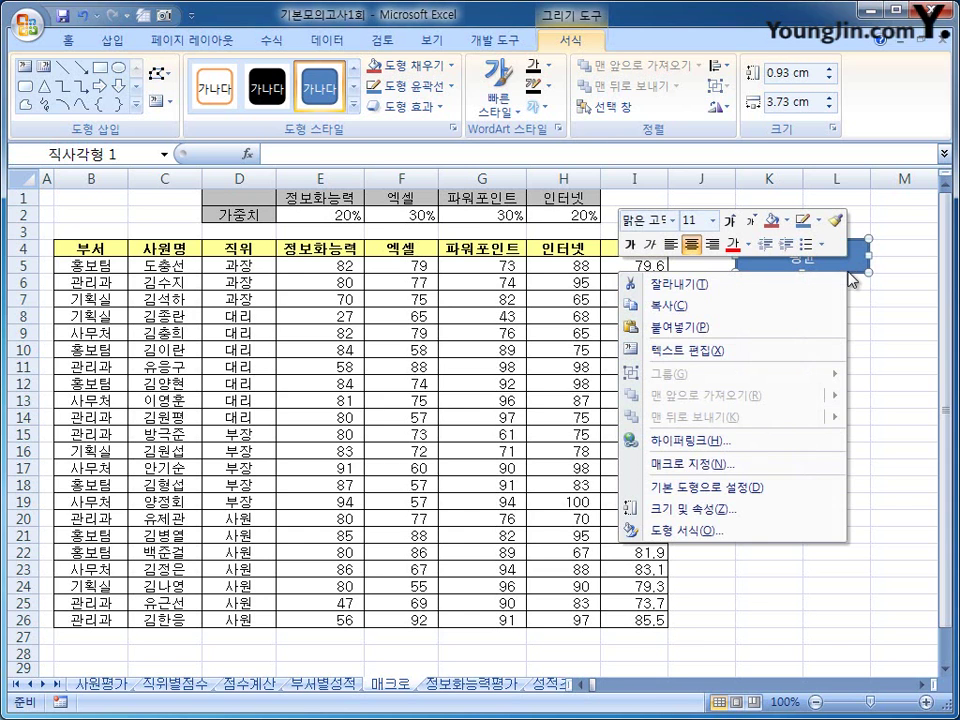
left_click(674, 220)
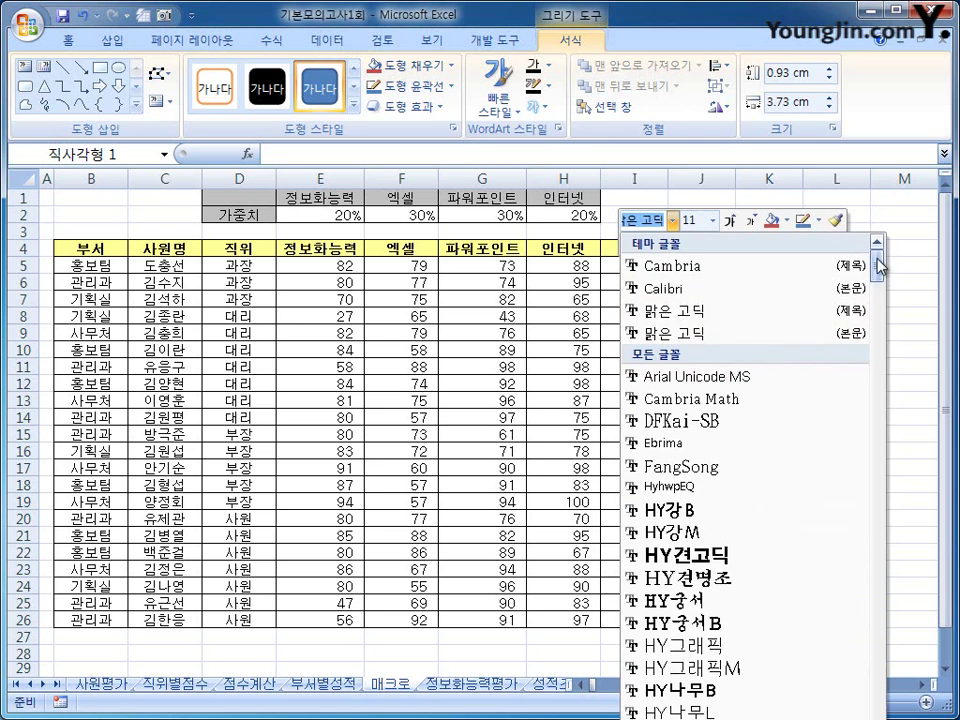
left_click_drag(877, 266, 880, 376)
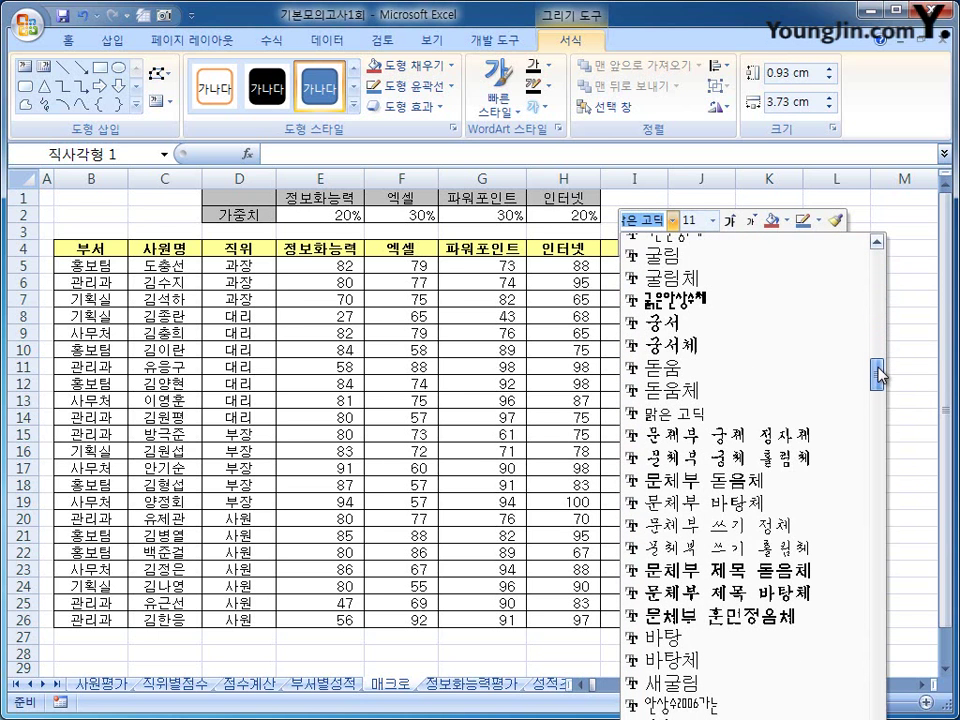
left_click(718, 258)
left_click(713, 222)
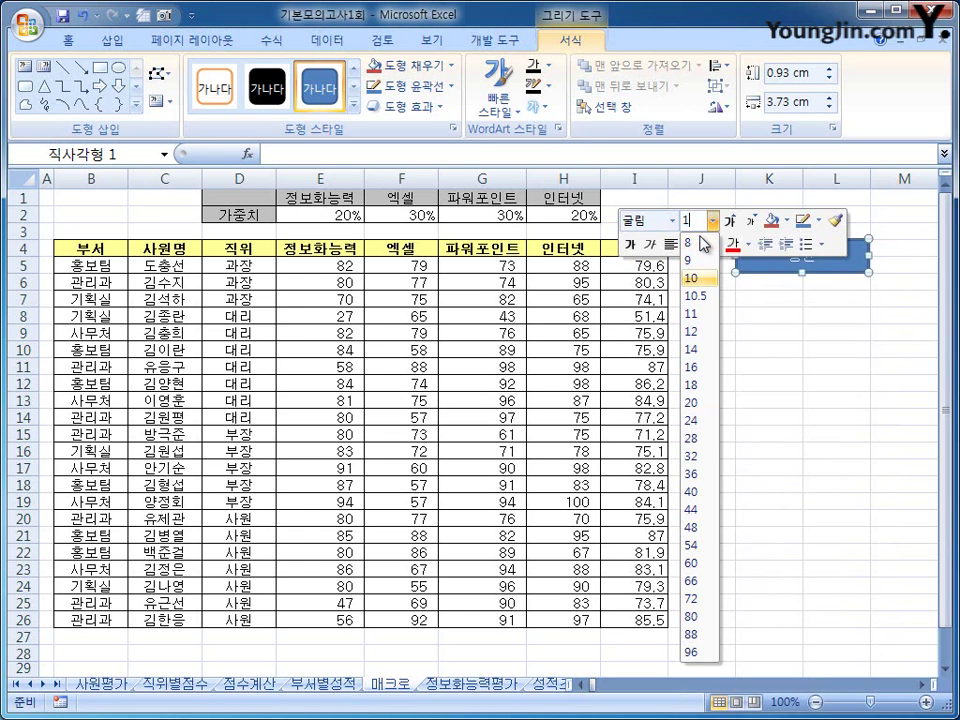
type("15")
key("Return")
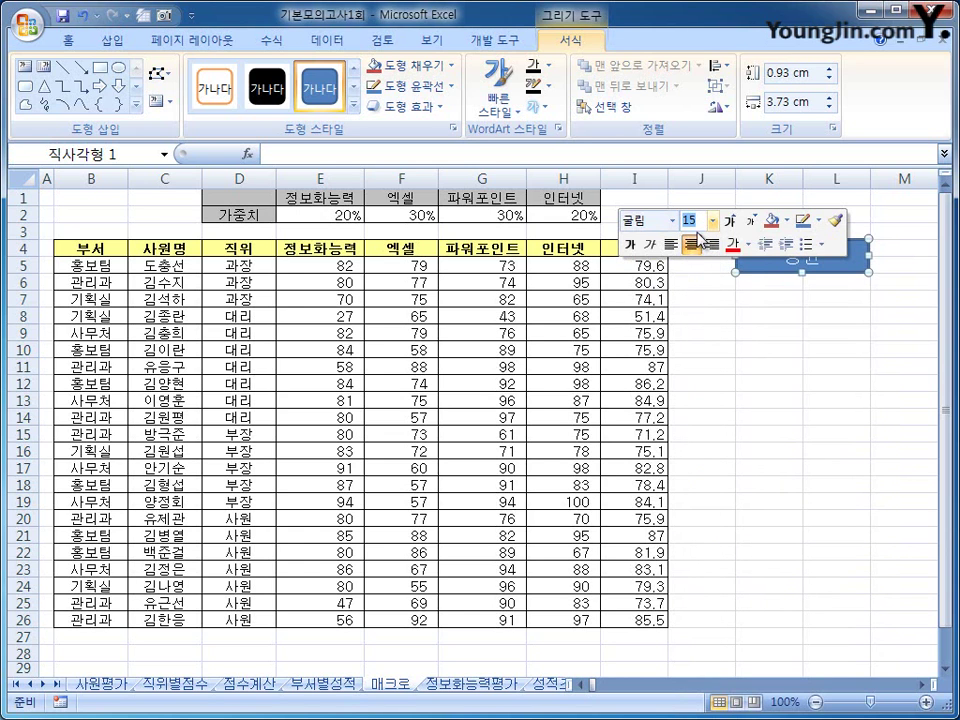
left_click(797, 312)
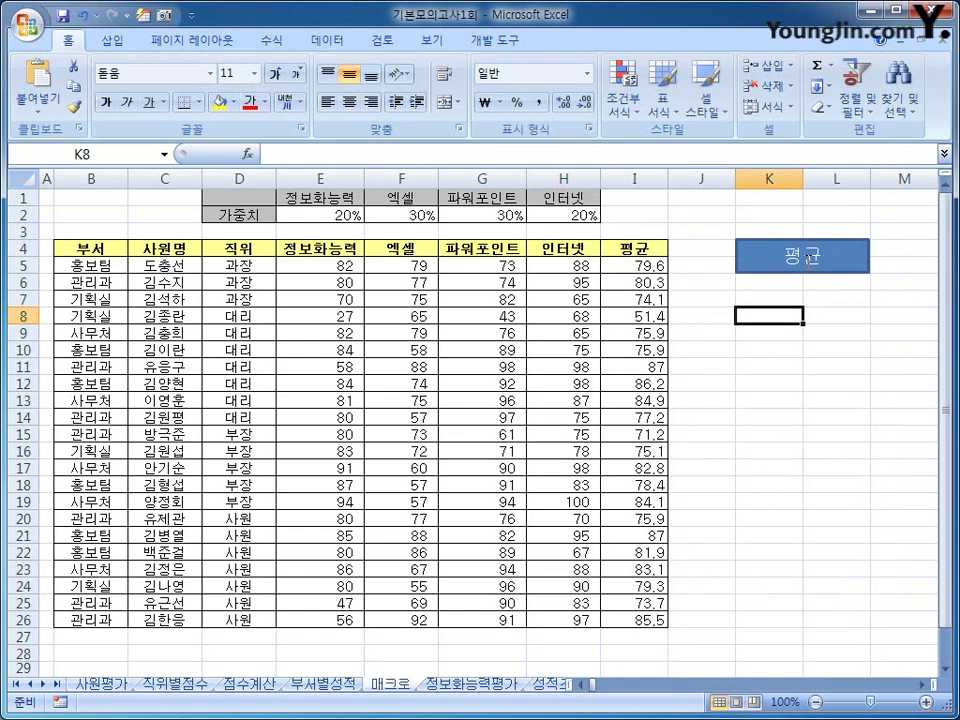
Assign the 평균 macro to the 평균 shape
right_click(754, 260)
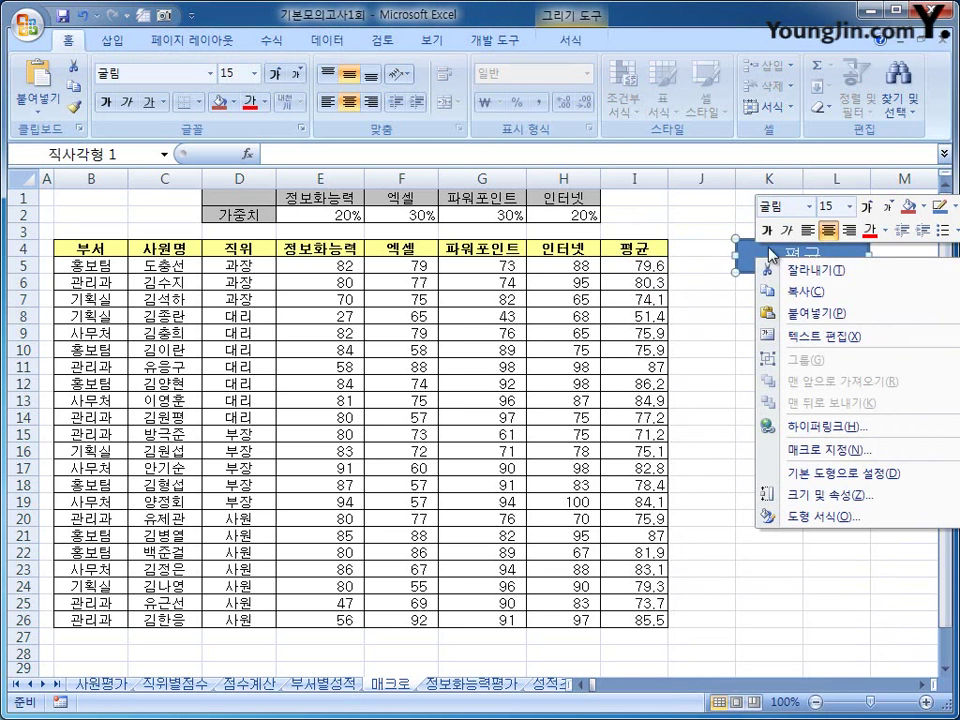
left_click(820, 451)
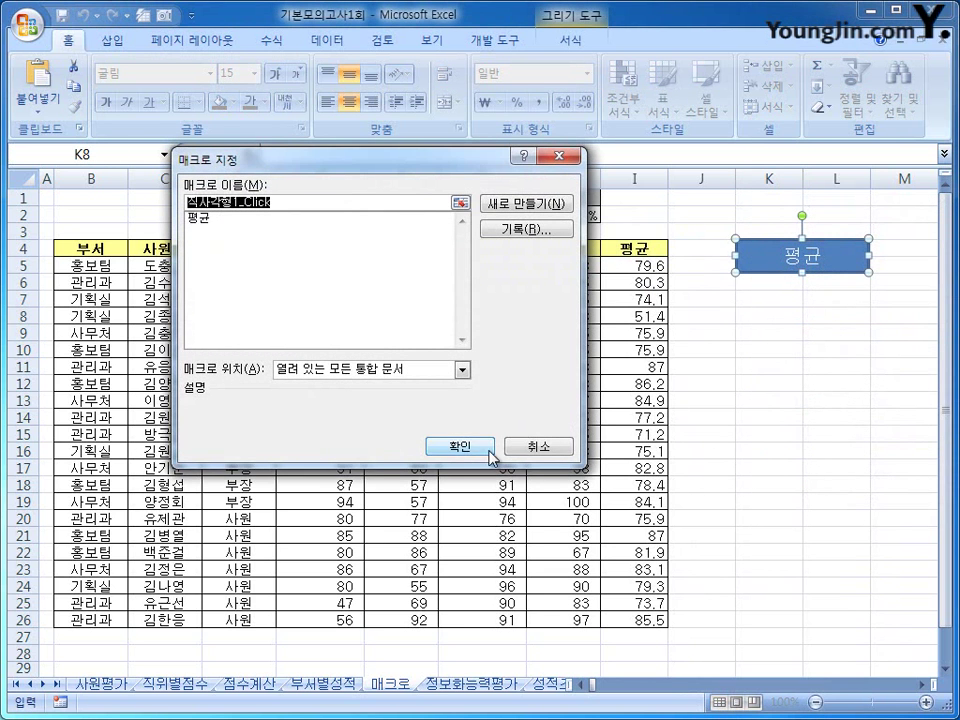
left_click(212, 218)
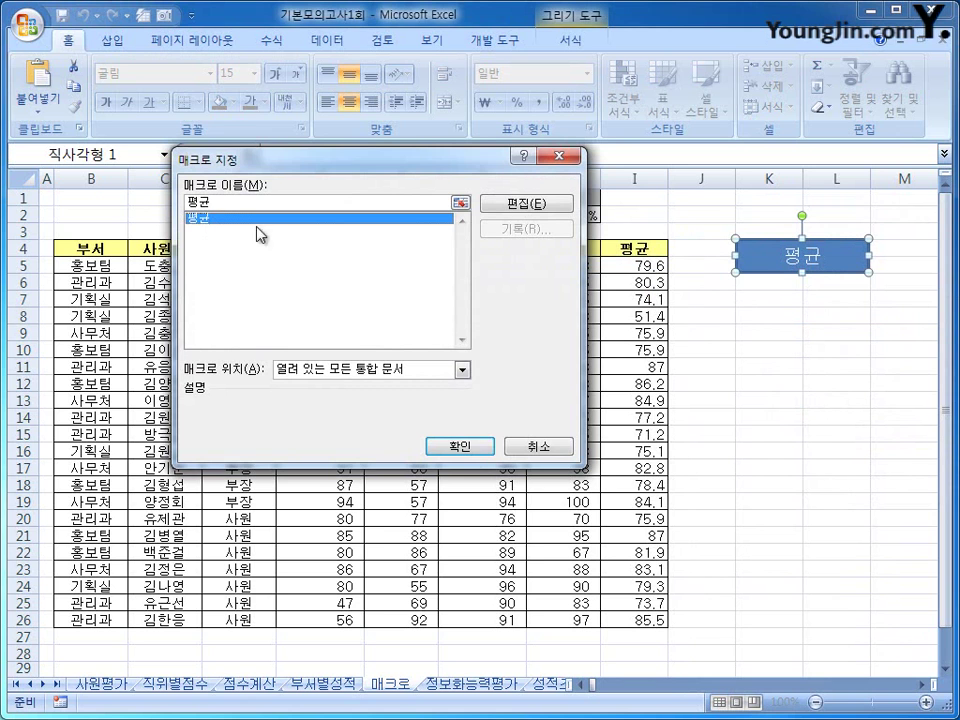
left_click(458, 446)
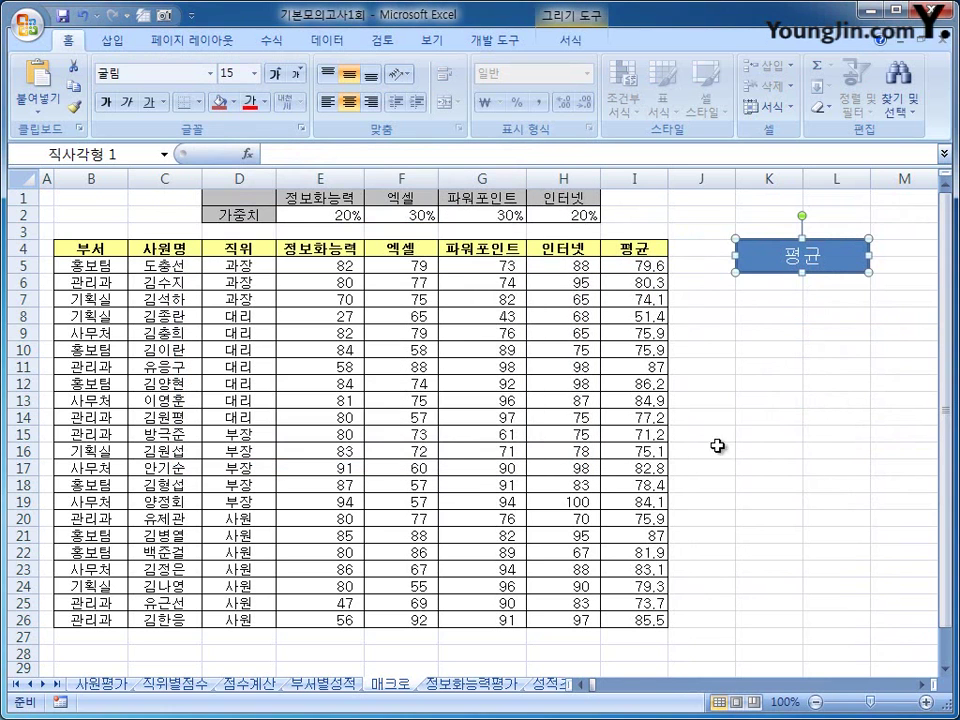
left_click(795, 432)
Clear the averages in I5:I26 and run the 평균 macro to refill them
left_click_drag(628, 264, 624, 615)
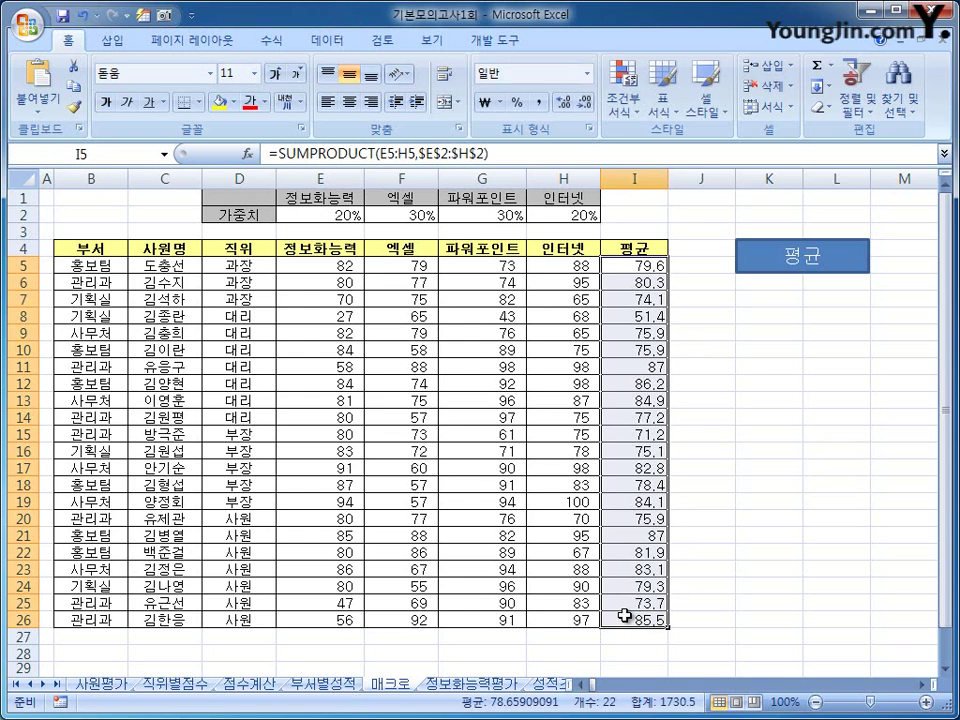
key("Delete")
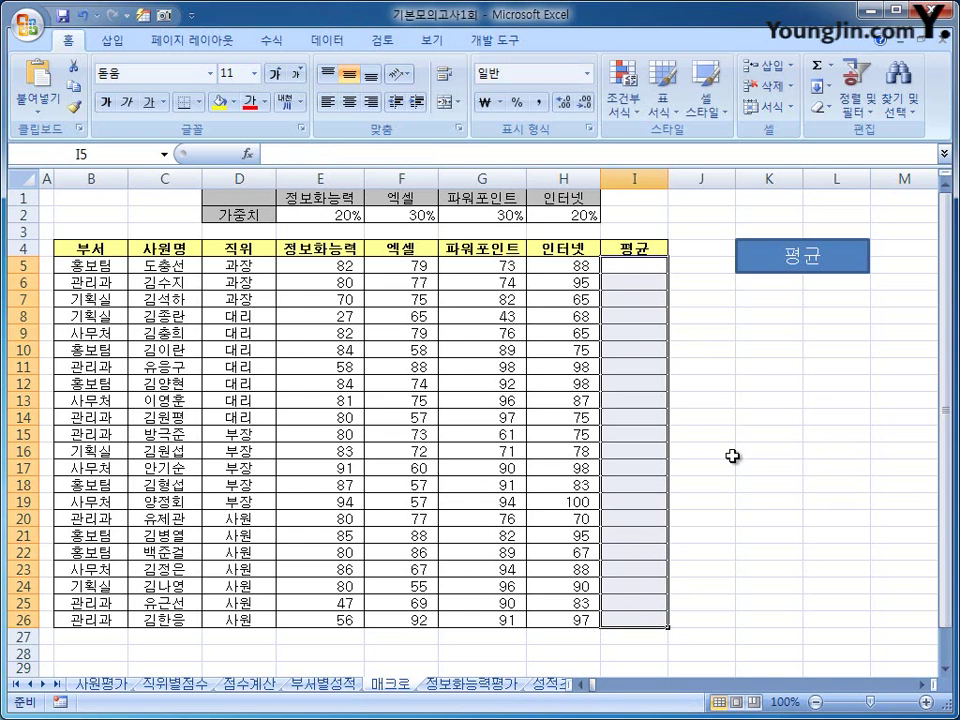
left_click(810, 383)
left_click(810, 257)
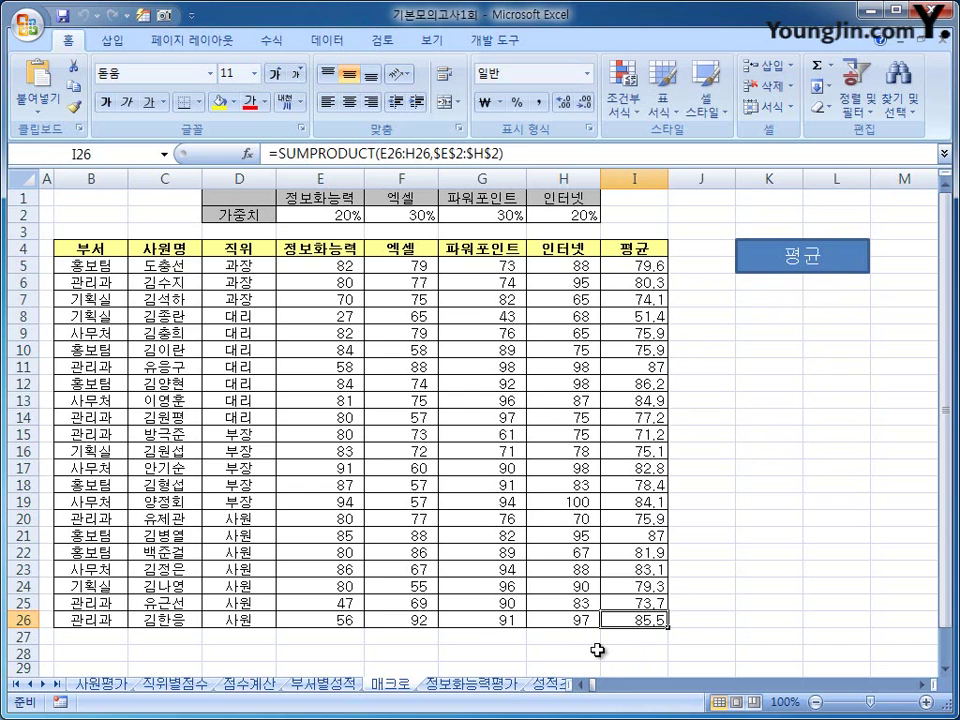
Switch to the 정보화능력평가 sheet and select its bar chart
left_click(475, 685)
left_click(810, 463)
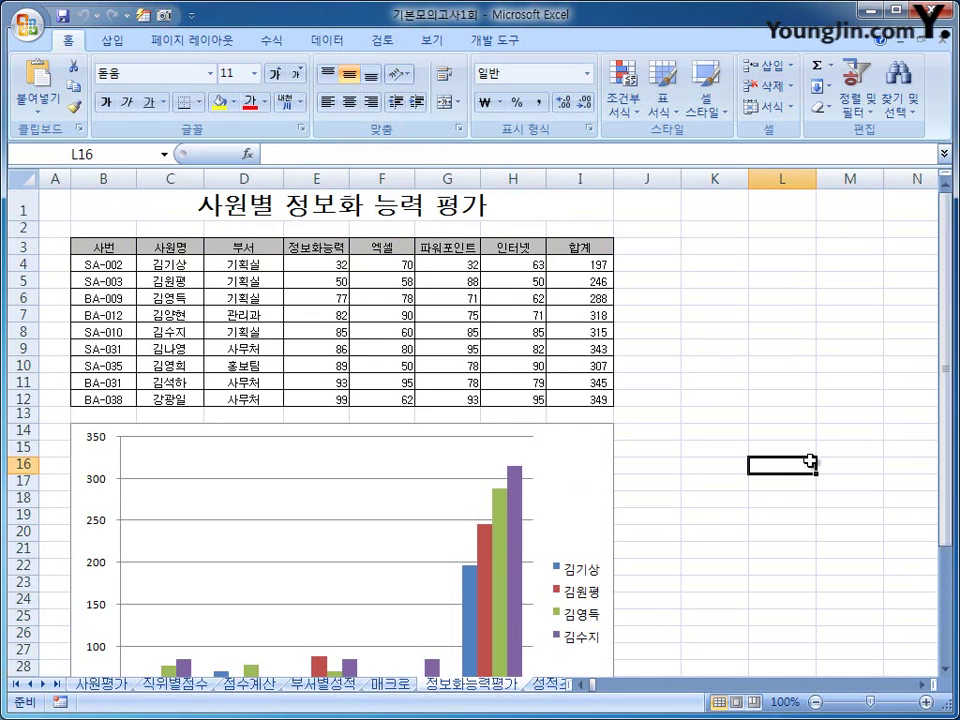
left_click(559, 466)
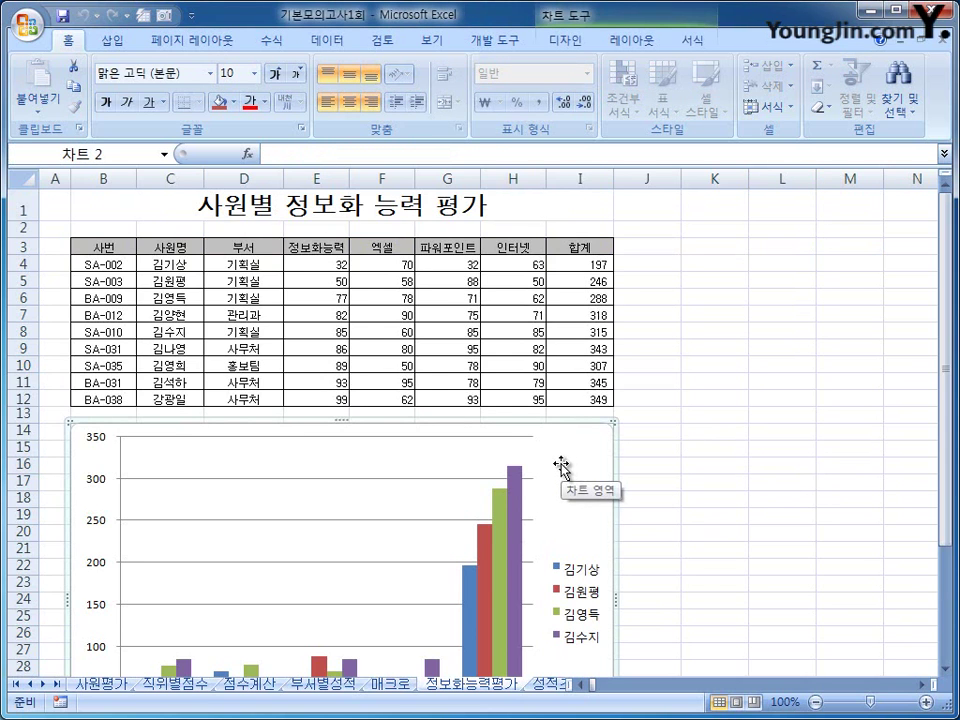
left_click(571, 39)
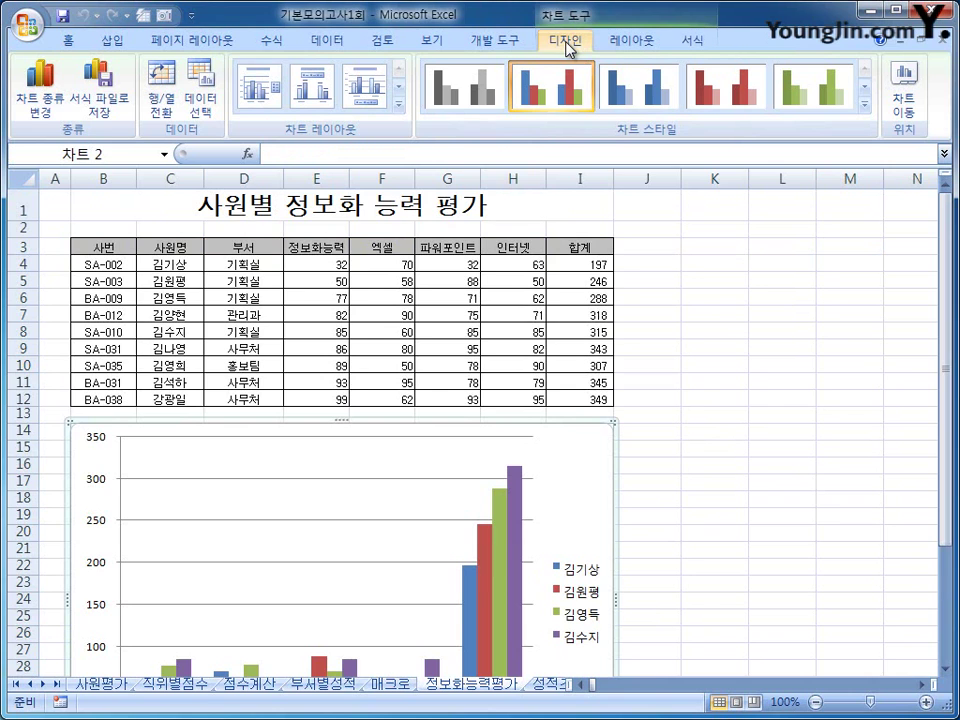
Swap the chart's rows and columns and remove the 정보화능력 series
left_click(162, 115)
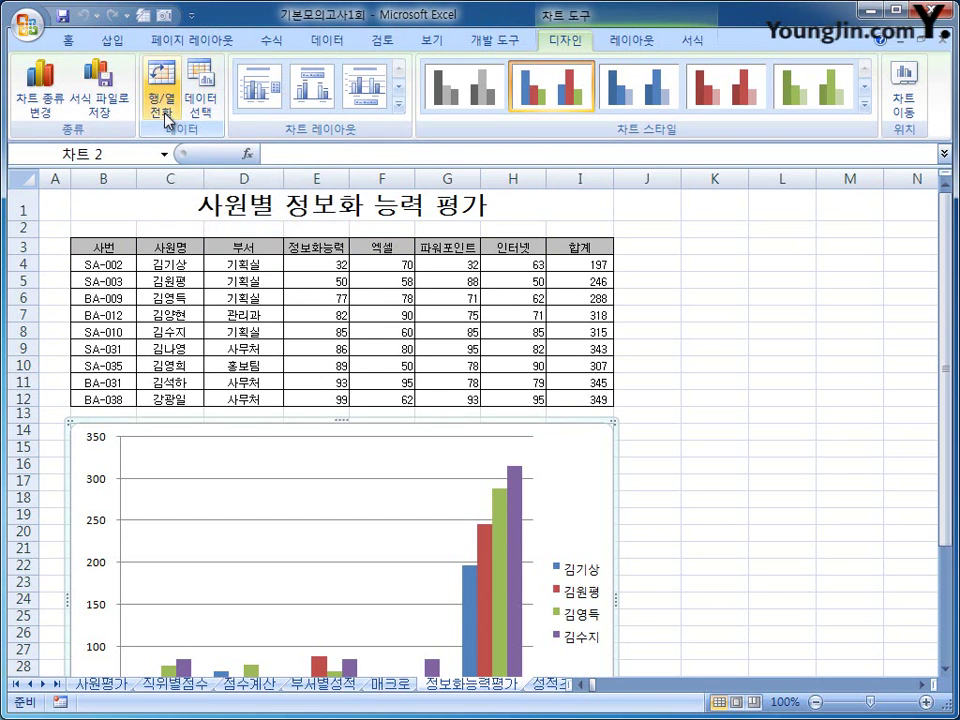
left_click(164, 112)
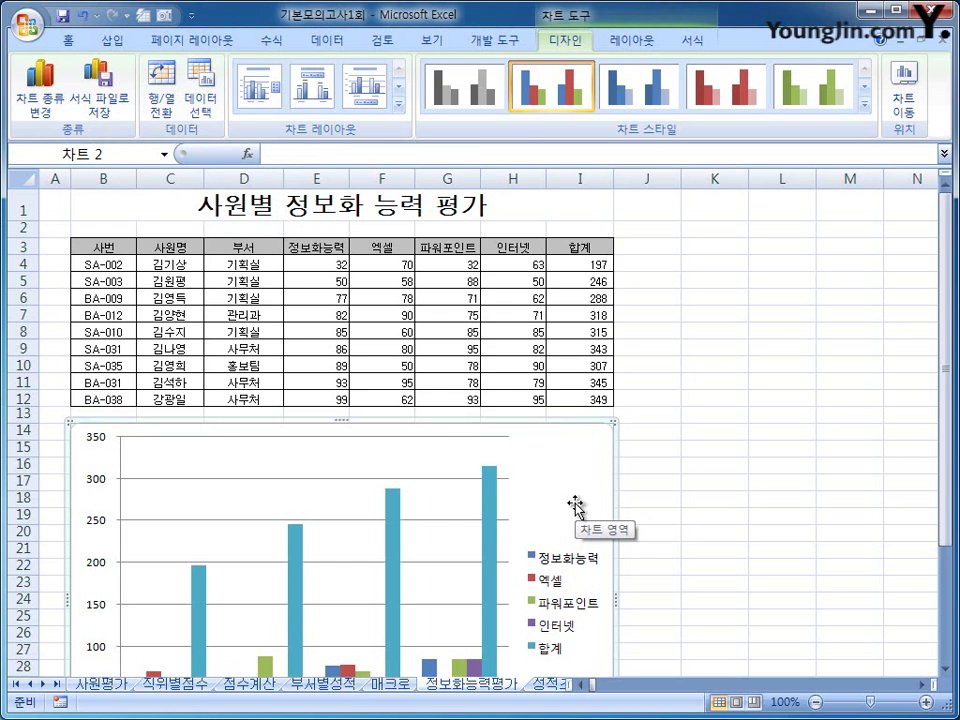
scroll(565, 505, "down", 1)
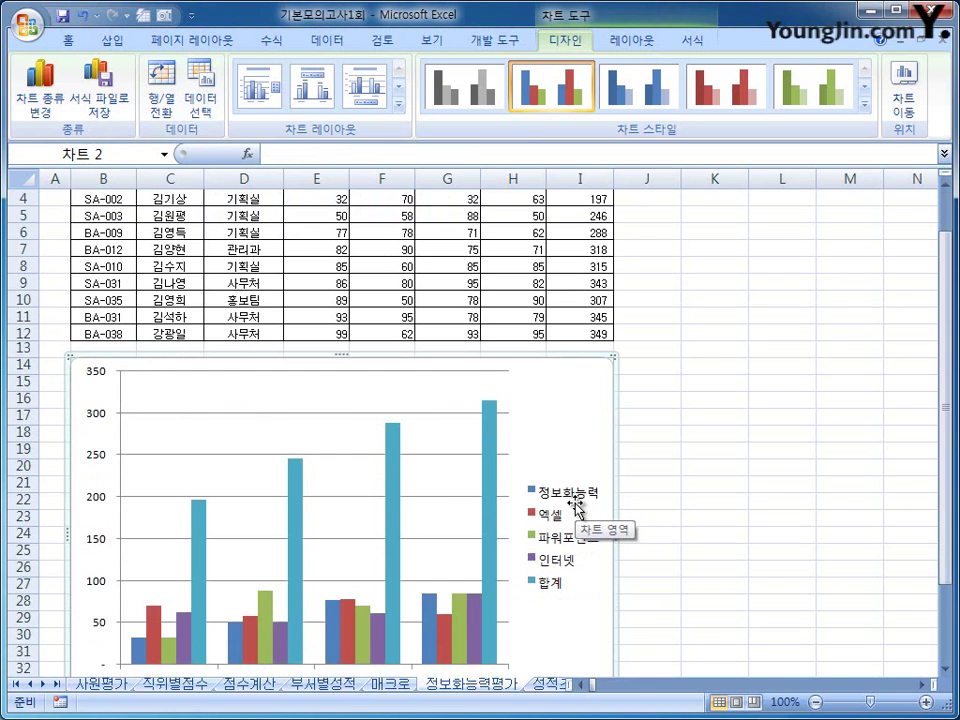
left_click(335, 624)
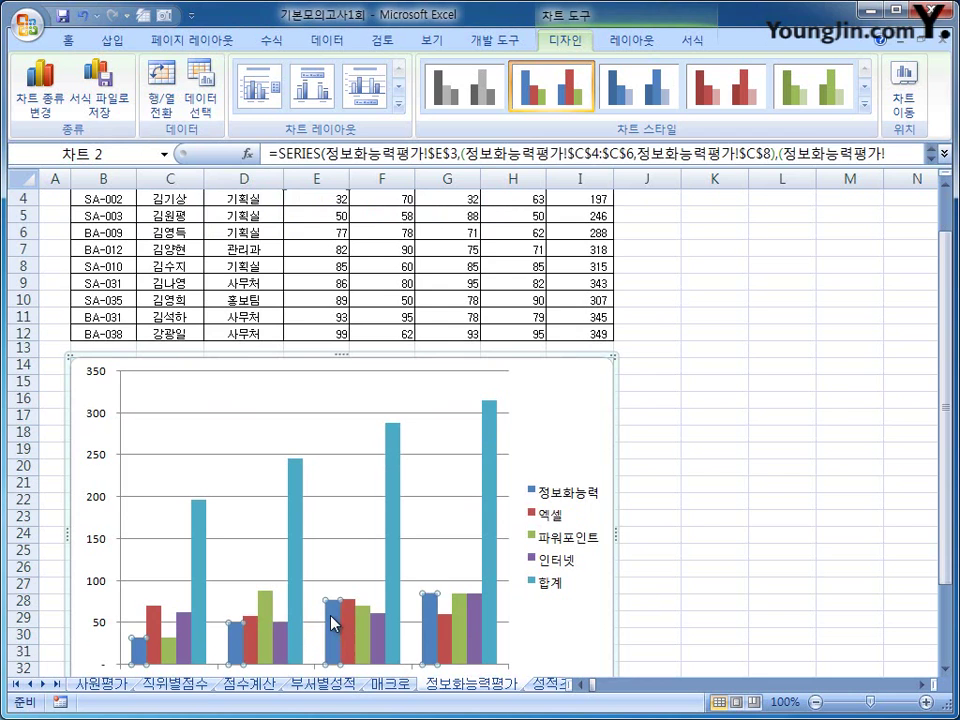
key("Delete")
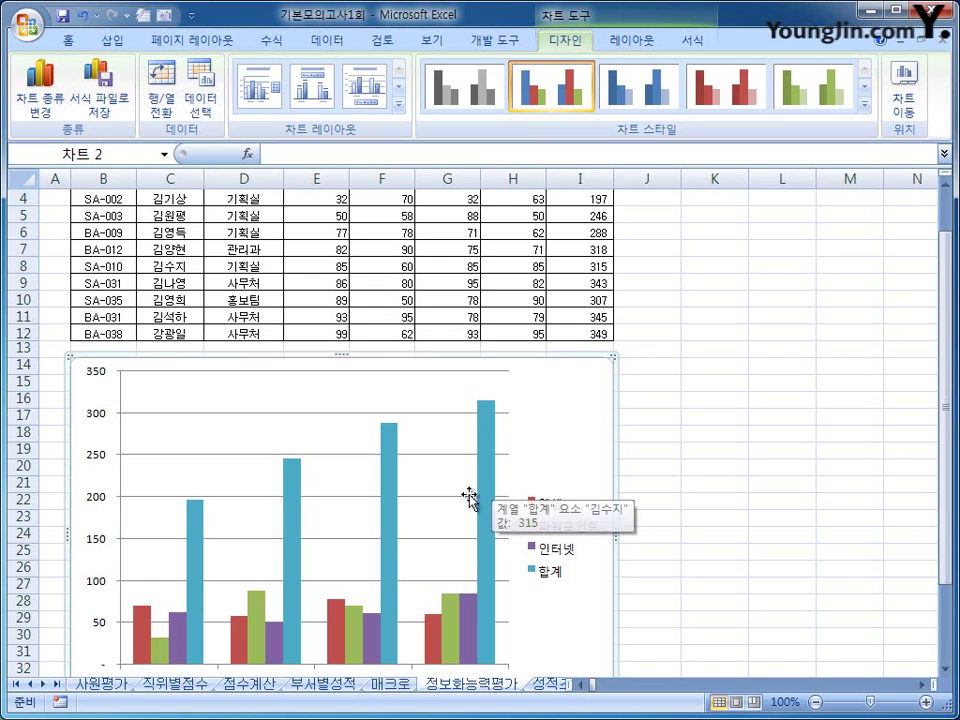
left_click(487, 446)
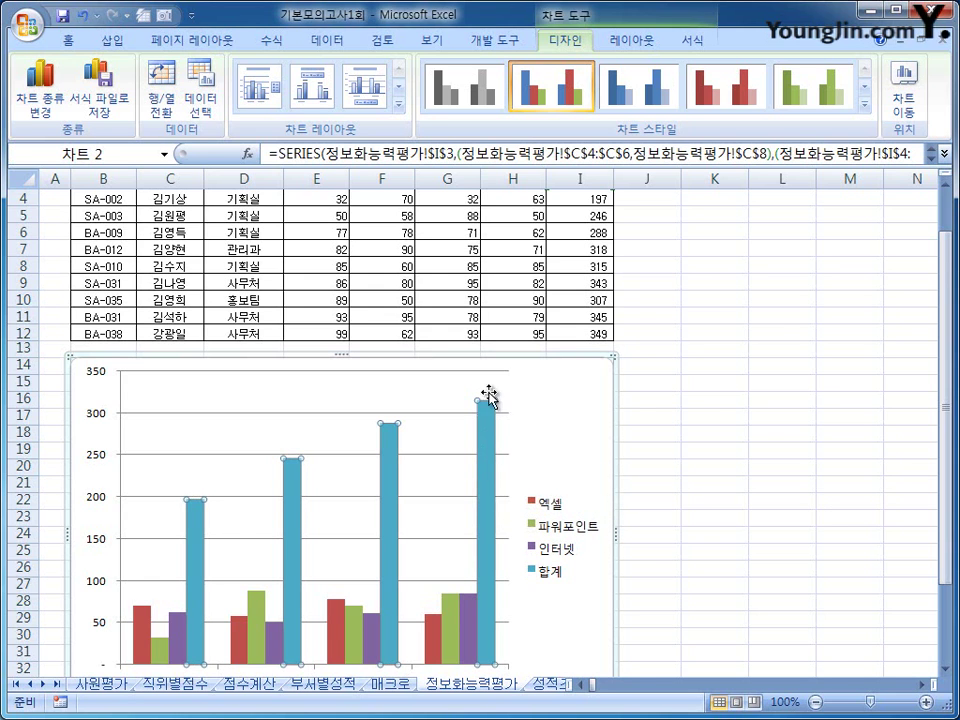
Change the 합계 series to a line chart with markers
right_click(489, 424)
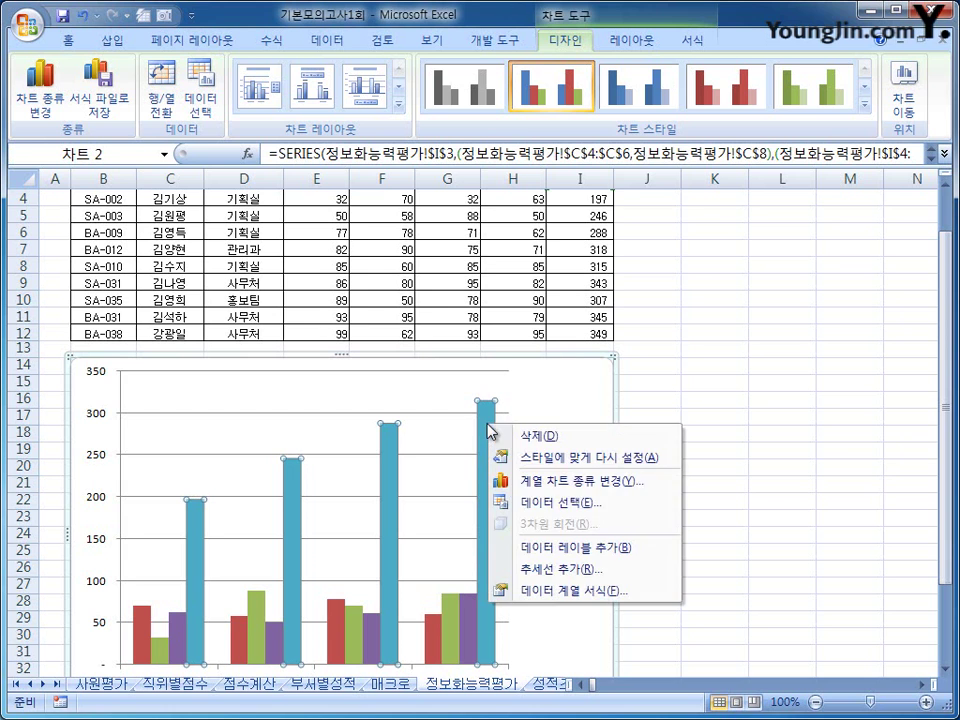
left_click(614, 486)
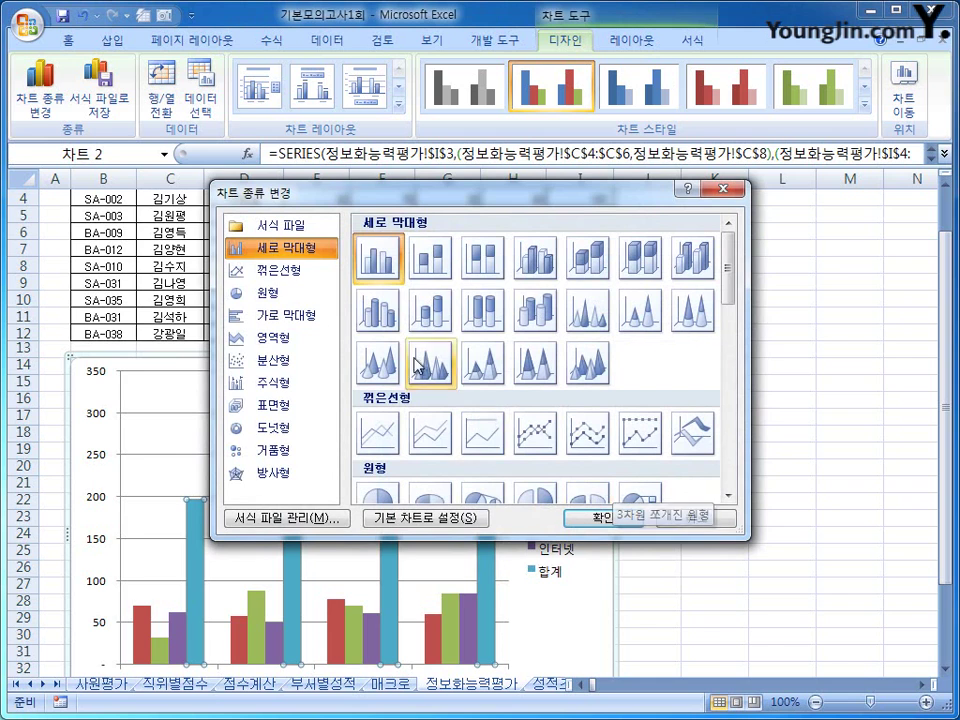
left_click(535, 447)
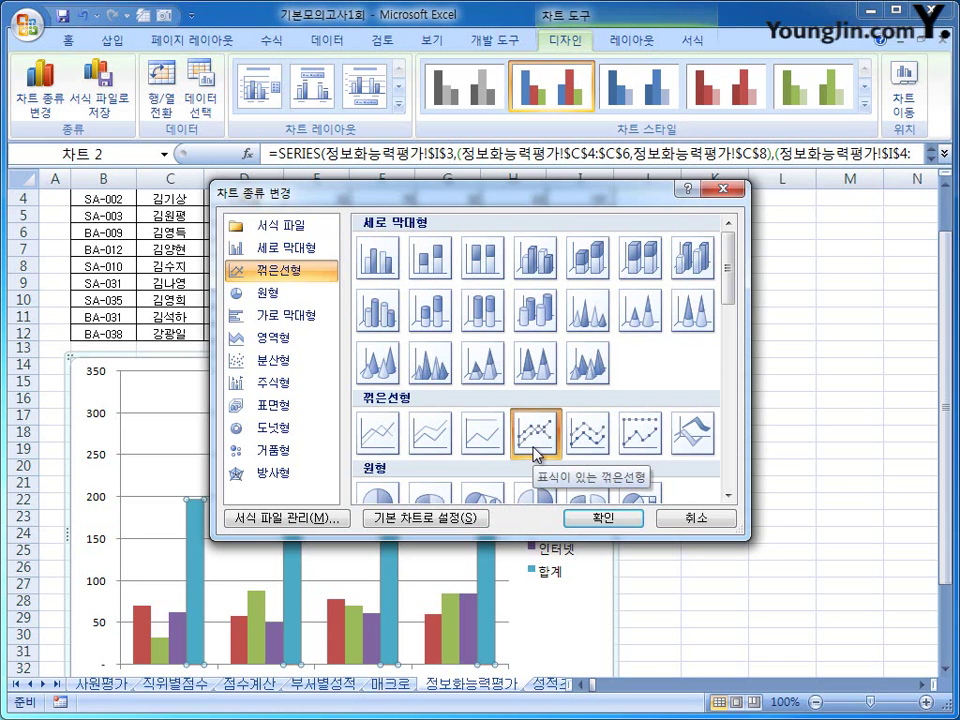
left_click(589, 520)
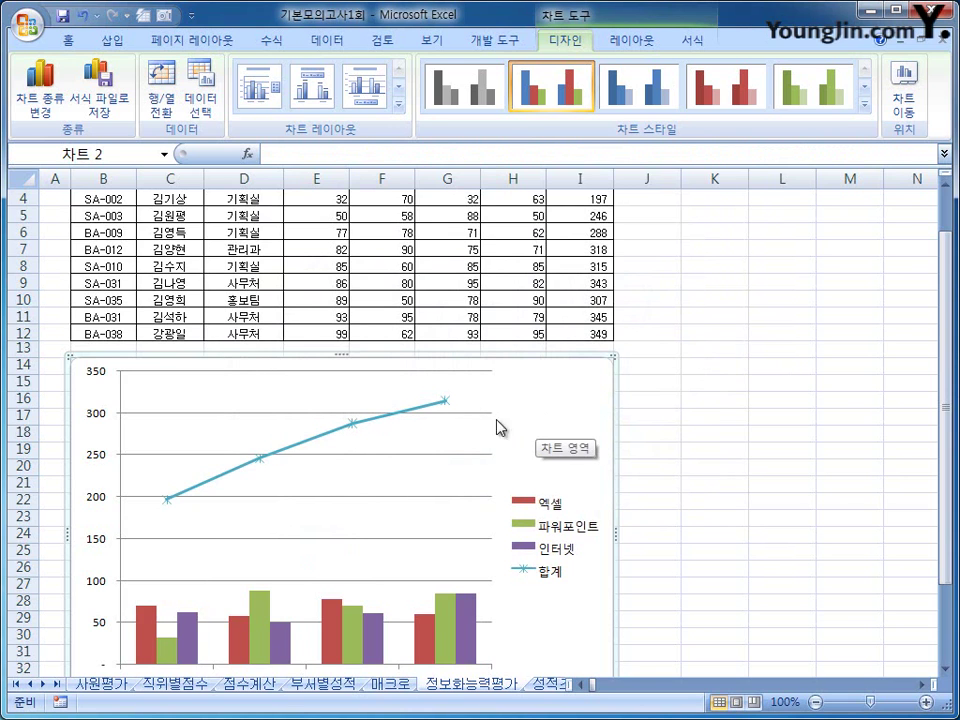
left_click(418, 418)
Move the 합계 line onto a secondary vertical axis
right_click(418, 418)
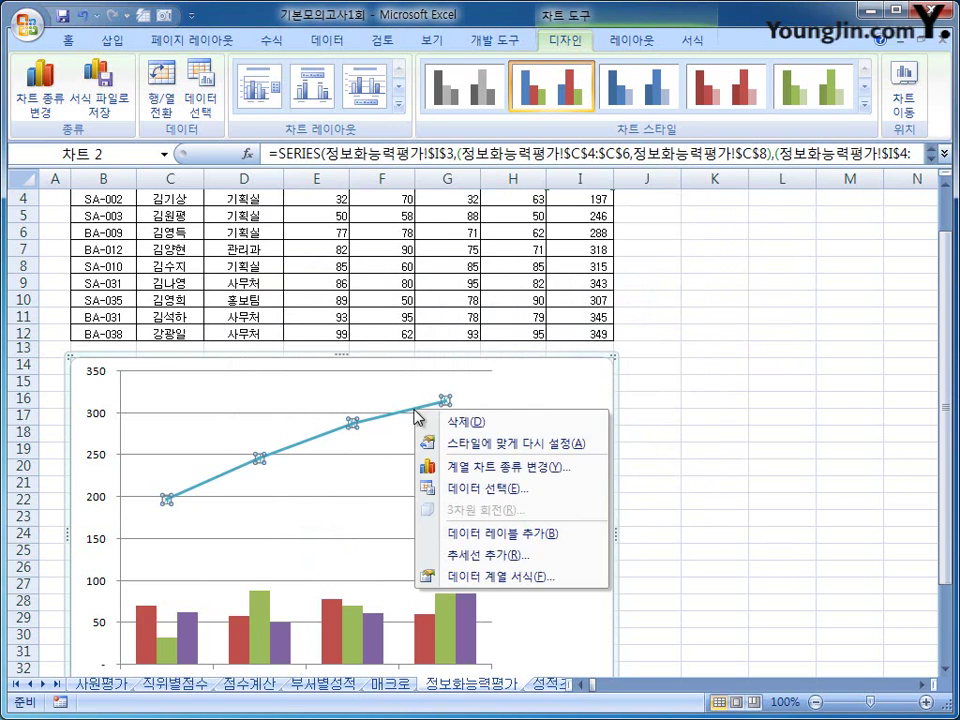
left_click(524, 577)
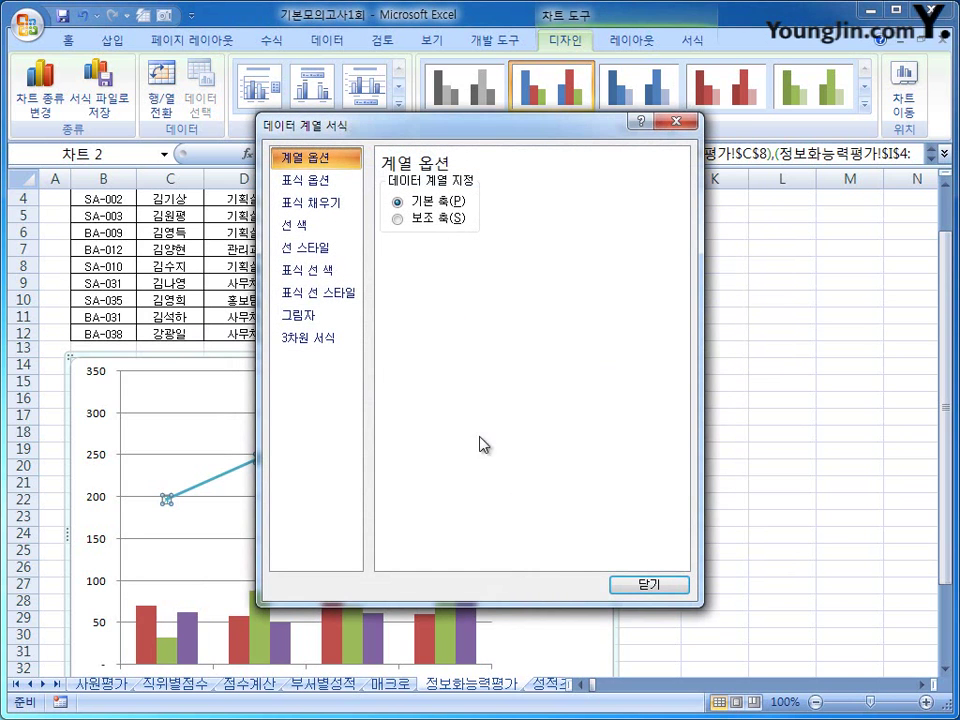
left_click(425, 219)
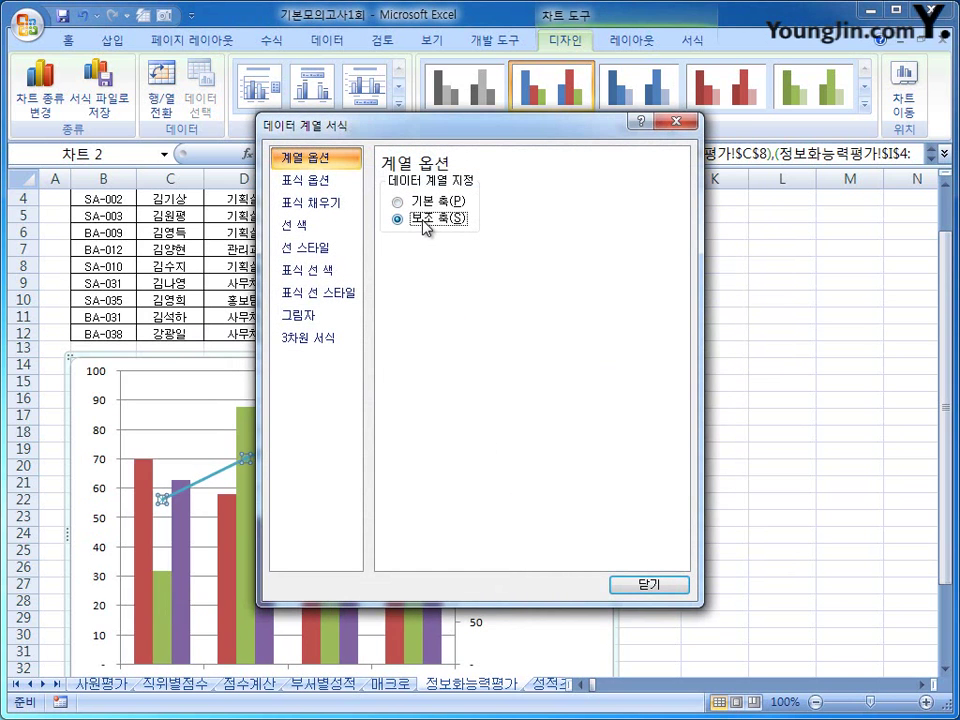
left_click(624, 583)
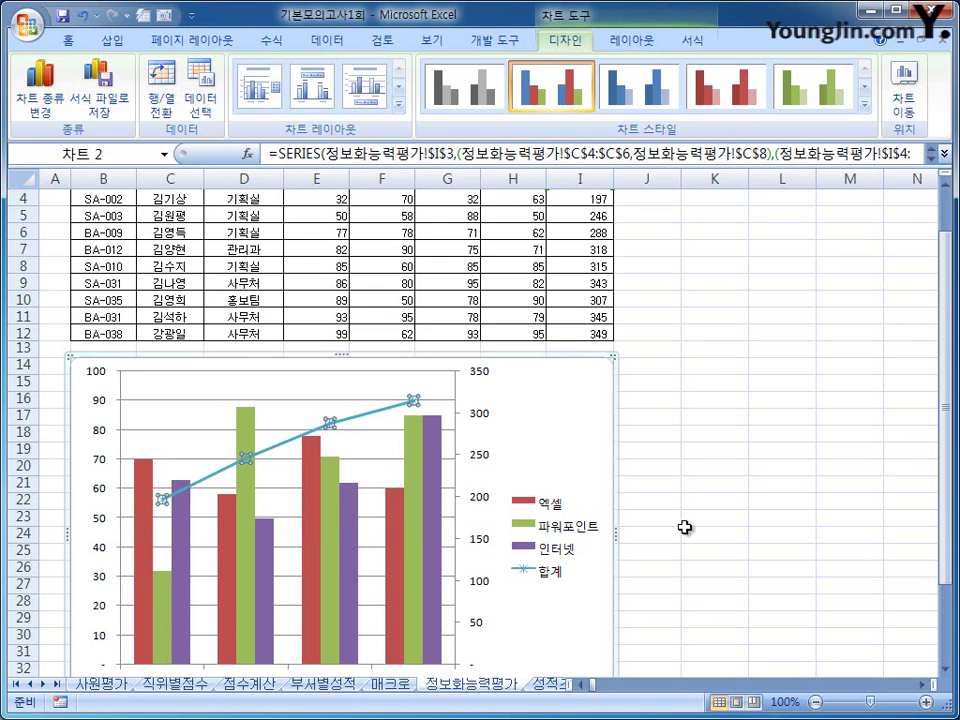
left_click(398, 523)
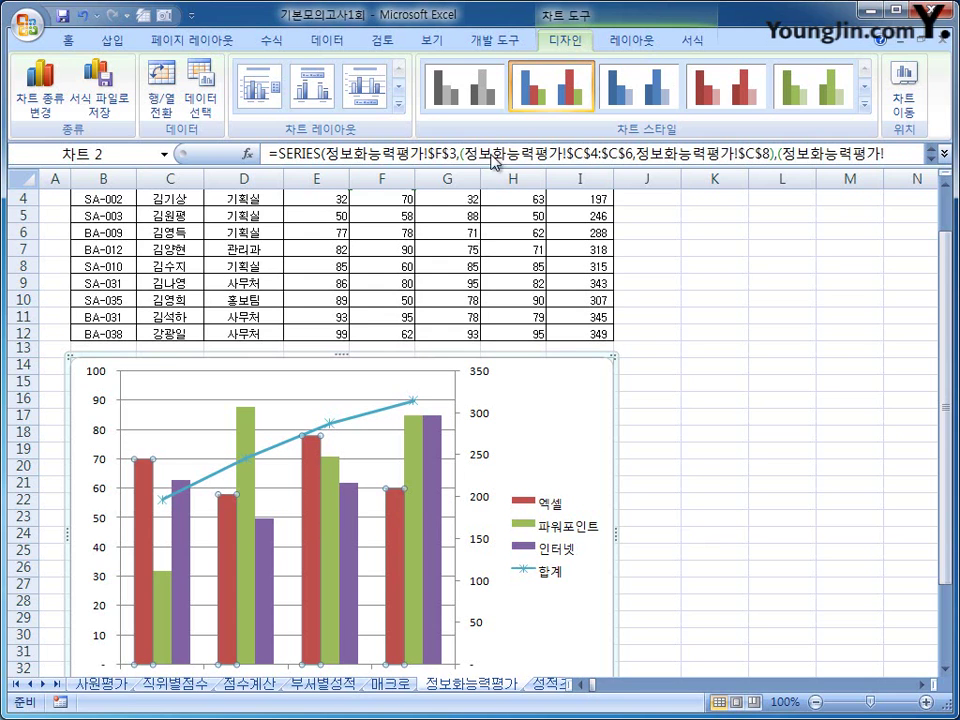
Add a linear trendline to the 엑셀 series
left_click(639, 50)
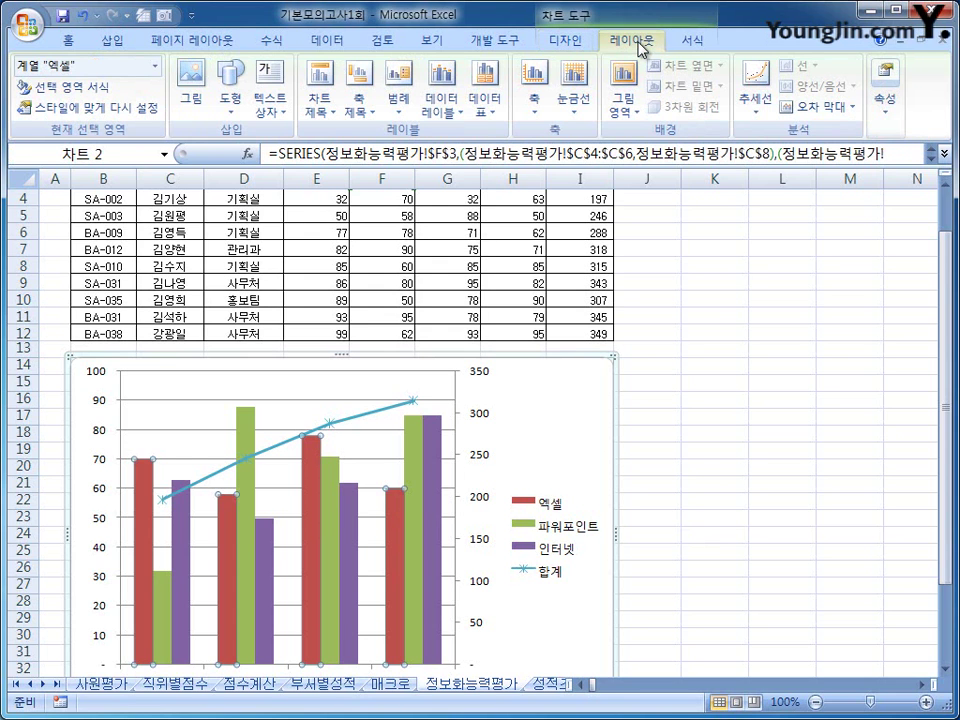
left_click(752, 117)
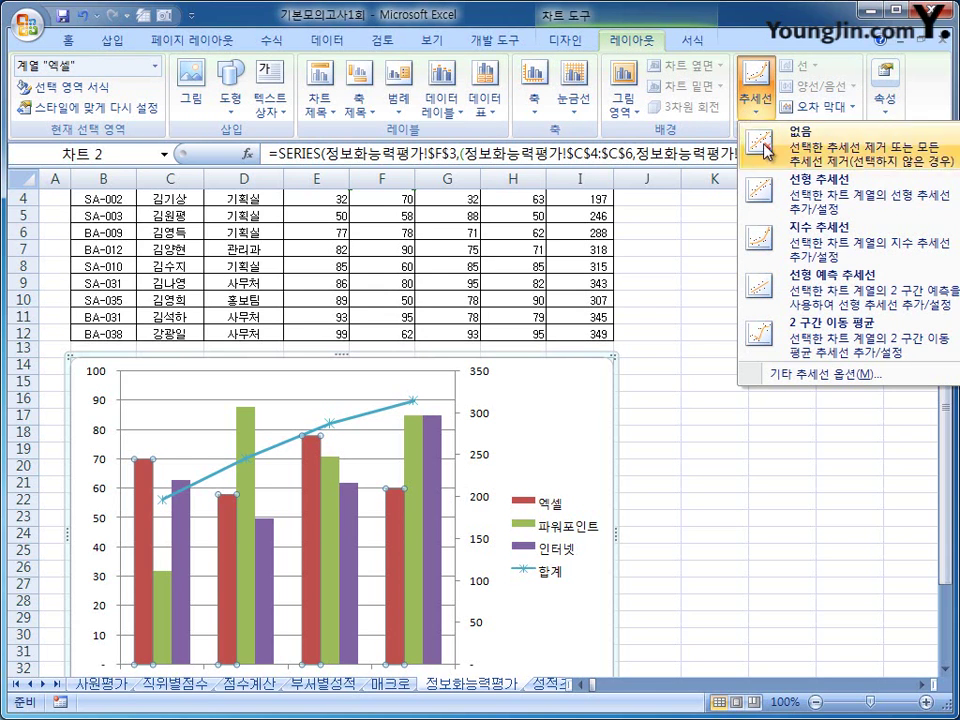
left_click(792, 203)
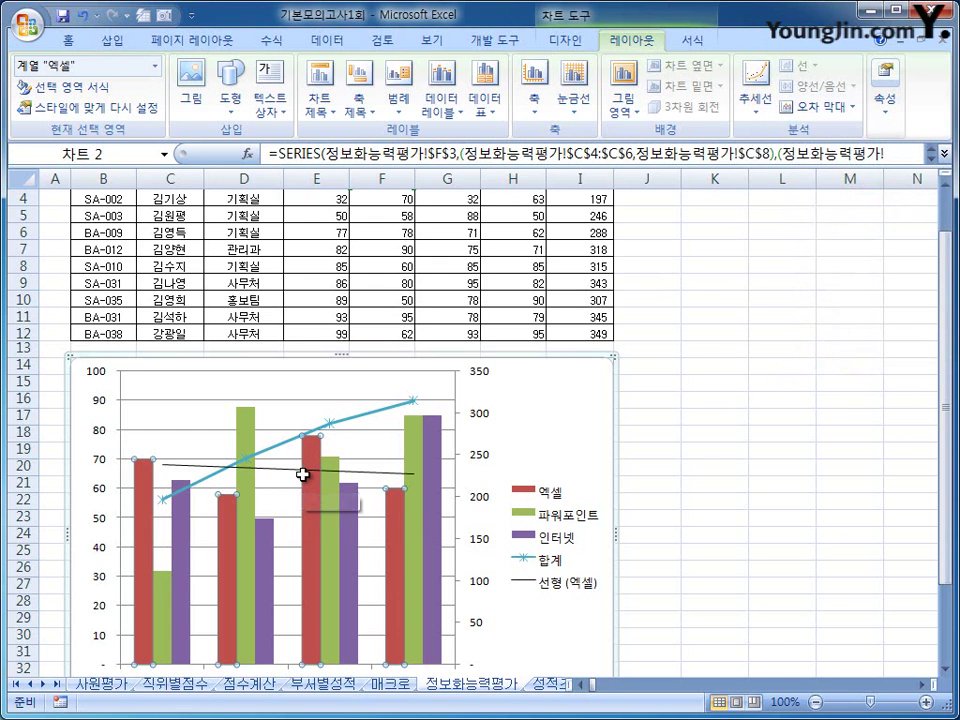
mouse_move(303, 475)
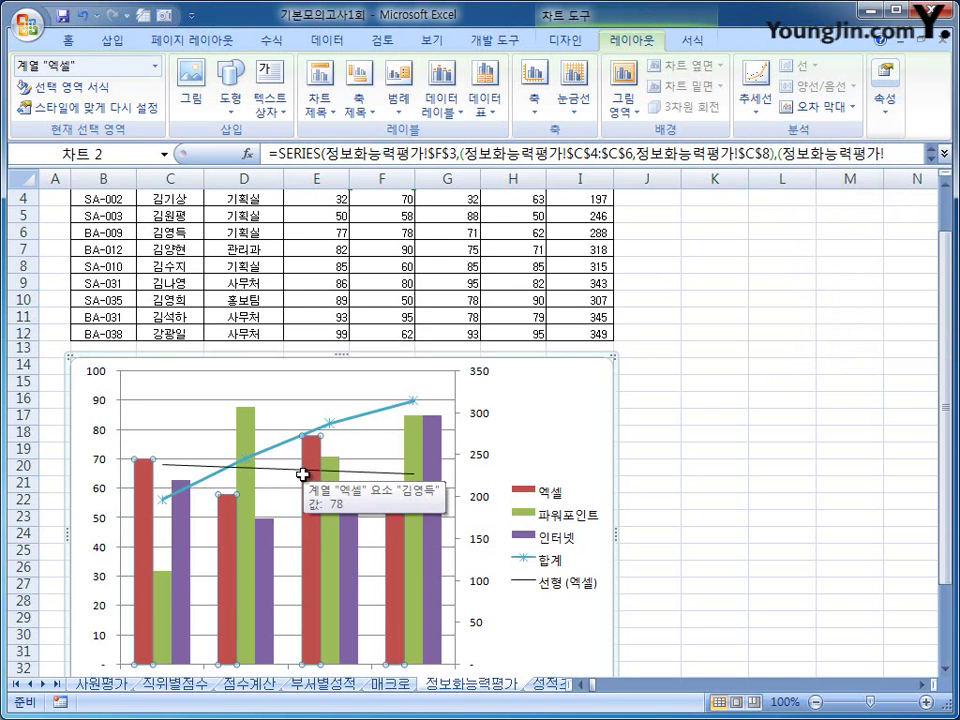
left_click(570, 399)
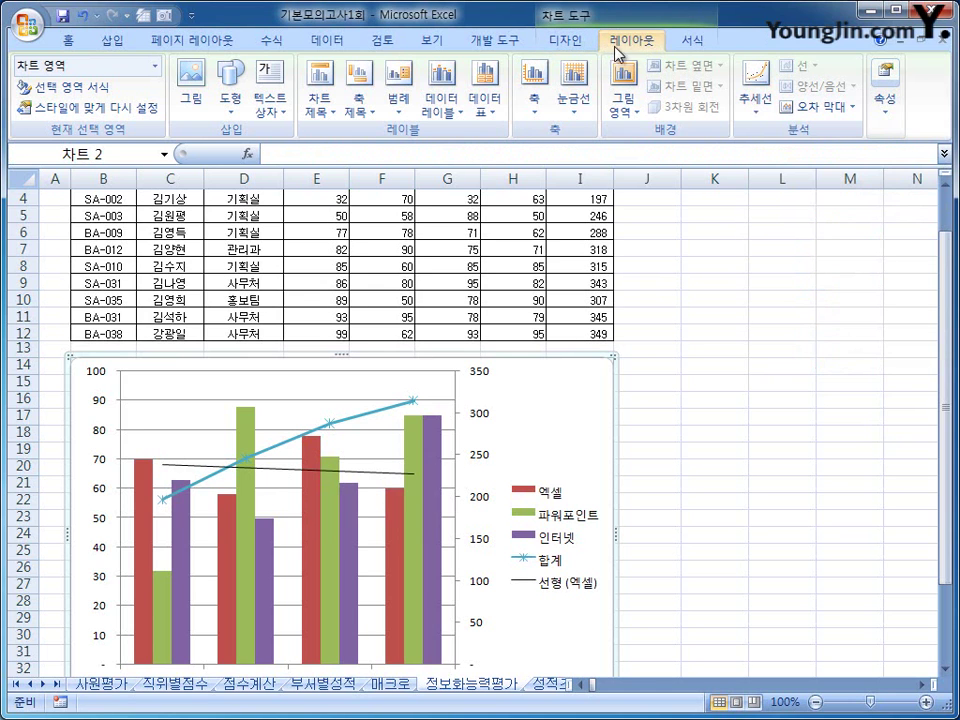
Add a chart title above the plot reading 기획실 정보화 평가
left_click(319, 105)
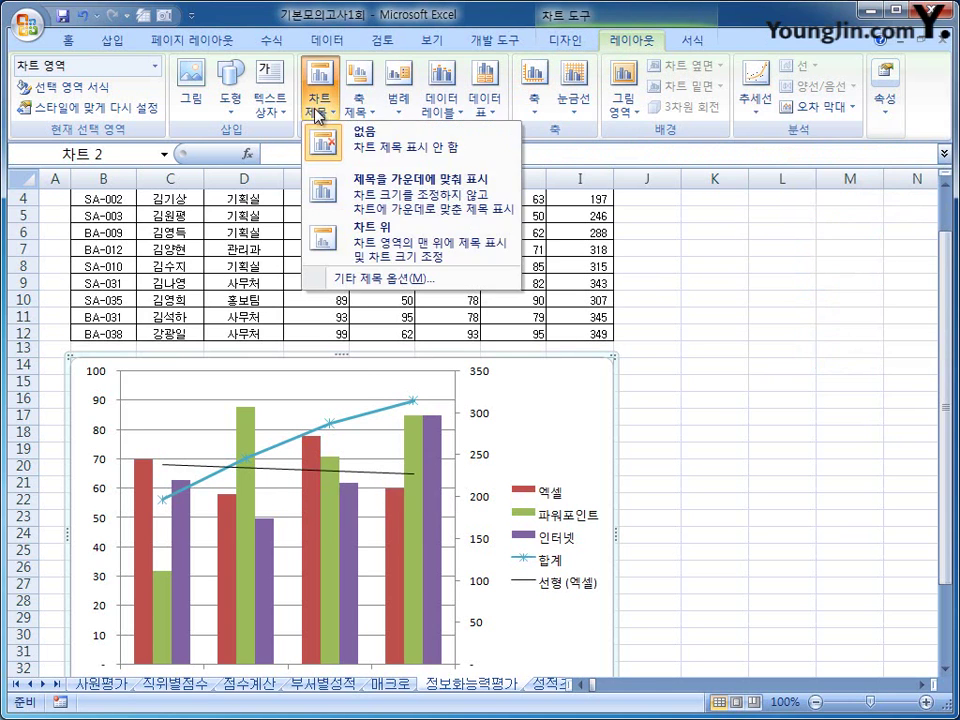
left_click(321, 240)
left_click_drag(298, 388, 390, 405)
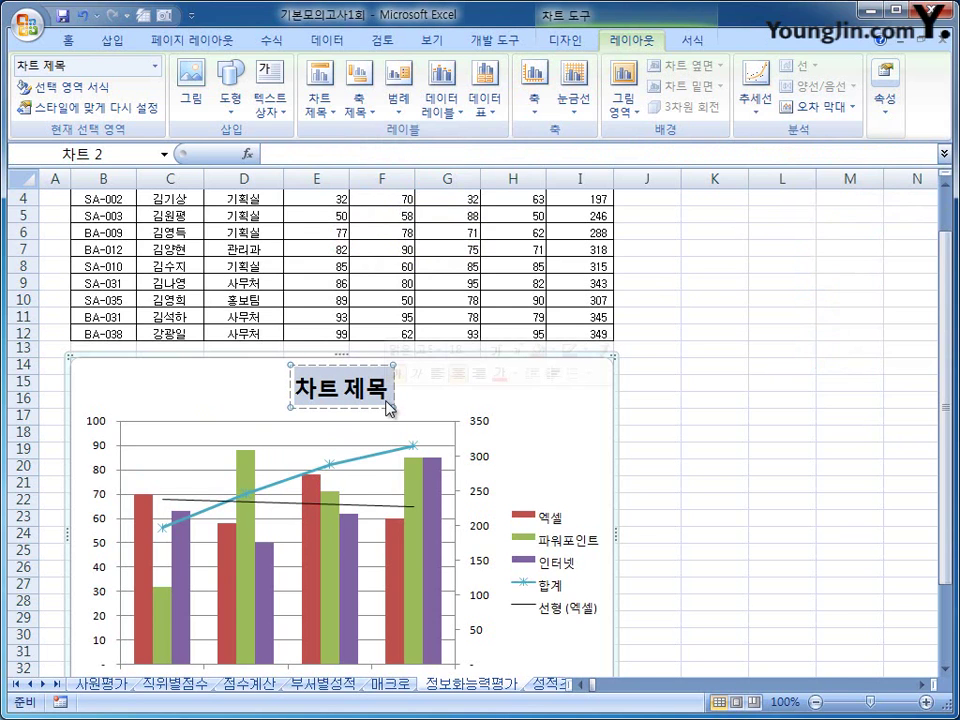
type("r")
key("BackSpace")
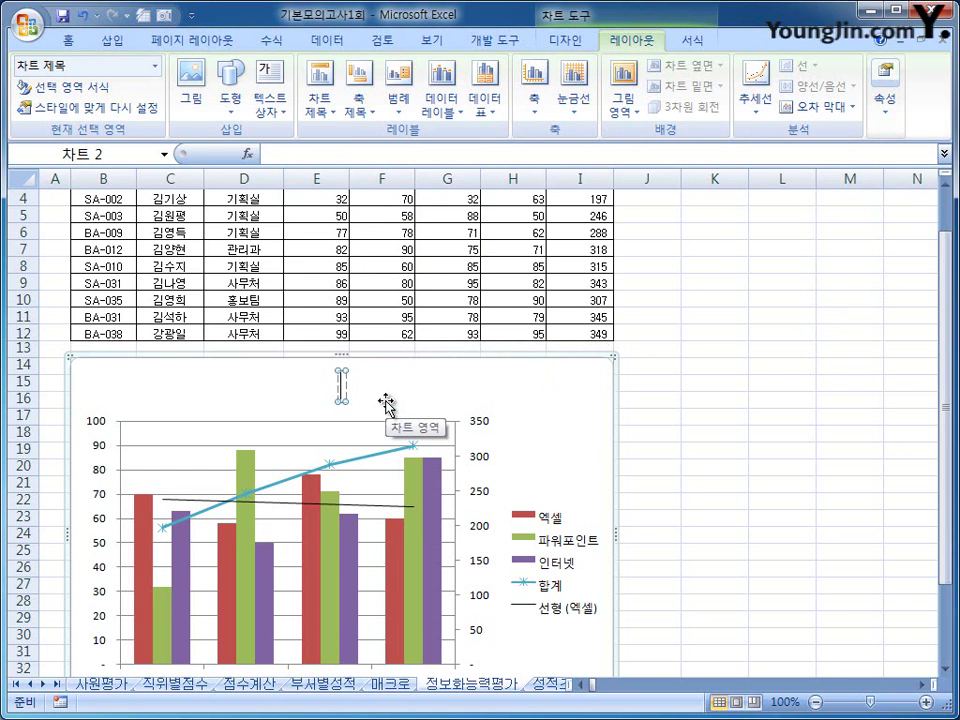
type("기획실 정보")
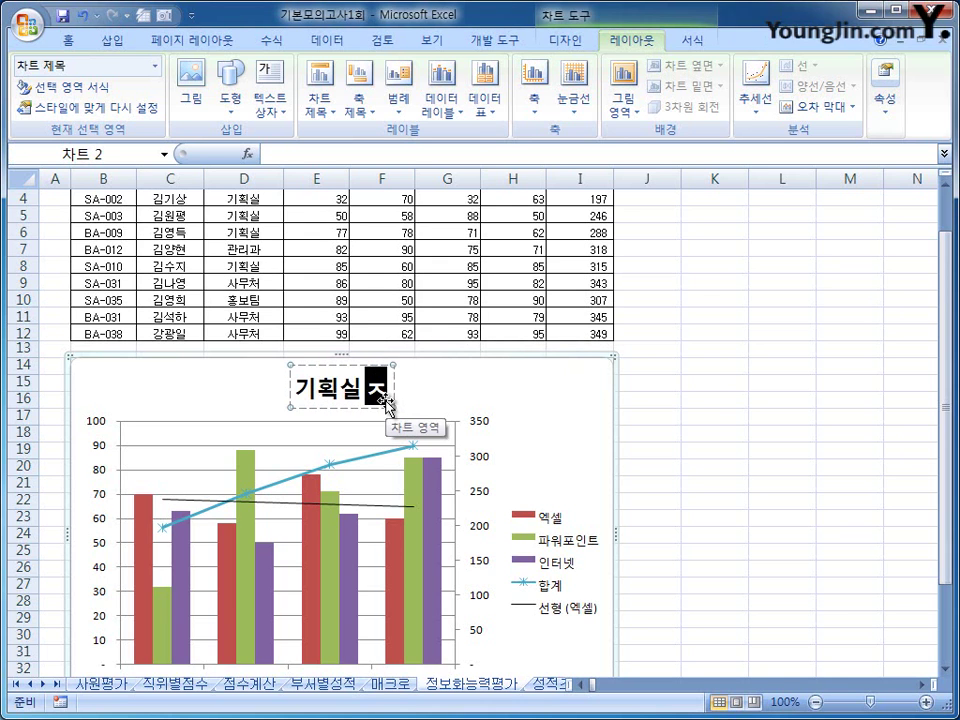
type("화 평가")
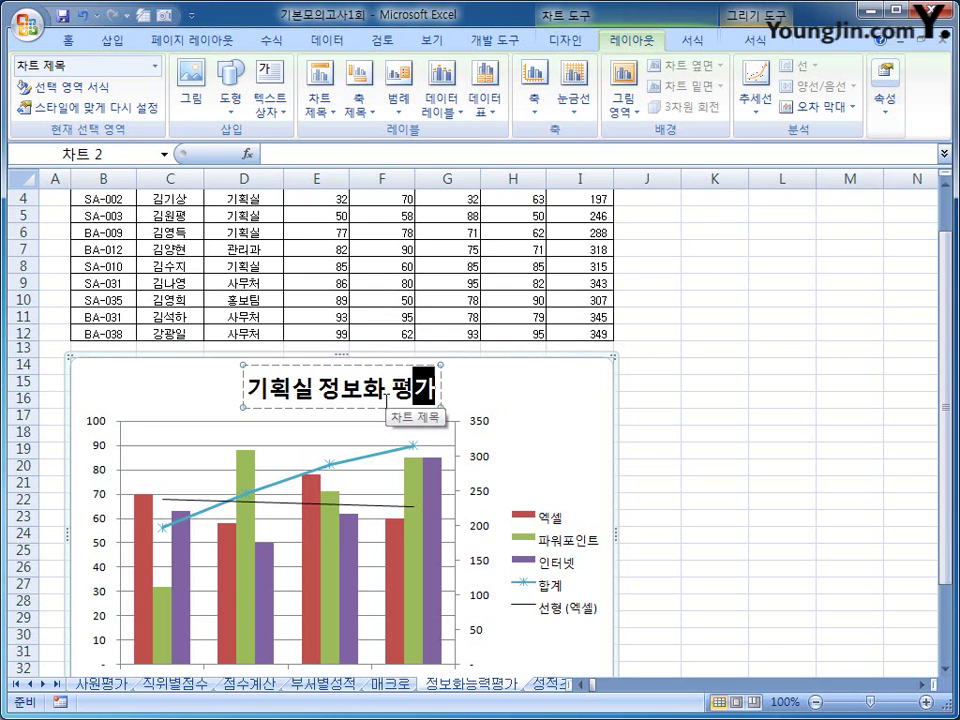
left_click(400, 367)
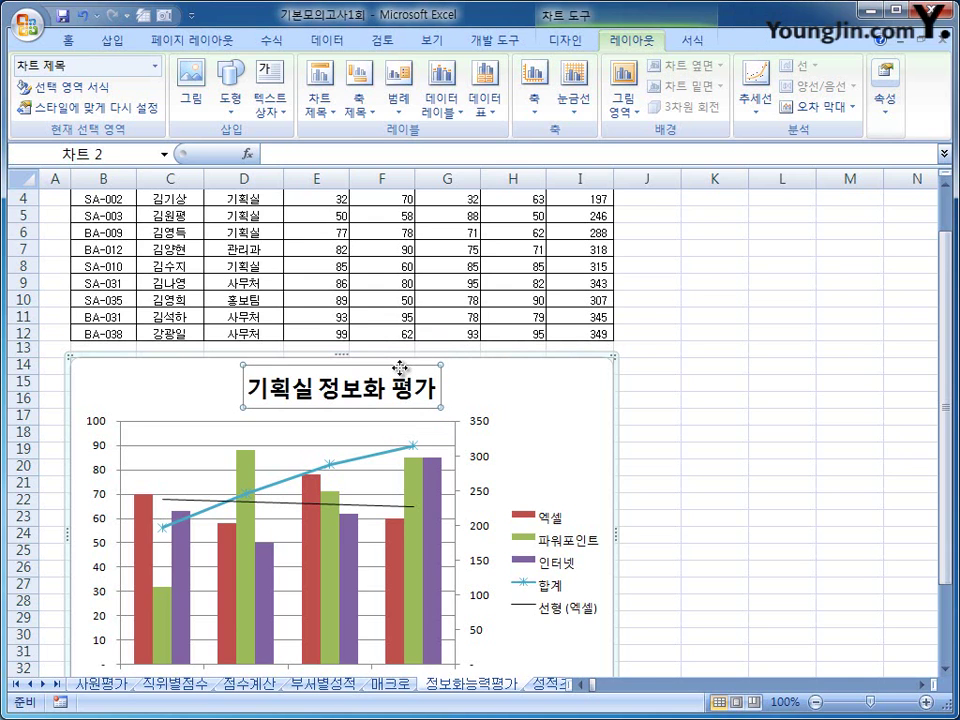
Set the chart title's font size to 15
right_click(400, 367)
key("Escape")
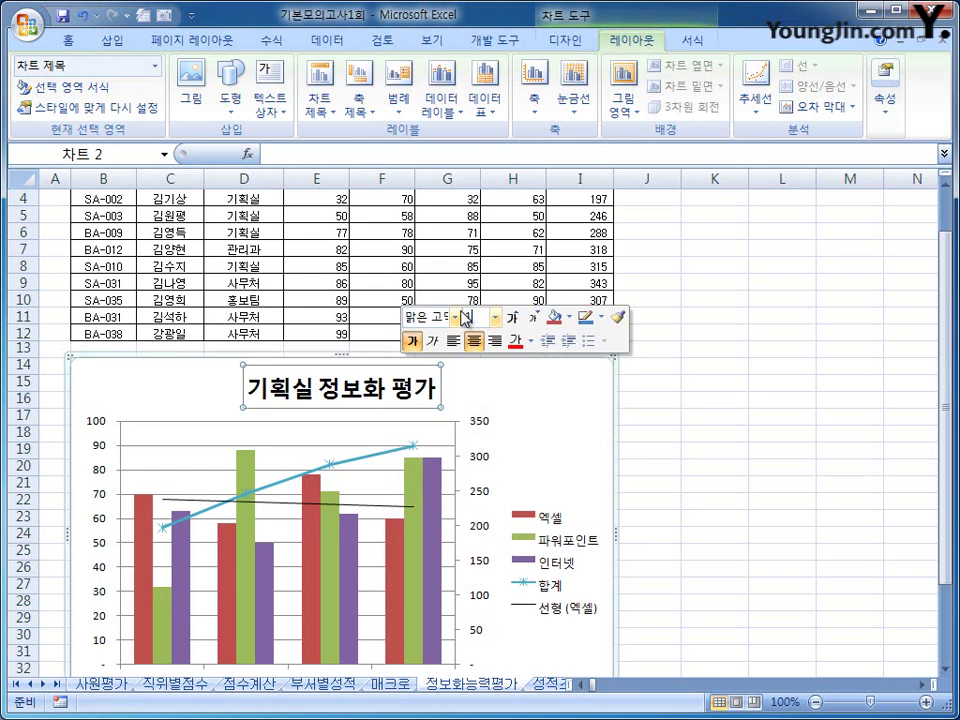
type("15")
key("Return")
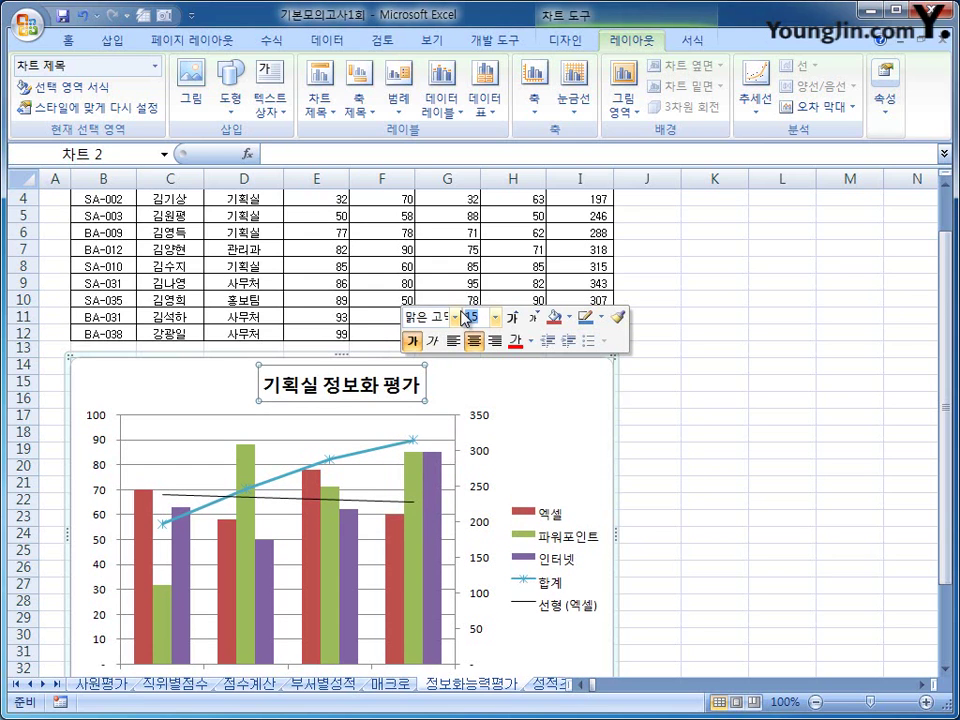
left_click(574, 429)
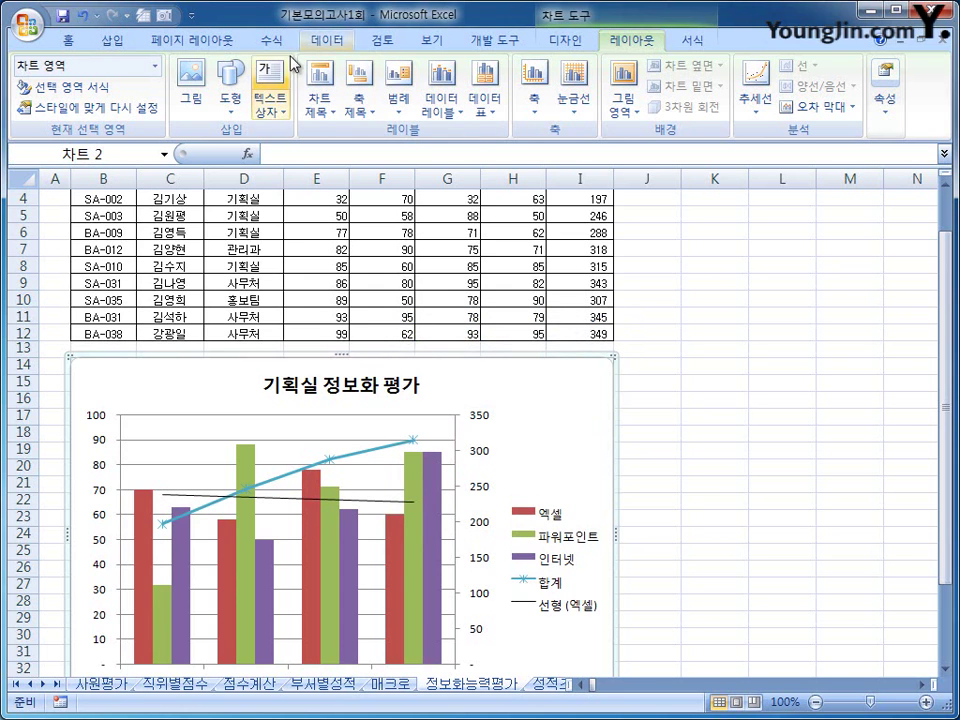
Draw a no-fill pentagon arrow shape framing the 기획실 정보화 평가 chart title
left_click(116, 40)
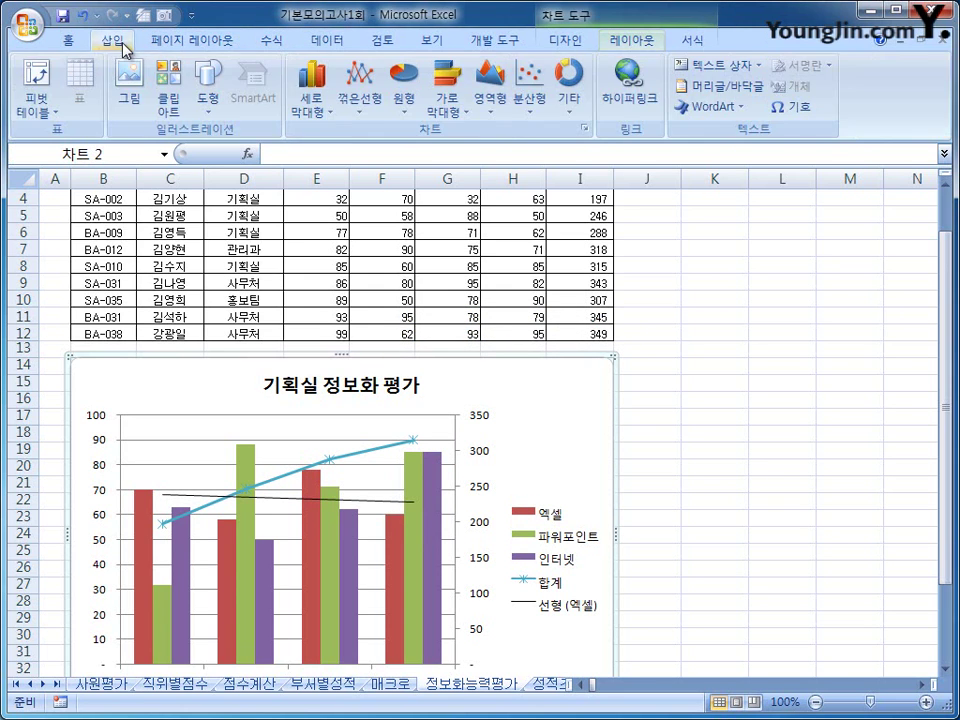
left_click(205, 105)
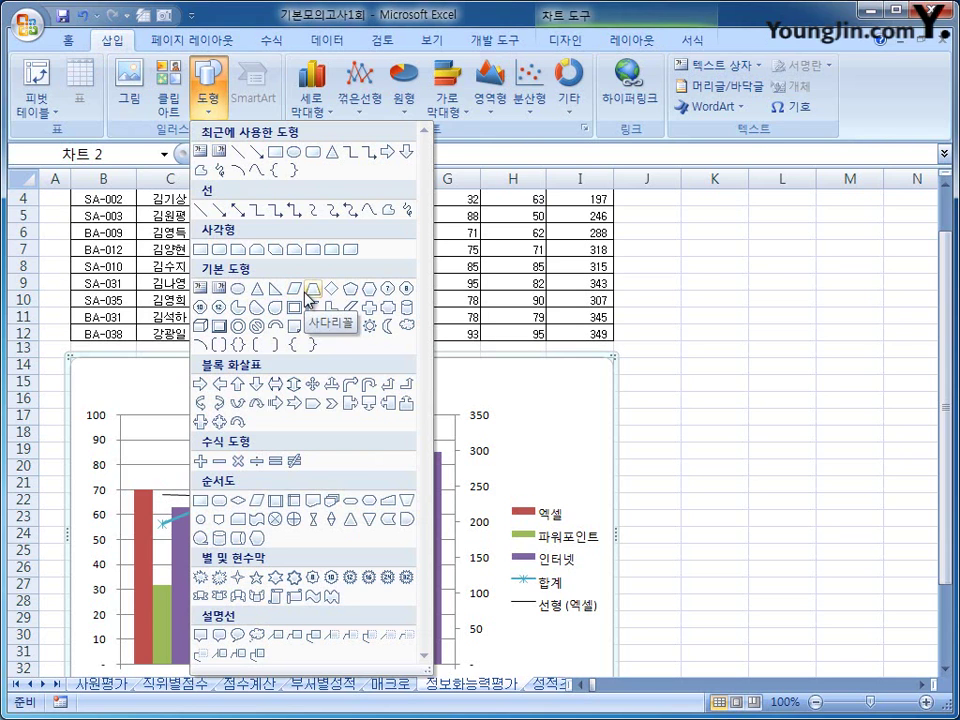
left_click(313, 405)
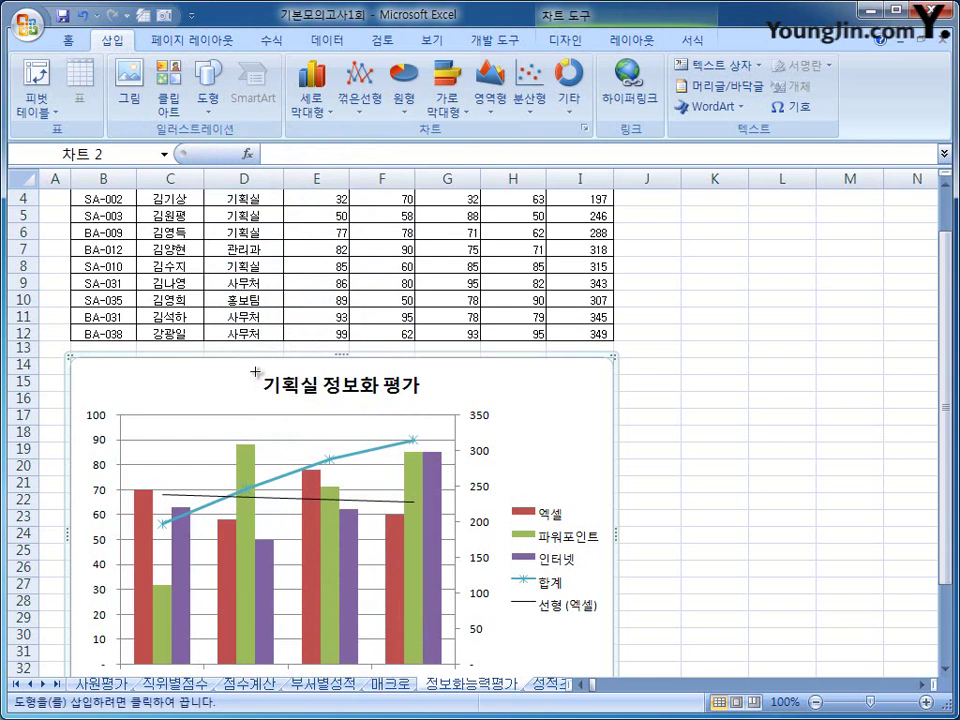
mouse_move(254, 369)
left_mouse_down()
mouse_move(255, 379)
mouse_move(420, 391)
mouse_move(444, 404)
left_mouse_up()
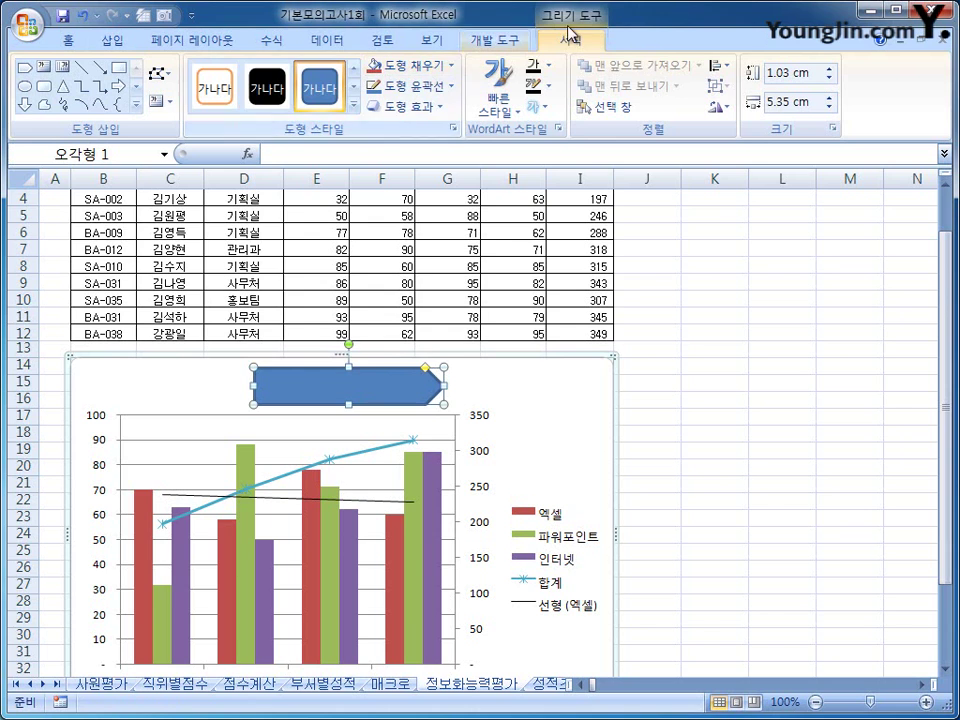
left_click(447, 75)
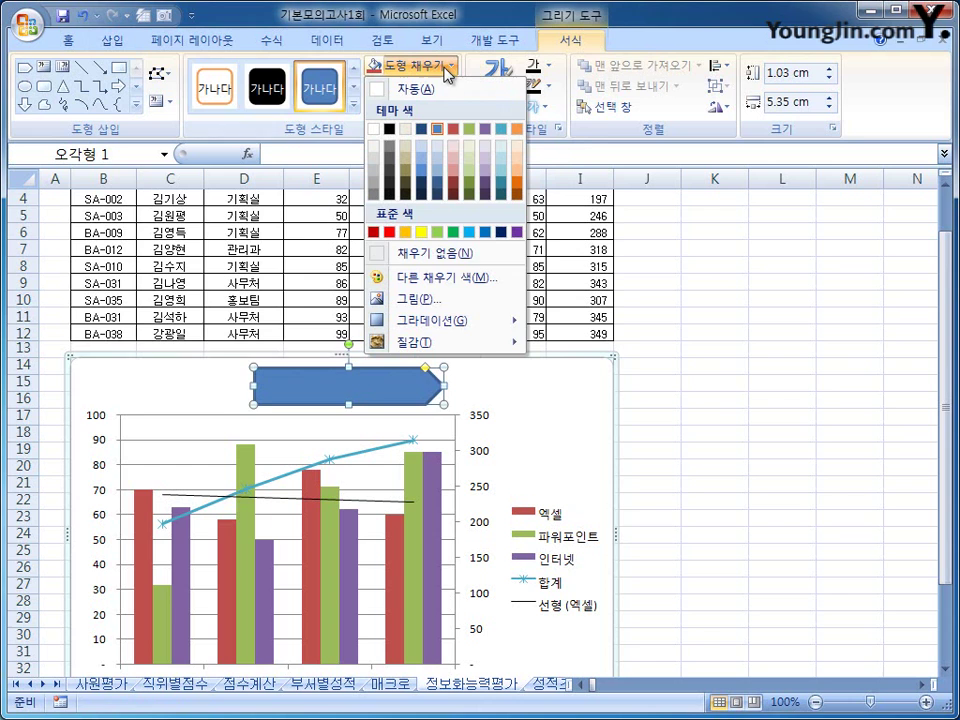
left_click(427, 254)
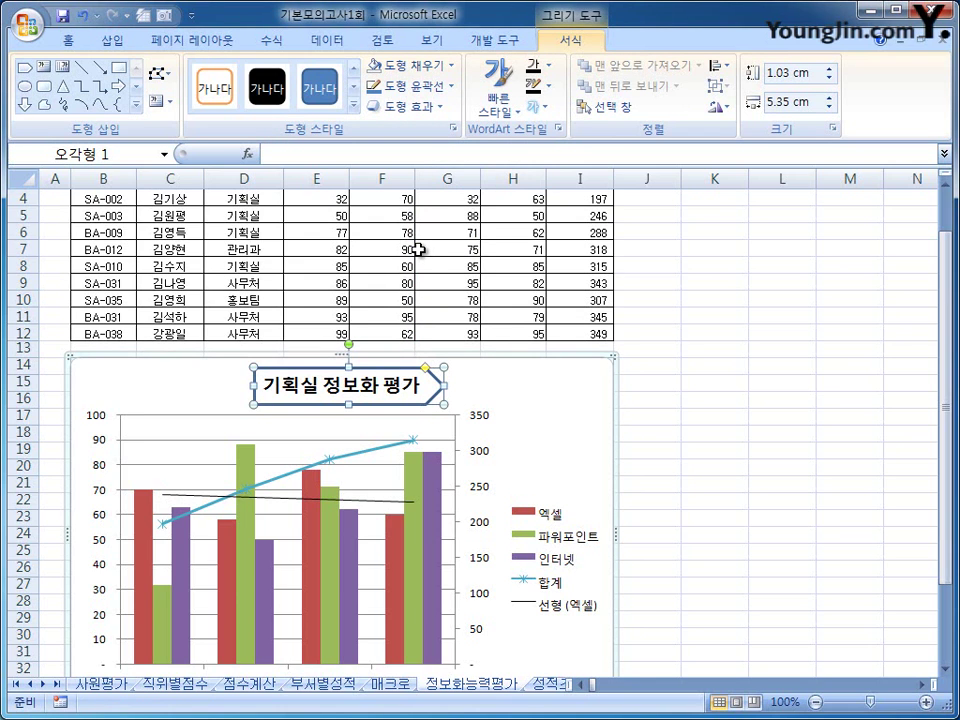
left_click(660, 417)
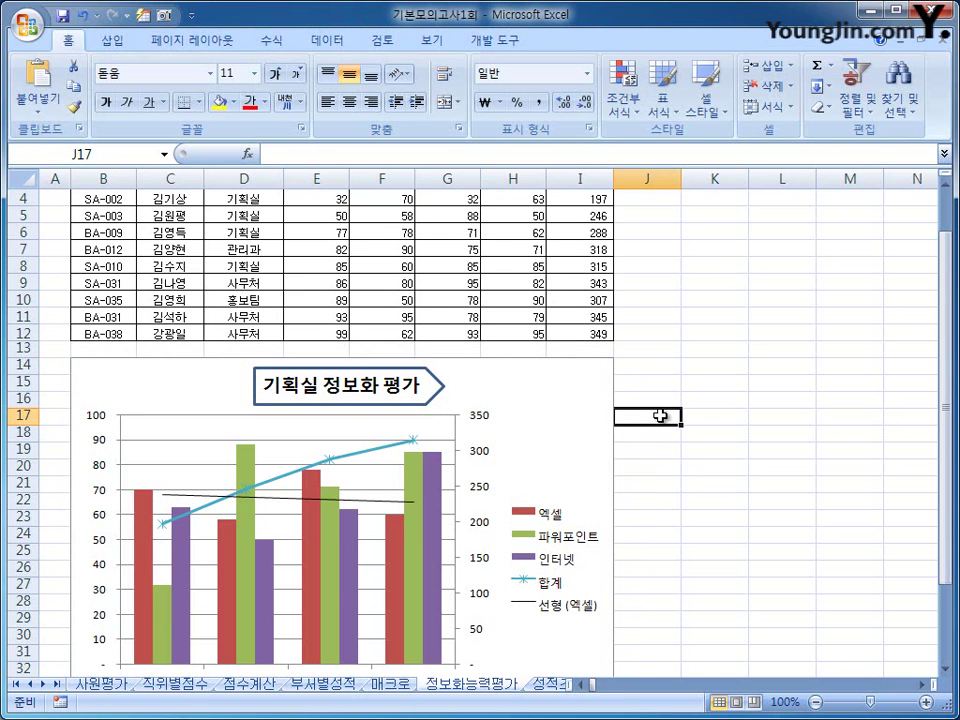
scroll(660, 417, "down", 1)
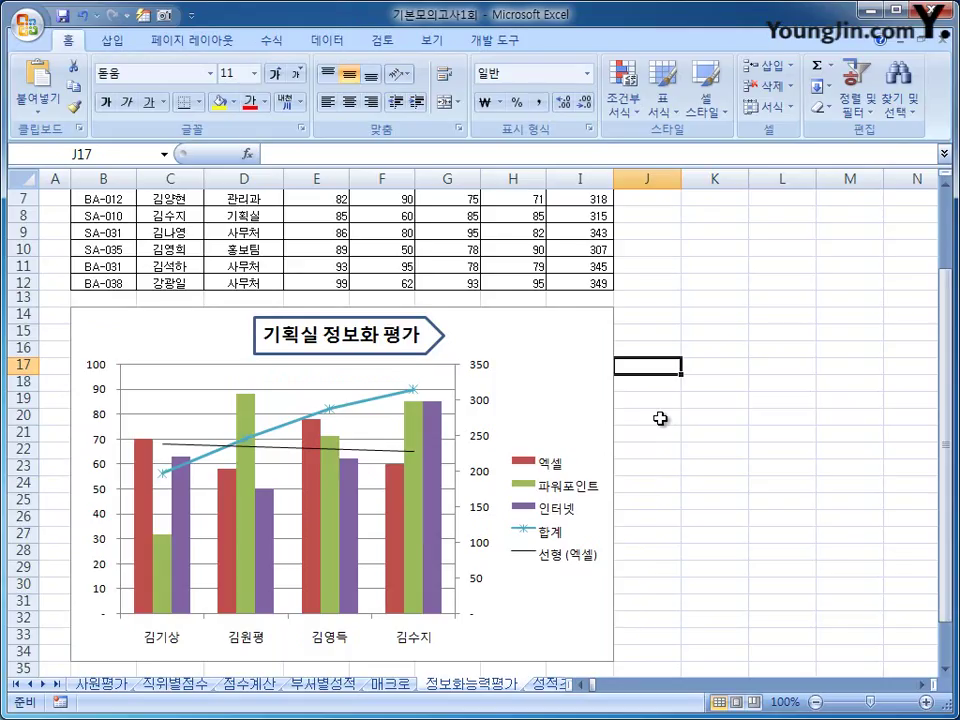
Go to the 성적조회 sheet, try the 점수조회 button, and check the names in A3:A8
left_click(556, 685)
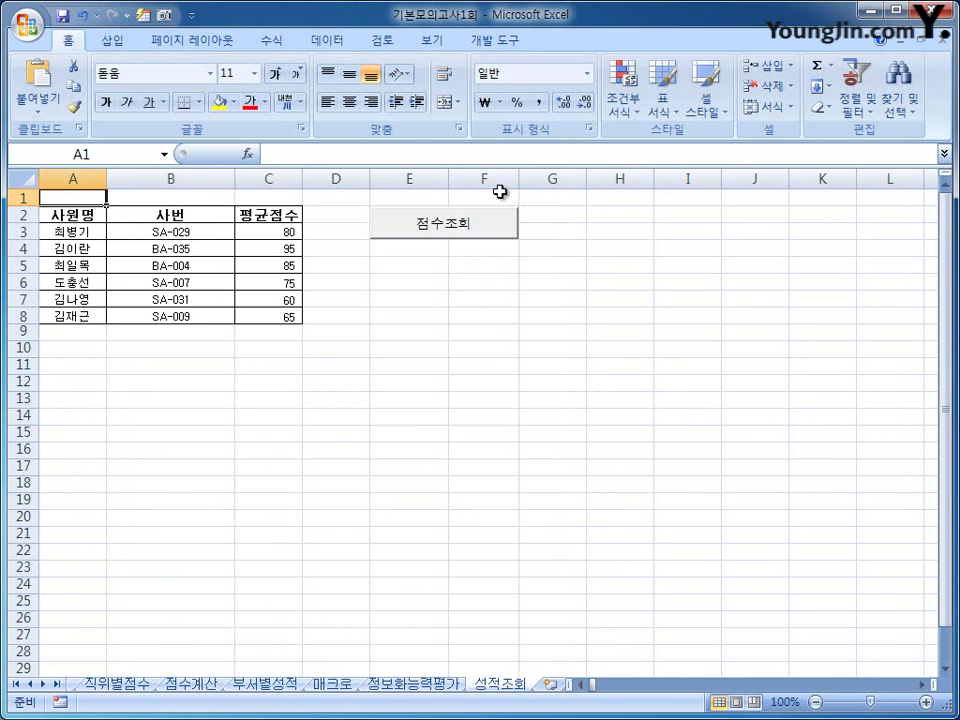
left_click(440, 228)
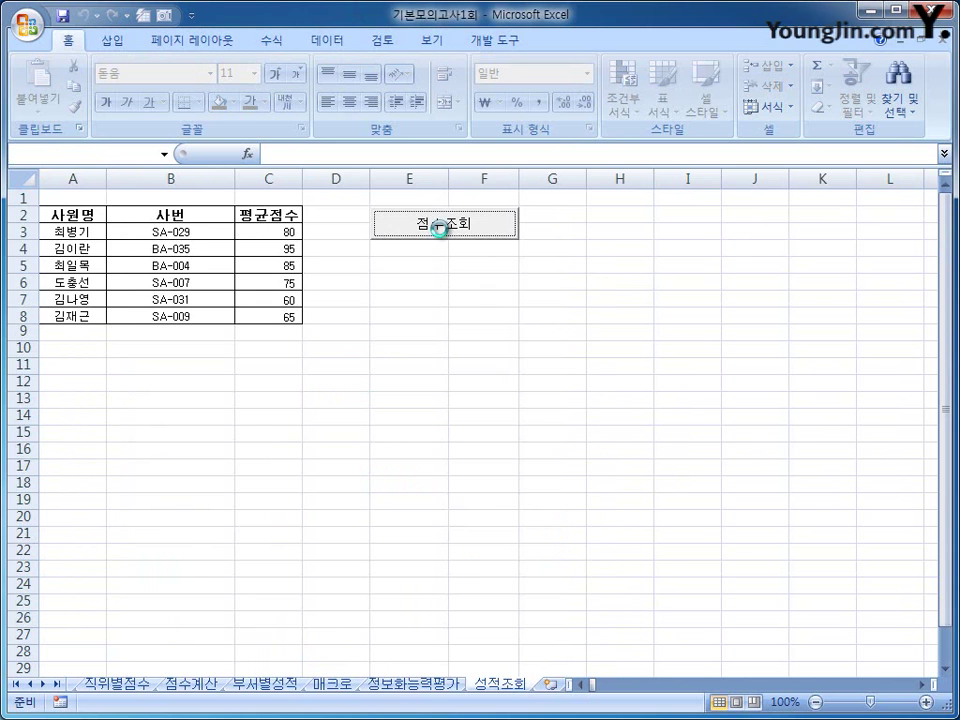
left_click(497, 267)
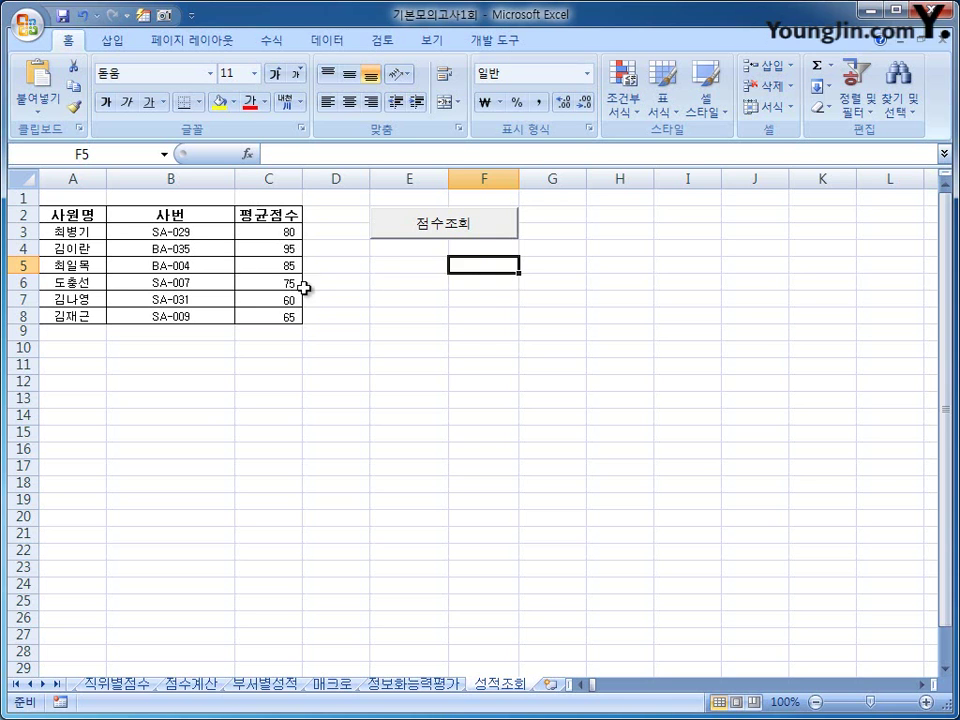
left_click_drag(75, 231, 86, 310)
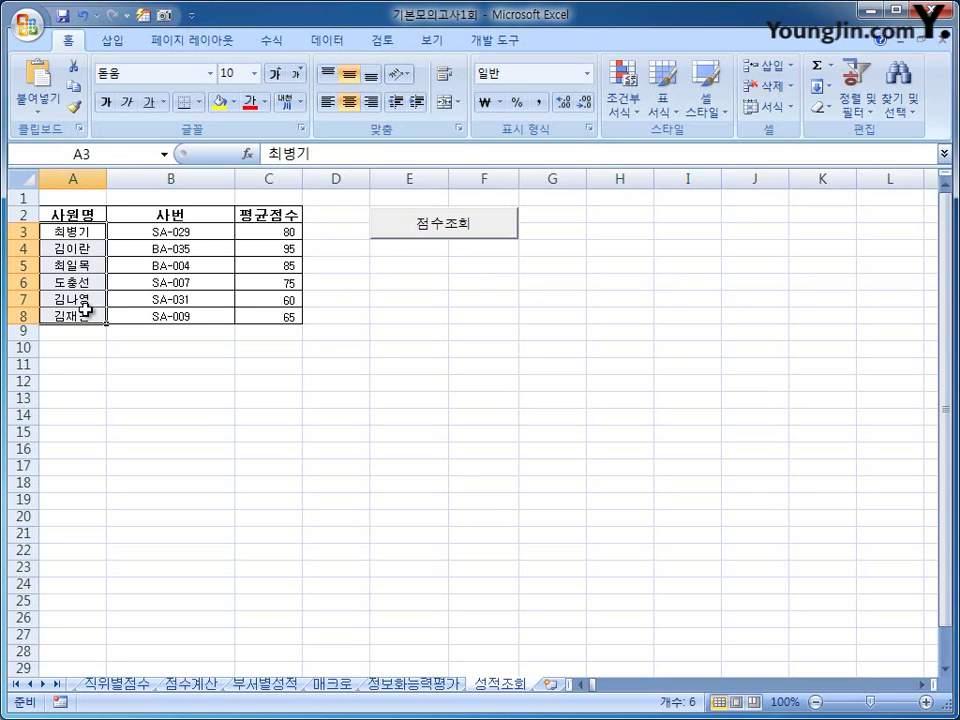
double_click(86, 312)
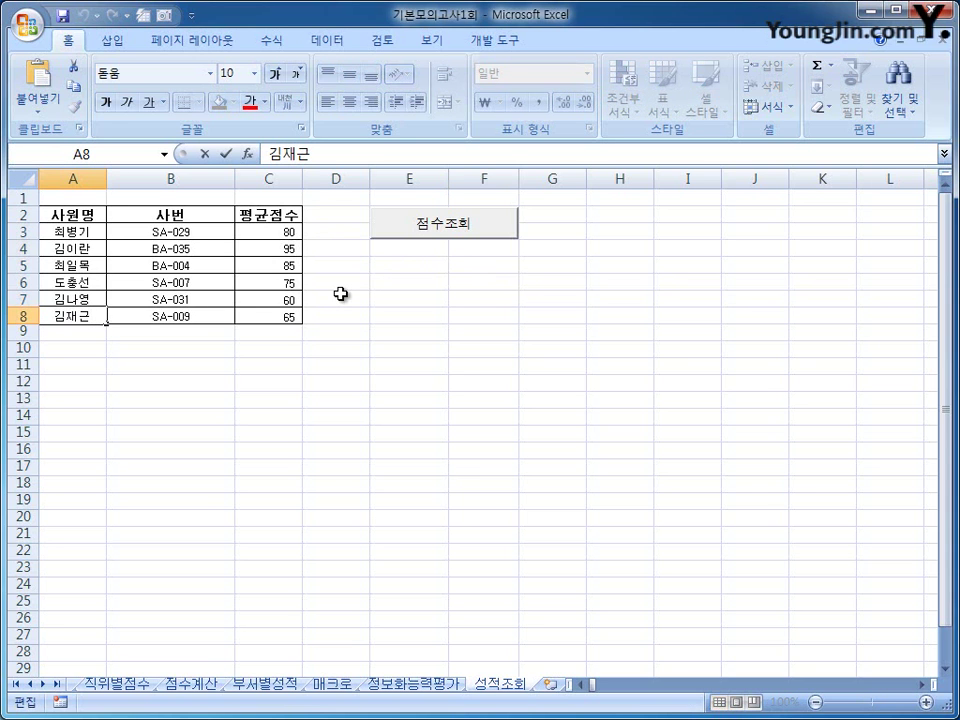
left_click(674, 313)
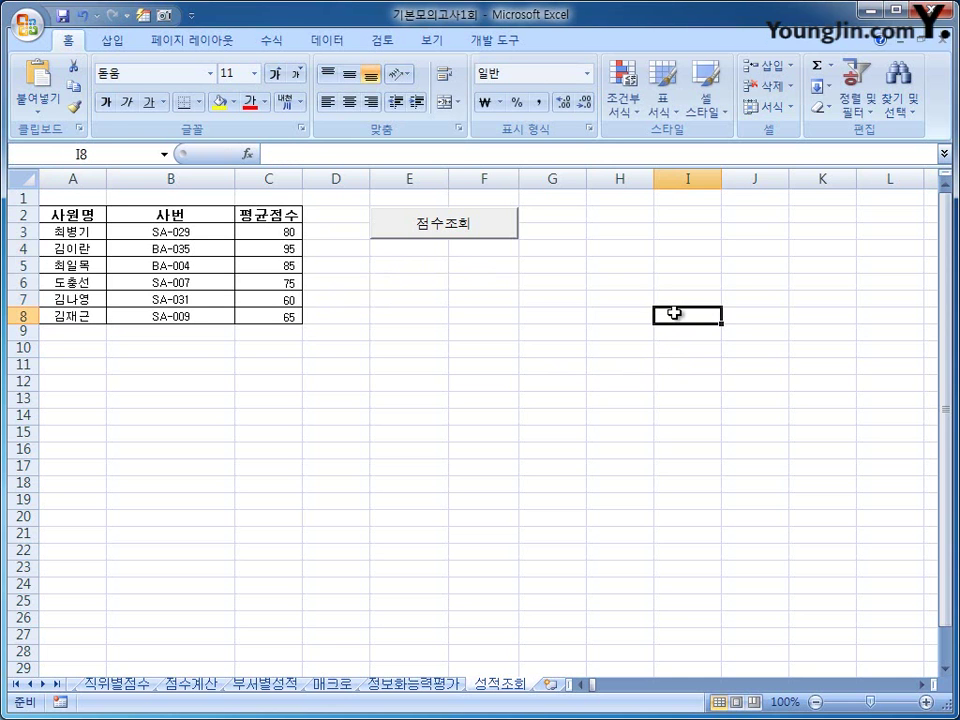
Turn on Design Mode on the Developer tab and open the 점수조회 button's Click code
left_click(476, 42)
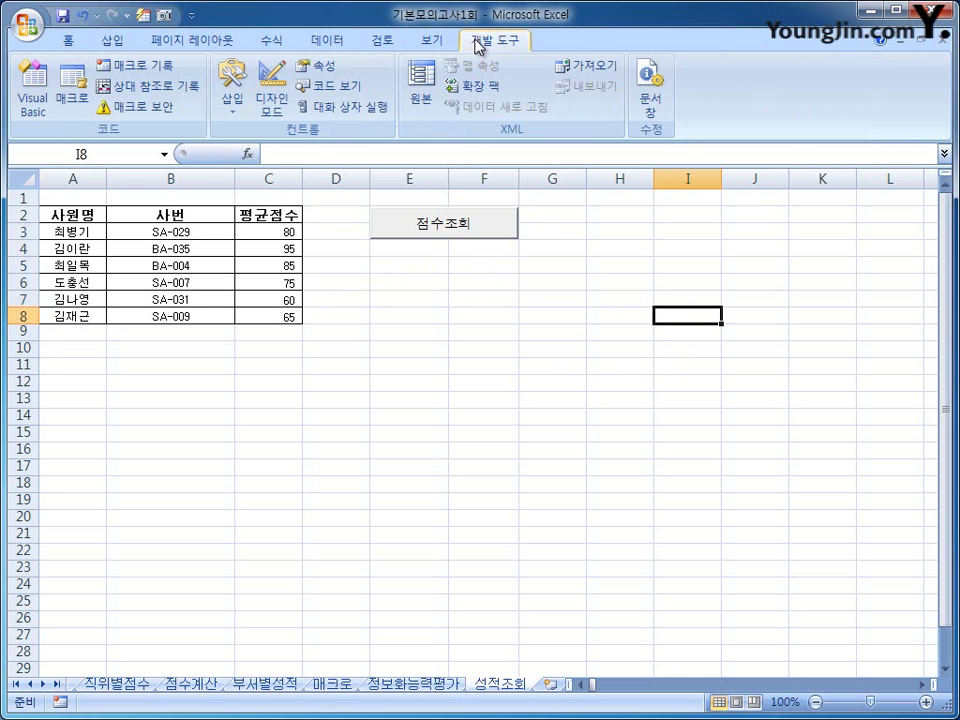
left_click(268, 108)
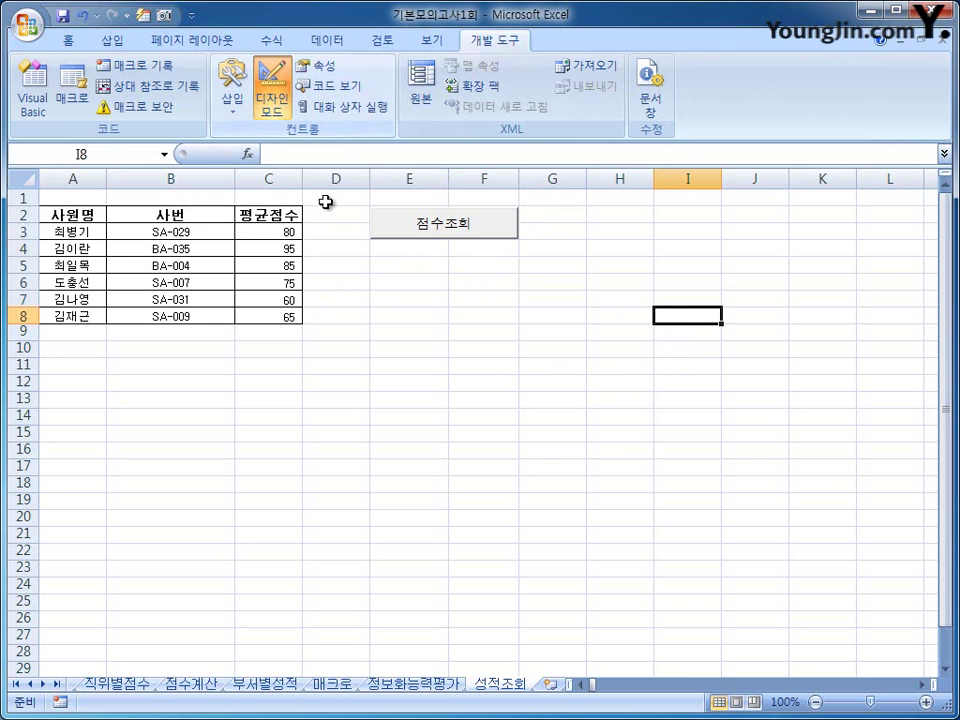
left_click(440, 230)
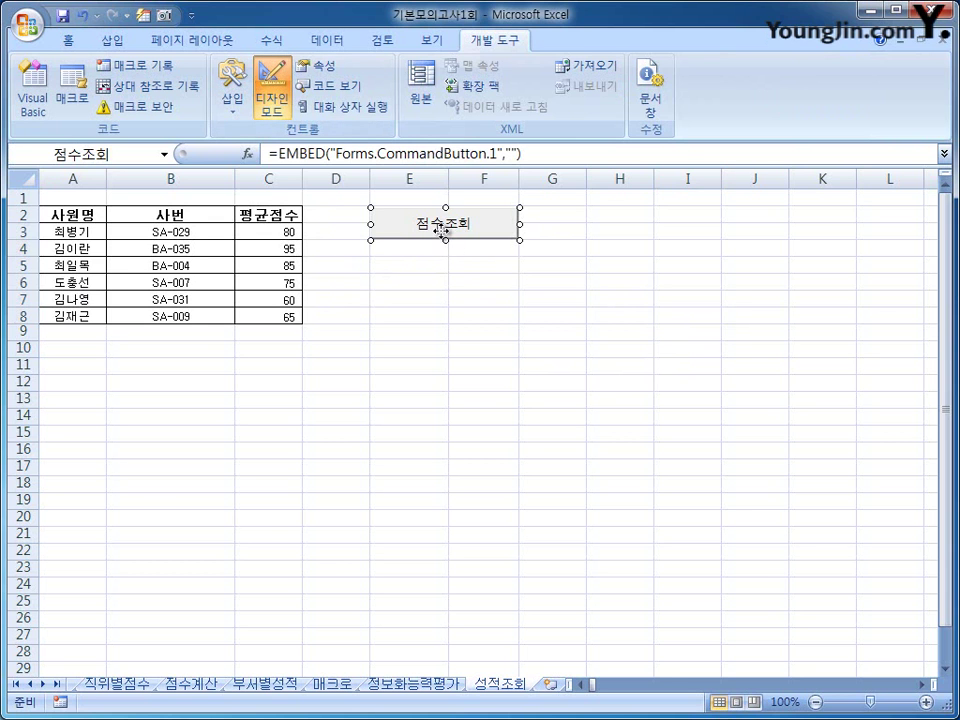
double_click(456, 224)
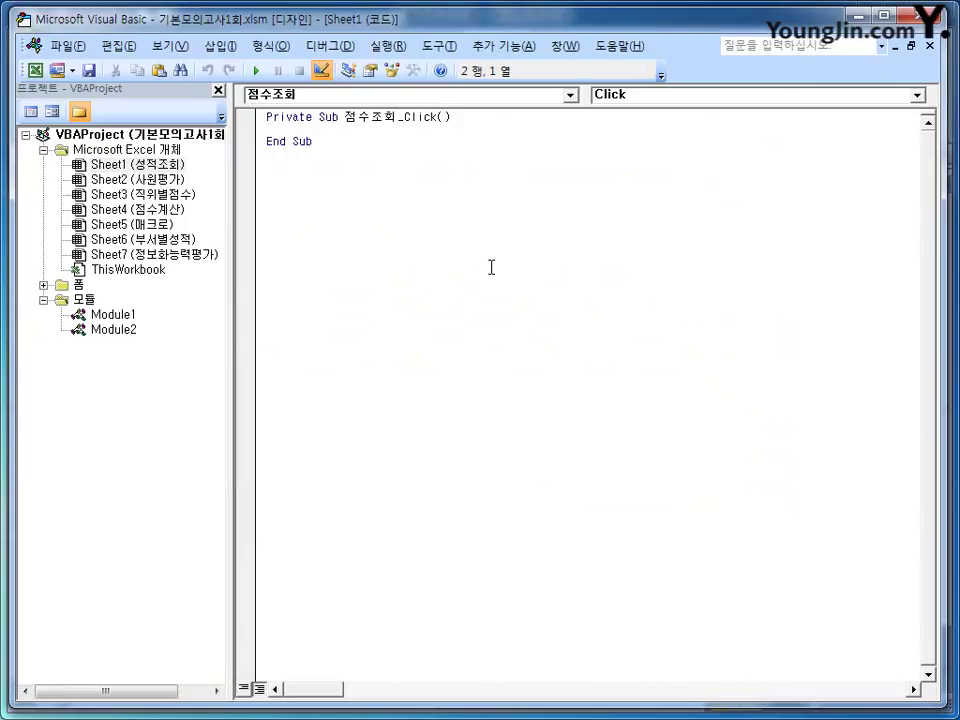
Write 점수조회폼.Show inside the 점수조회_Click procedure
type("점")
key("BackSpace")
key("Tab")
type("점ㅅ")
type("수조회폼.")
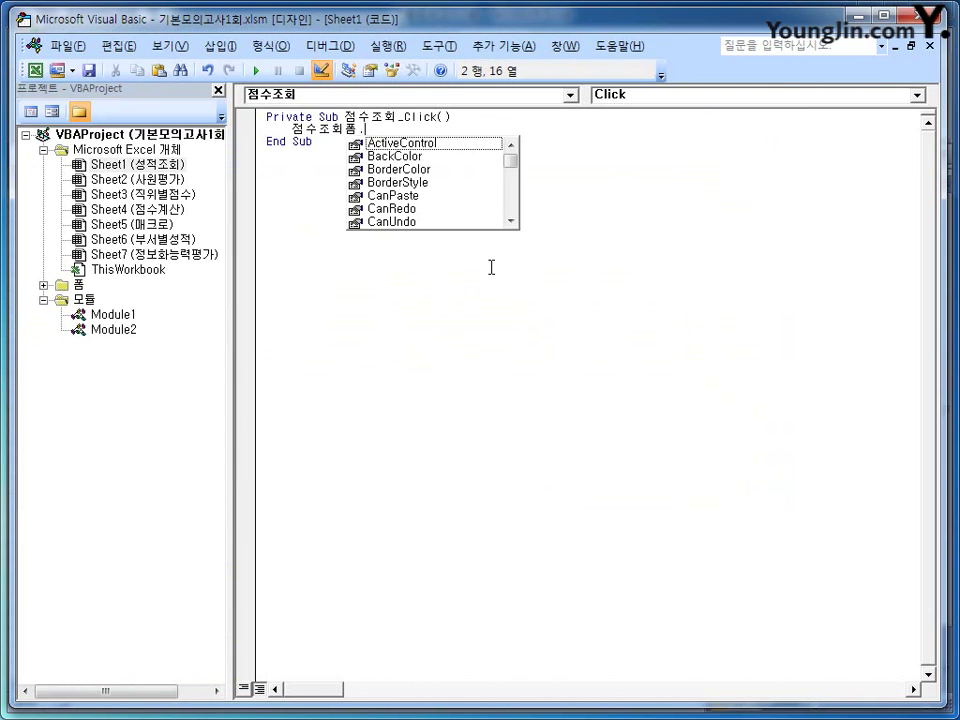
type("Show")
key("Escape")
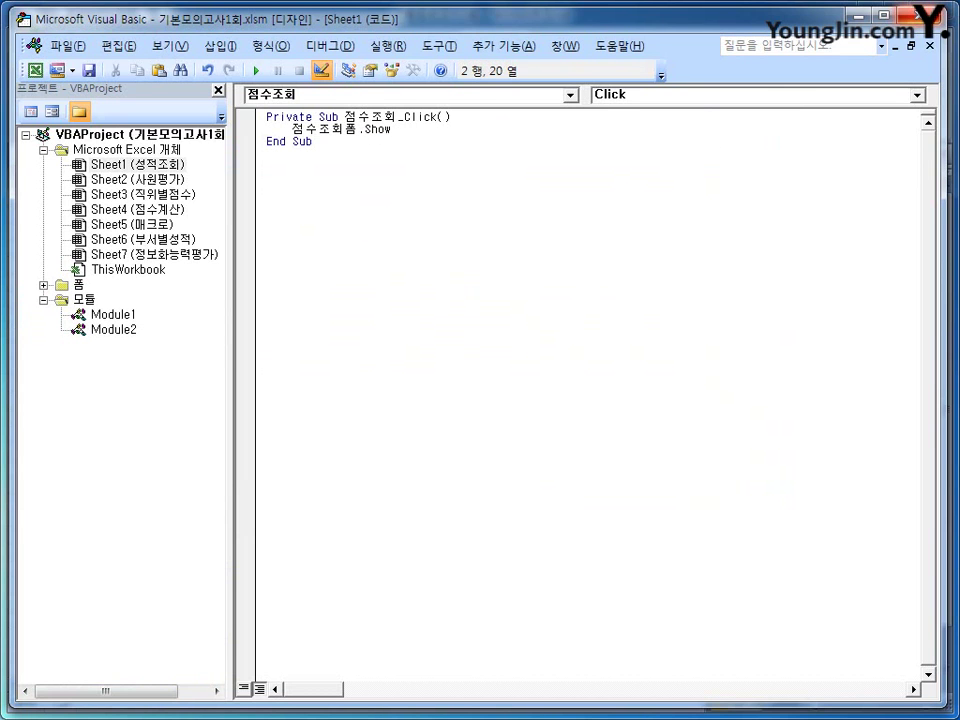
Leave Design Mode, run 점수조회, find its 사원명 list empty, and close the form
left_click(927, 14)
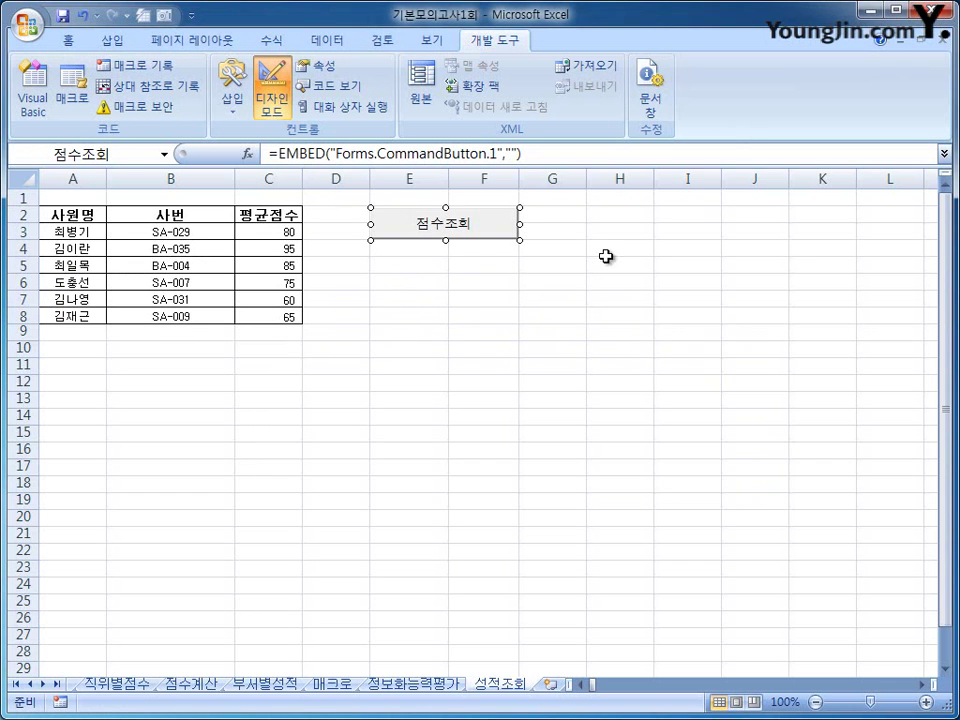
left_click(279, 106)
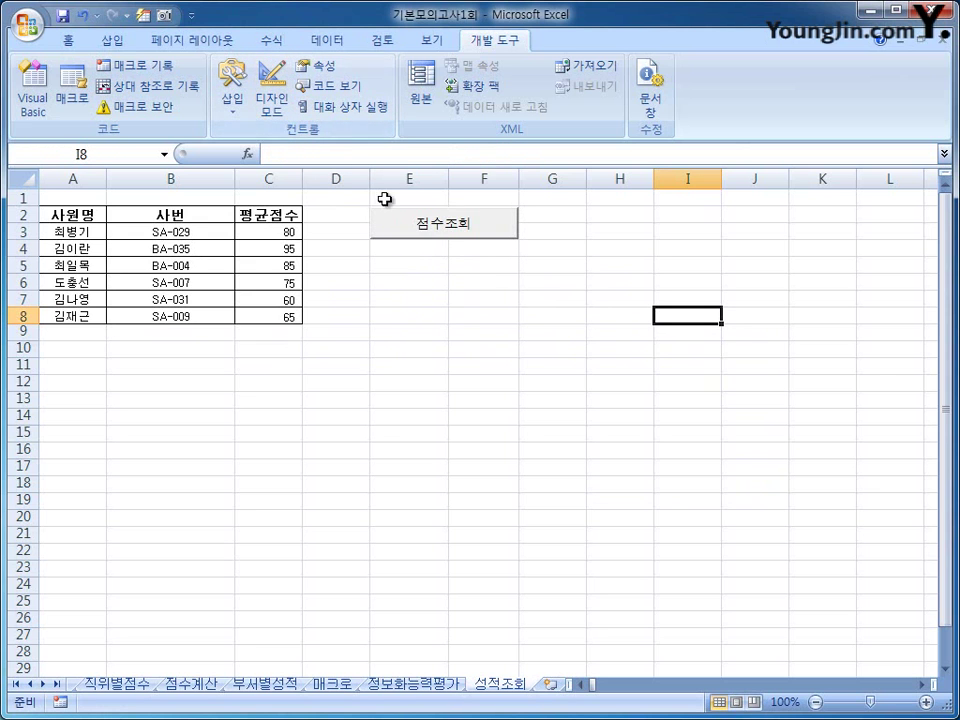
left_click(429, 229)
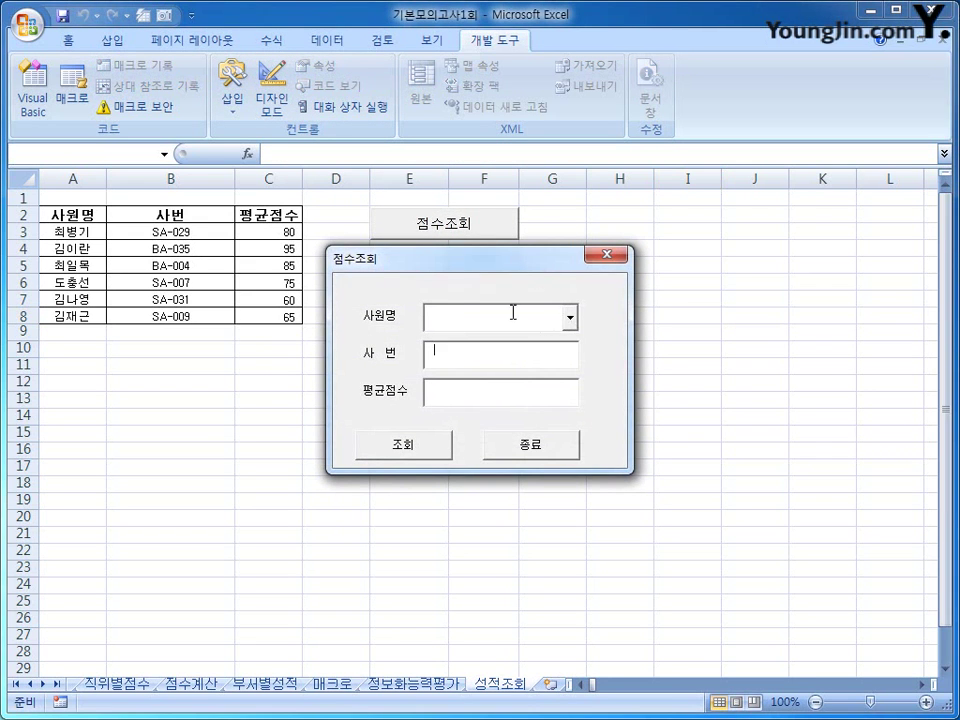
left_click_drag(523, 261, 622, 272)
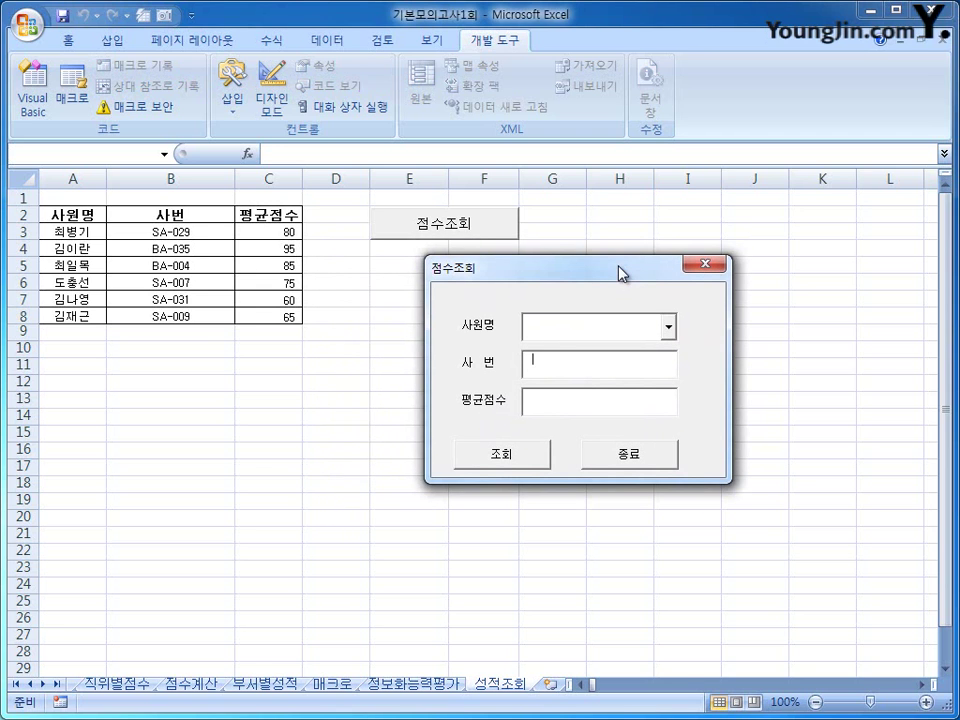
left_click(668, 328)
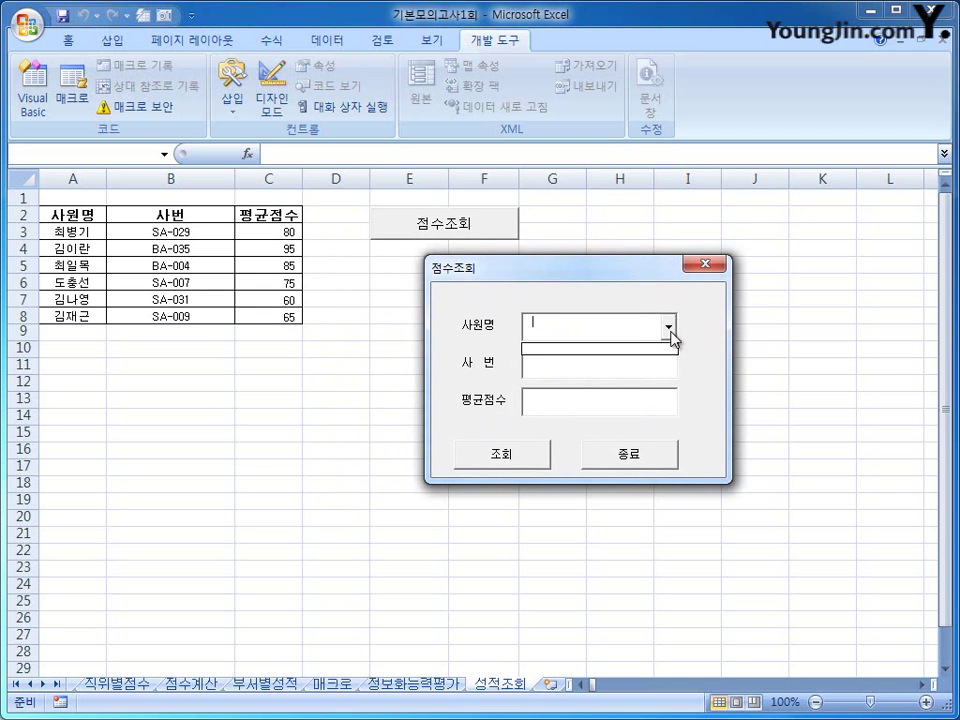
left_click(702, 268)
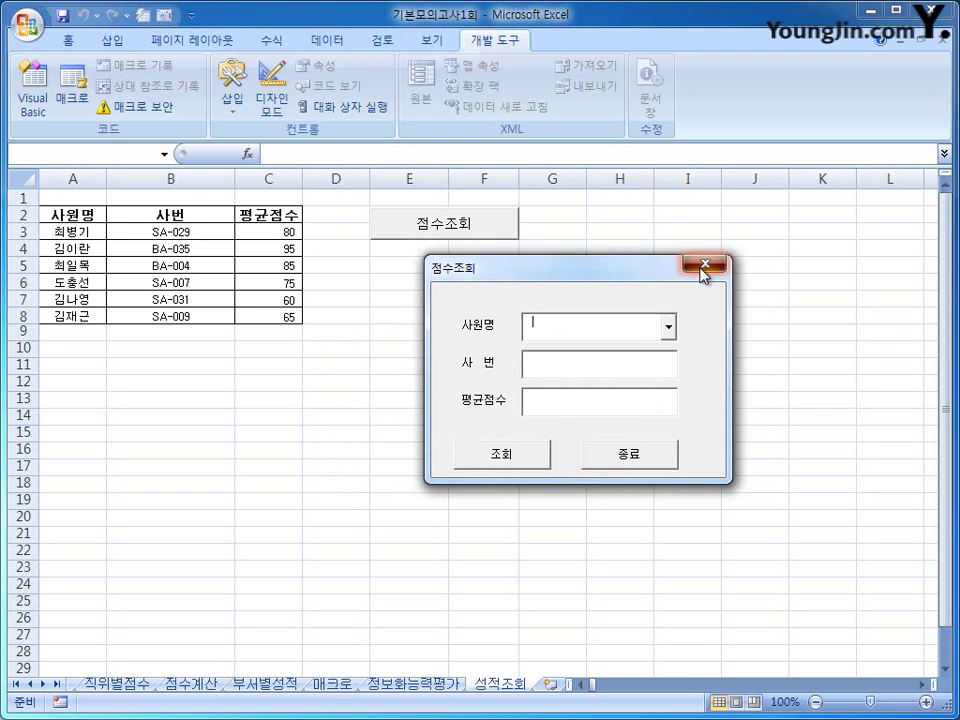
Open 점수조회폼's code in Visual Basic and create its UserForm_Initialize procedure
left_click(30, 112)
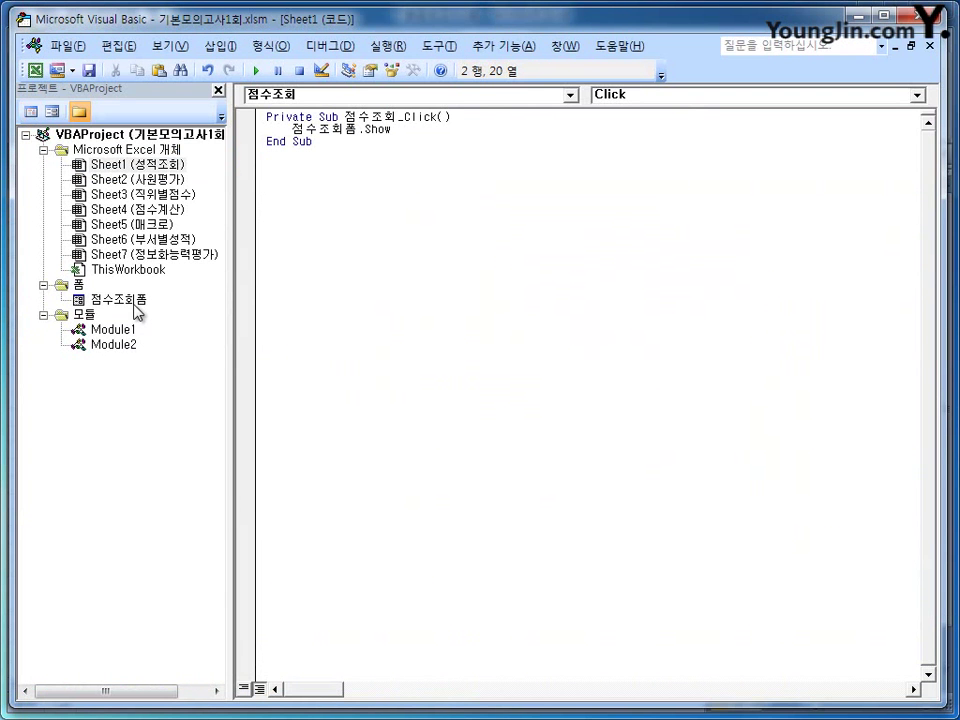
left_click(120, 299)
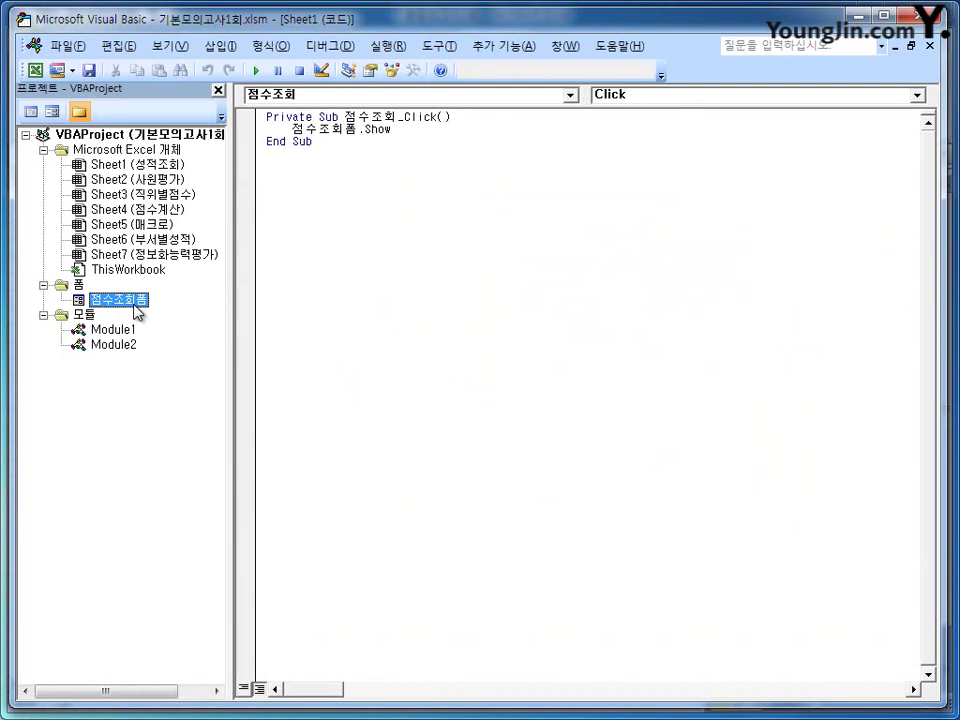
left_click(30, 111)
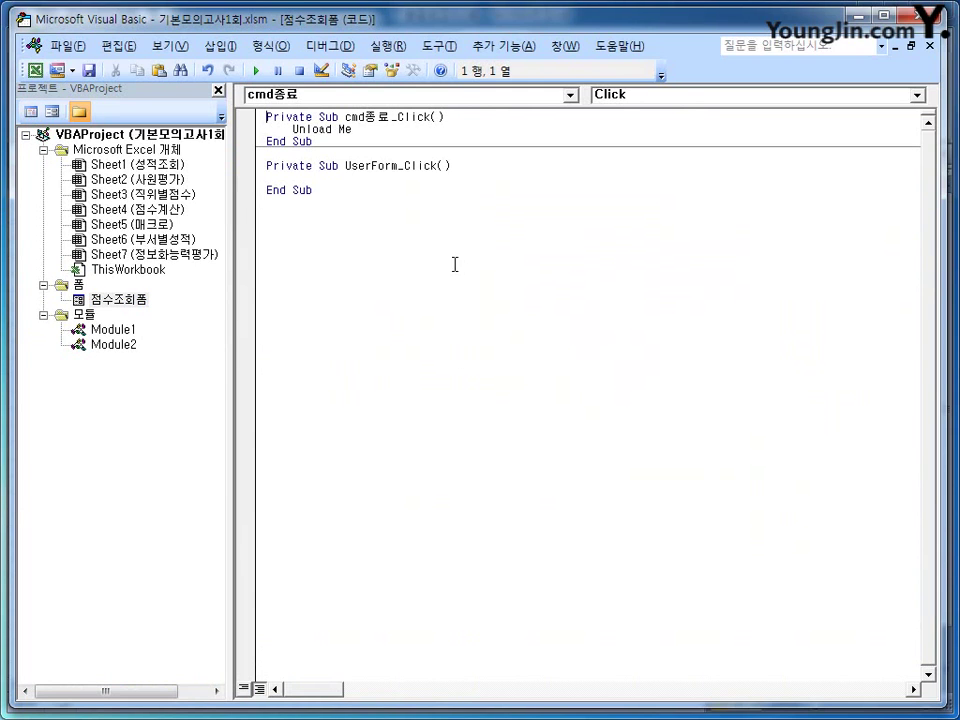
left_click(409, 96)
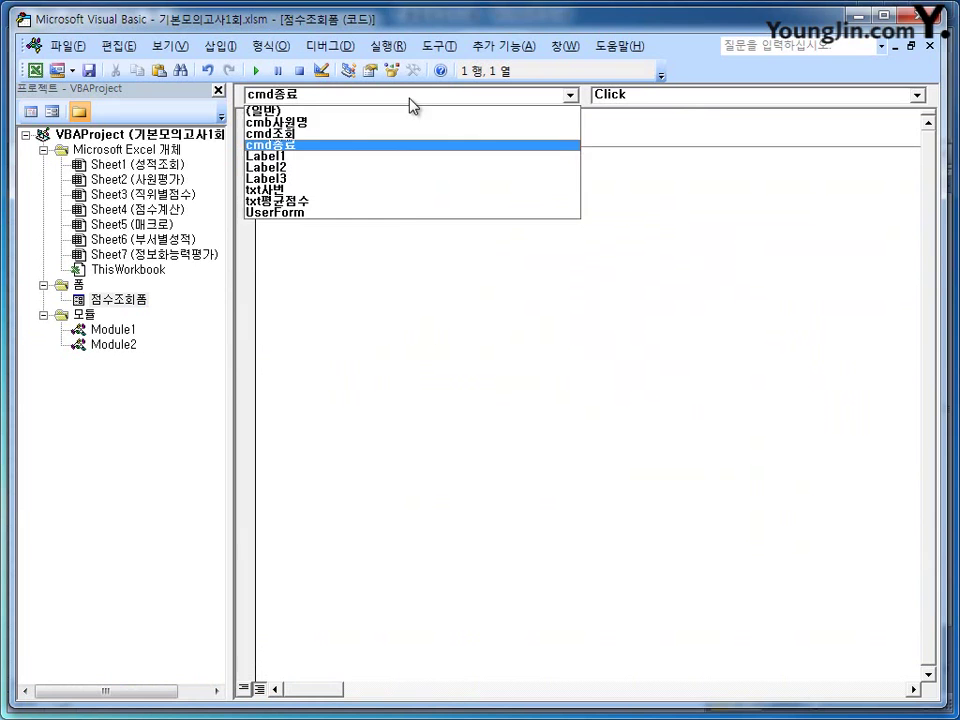
left_click(405, 212)
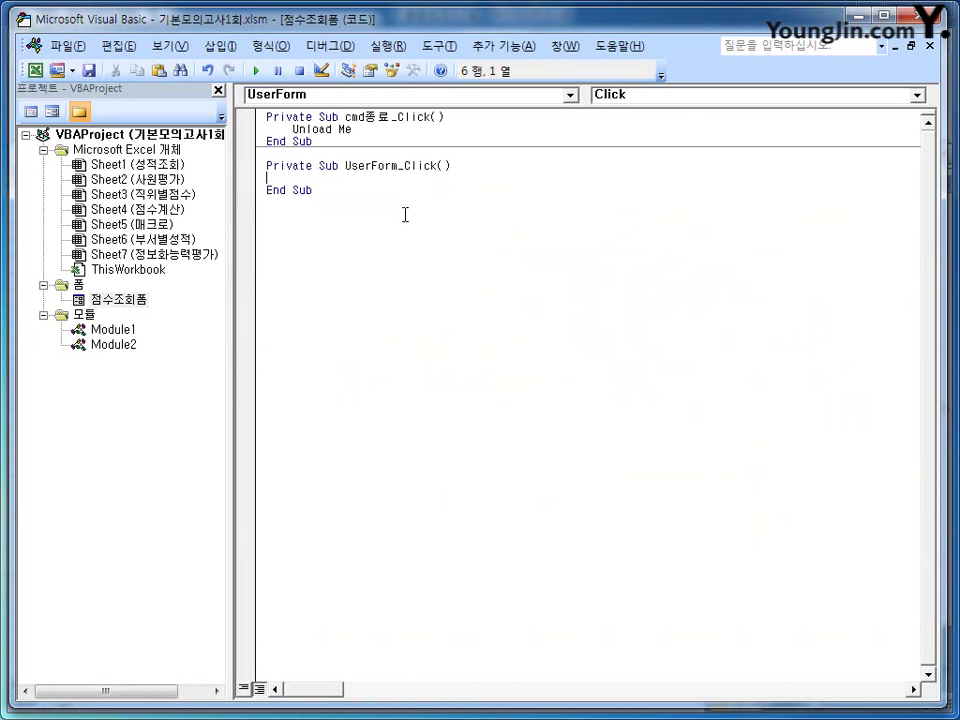
left_click(620, 95)
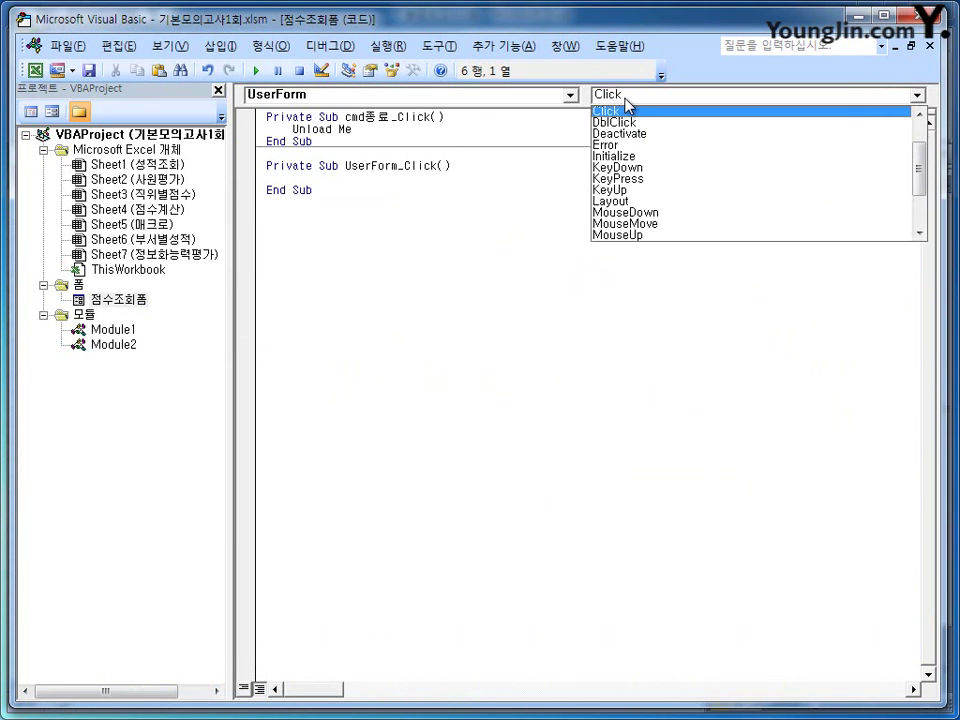
left_click(643, 157)
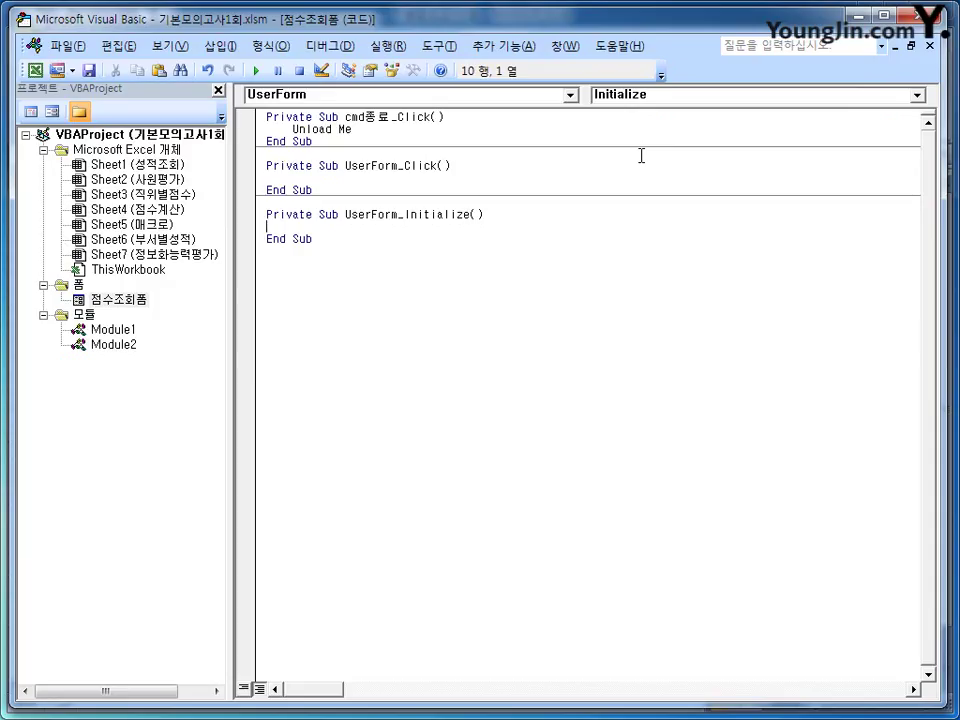
Set cmb사원명.RowSource = "a3:a8" inside UserForm_Initialize
key("Tab")
type("cmb사원ㅁ")
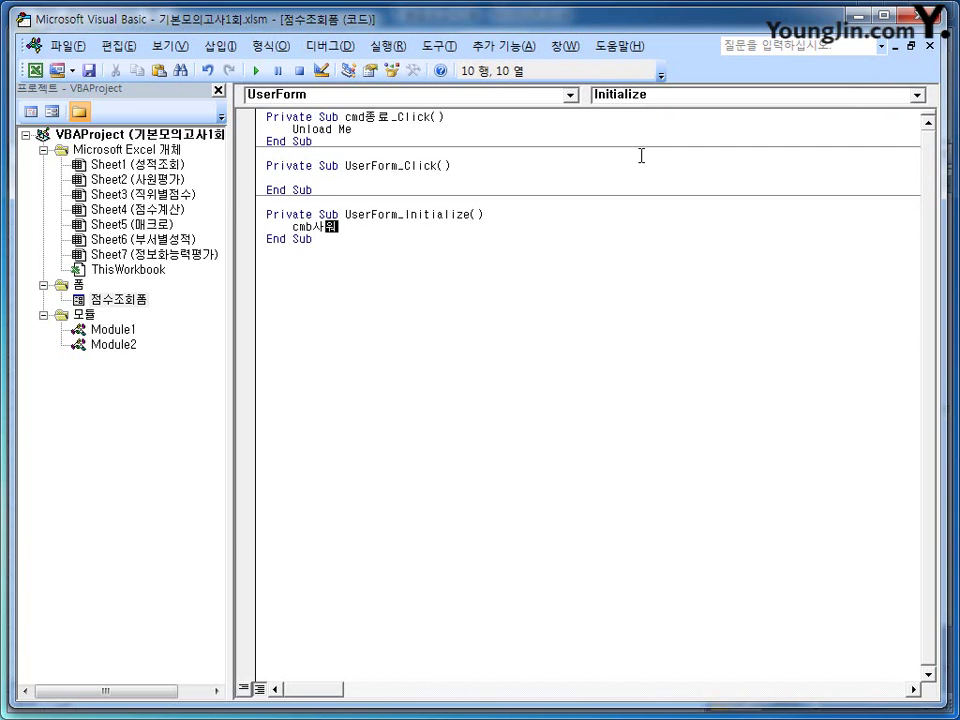
type("ㅕㅇ.ㄱ")
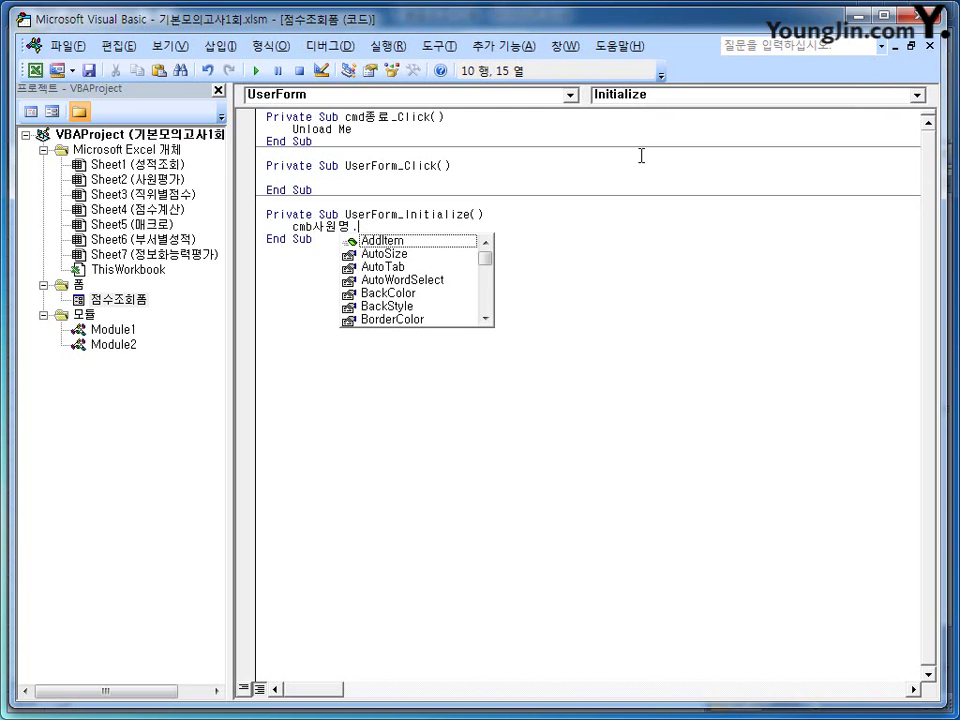
key("BackSpace")
key("Hangul")
type("row")
key("Tab")
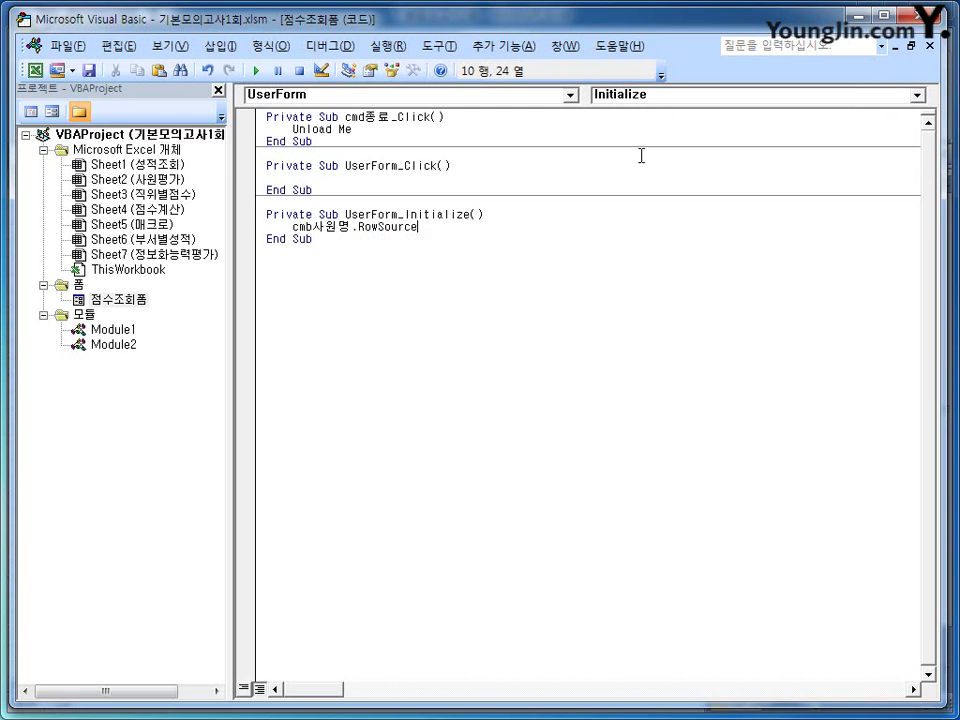
type("= \"a3:a8\"")
Run the 점수조회 form, confirm its 사원명 list shows six employees, and close it
key("alt+F11")
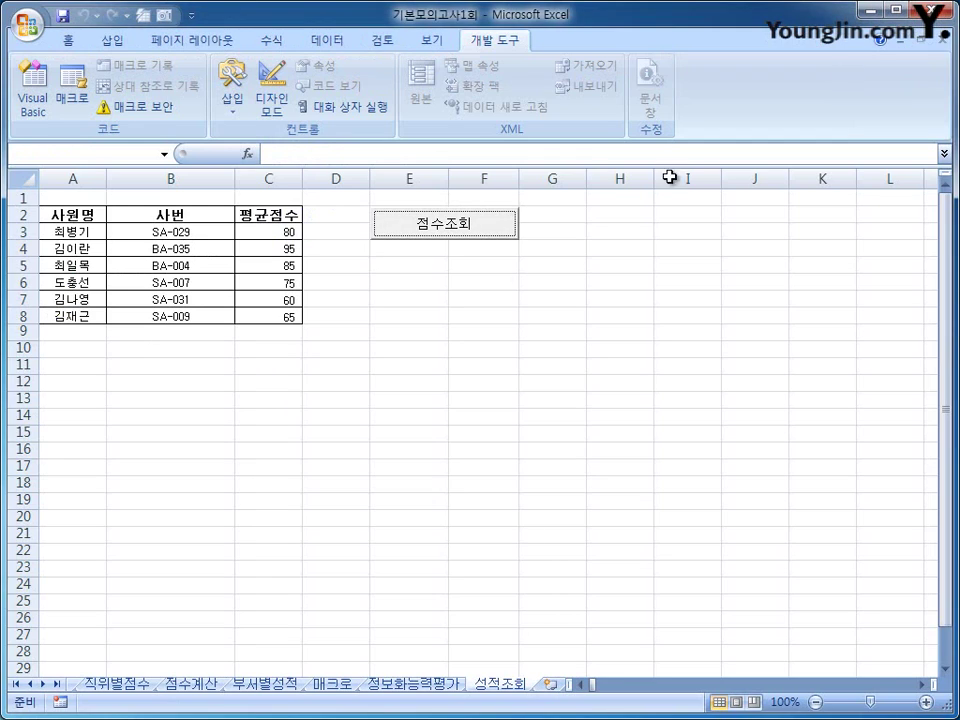
left_click(461, 233)
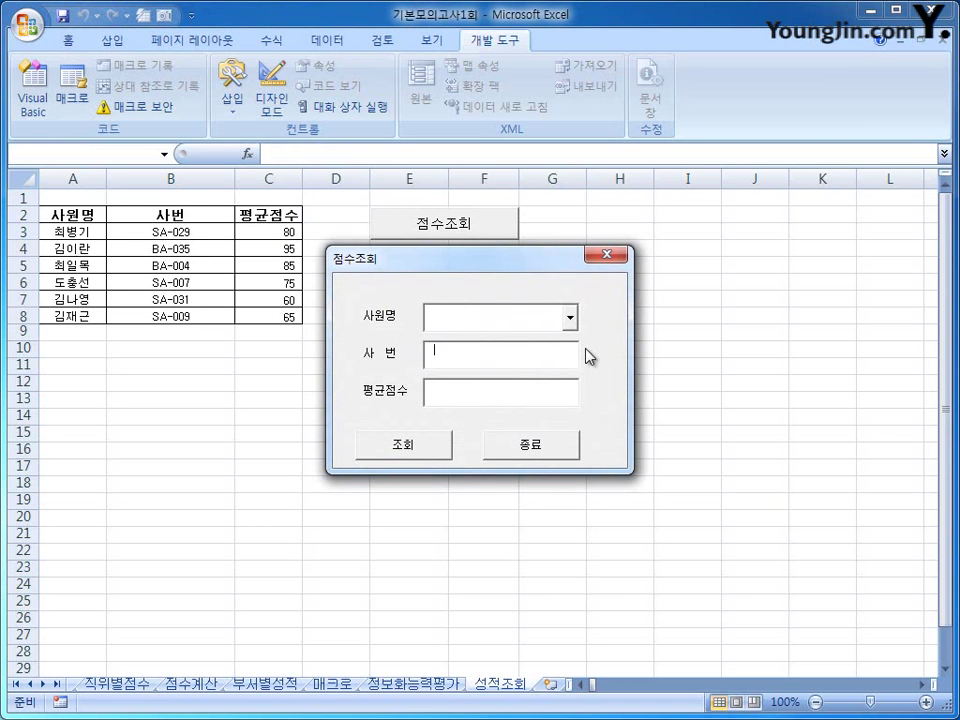
left_click(572, 318)
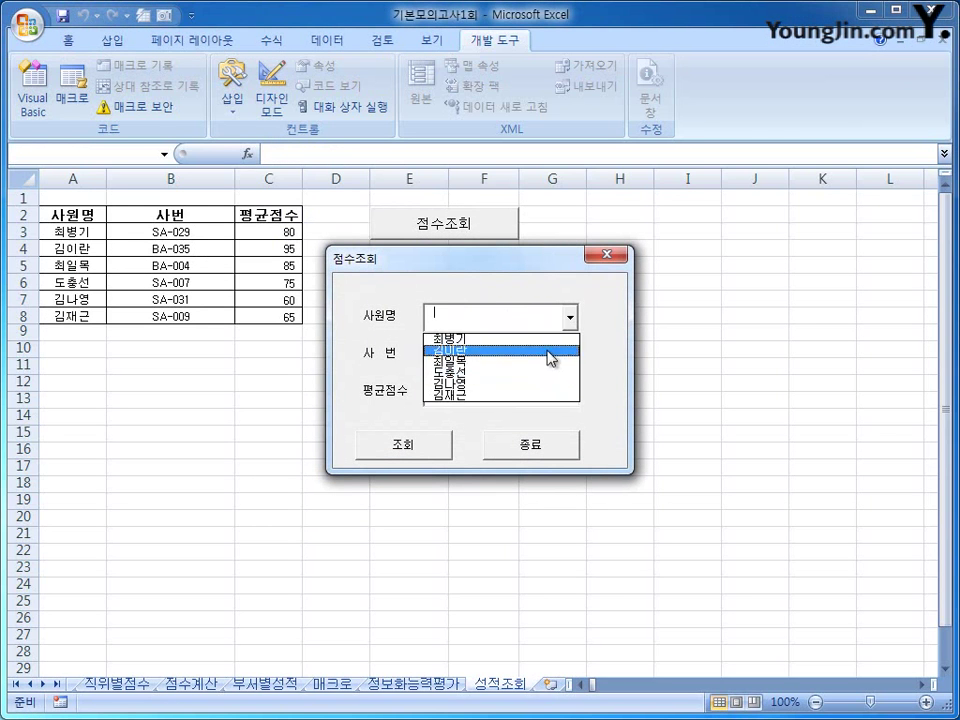
left_click(606, 259)
left_click(606, 259)
left_click(697, 330)
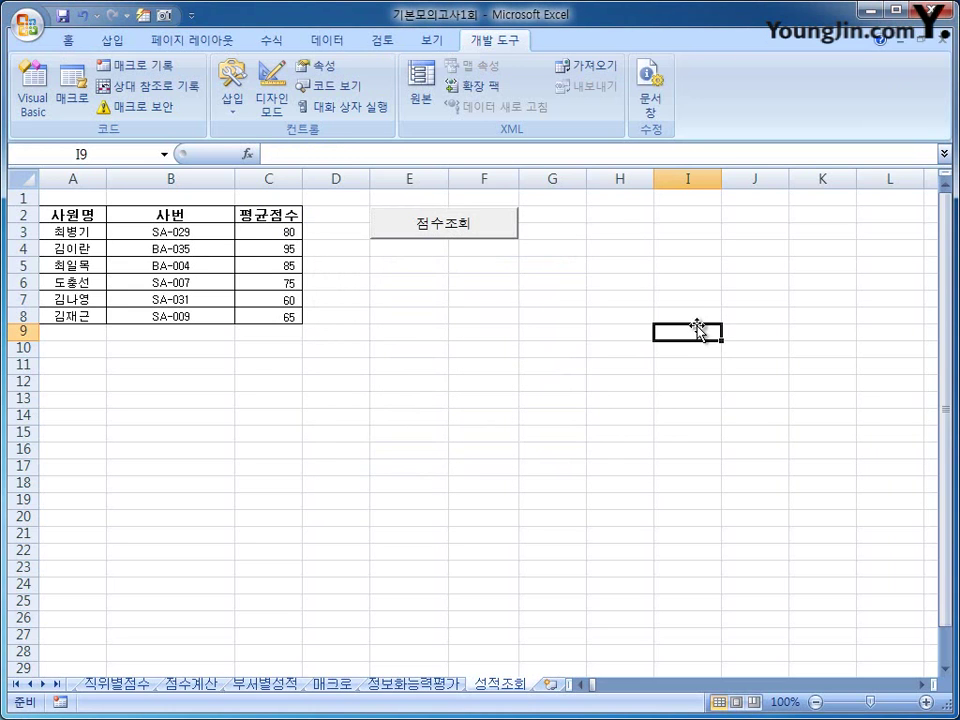
Flip between the 정보화능력평가 and 성적조회 sheets, select A1, and reopen Visual Basic
left_click(414, 686)
left_click(499, 685)
left_click(79, 194)
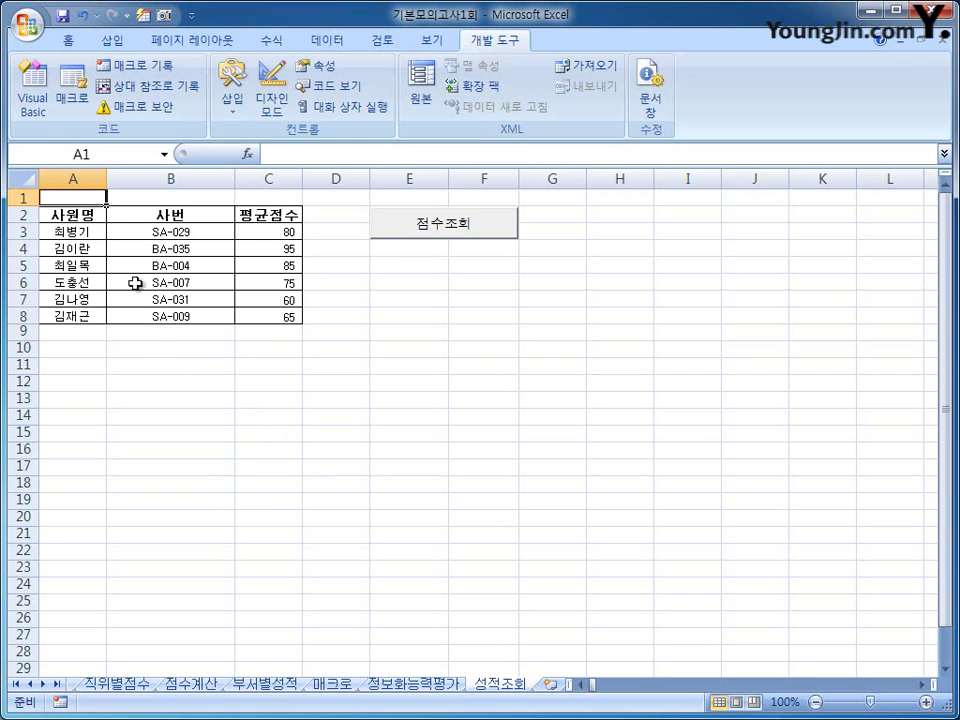
left_click(35, 108)
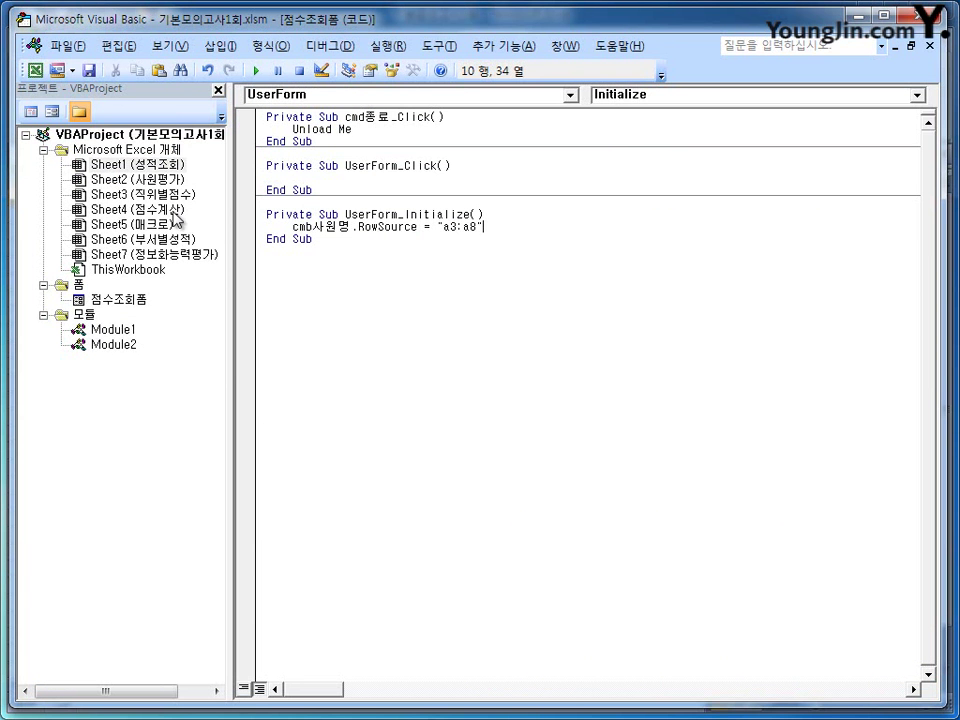
Create a Worksheet_Activate event procedure in Sheet1 (성적조회)'s code
double_click(162, 165)
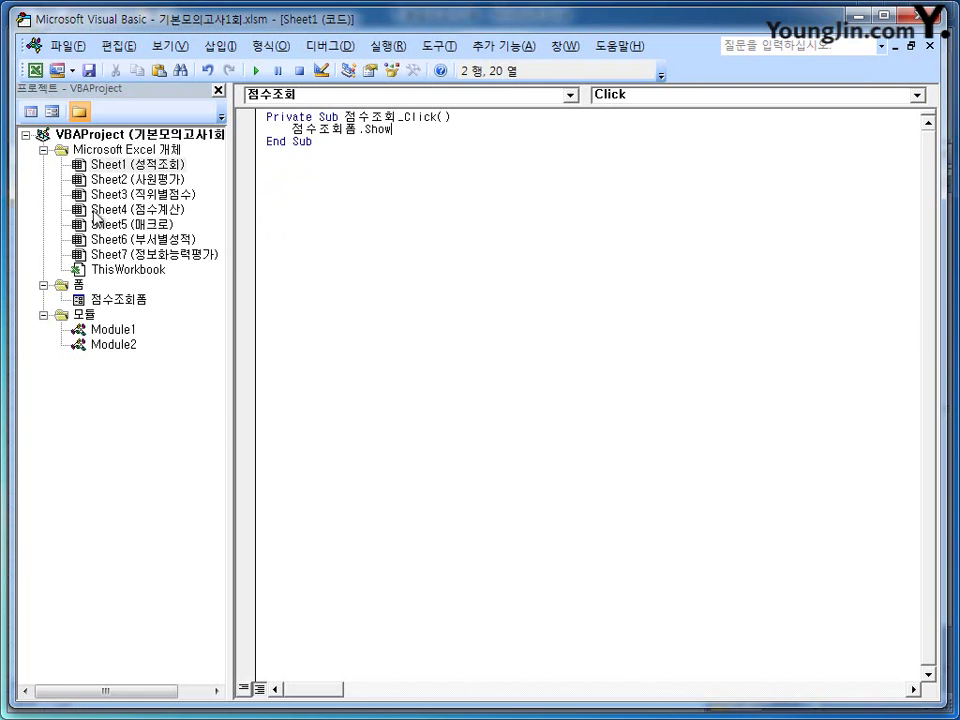
left_click(140, 164)
left_click(450, 225)
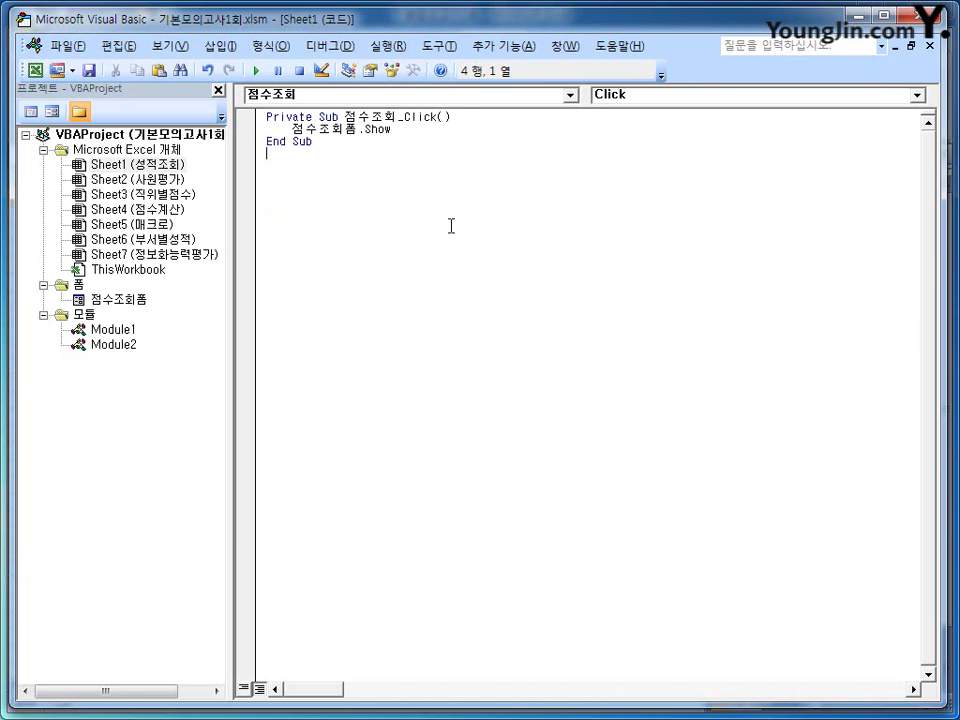
left_click(446, 98)
left_click(446, 123)
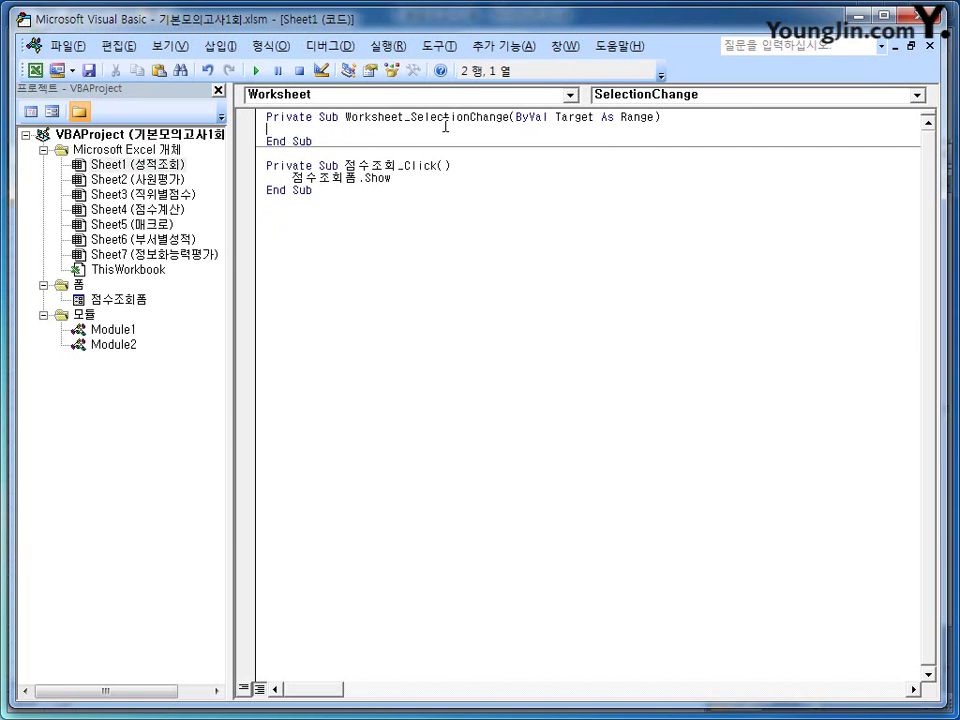
left_click(643, 96)
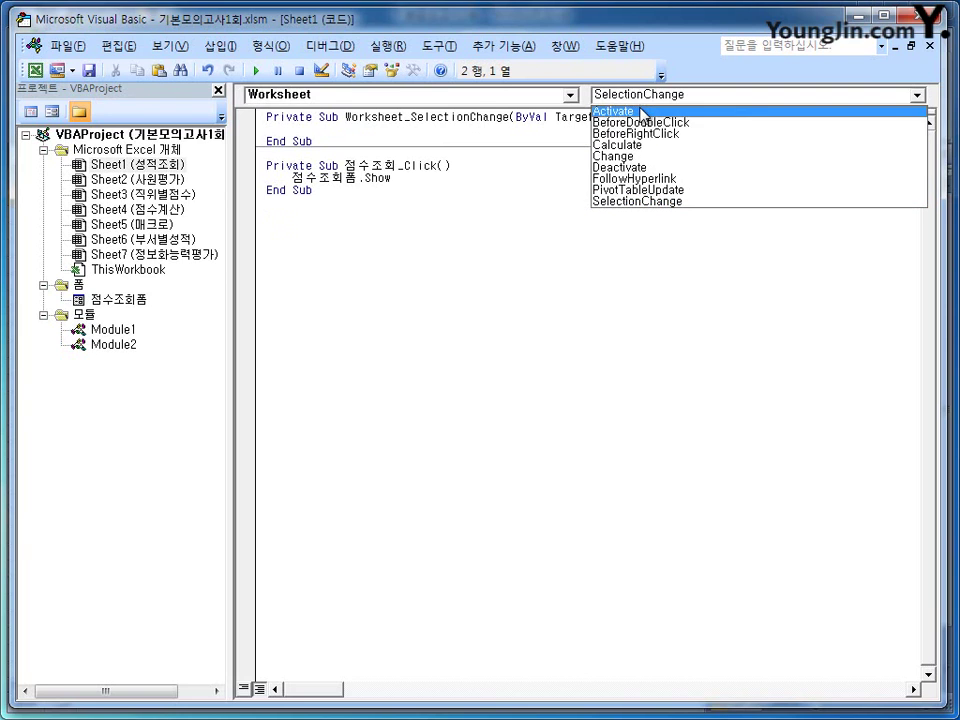
left_click(643, 112)
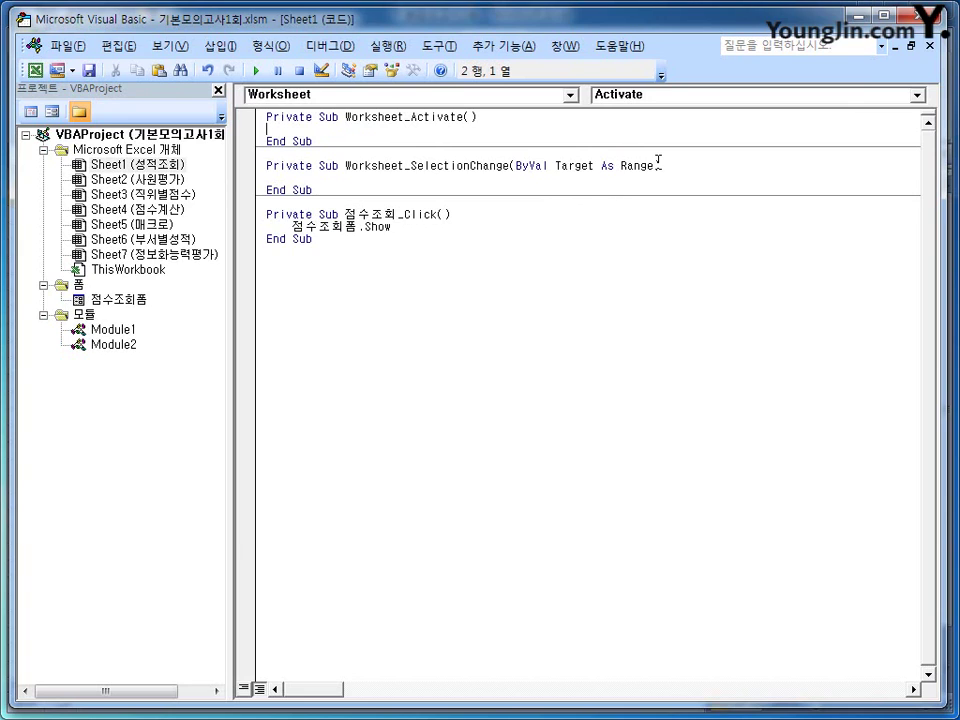
Enter [a1]="평가성적" as the body of Worksheet_Activate
key("Tab")
type("[a1]=")
type("\"")
type("vud")
key("BackSpace")
key("BackSpace")
key("BackSpace")
type("평가성저")
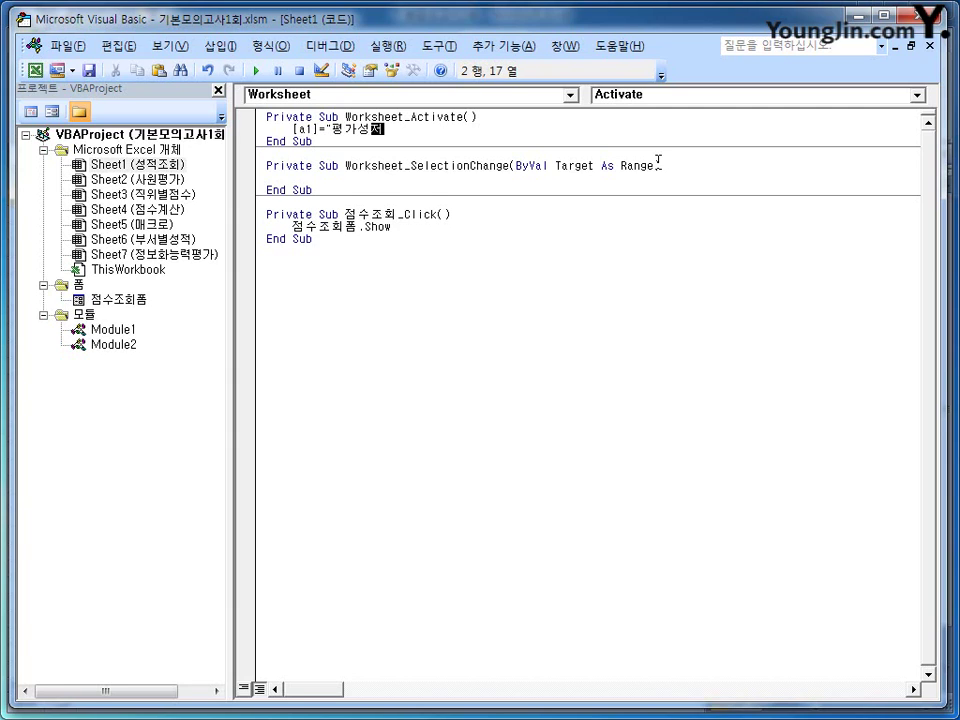
type("ㄱ")
type("\"")
left_click(596, 251)
Re-enter the 성적조회 sheet from 정보화능력평가 so A1 shows 평가성적
key("alt+F11")
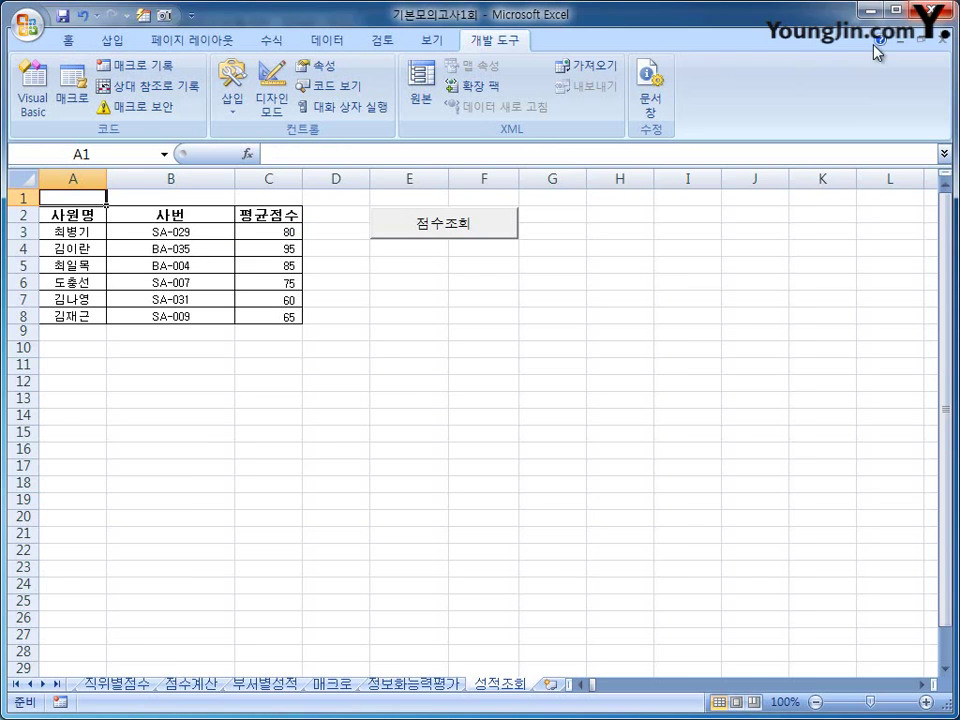
left_click(424, 688)
left_click(486, 686)
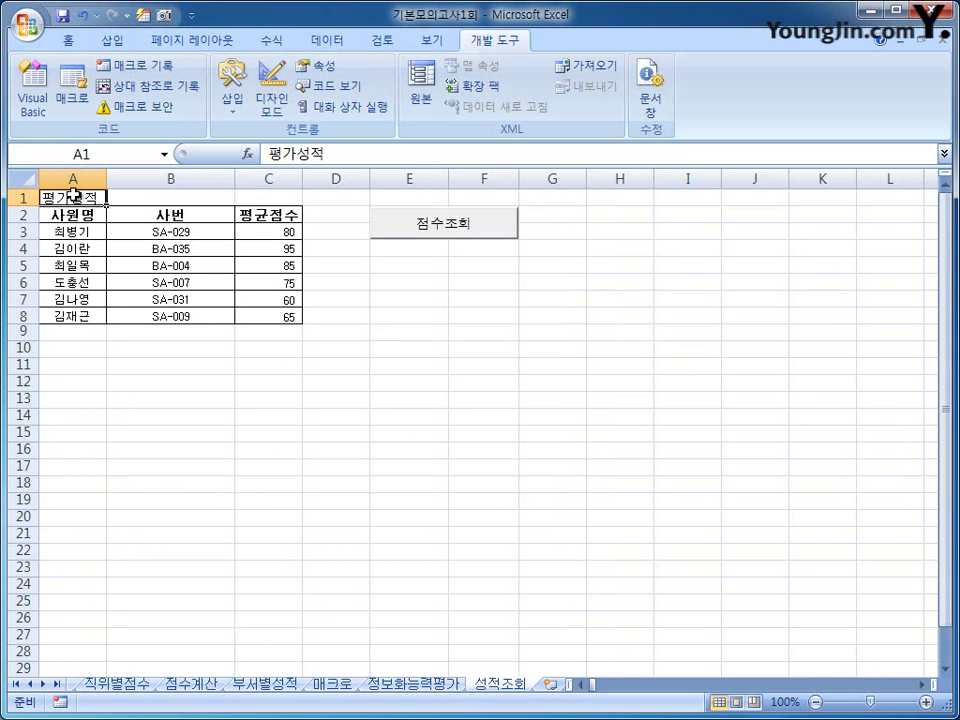
left_click(482, 365)
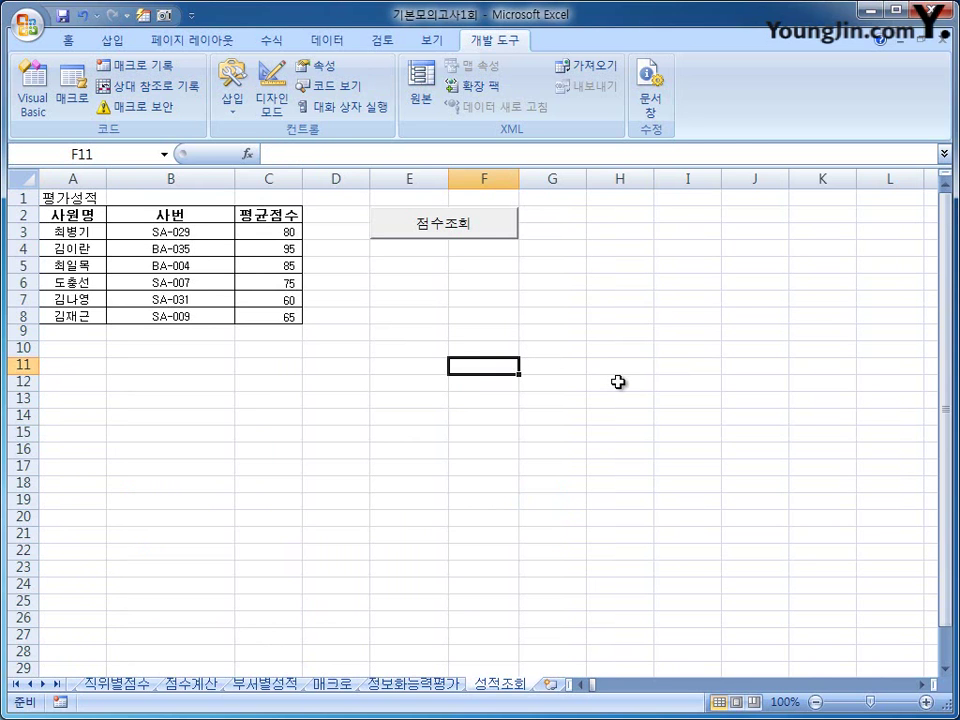
left_click(464, 227)
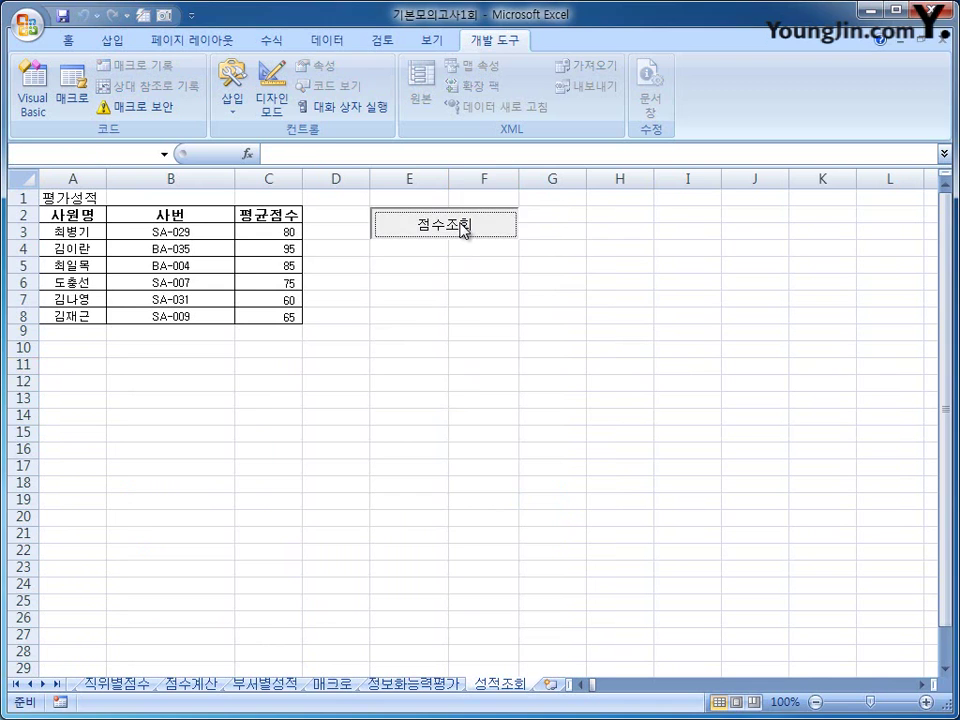
left_click(568, 317)
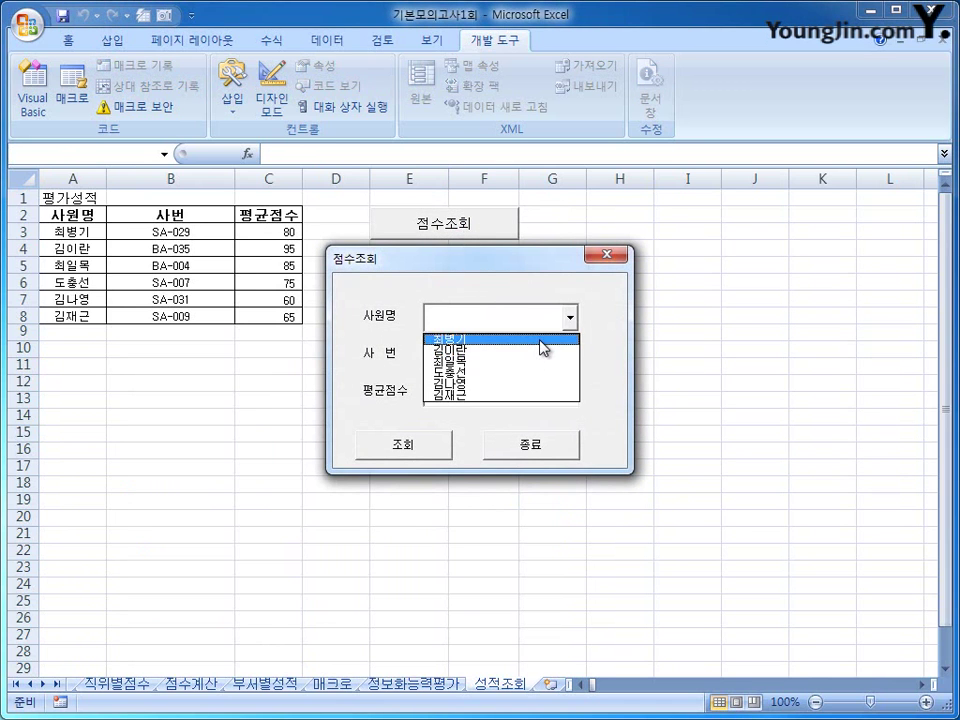
left_click(543, 340)
left_click(430, 448)
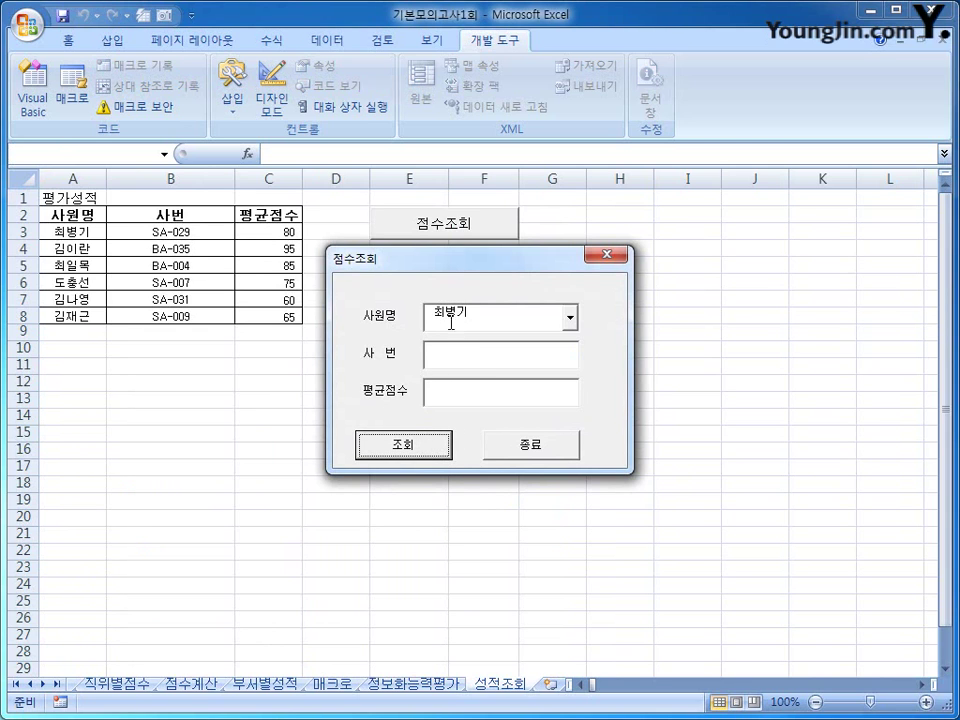
left_click(463, 354)
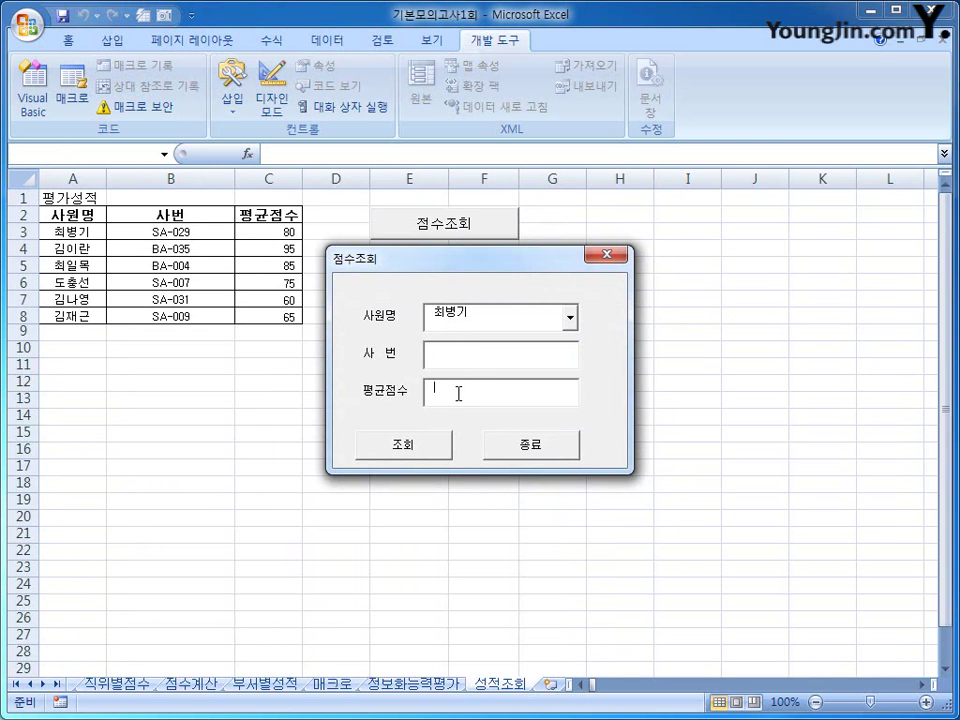
left_click_drag(474, 262, 583, 257)
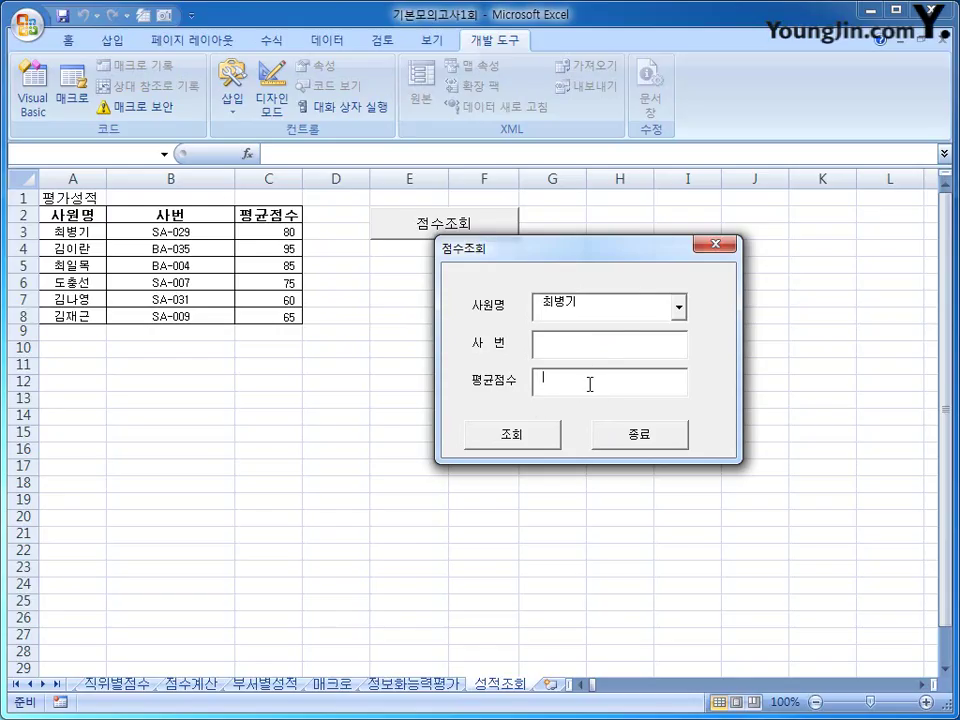
left_click(678, 307)
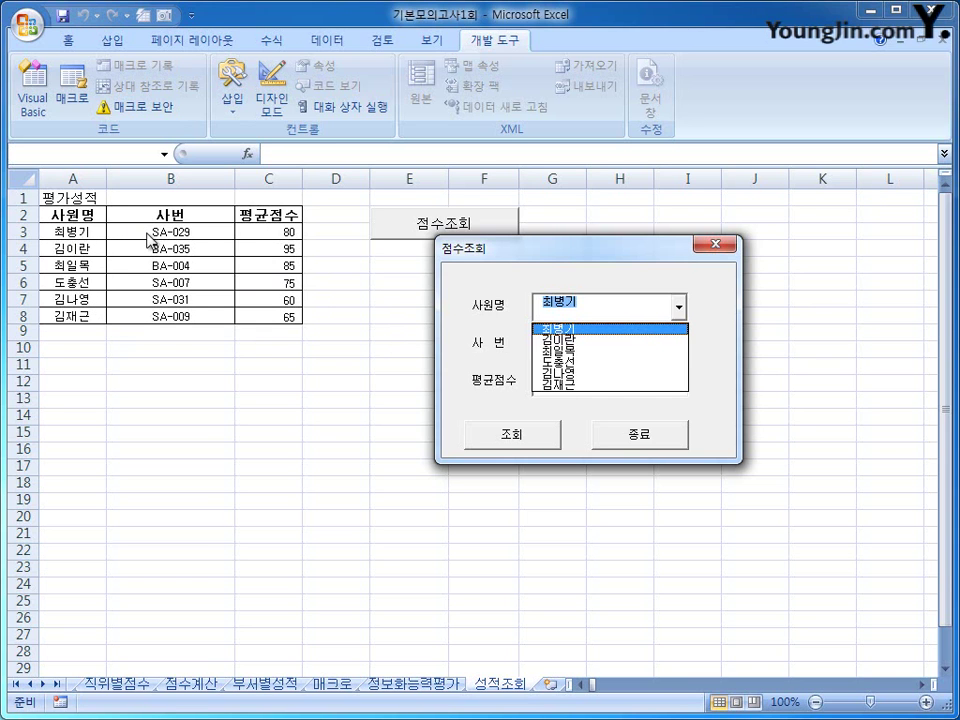
left_click(724, 250)
left_click(722, 247)
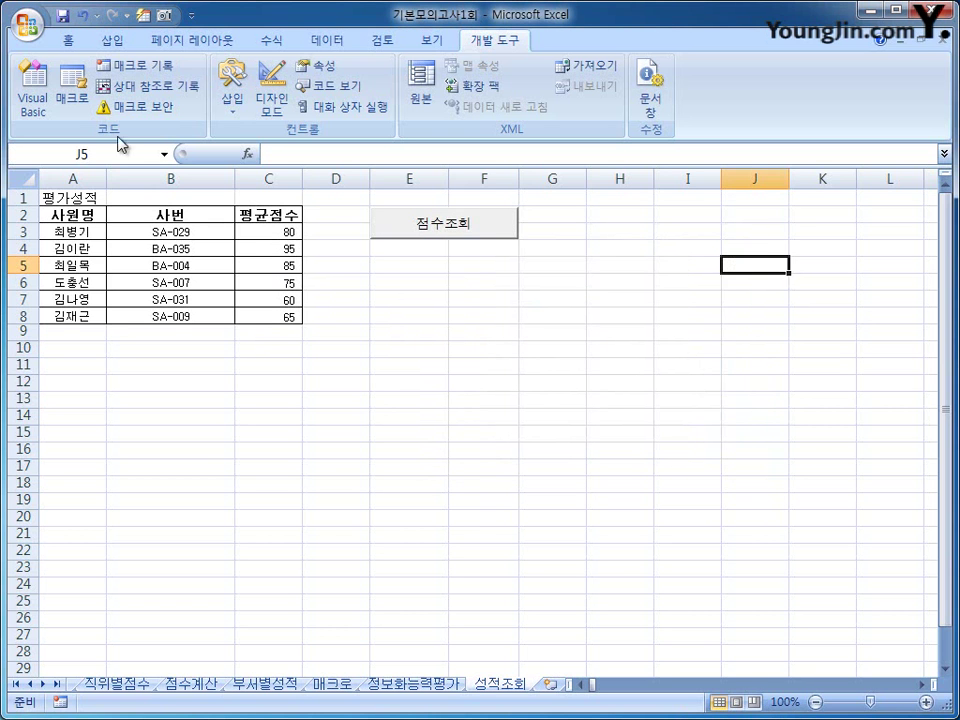
Open 점수조회폼's code and create the cmd조회_Click procedure
left_click(36, 96)
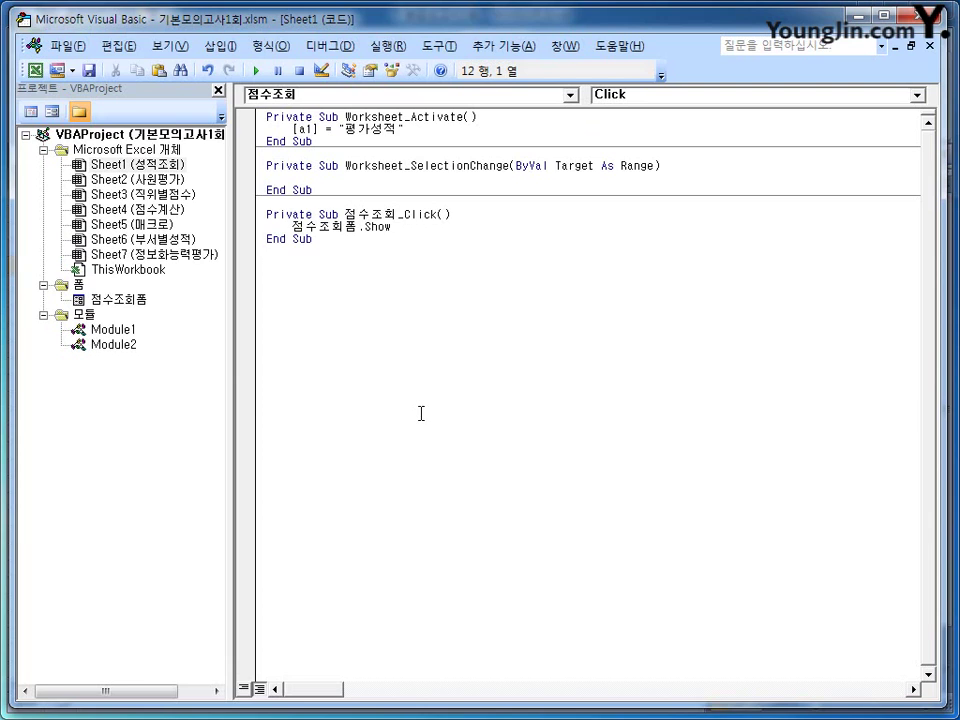
left_click(132, 300)
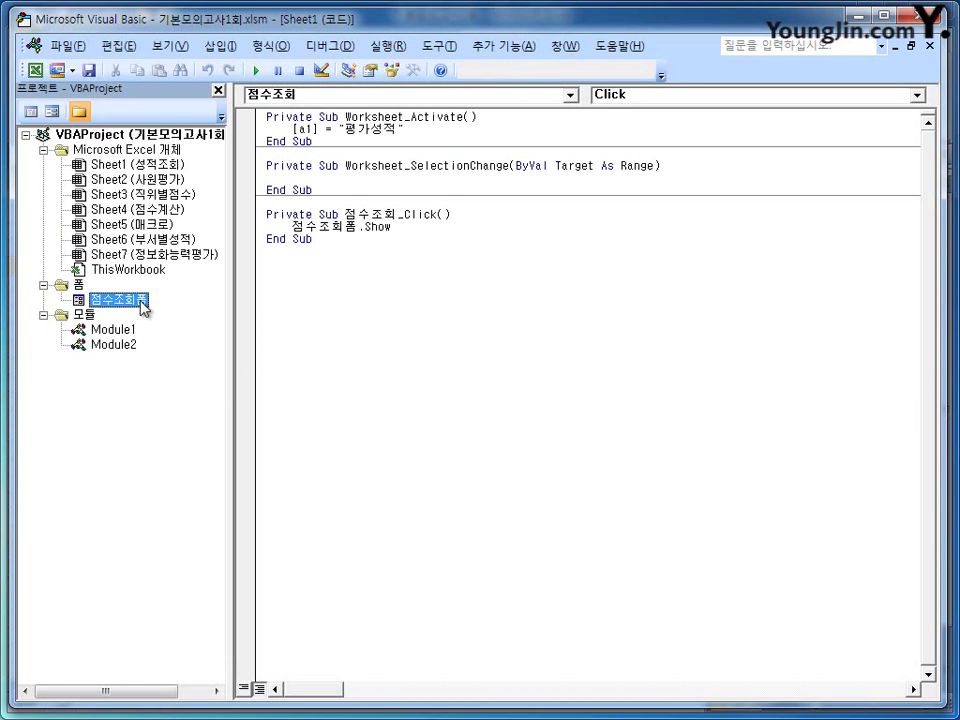
left_click(31, 111)
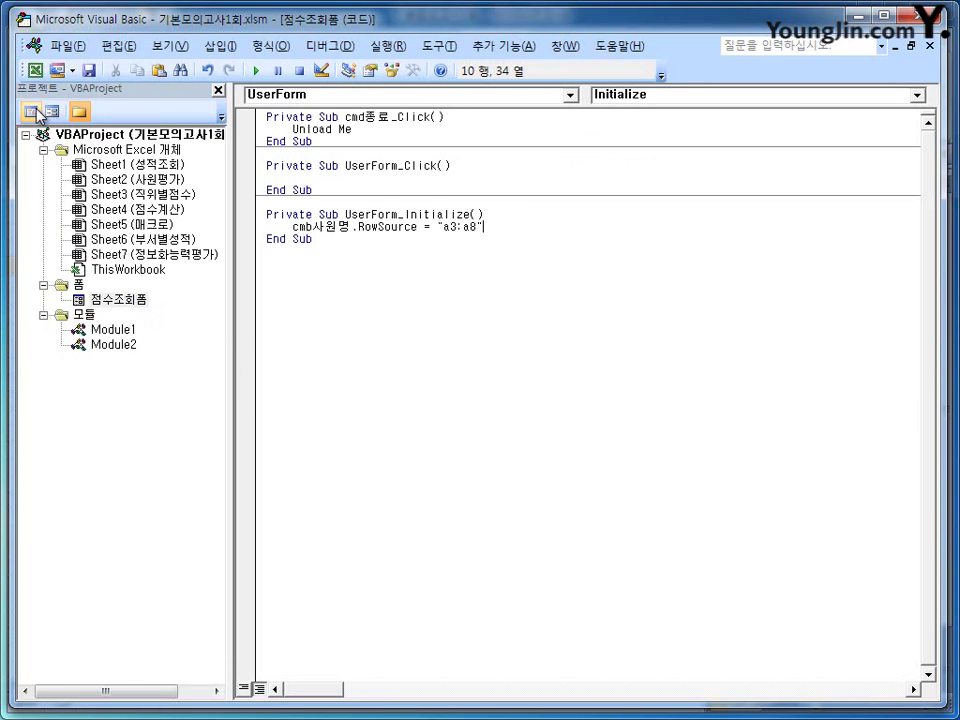
left_click(392, 97)
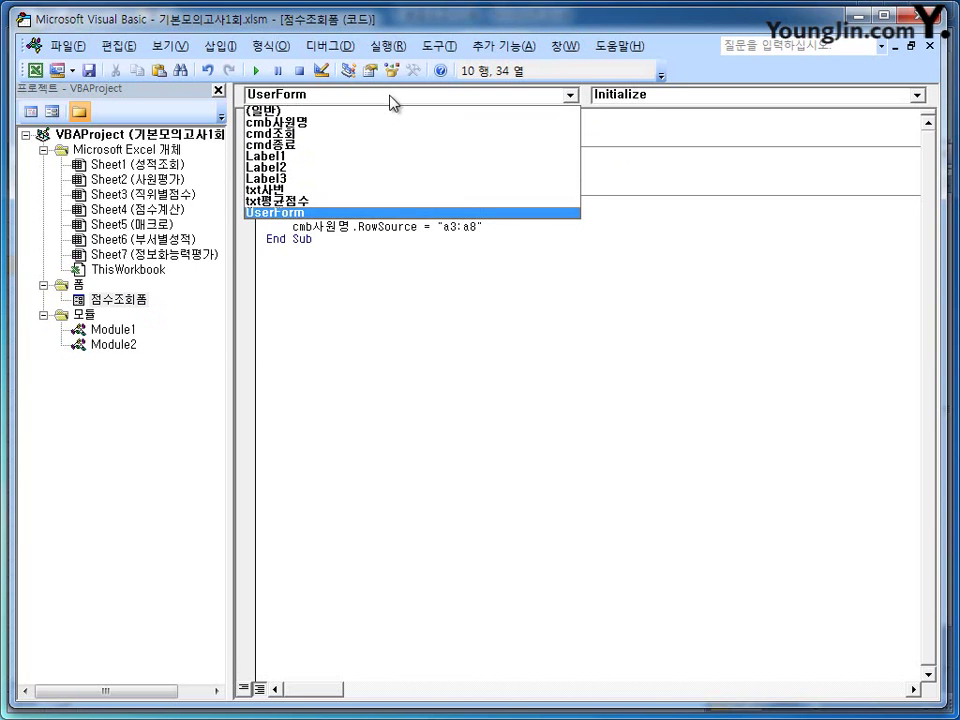
left_click(391, 134)
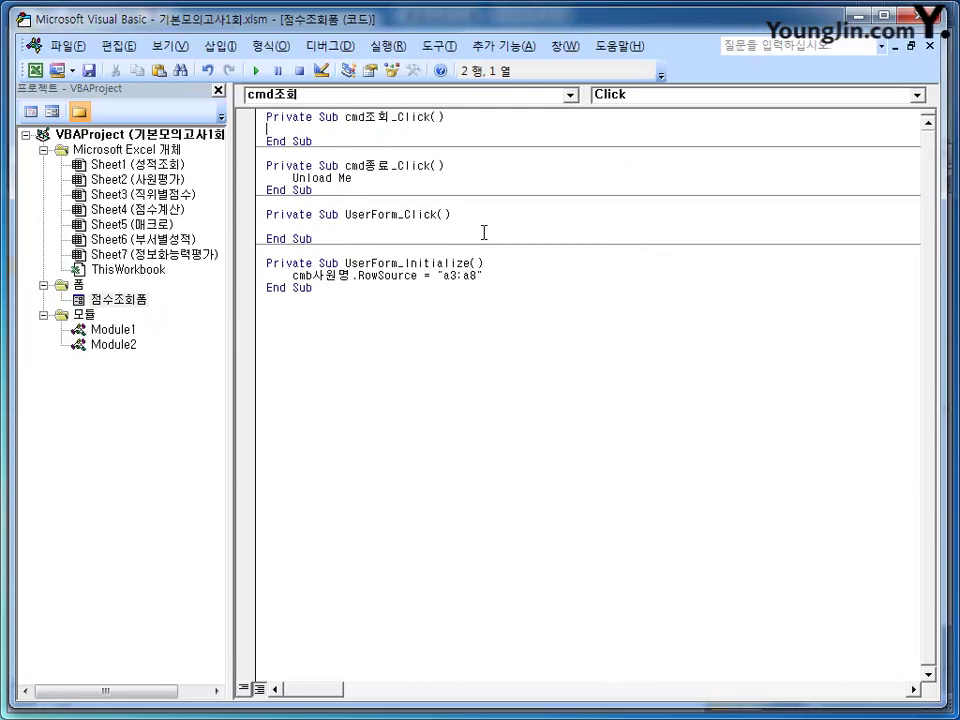
Write iRow = cmb사원명.ListIndex + 3 as the first line of cmd조회_Click
key("Return")
key("Tab")
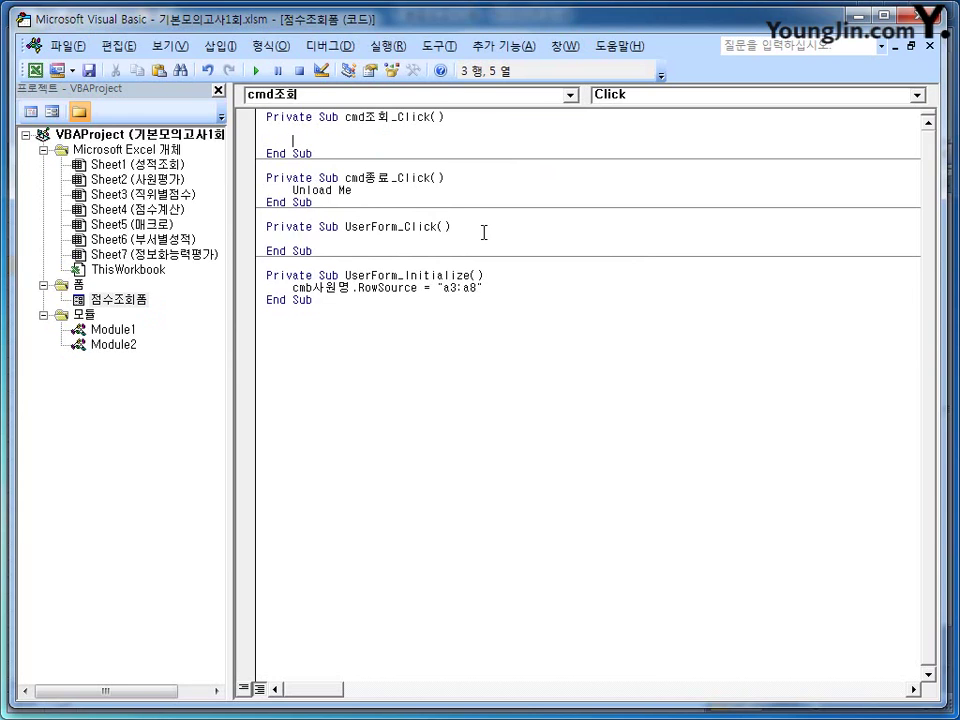
type("iRow =")
type("cmb")
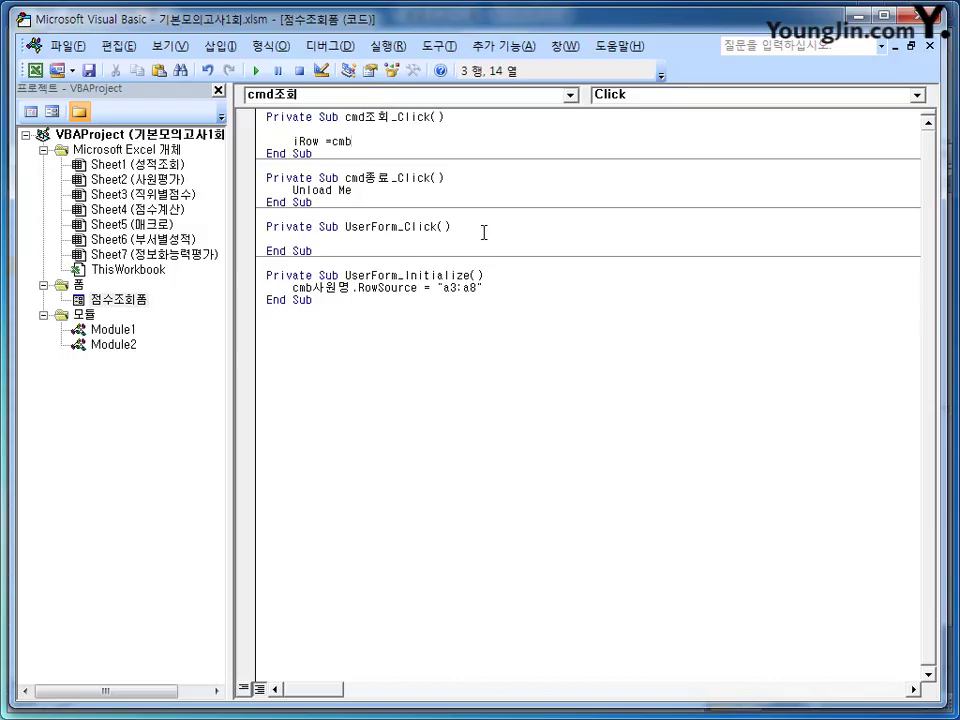
type("사원명.listin")
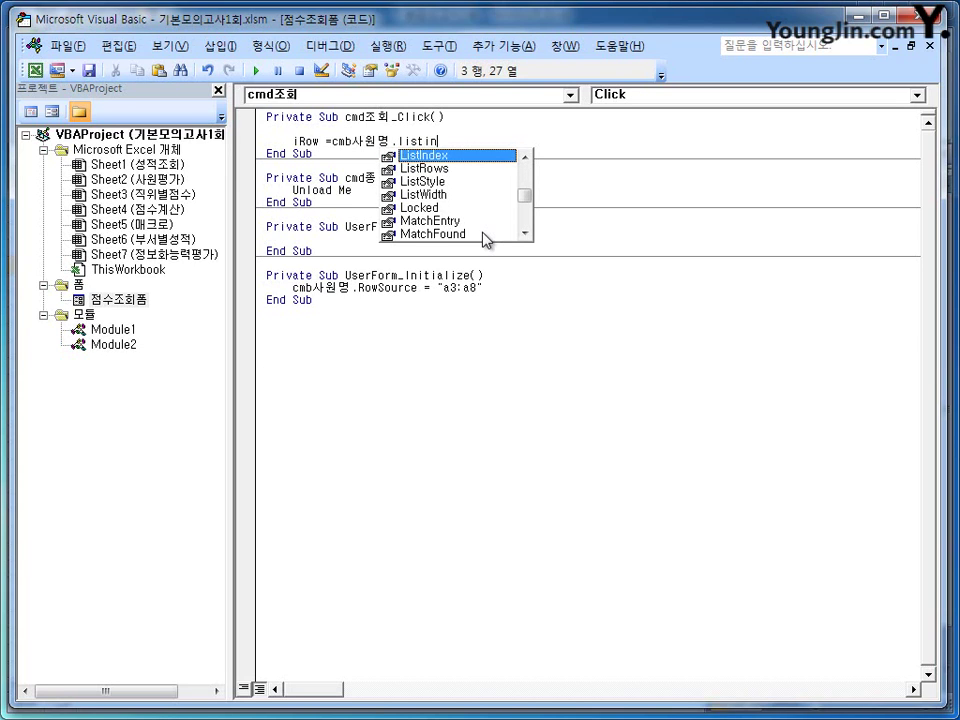
key("Tab")
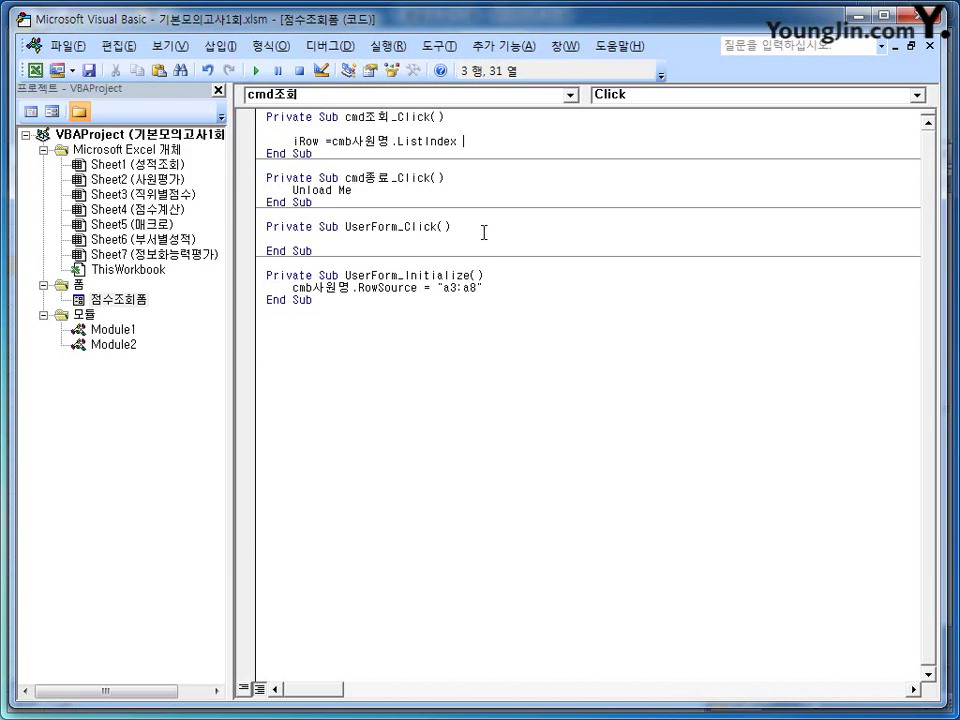
type("+ 3")
key("Return")
key("Return")
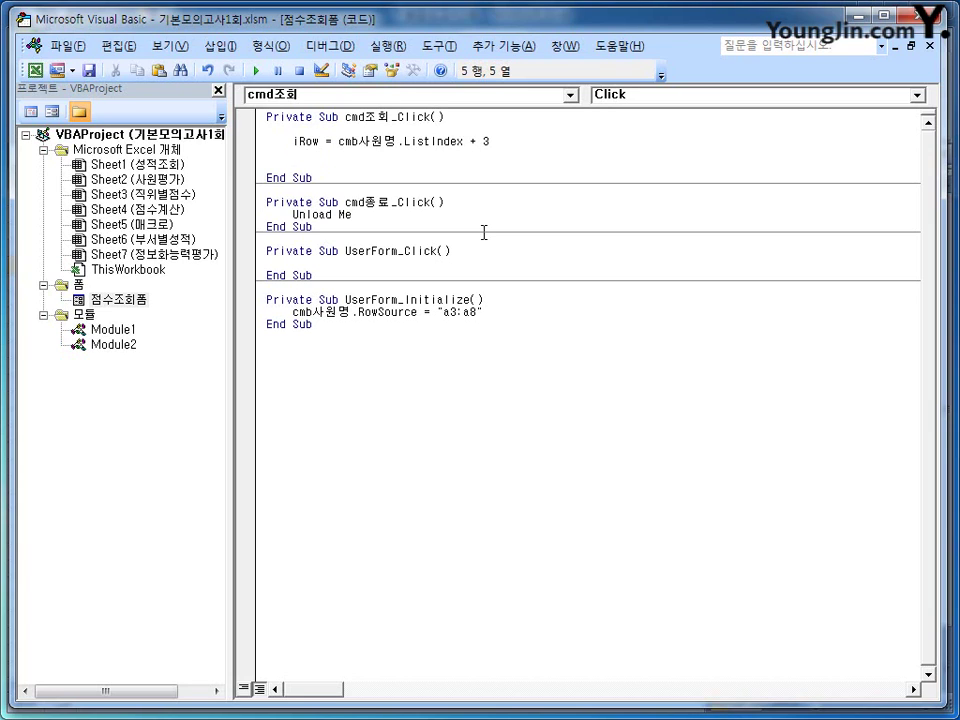
Add the lines txt사번 = Cells(iRow, 2) and txt평균점수 = Cells(iRow, 3)
type("txt사번")
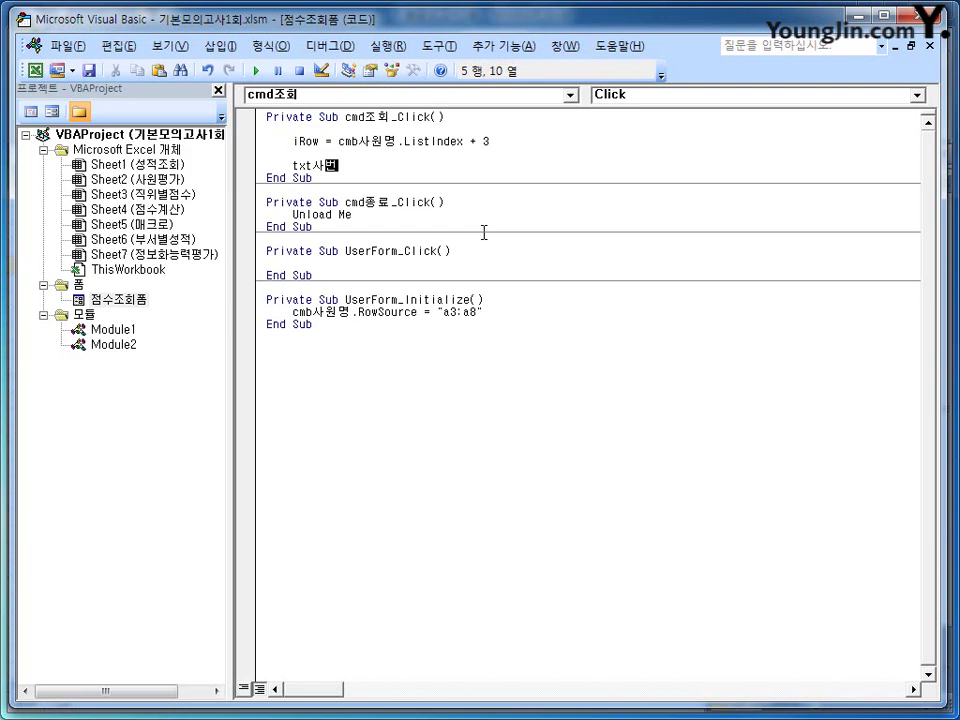
type(" =ㅊ")
key("BackSpace")
type("ㅁ")
key("BackSpace")
key("BackSpace")
type("=ㅊ")
key("BackSpace")
key("Hangul")
type("cells(i")
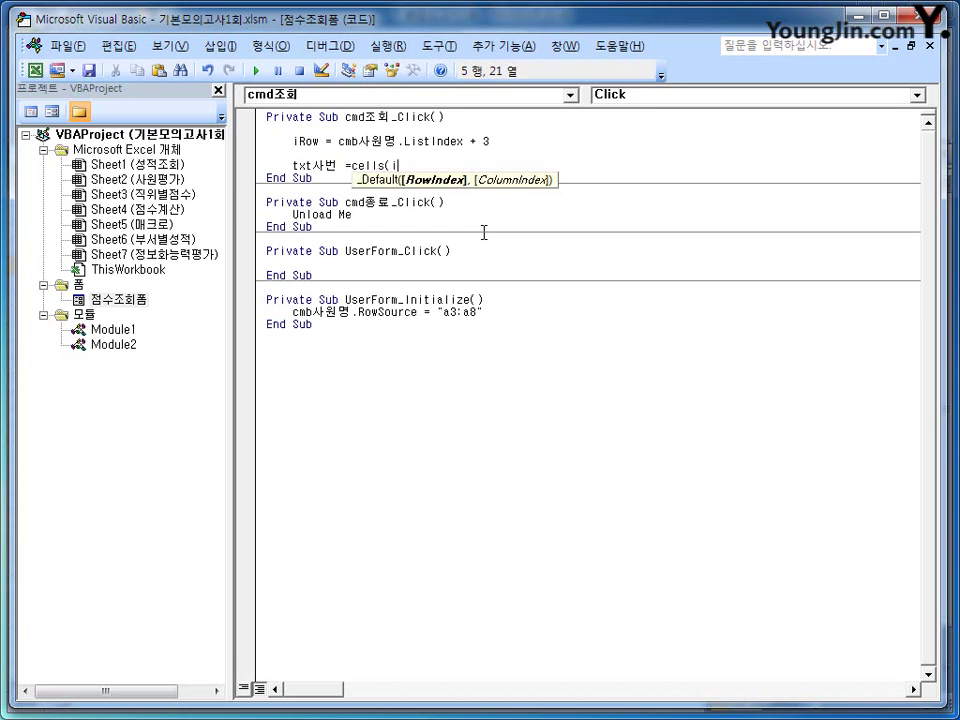
type("Row,")
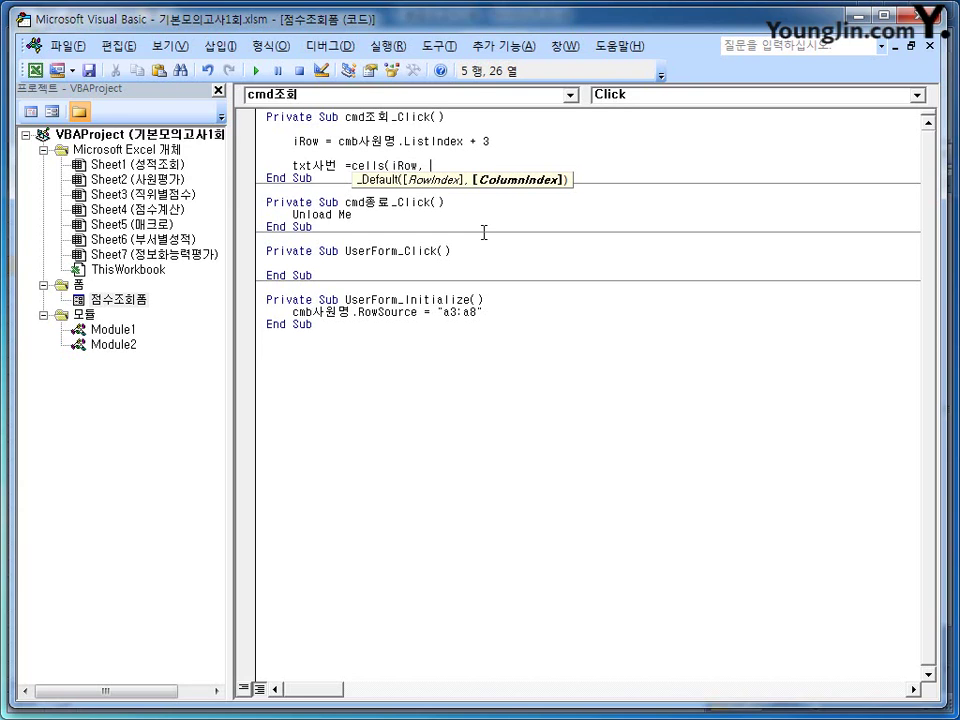
type("2)")
key("Return")
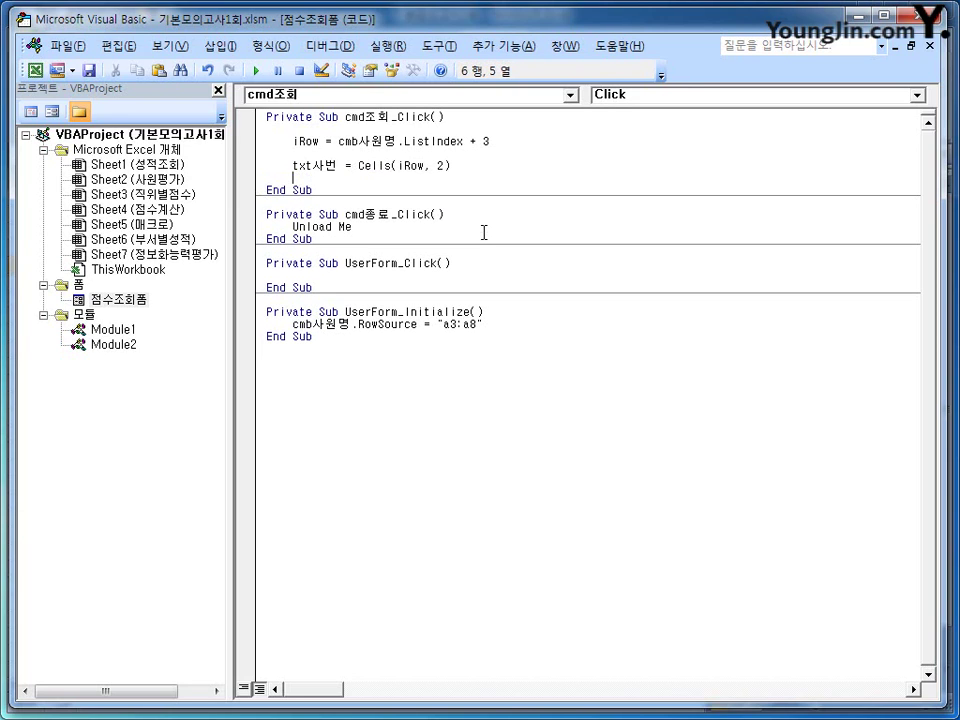
type("txt")
type("평균점ㅅ")
type("ㅜ = ")
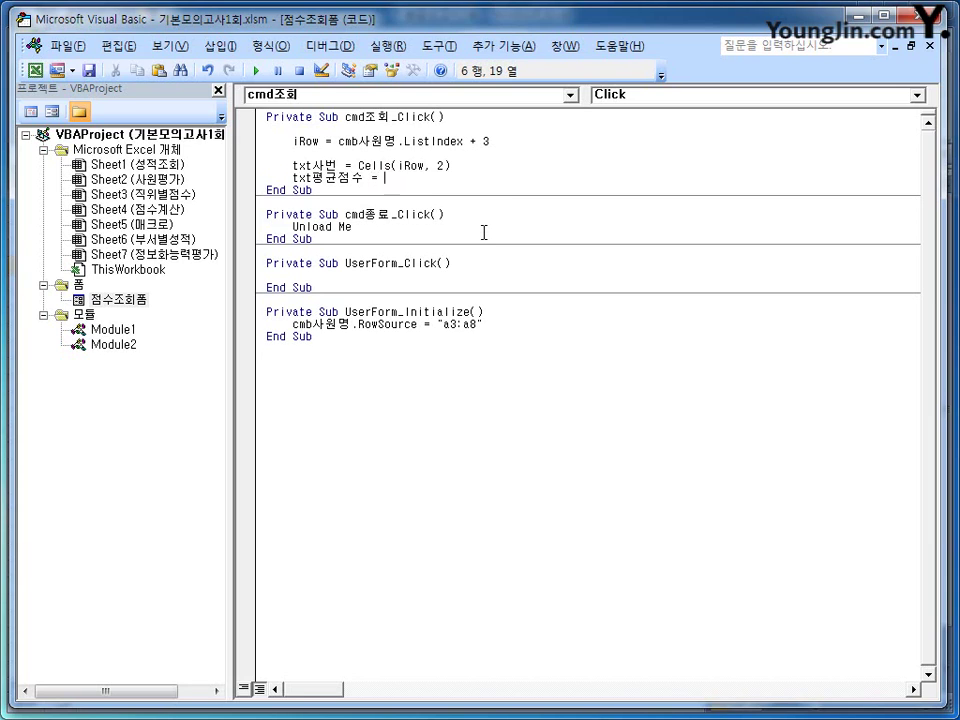
type("cells(")
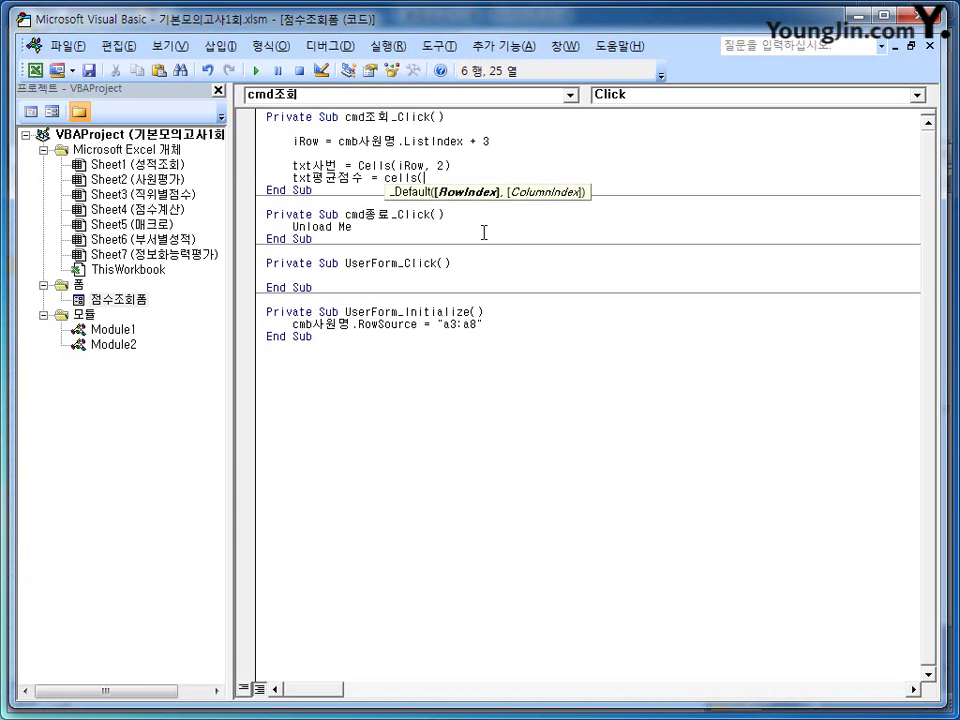
type("iRow, ")
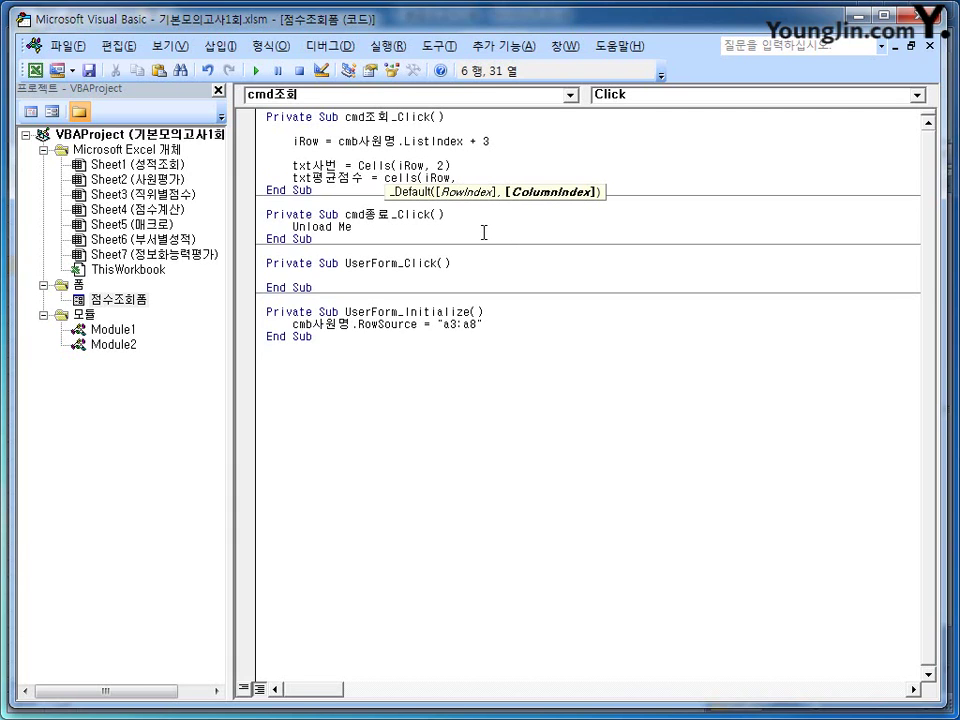
type("3)")
key("Return")
key("Return")
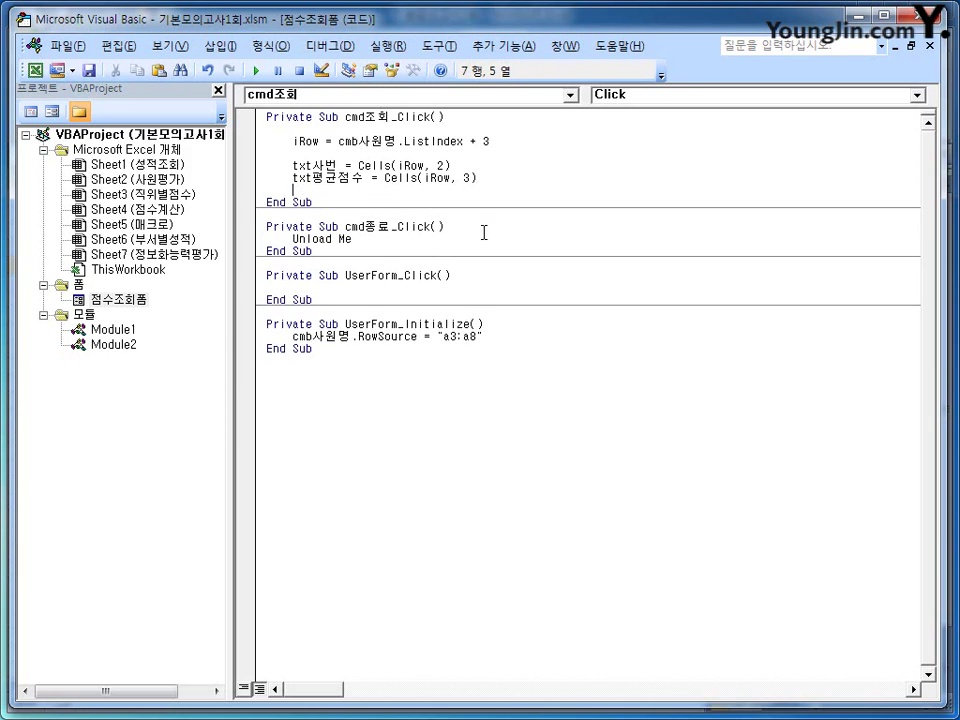
Write If txt평균점수 >= 85 Then with MsgBox cmb사원명 & "은 우수사원입니다" inside
type("i")
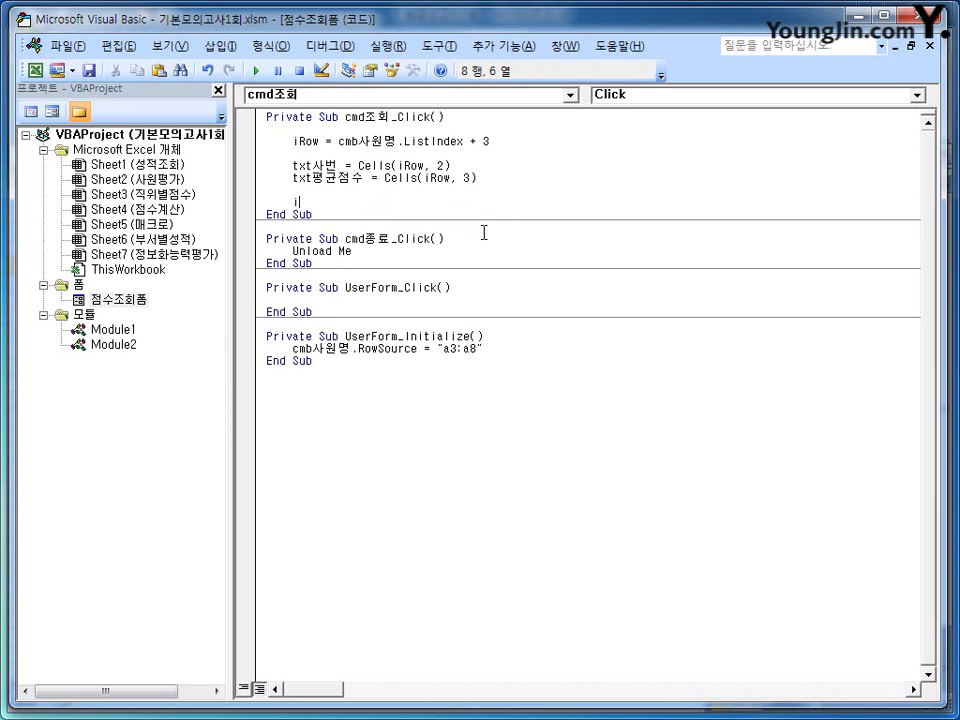
type("f txt펴균점수 ")
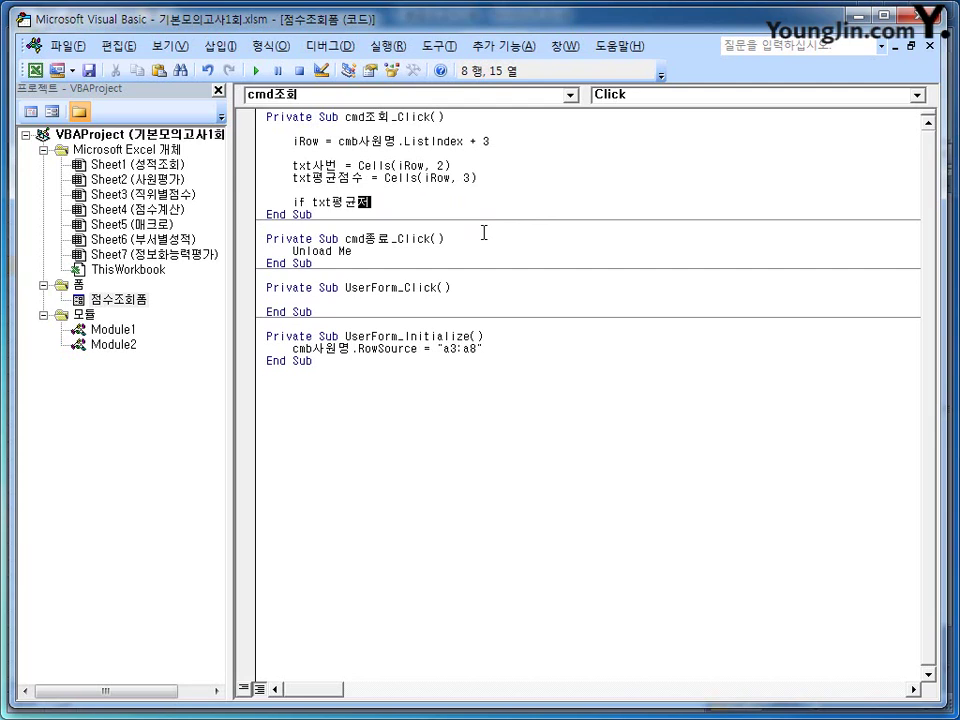
type(">=85 then")
key("Return")
key("Tab")
type("msg")
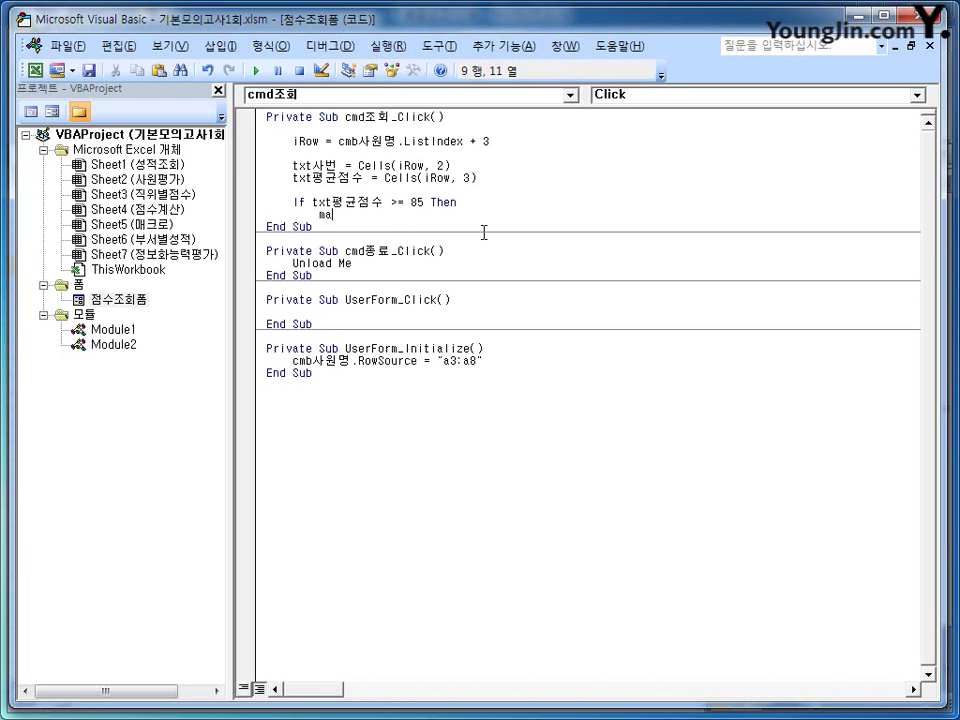
key("BackSpace")
key("BackSpace")
type("sb")
key("BackSpace")
type("gbox")
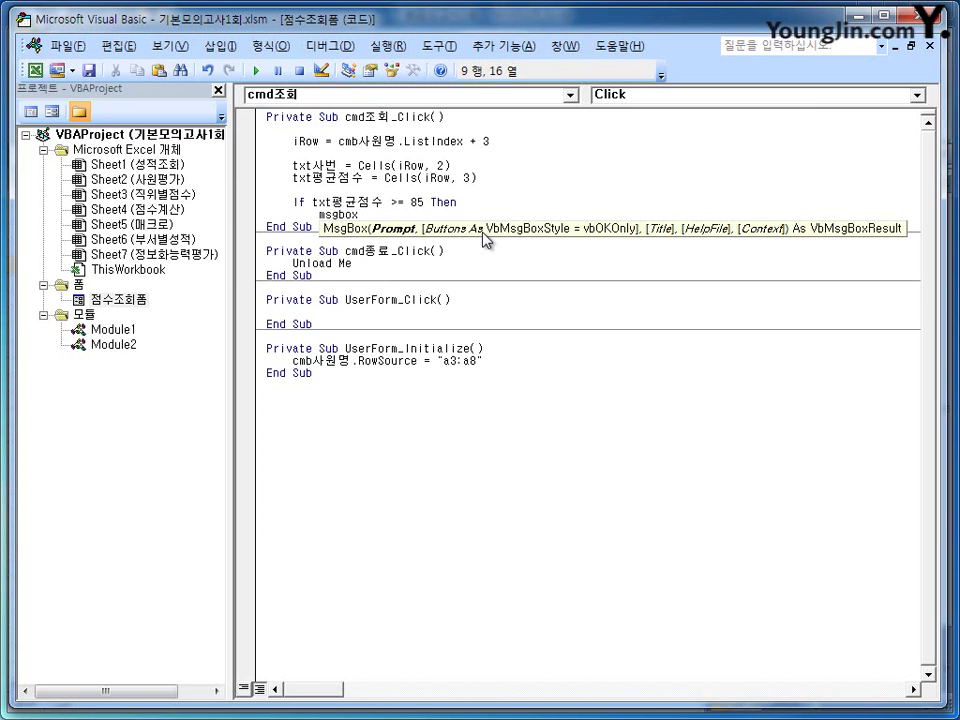
type(" cmb사")
type("원명 ")
type("& ")
type("\"dms")
key("BackSpace")
key("BackSpace")
key("BackSpace")
type("은 ")
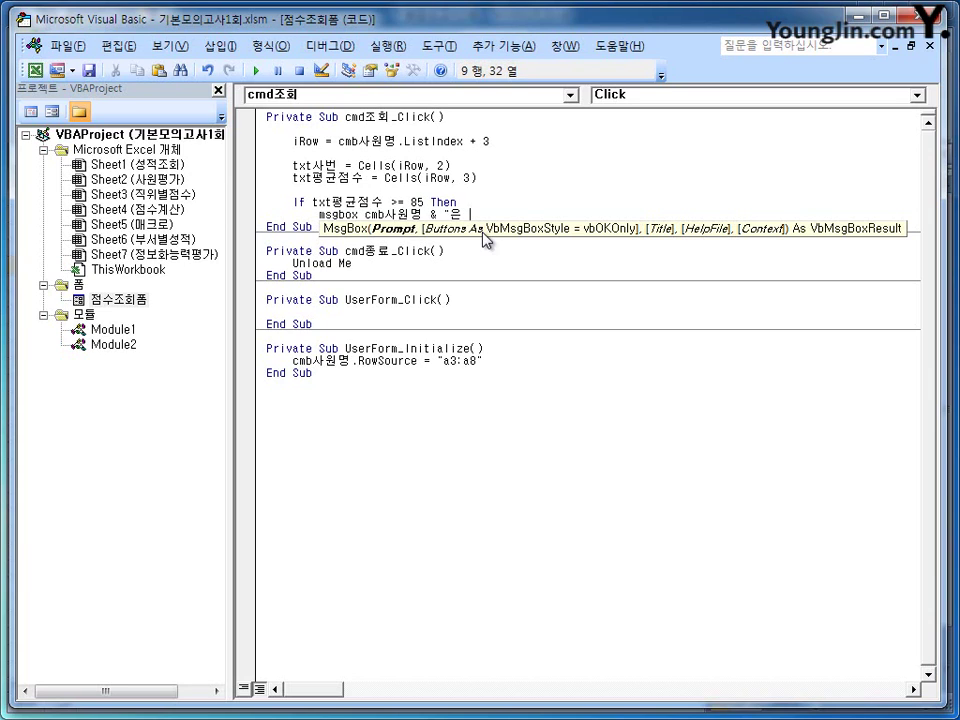
type("우수사원입니다")
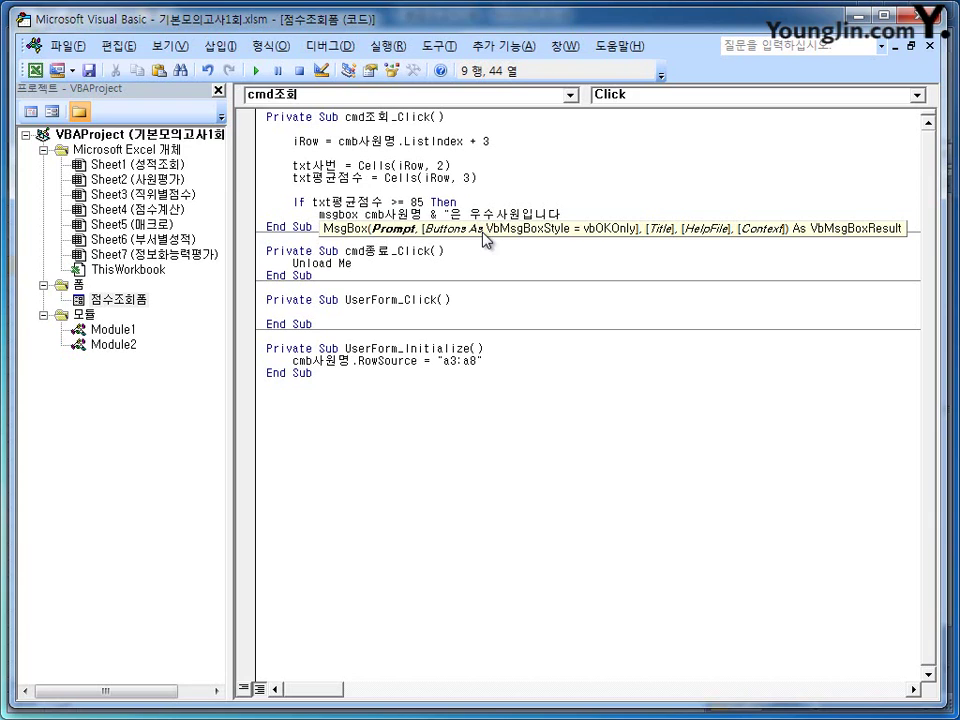
type("\"")
Close the If block with an unindented End If line
key("Return")
key("BackSpace")
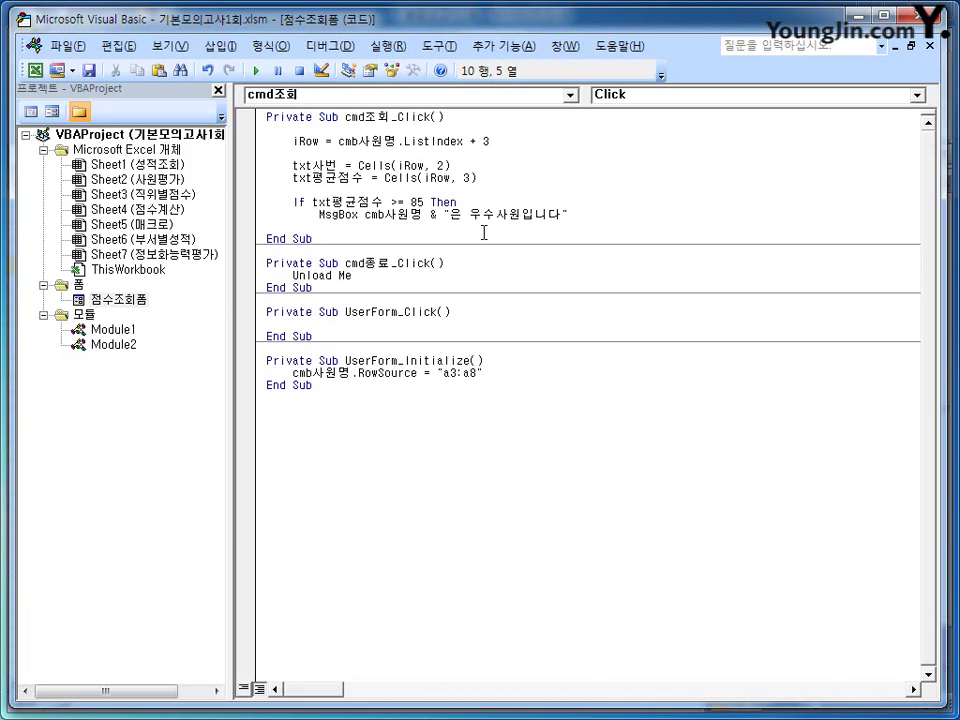
type("end if")
key("Return")
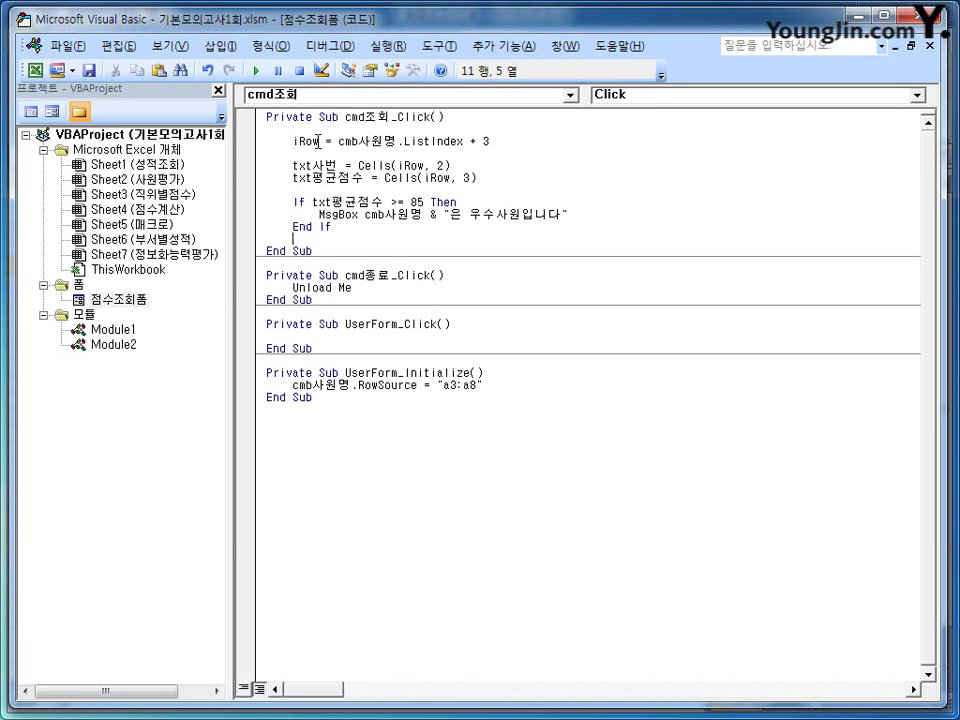
left_click(302, 141)
left_click(293, 141)
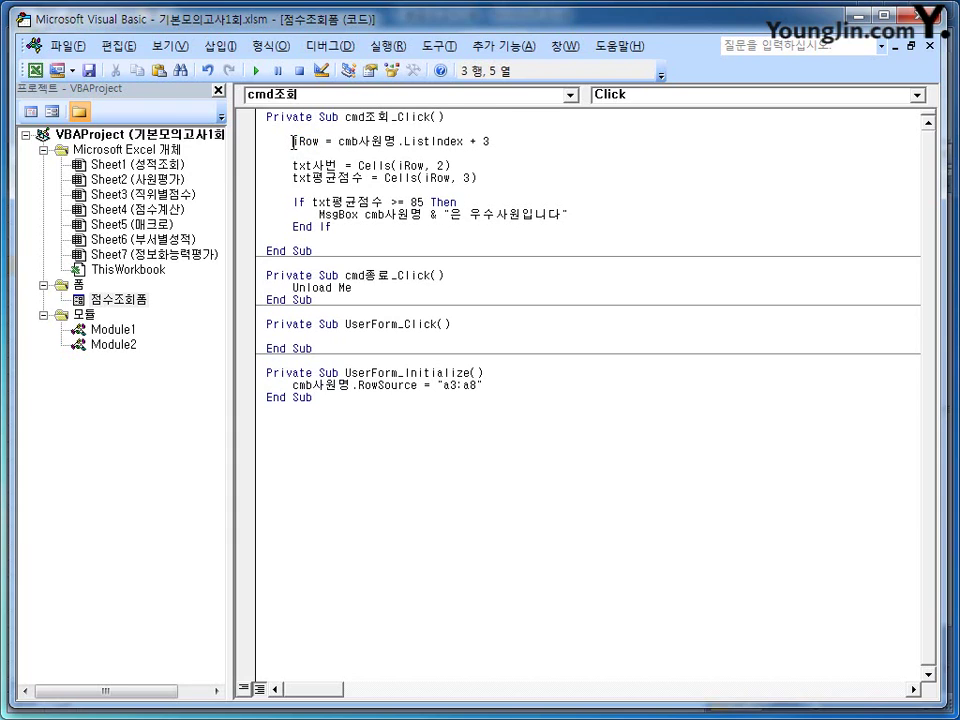
left_click_drag(293, 141, 318, 141)
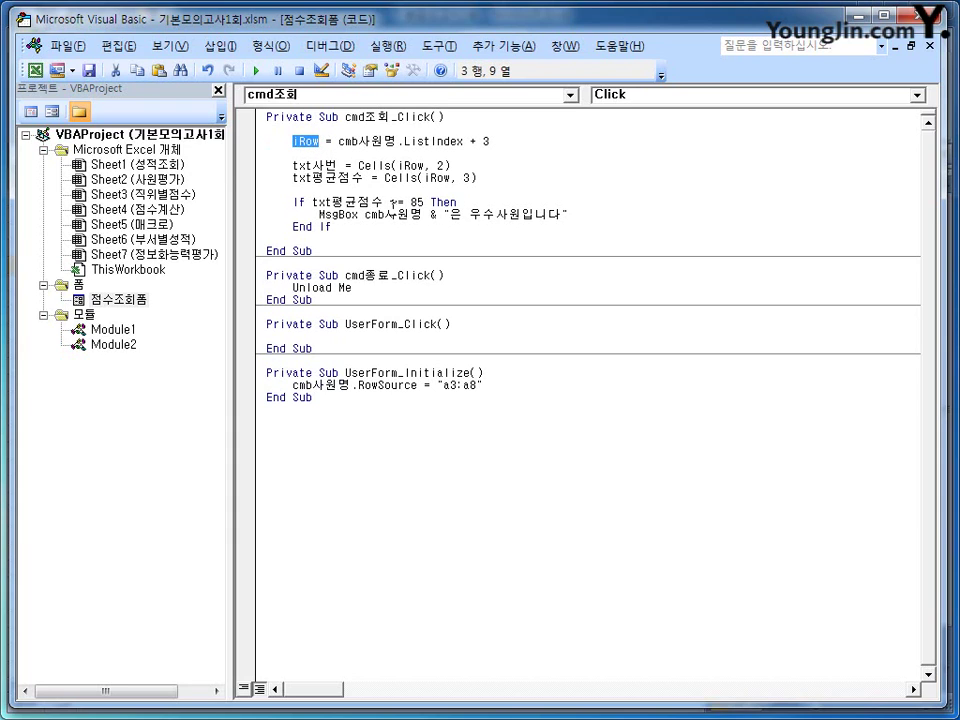
left_click(411, 148)
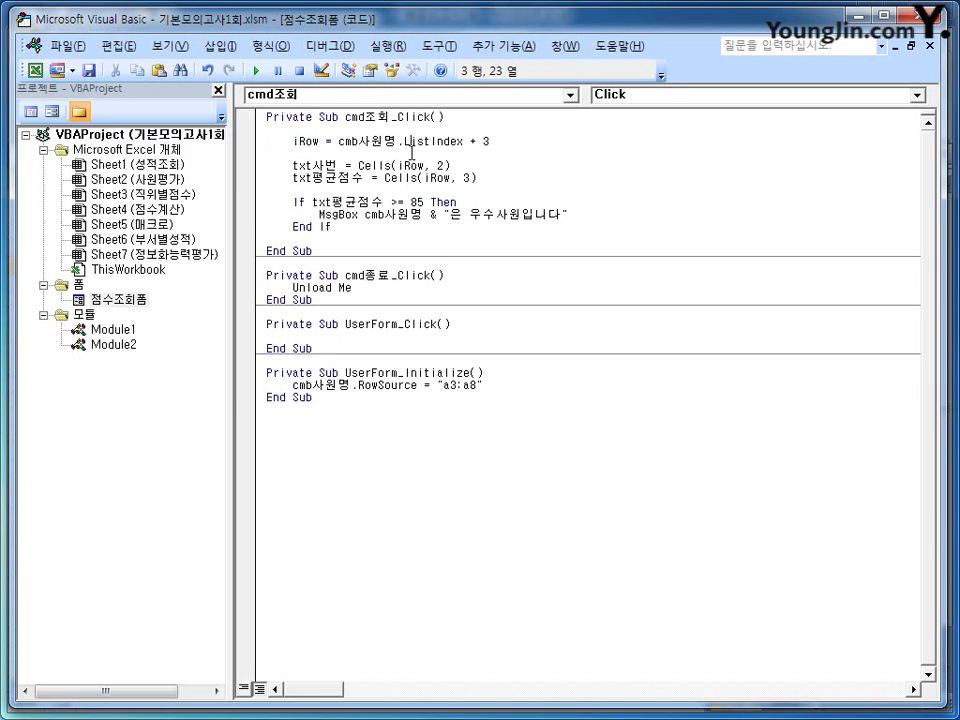
left_click_drag(405, 145, 464, 147)
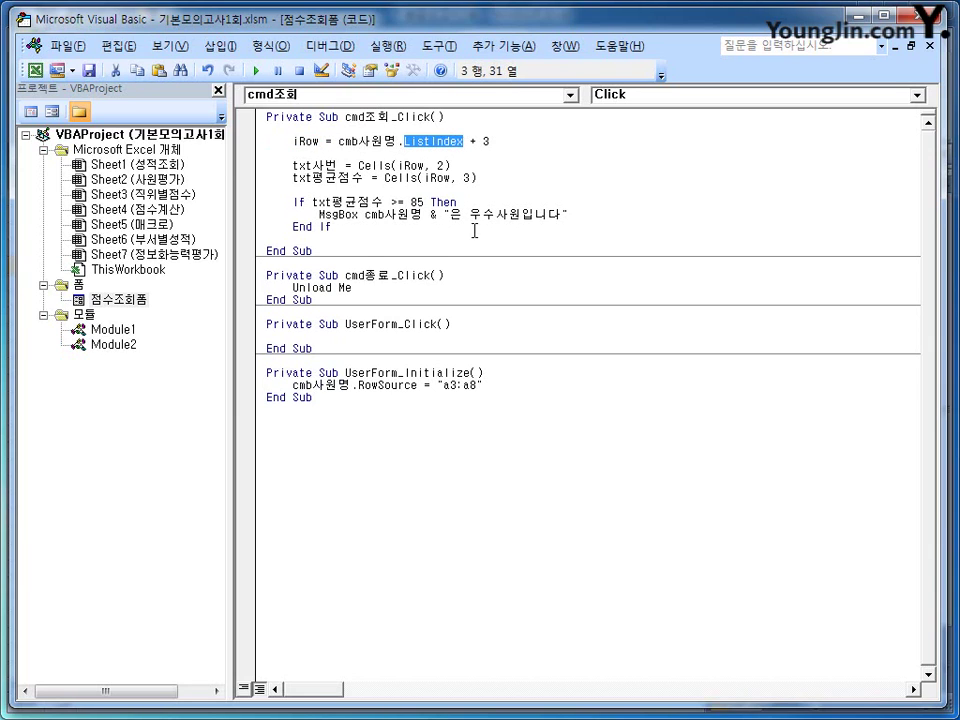
left_click(486, 141)
left_click_drag(486, 141, 476, 137)
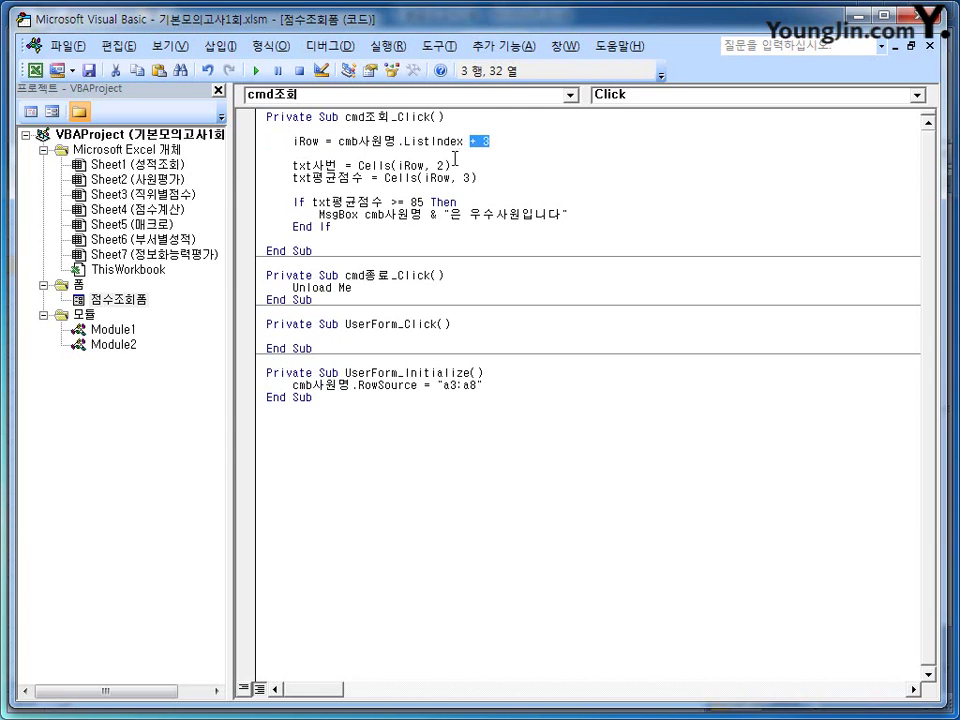
left_click_drag(424, 170, 398, 168)
double_click(440, 167)
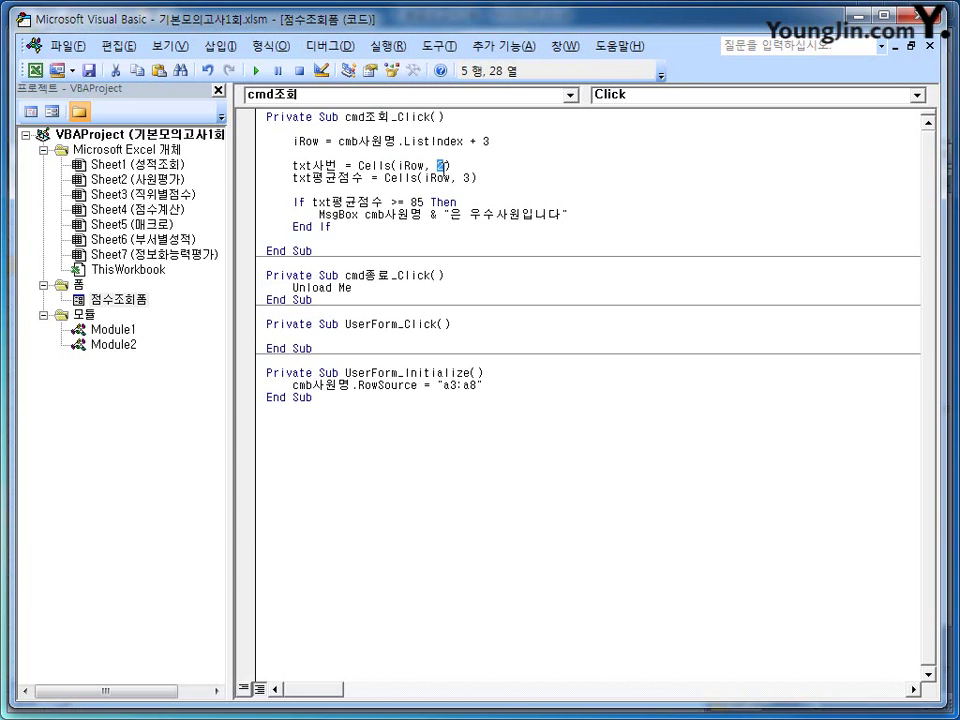
left_click_drag(339, 165, 293, 166)
left_click(293, 166)
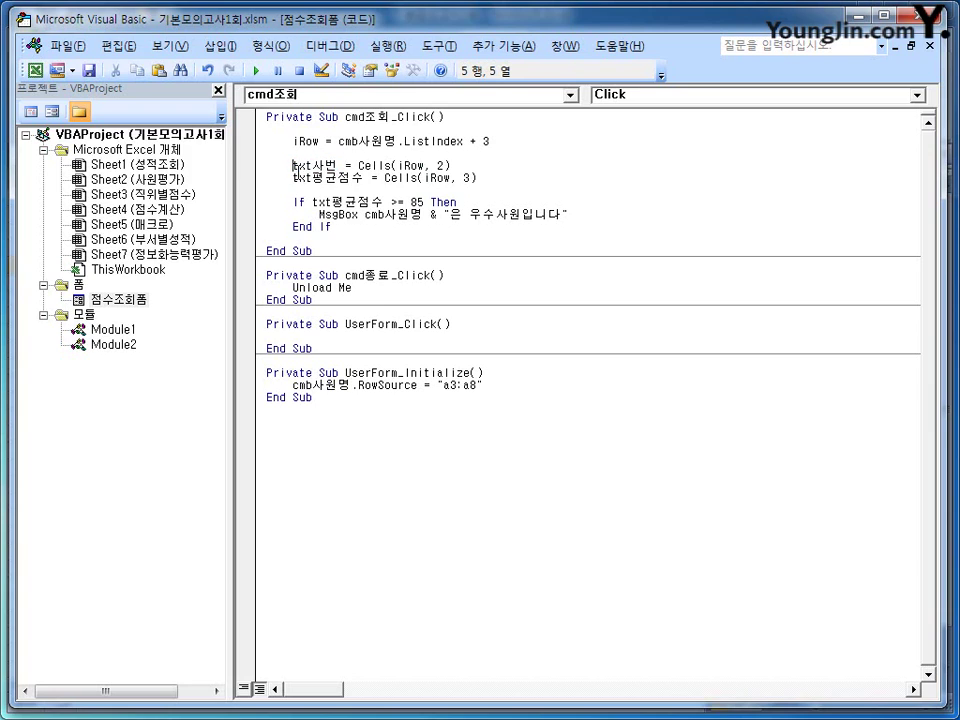
left_click(463, 178)
Back in Excel, open the 점수조회 form and look up the first employee in 사원명
key("alt+F11")
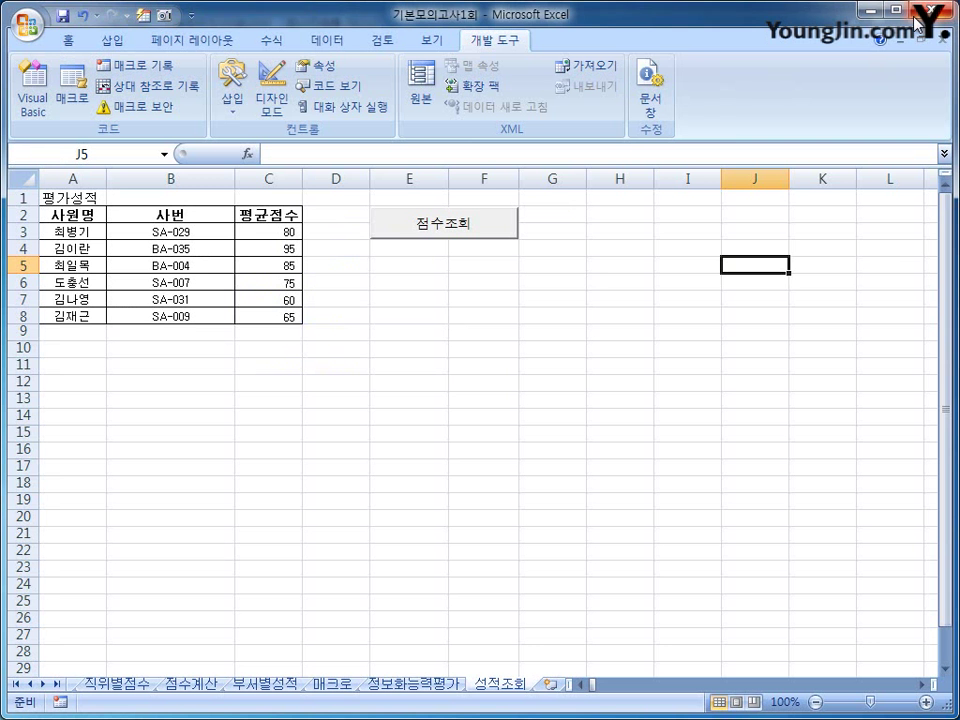
left_click(556, 344)
left_click(476, 230)
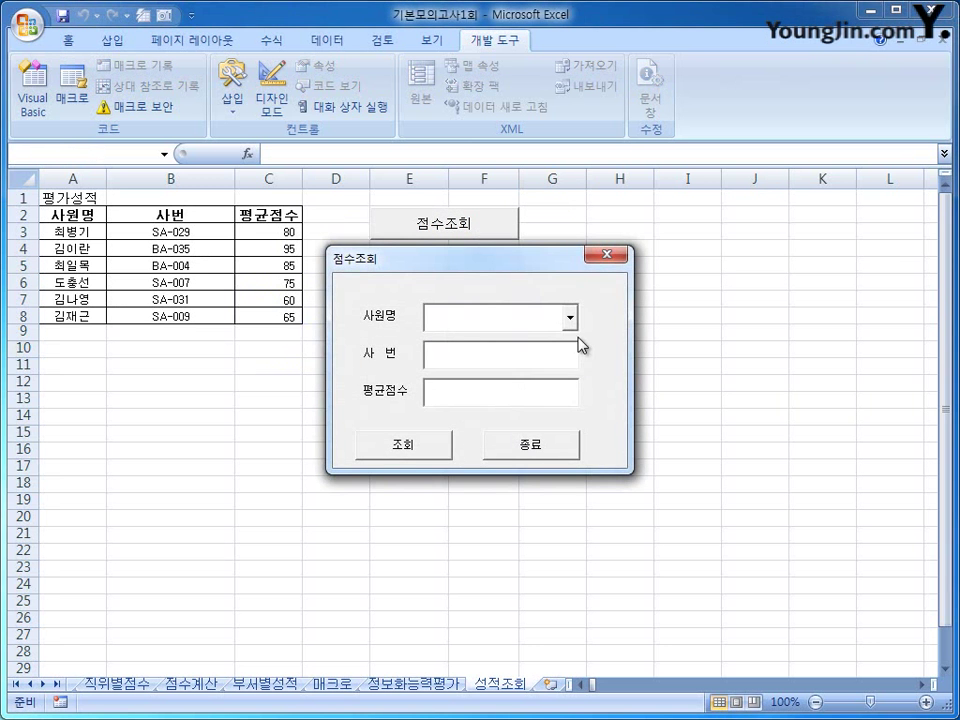
left_click(569, 318)
left_click(561, 340)
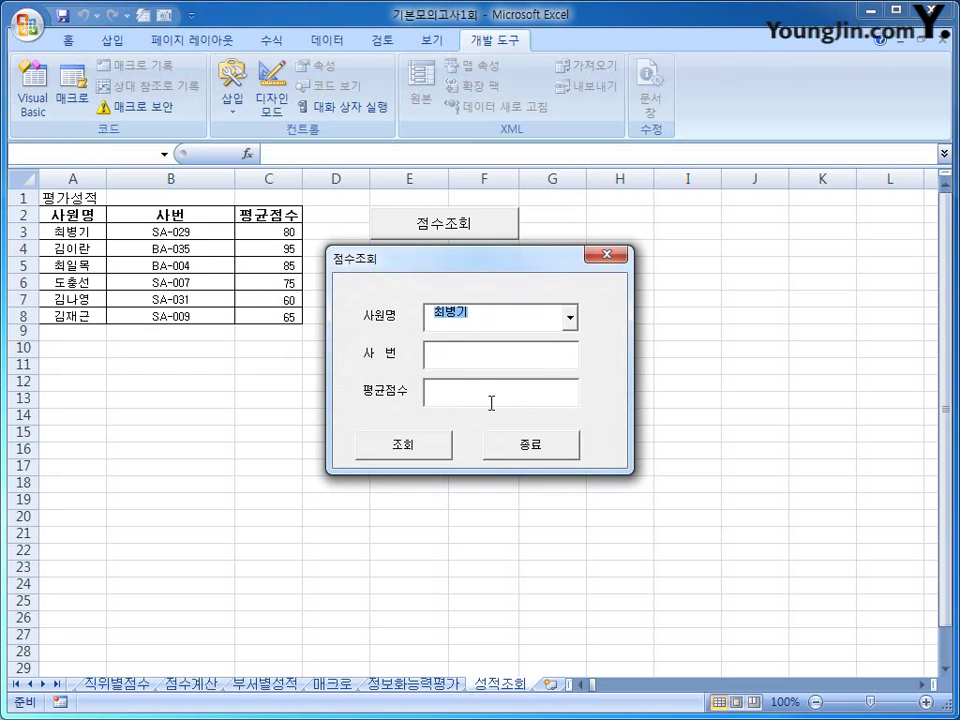
left_click(437, 453)
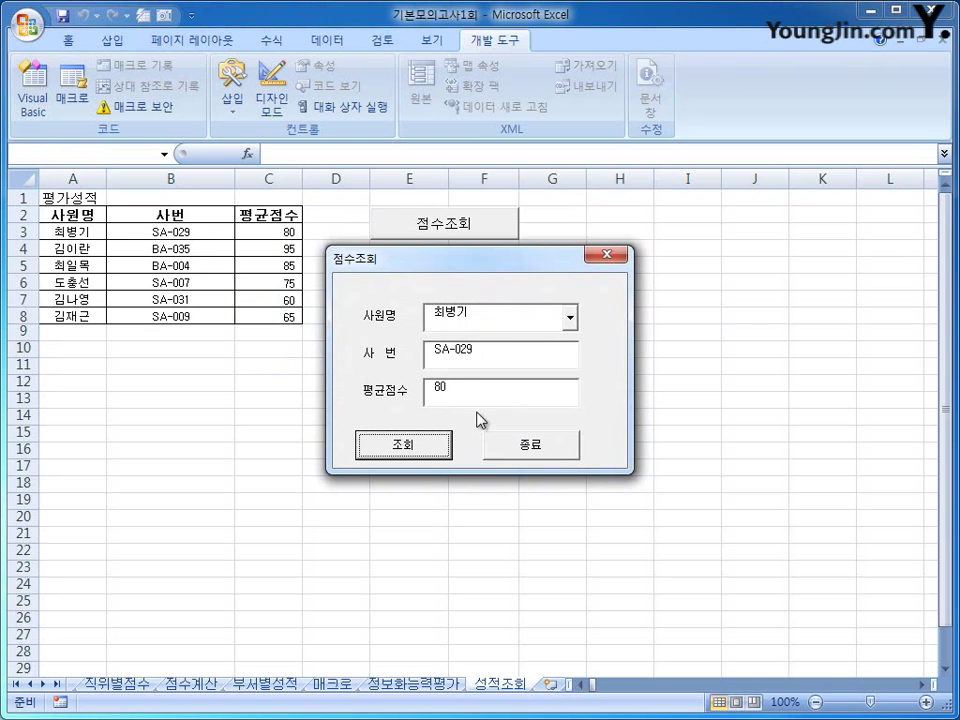
Look up the second employee (BA-035, 95), dismiss the 우수사원 message and close the form
left_click(569, 318)
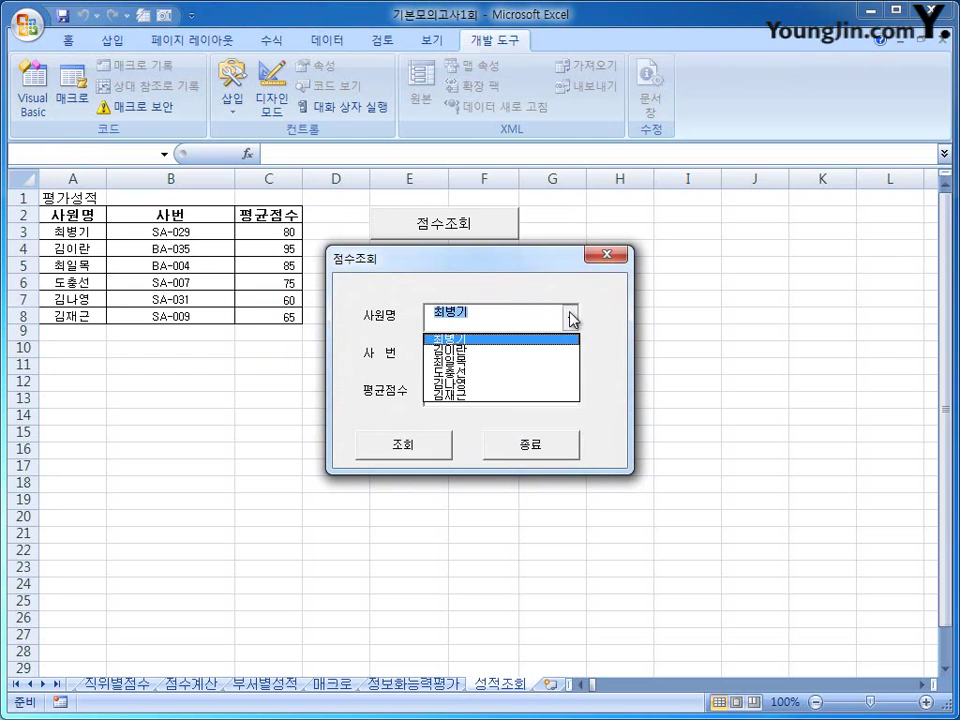
left_click(559, 352)
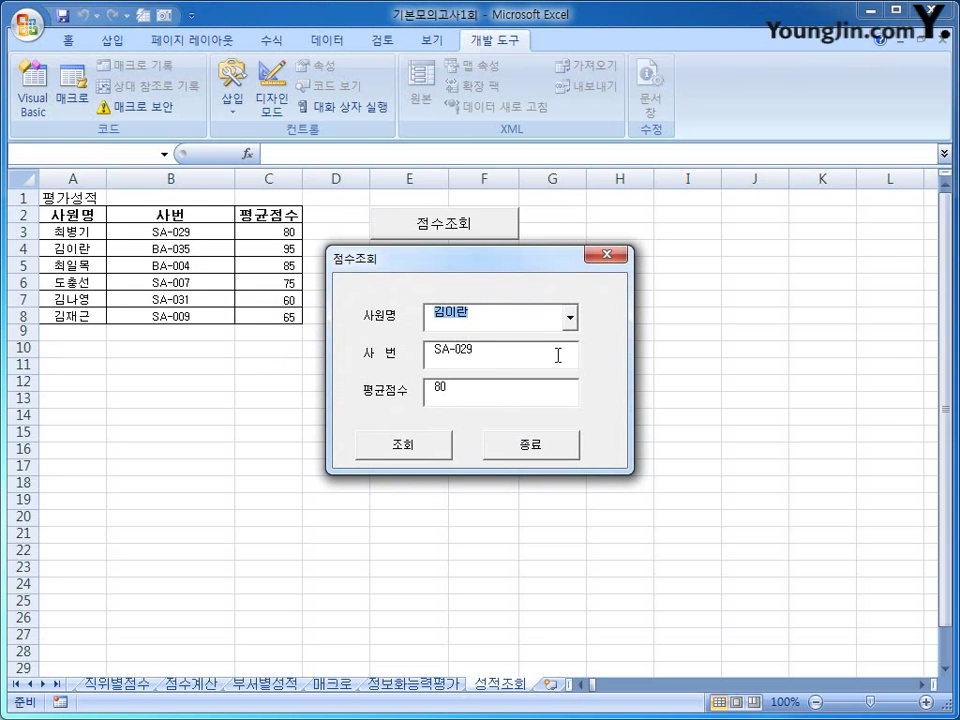
left_click(423, 452)
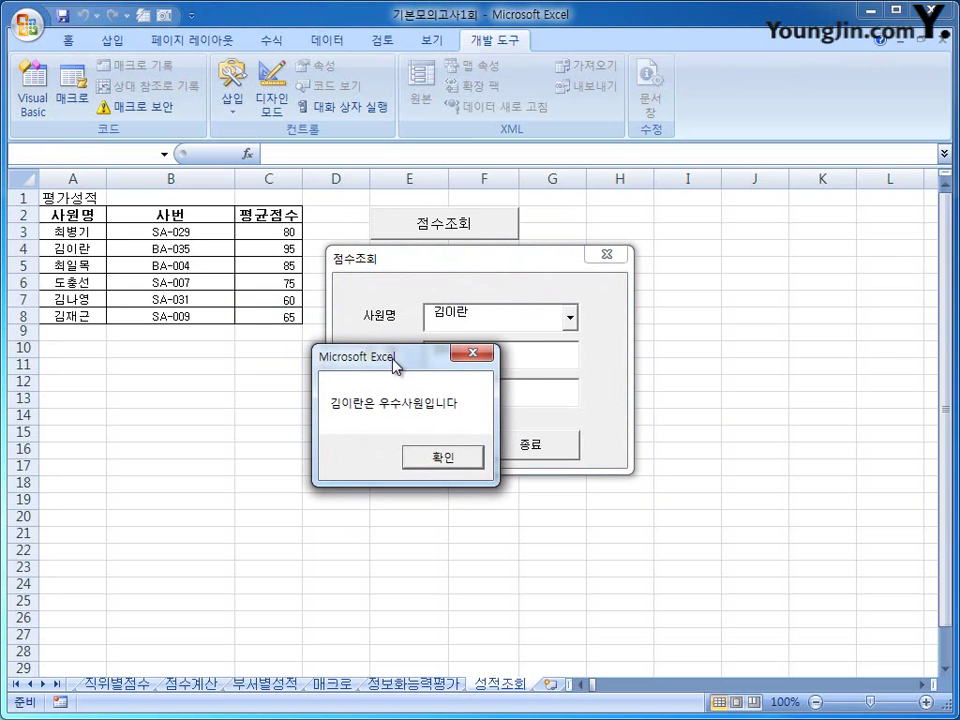
left_click_drag(395, 362, 182, 383)
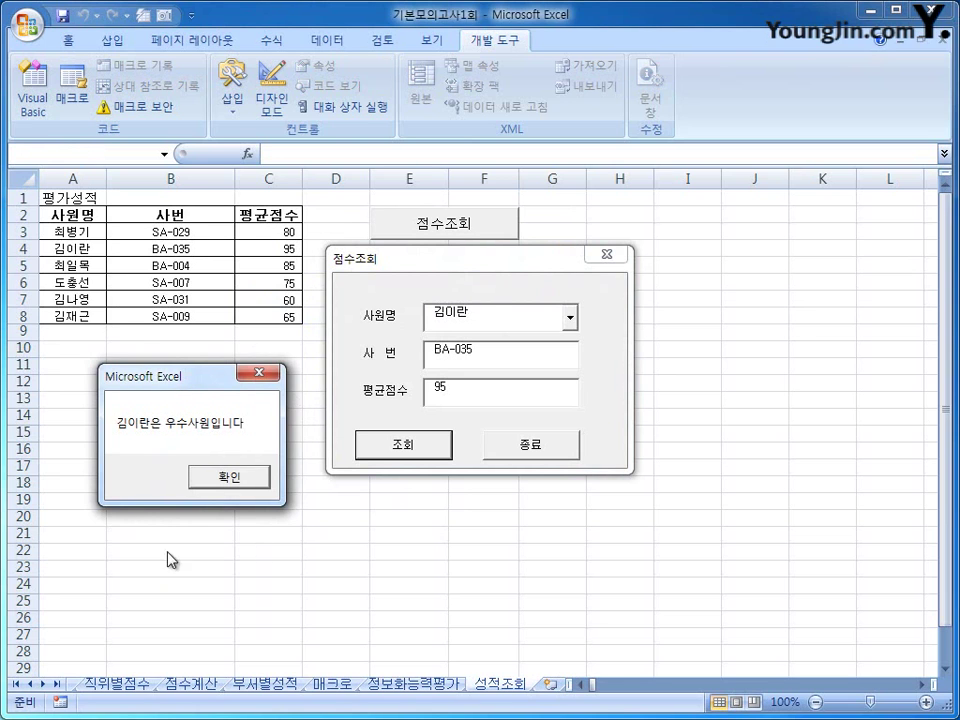
left_click(266, 372)
left_click(607, 254)
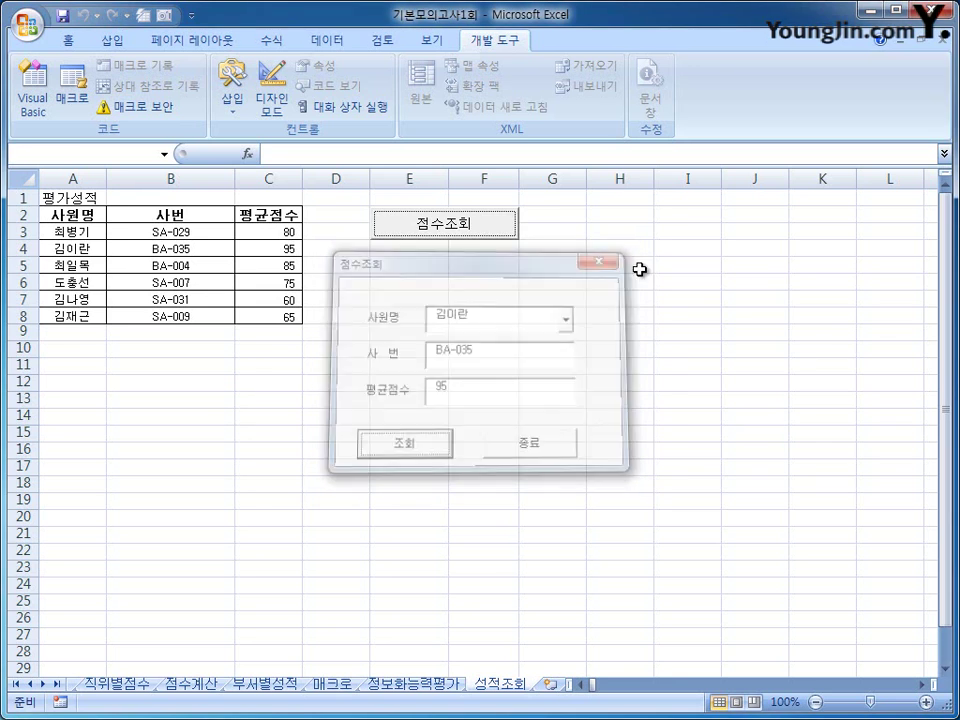
left_click(640, 266)
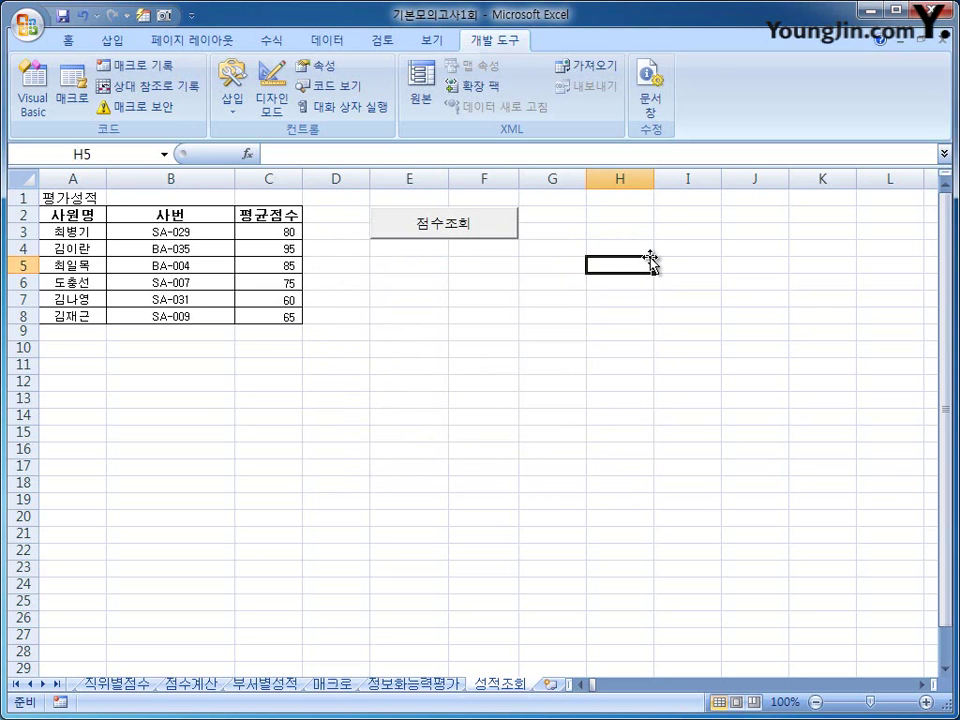